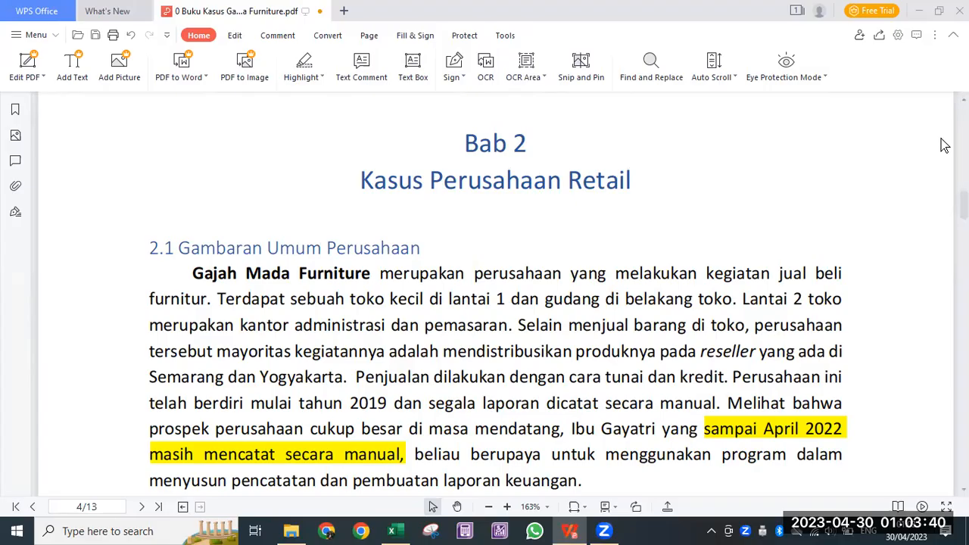
# Launch ABSS Accounting with permission to make changes and start creating a new company file, proceeding to the company information.
pyautogui.click(466, 531)
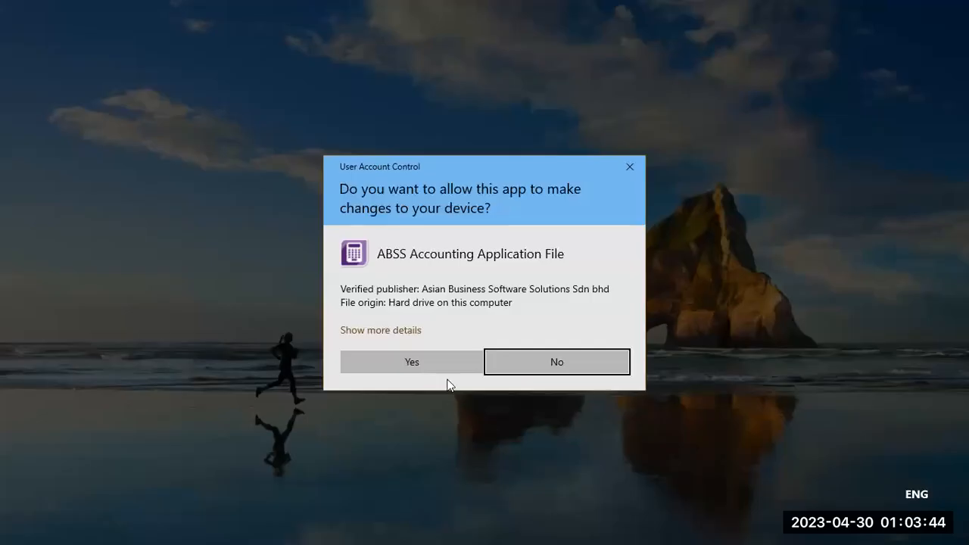
pyautogui.click(441, 367)
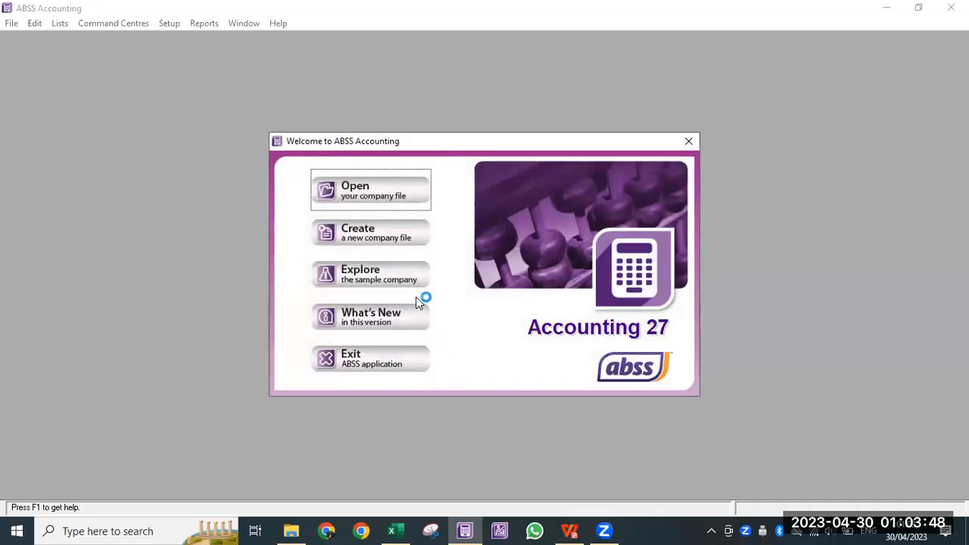
pyautogui.click(384, 237)
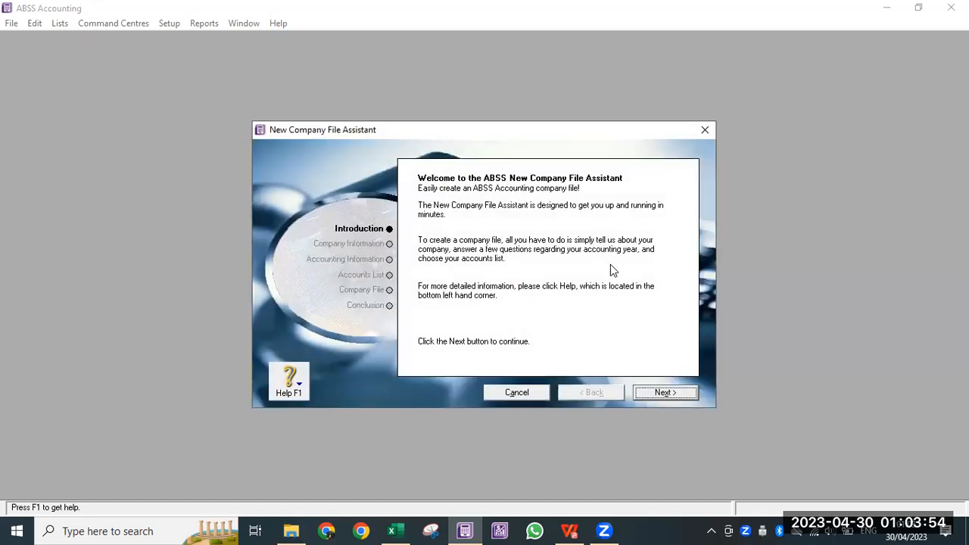
pyautogui.click(664, 393)
# Copy the company name "Gajah Mada Furniture" from the case PDF in WPS Office into ABSS Accounting's Company Name field.
pyautogui.click(523, 238)
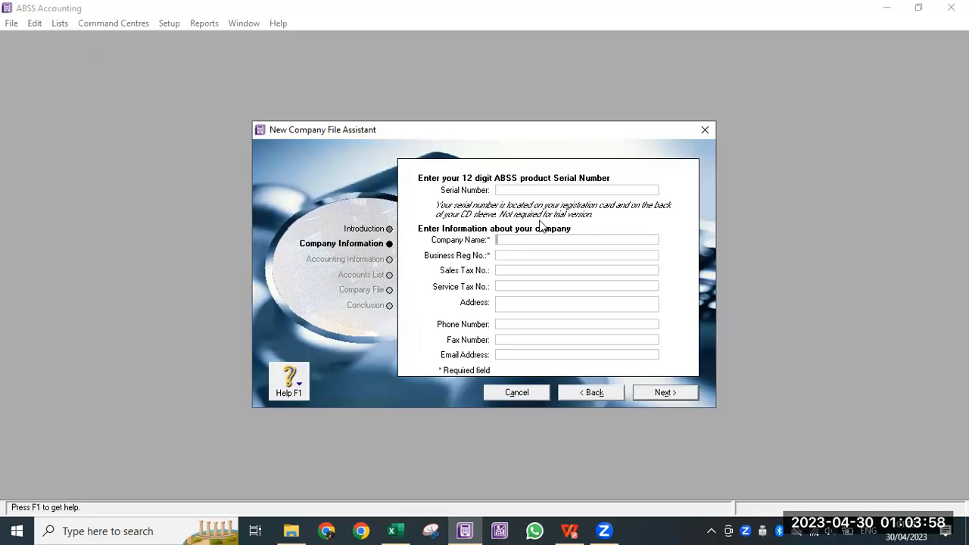
pyautogui.click(570, 531)
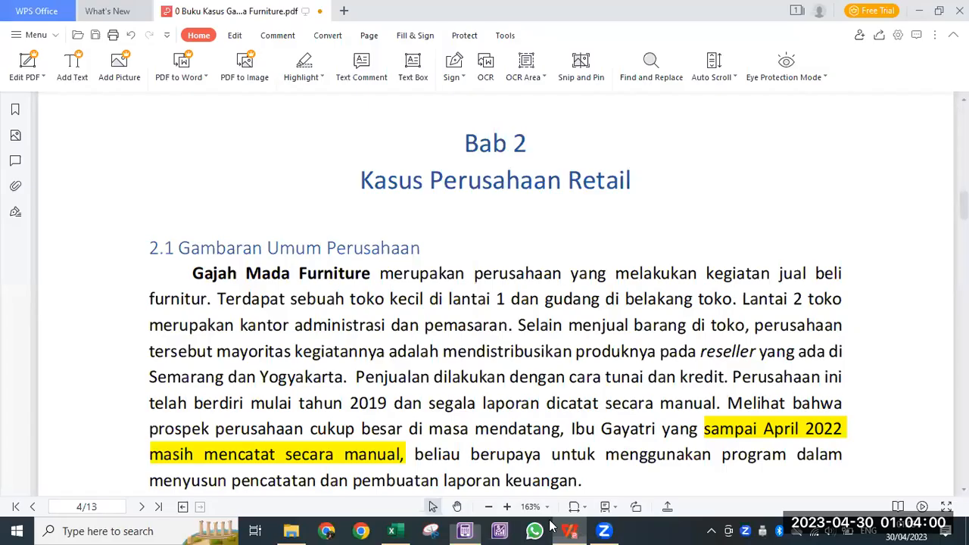
pyautogui.moveTo(193, 271); pyautogui.dragTo(372, 274)
pyautogui.press('super+c')
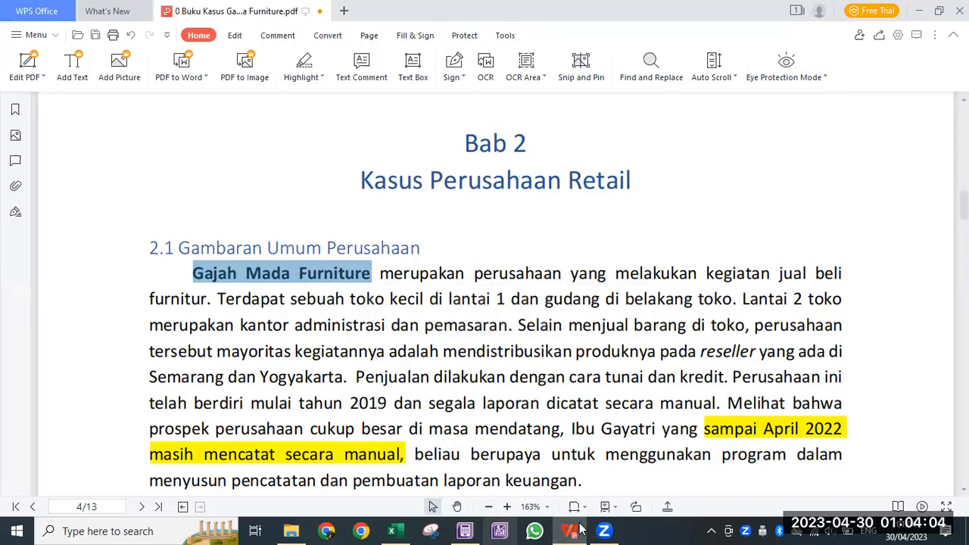
pyautogui.click(465, 530)
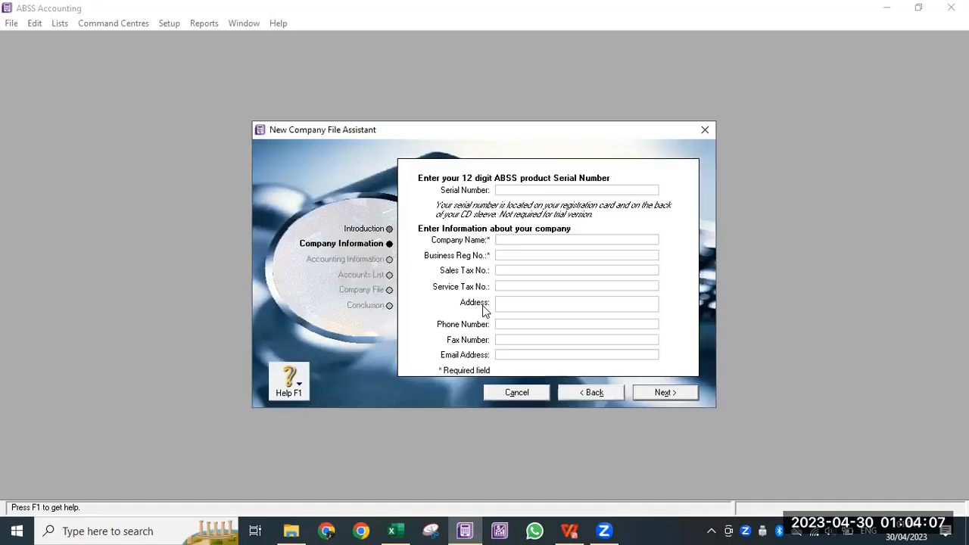
pyautogui.rightClick(511, 240)
pyautogui.click(544, 296)
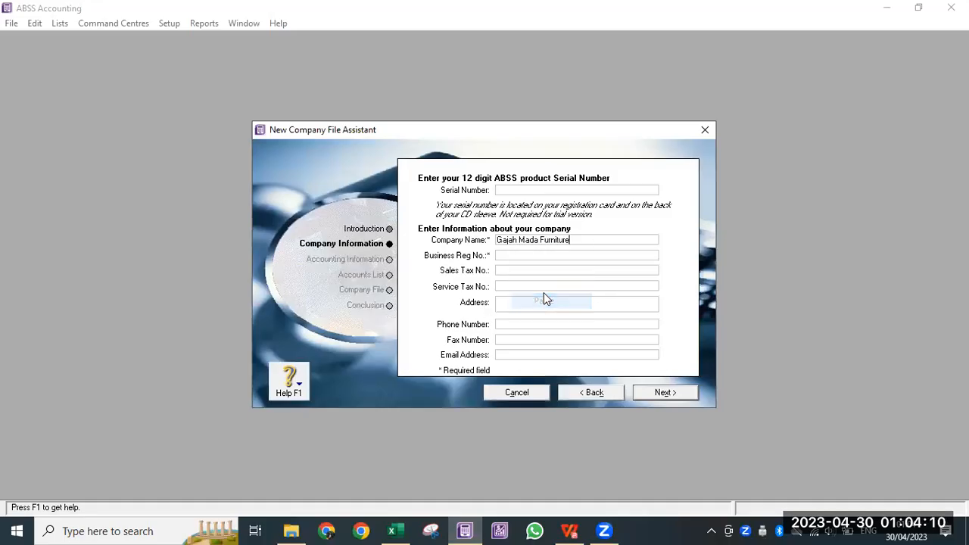
# Enter a placeholder business registration number and prefix the company name with "NamaPeserta-".
pyautogui.click(507, 256)
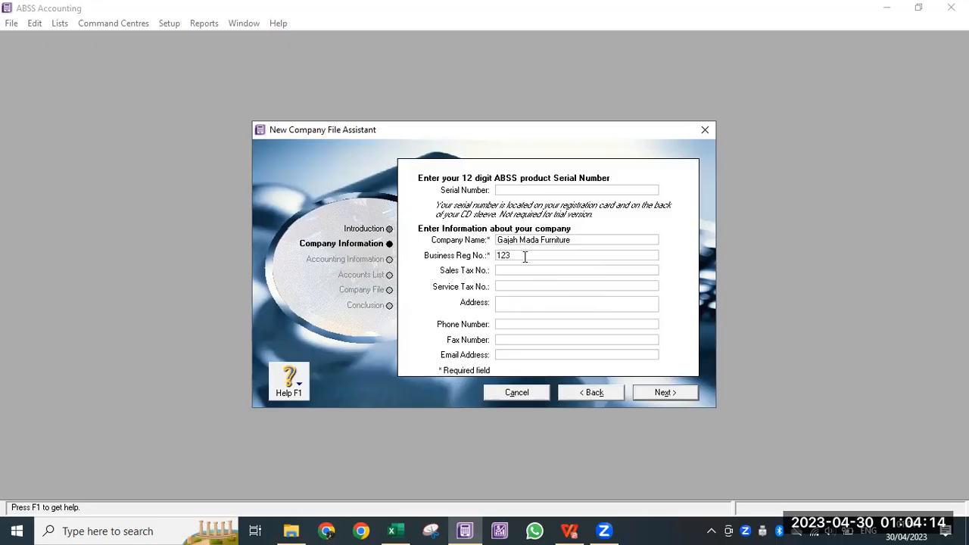
pyautogui.click(500, 240)
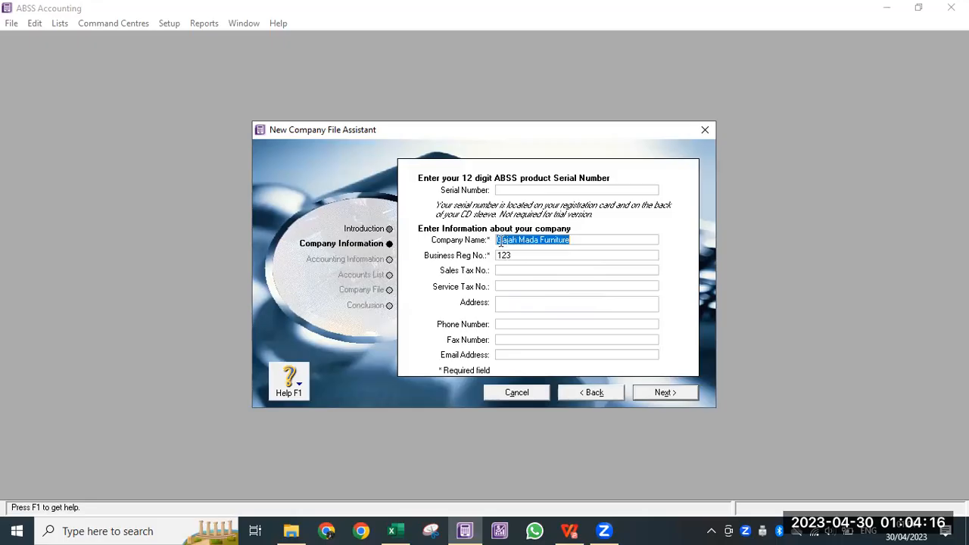
pyautogui.click(500, 240)
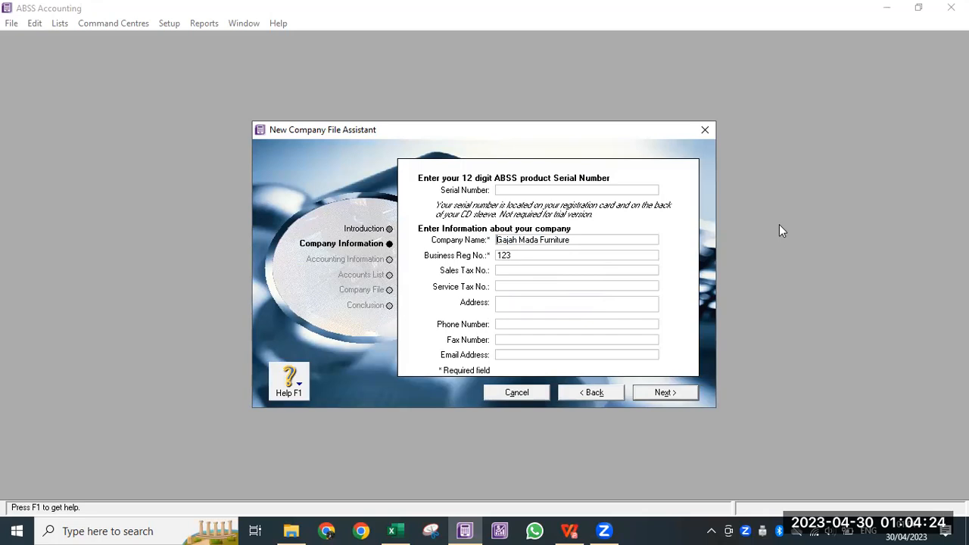
pyautogui.write('Nama')
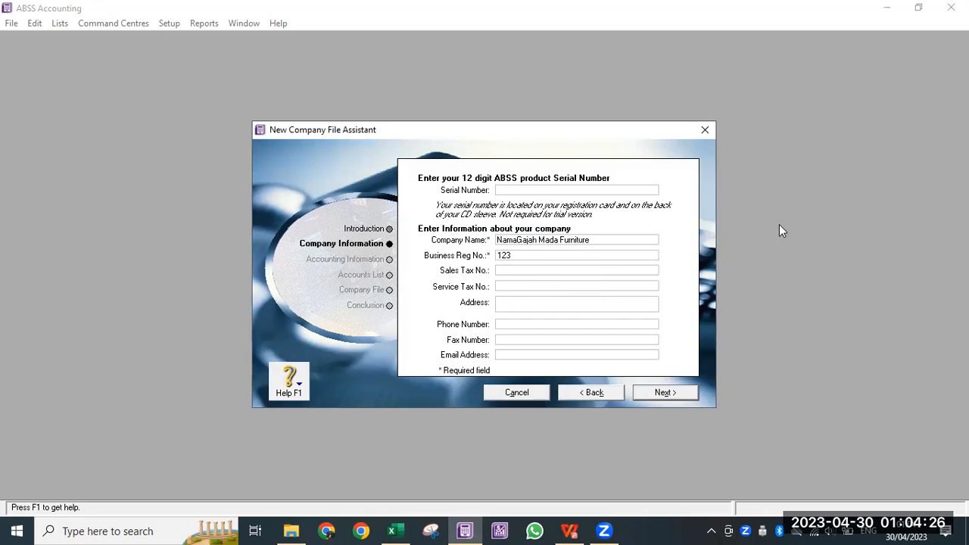
pyautogui.write('Peserta-')
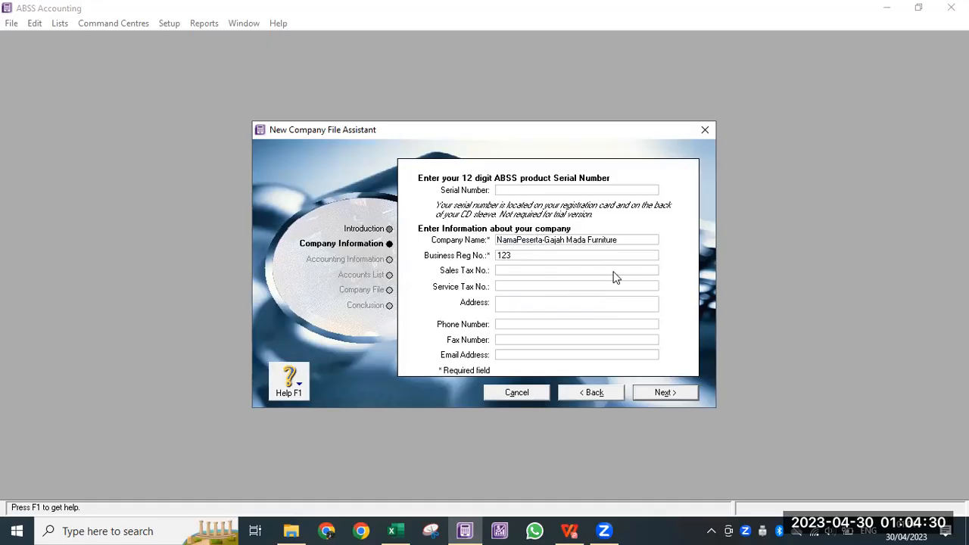
# Copy the company's address from the case PDF in WPS Office into the Address field of the new company file.
pyautogui.click(570, 531)
pyautogui.scroll(-3, 415, 294)
pyautogui.scroll(-3, 415, 293)
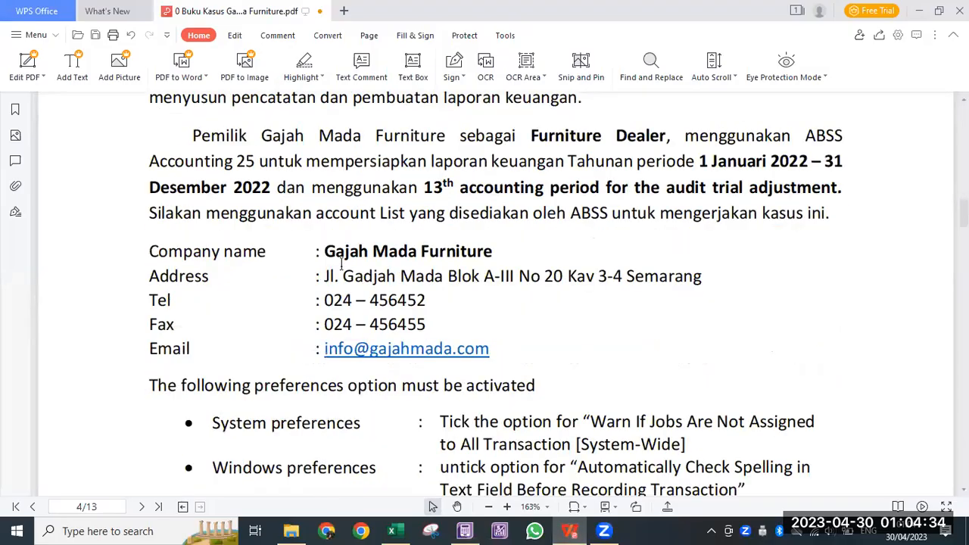
pyautogui.moveTo(324, 276); pyautogui.dragTo(704, 286)
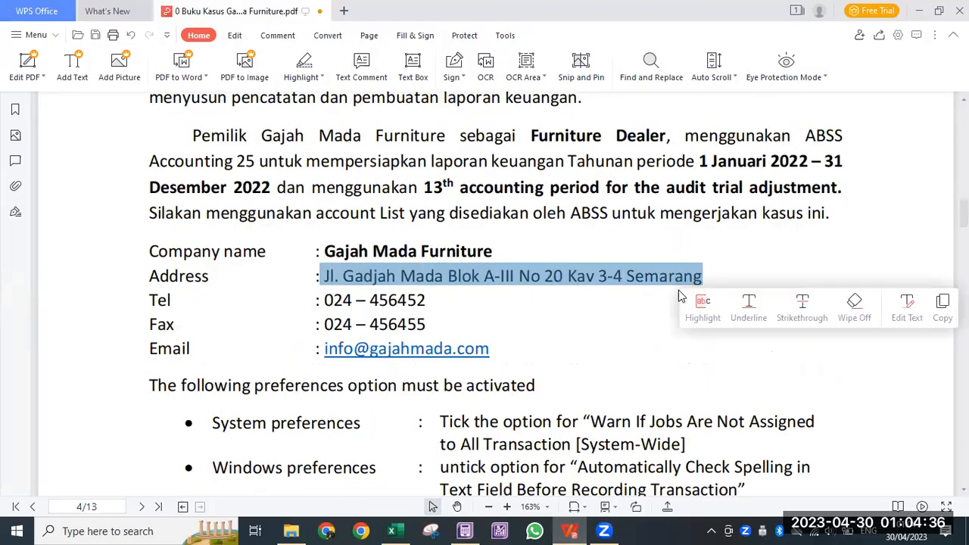
pyautogui.click(465, 531)
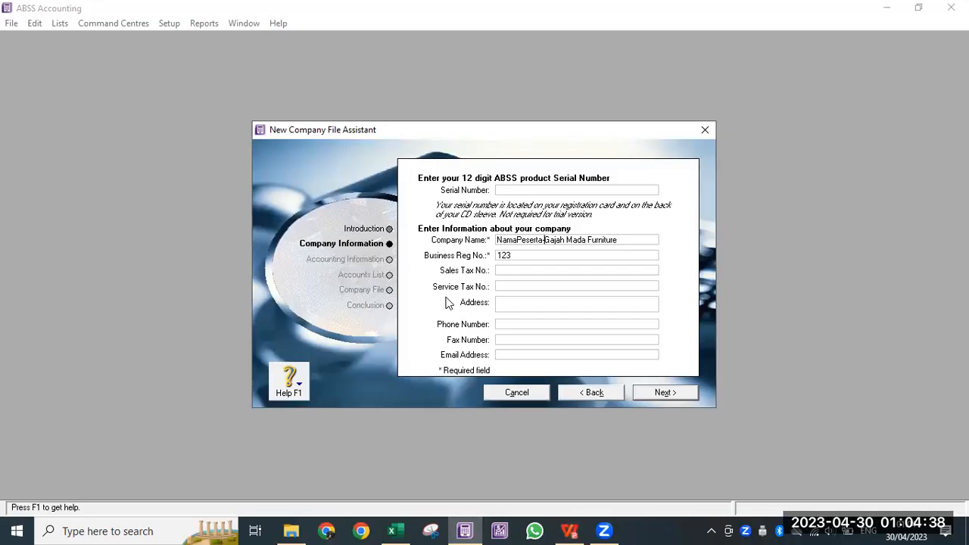
pyautogui.click(507, 303)
pyautogui.rightClick(507, 304)
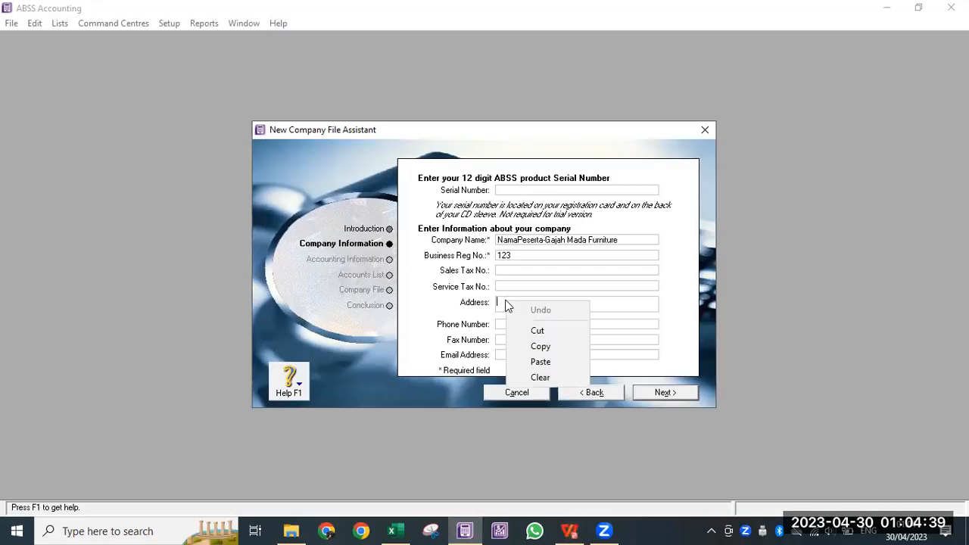
pyautogui.click(541, 362)
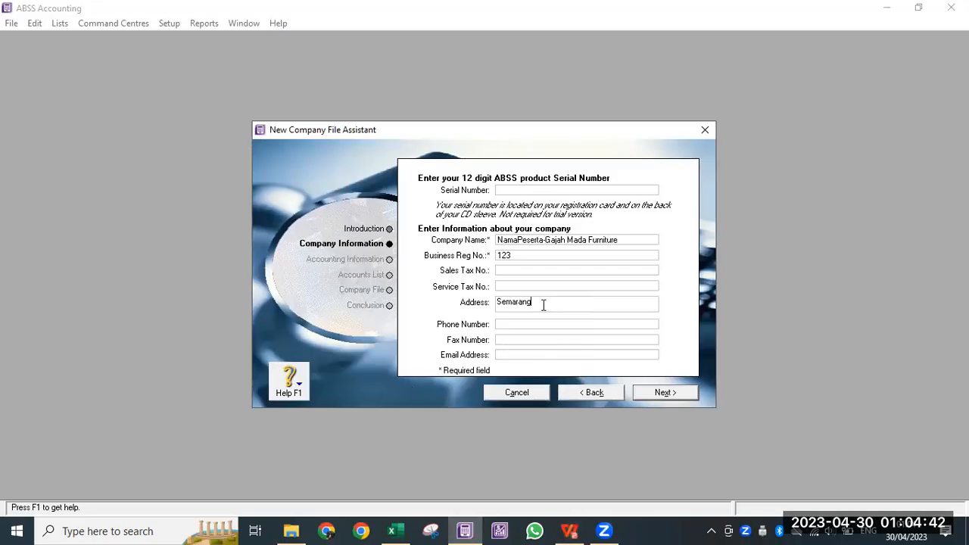
pyautogui.scroll(1, 545, 300)
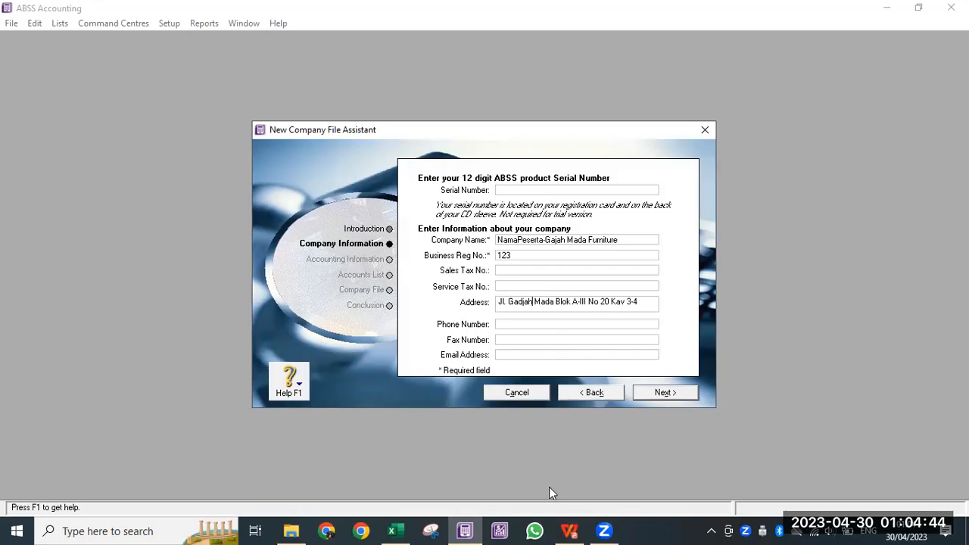
# Copy the company's telephone number from the case PDF into the Phone Number field and remove the dash character.
pyautogui.click(570, 531)
pyautogui.moveTo(324, 301); pyautogui.dragTo(427, 301)
pyautogui.press('super+c')
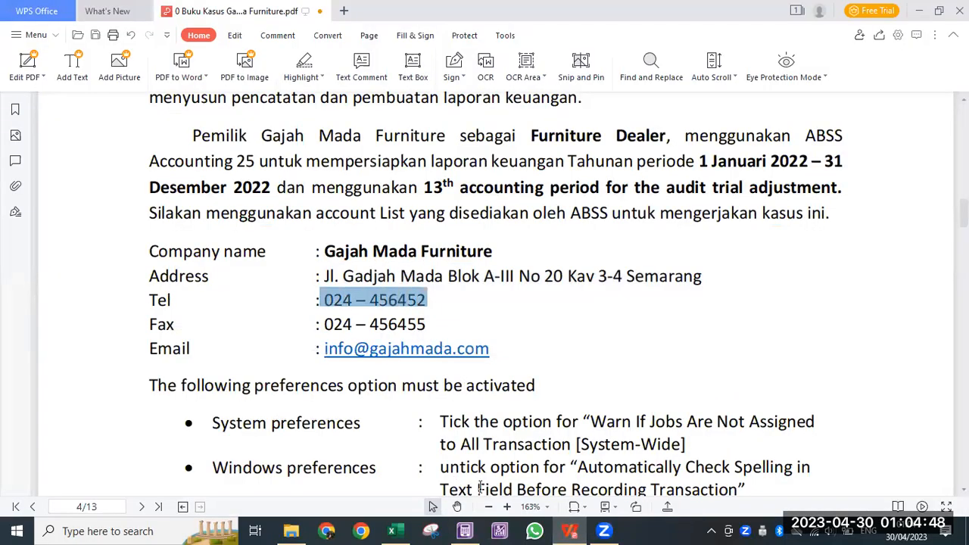
pyautogui.click(465, 531)
pyautogui.click(500, 325)
pyautogui.rightClick(503, 330)
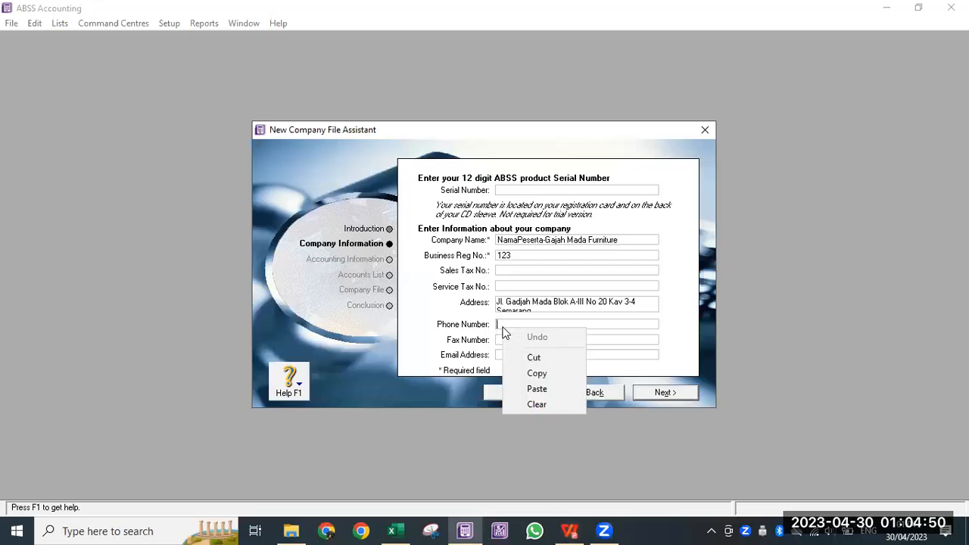
pyautogui.click(537, 388)
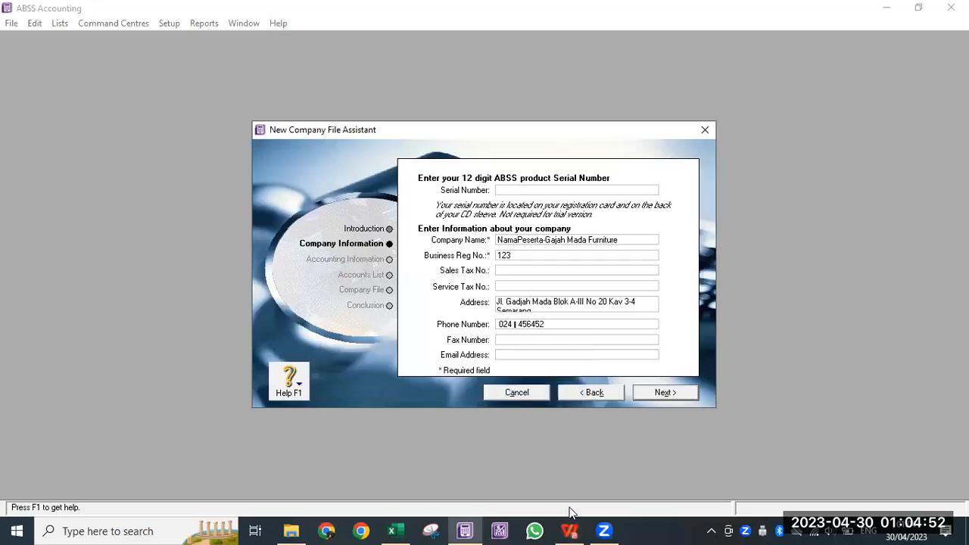
pyautogui.click(516, 325)
pyautogui.press('Delete')
# Copy the company's fax number from the case PDF in WPS Office into ABSS Accounting's Fax Number field.
pyautogui.click(566, 530)
pyautogui.moveTo(319, 324); pyautogui.dragTo(429, 328)
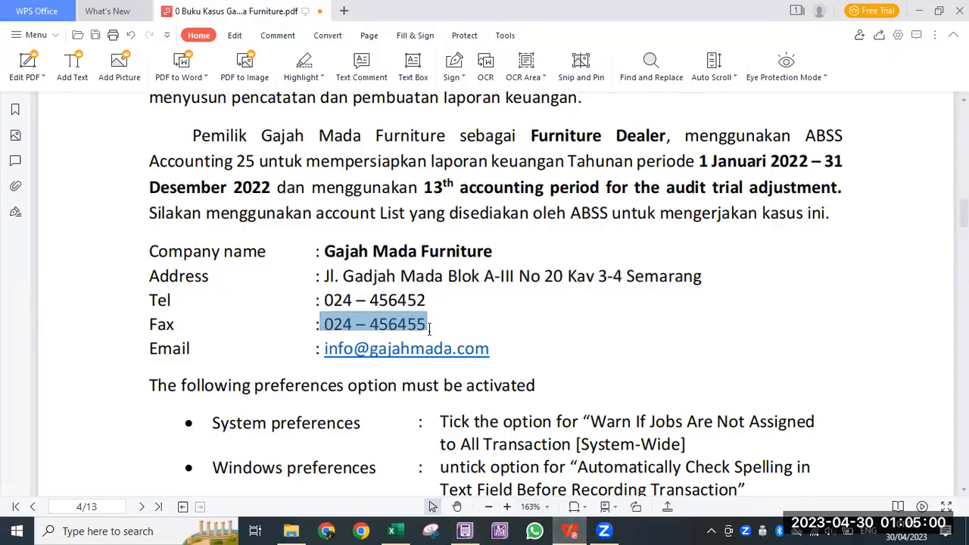
pyautogui.click(464, 531)
pyautogui.click(511, 341)
pyautogui.rightClick(511, 340)
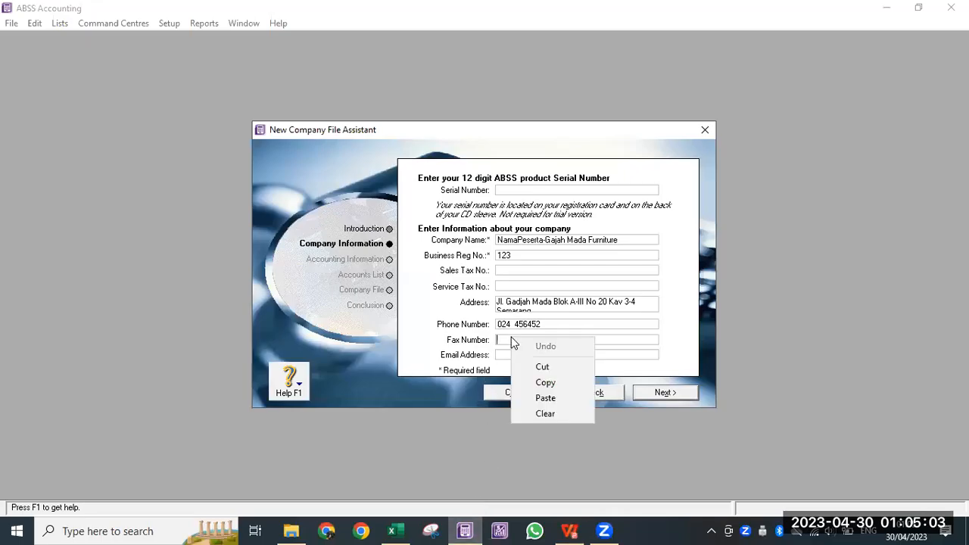
pyautogui.click(552, 397)
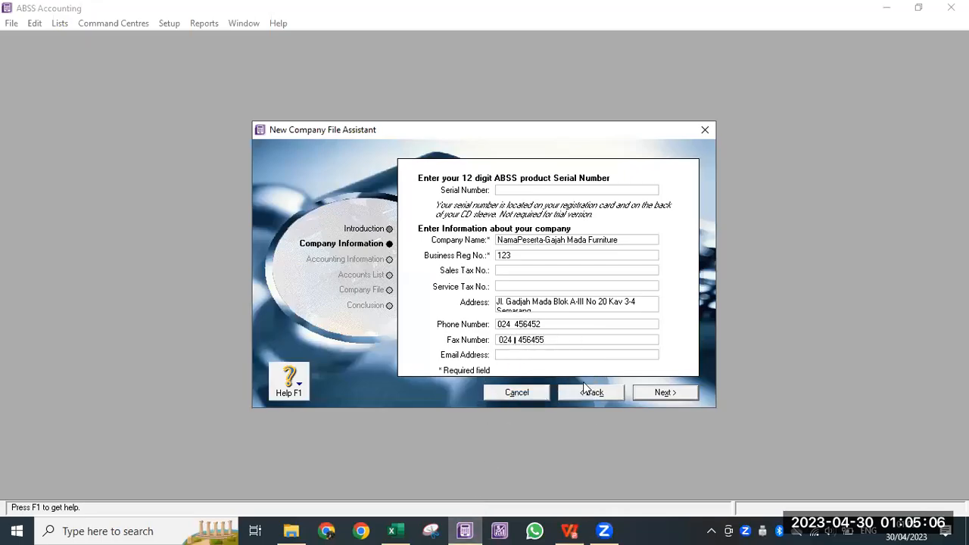
# Copy the company's e-mail address from the case PDF into the Email Address field and proceed to the accounting information.
pyautogui.click(570, 531)
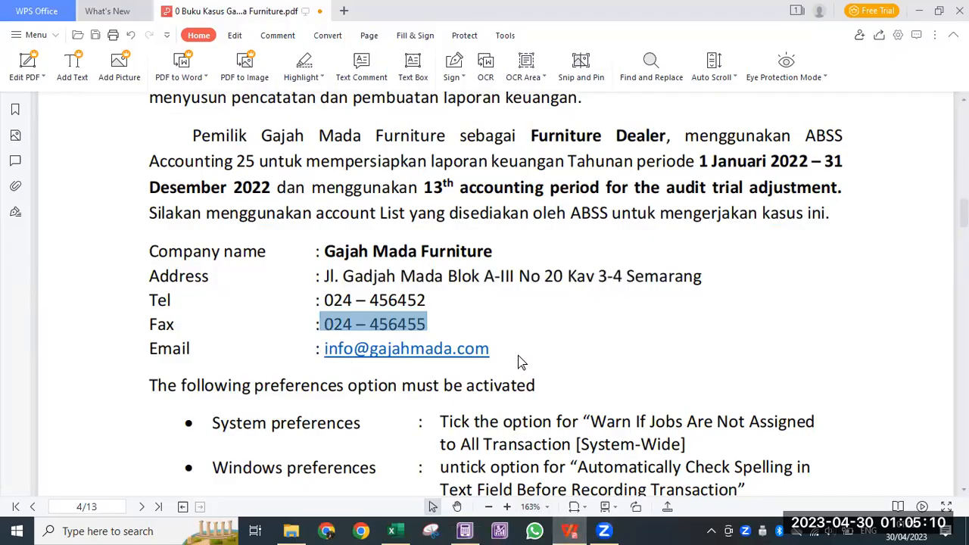
pyautogui.moveTo(498, 350); pyautogui.dragTo(324, 349)
pyautogui.press('super+c')
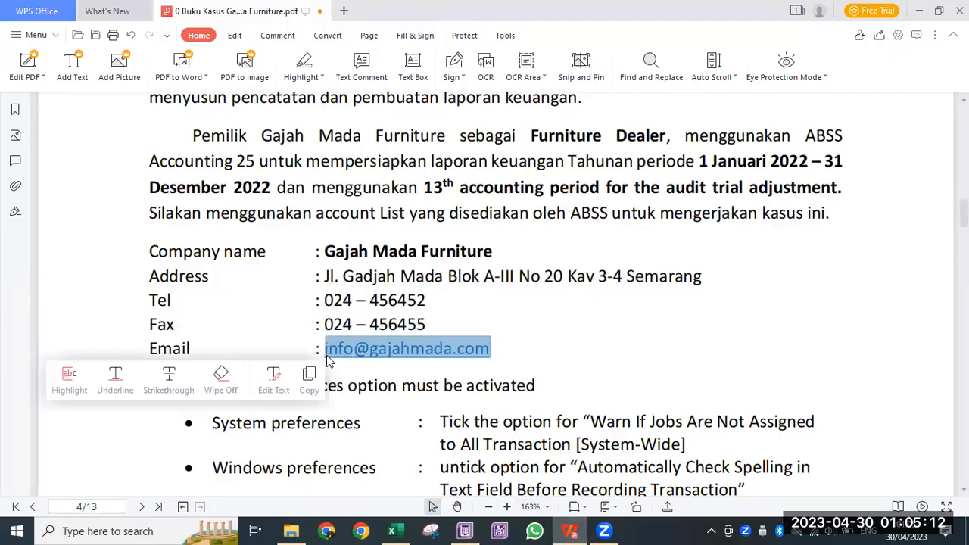
pyautogui.click(465, 530)
pyautogui.click(510, 356)
pyautogui.rightClick(510, 356)
pyautogui.click(543, 415)
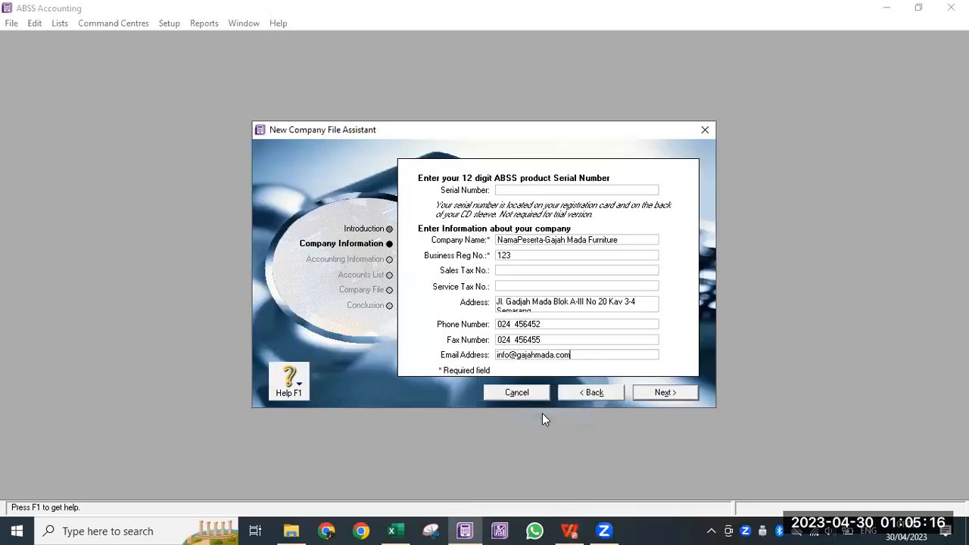
pyautogui.click(663, 393)
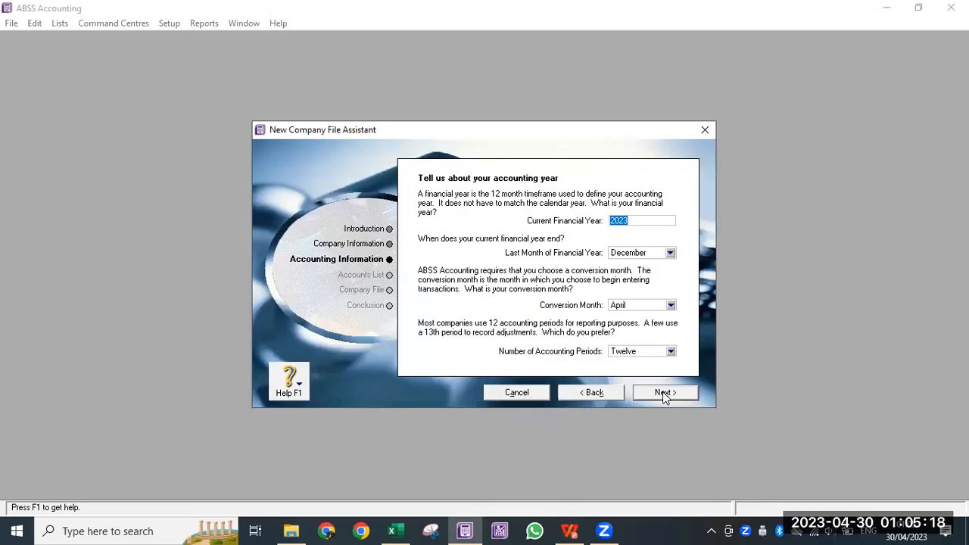
# Set the financial year to 2022, the conversion month to May and the accounting periods to Thirteen, and confirm the accounting information.
pyautogui.click(645, 219)
pyautogui.write('2')
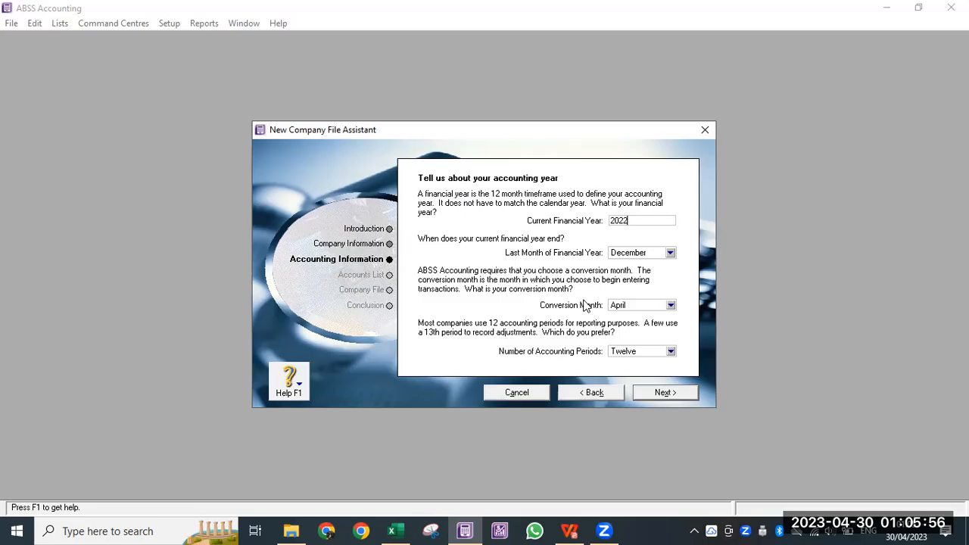
pyautogui.click(622, 306)
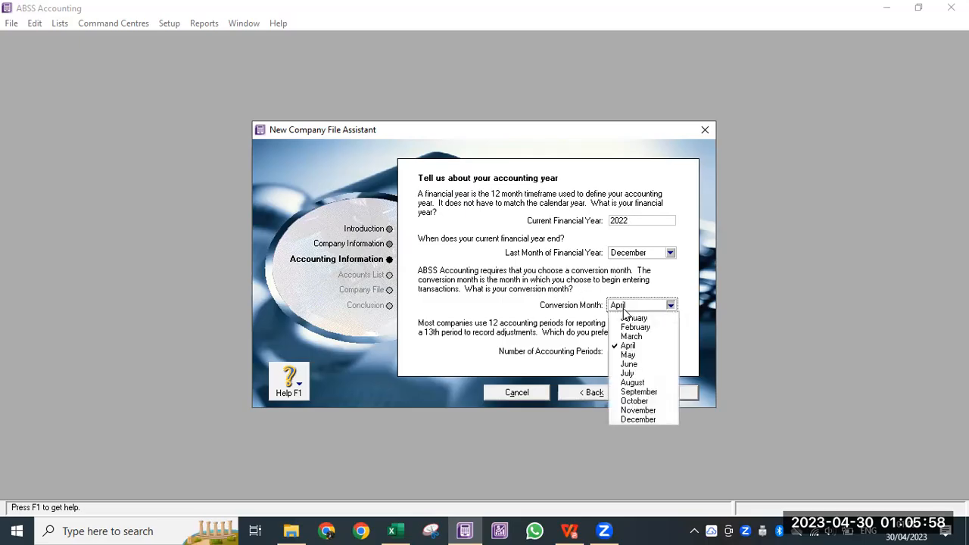
pyautogui.click(631, 355)
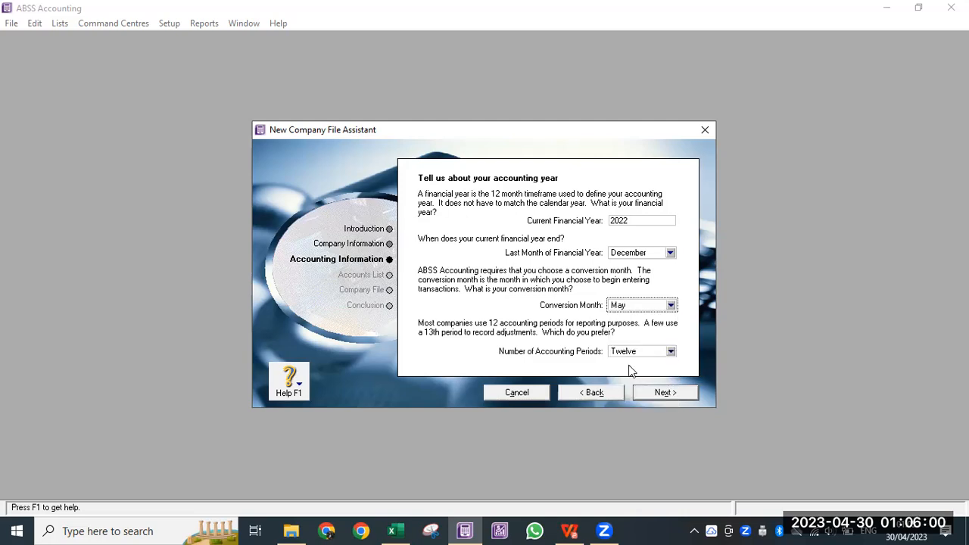
pyautogui.click(641, 351)
pyautogui.click(646, 374)
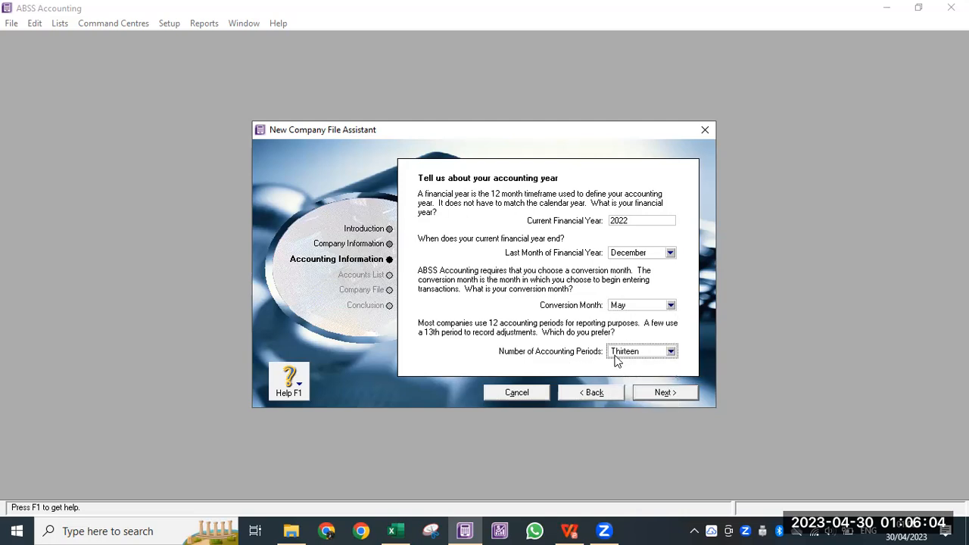
pyautogui.click(658, 393)
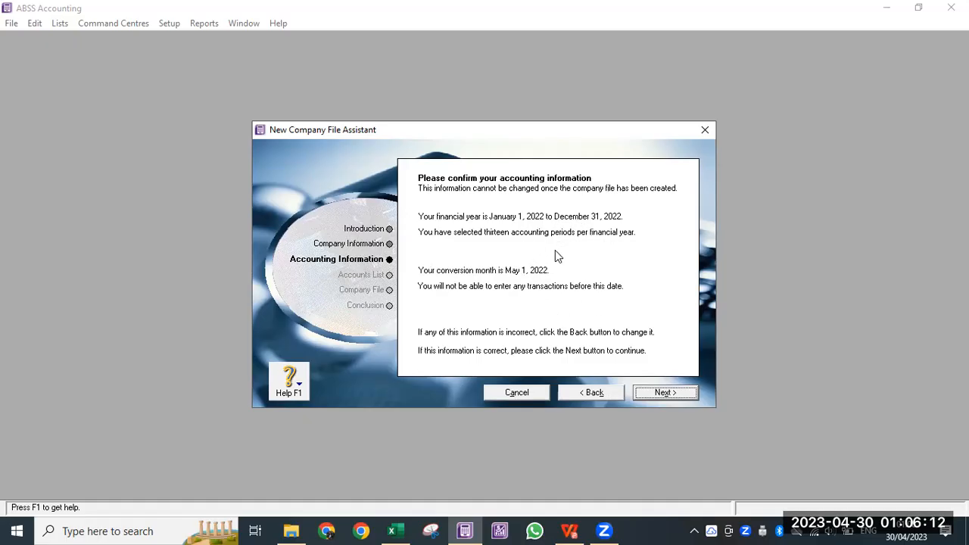
pyautogui.click(663, 394)
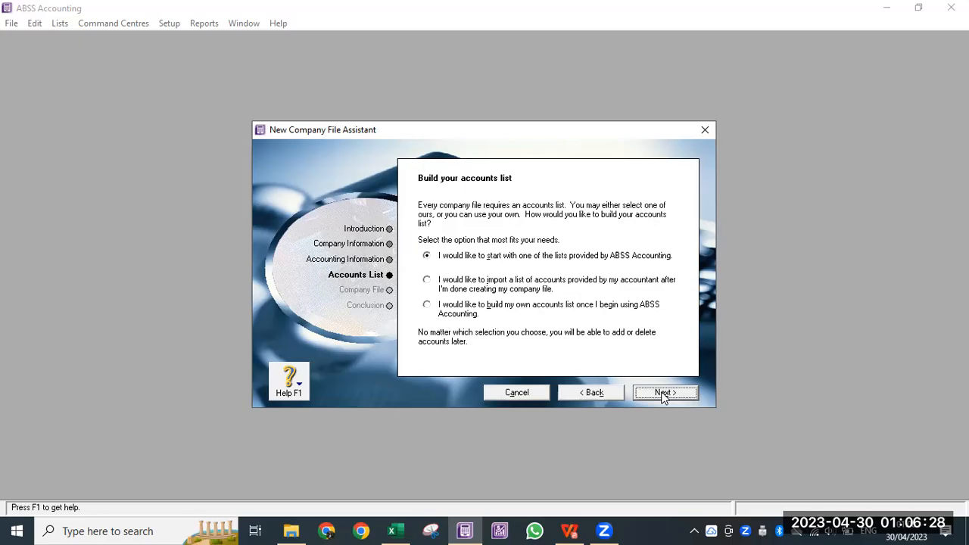
pyautogui.click(661, 394)
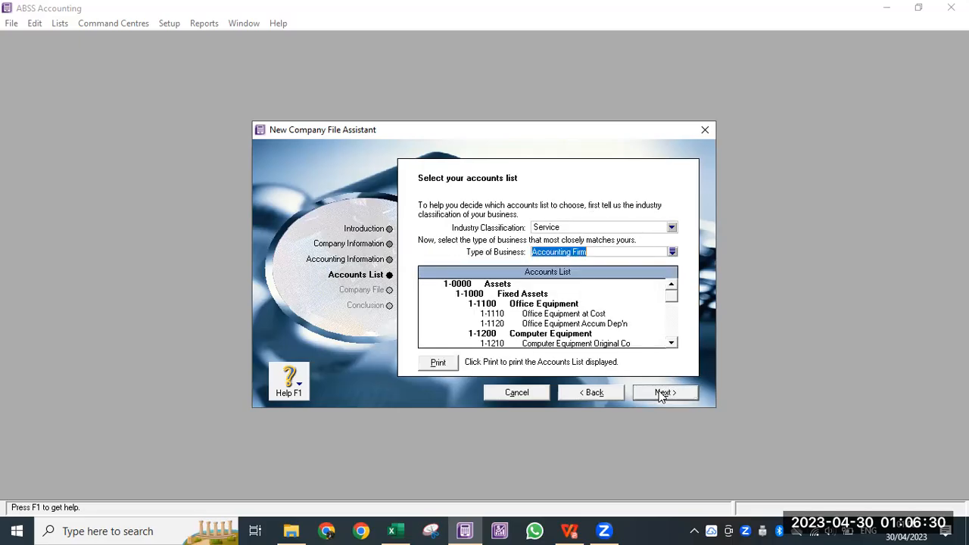
pyautogui.click(573, 227)
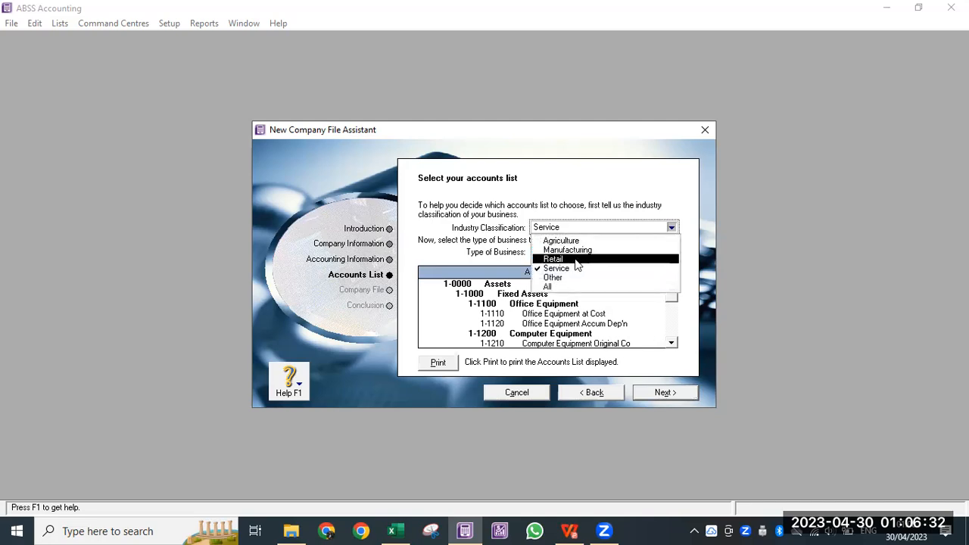
pyautogui.click(576, 260)
pyautogui.scroll(-6, 584, 313)
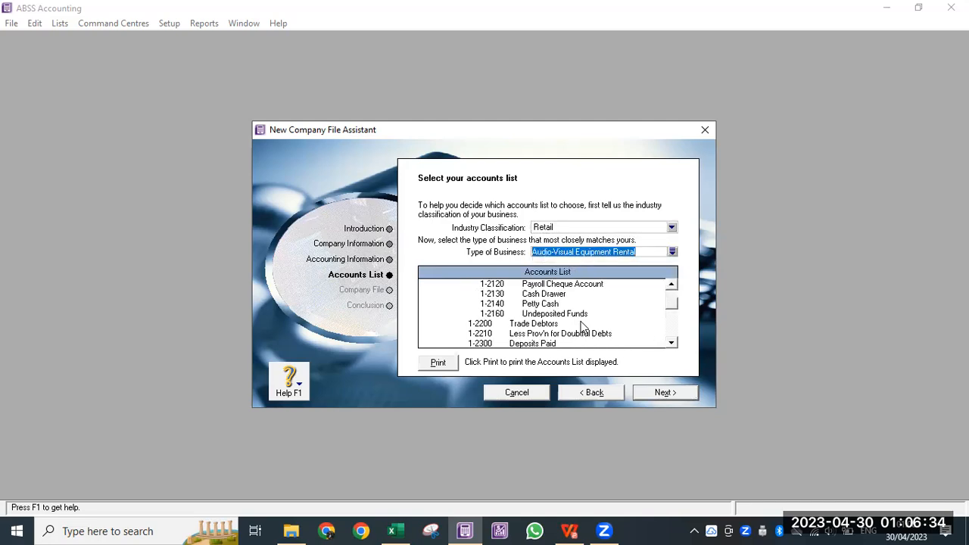
pyautogui.click(590, 393)
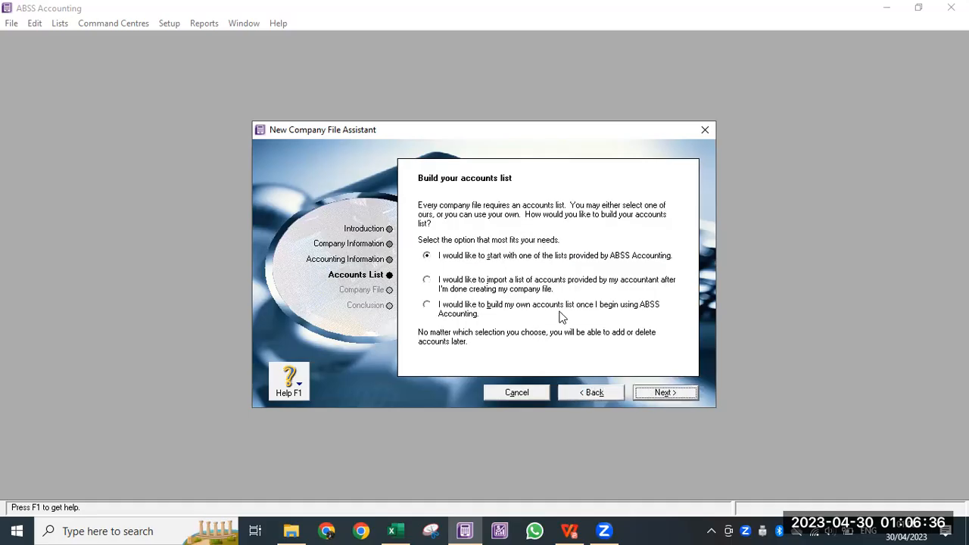
# Choose to import the accountant's list of accounts once the company file is created, and proceed to the company file location.
pyautogui.click(490, 284)
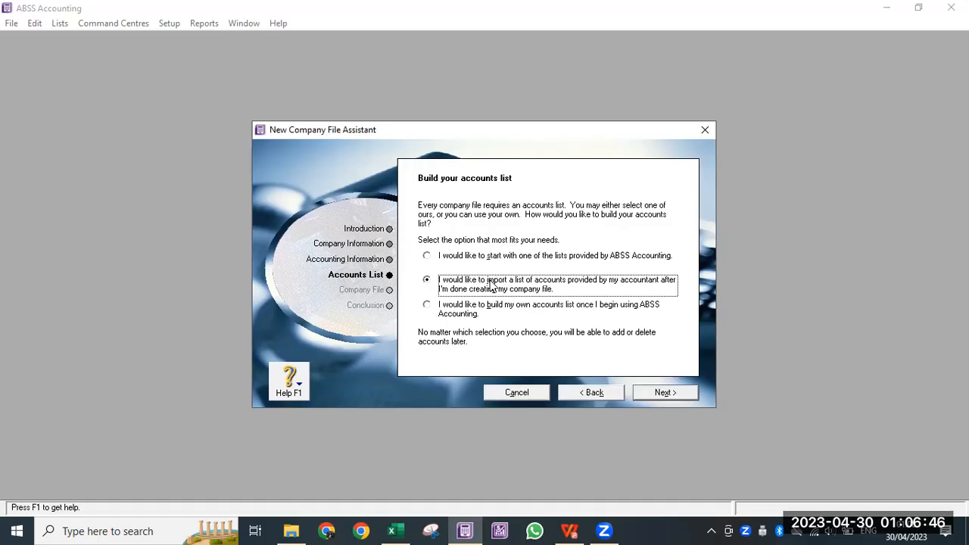
pyautogui.click(664, 394)
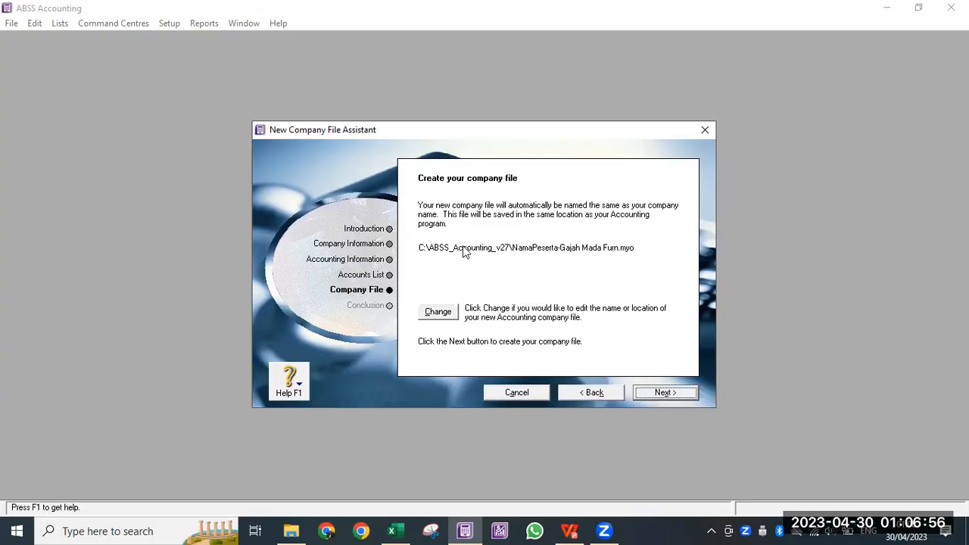
# Change the company file location to Local Disk (D:) and create a folder there named NamaPeserta-Gajah Mada.
pyautogui.click(439, 312)
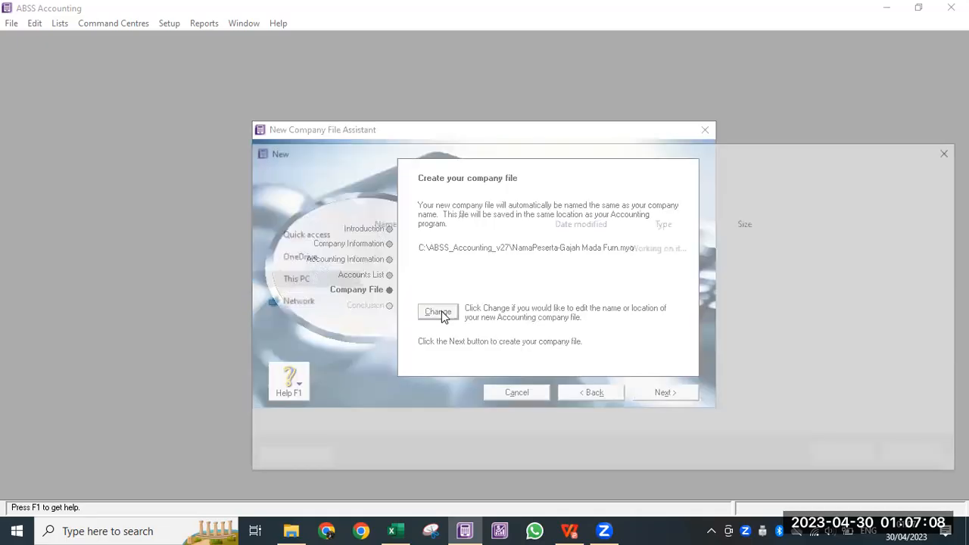
pyautogui.click(318, 380)
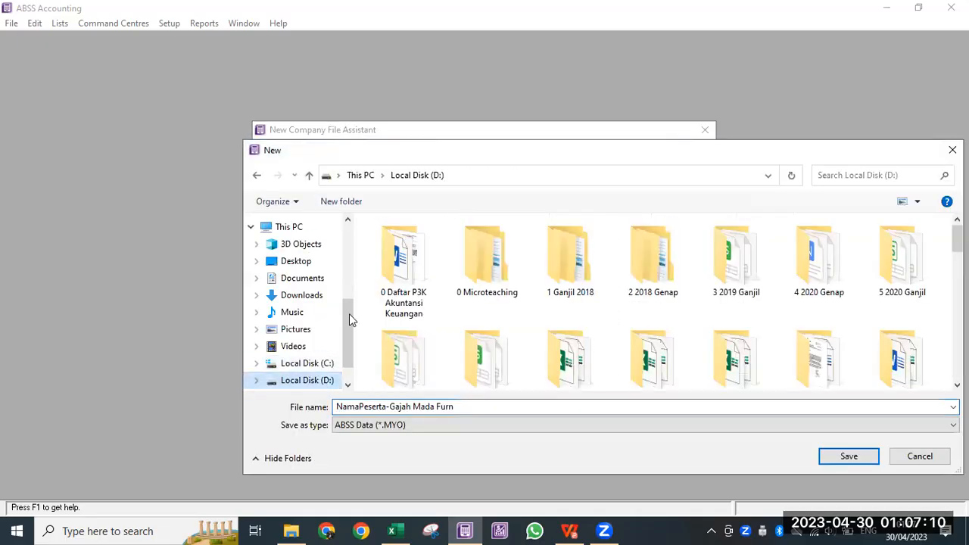
pyautogui.click(343, 202)
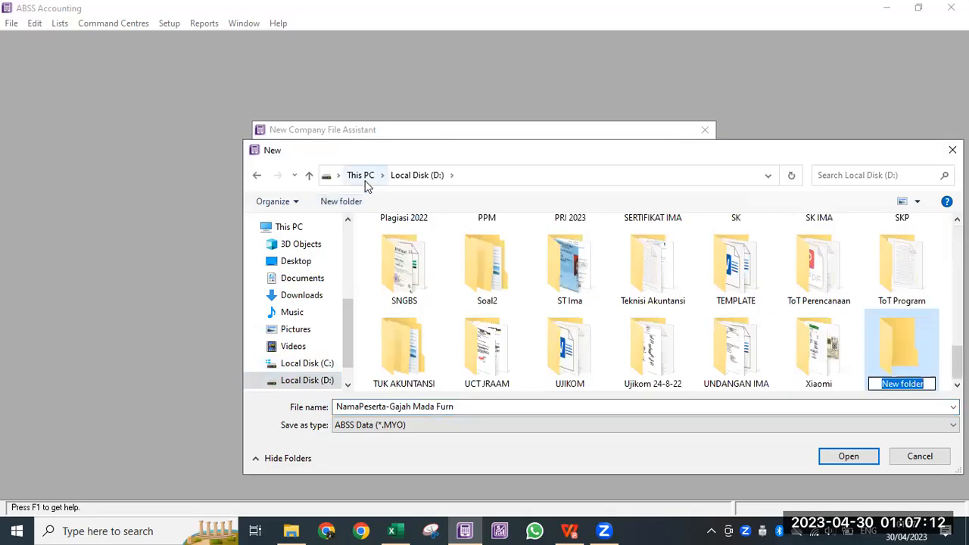
pyautogui.write('Gajah Mada')
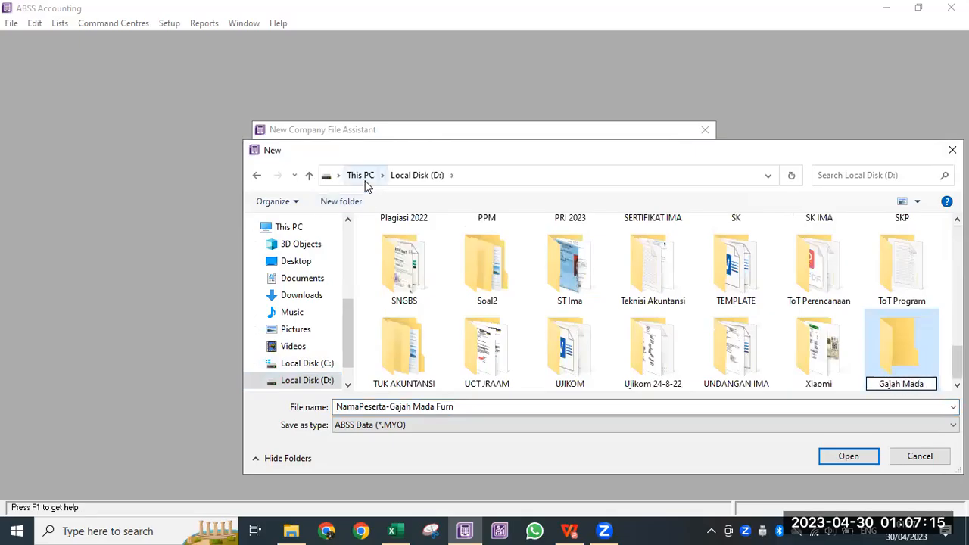
pyautogui.press('Home')
pyautogui.write('Nama')
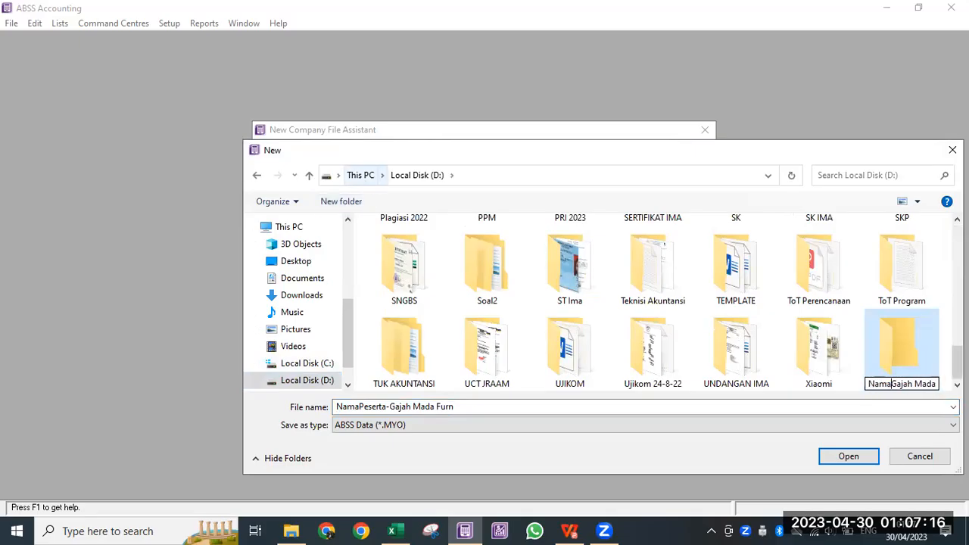
pyautogui.write('Peserta')
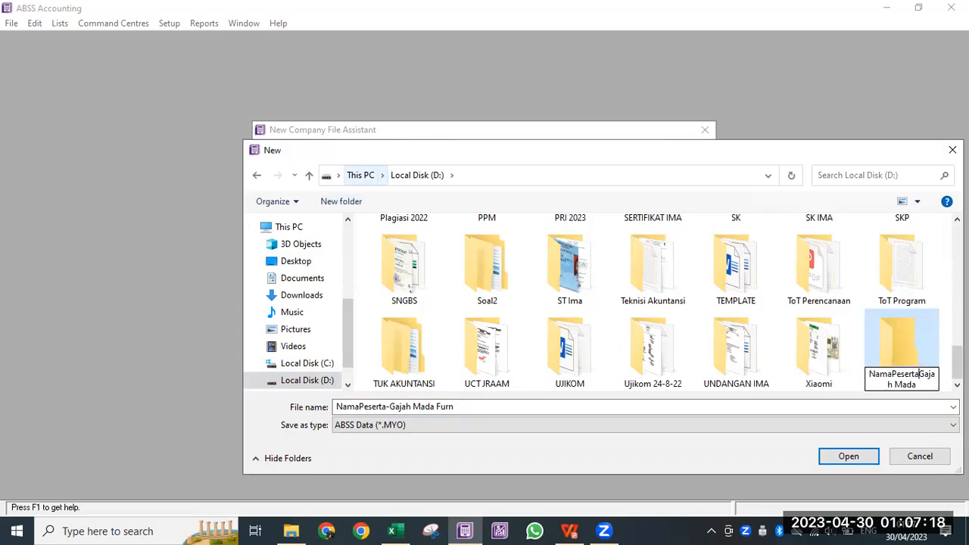
pyautogui.write('-')
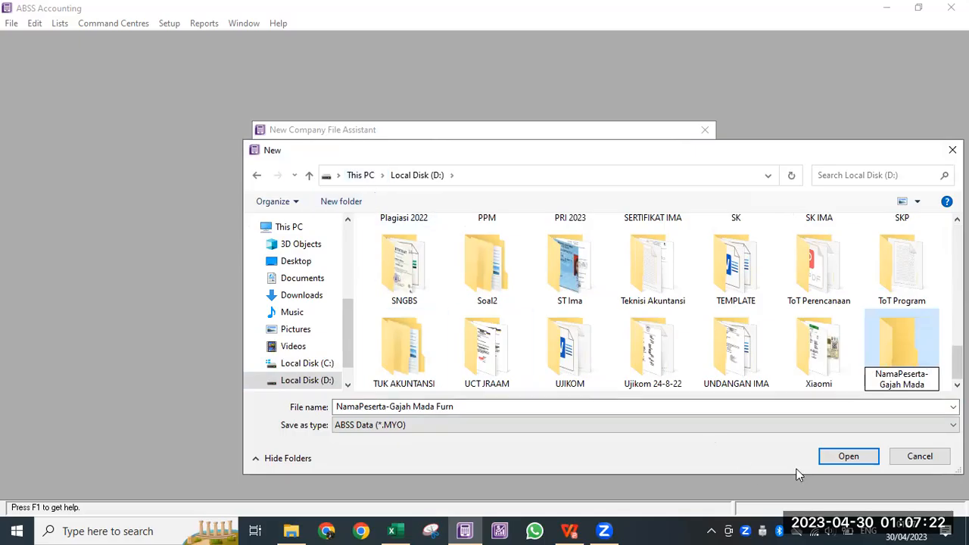
pyautogui.click(864, 456)
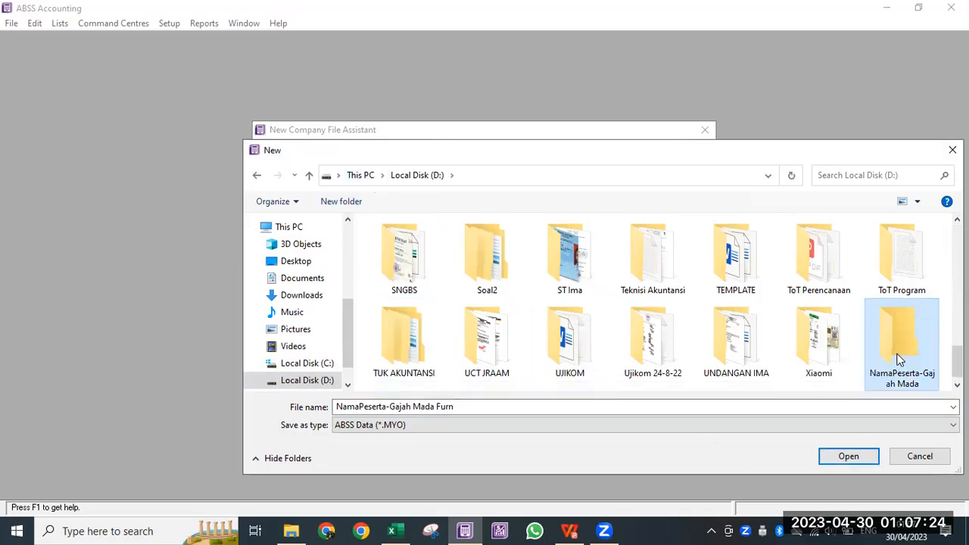
# Save the company file as NamaPeserta-Gajah Mada Furn in the NamaPeserta-Gajah Mada folder and create it.
pyautogui.click(854, 453)
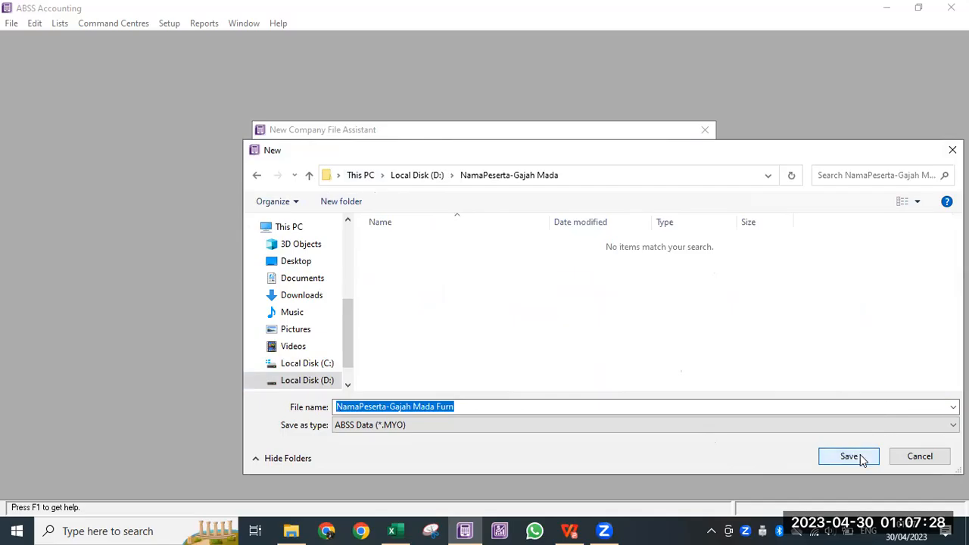
pyautogui.click(861, 455)
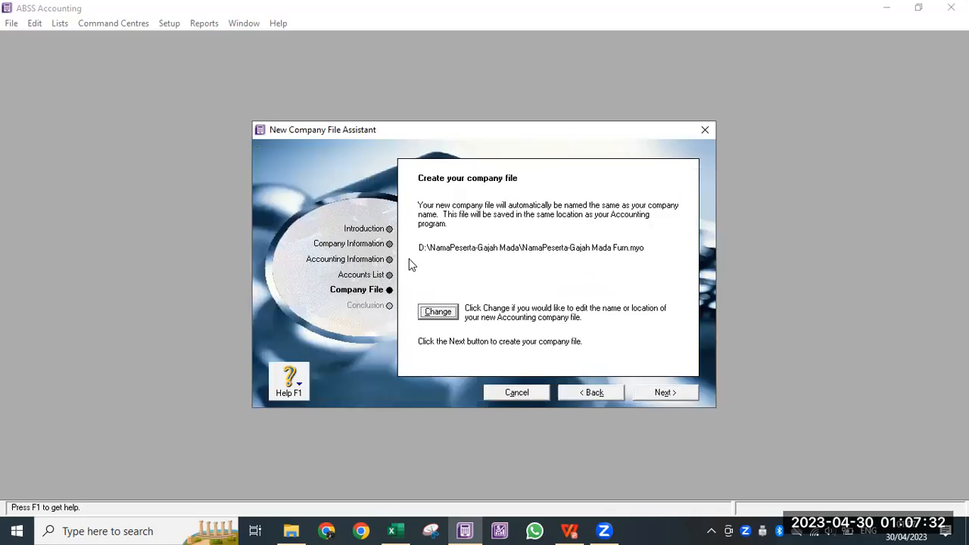
pyautogui.click(663, 392)
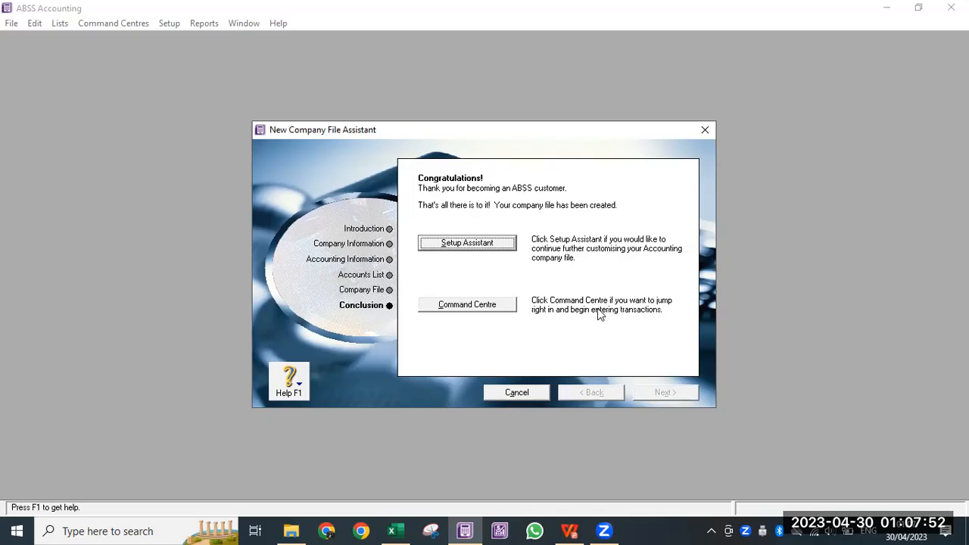
# Leave the New Company File Assistant through the Setup Assistant and close that assistant to reach the Command Centre.
pyautogui.click(491, 243)
pyautogui.click(307, 88)
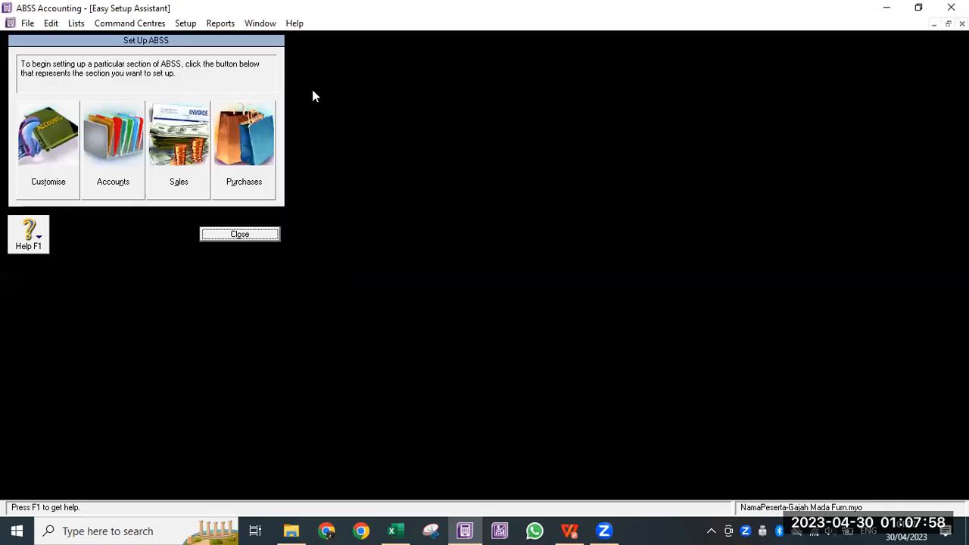
pyautogui.press('Escape')
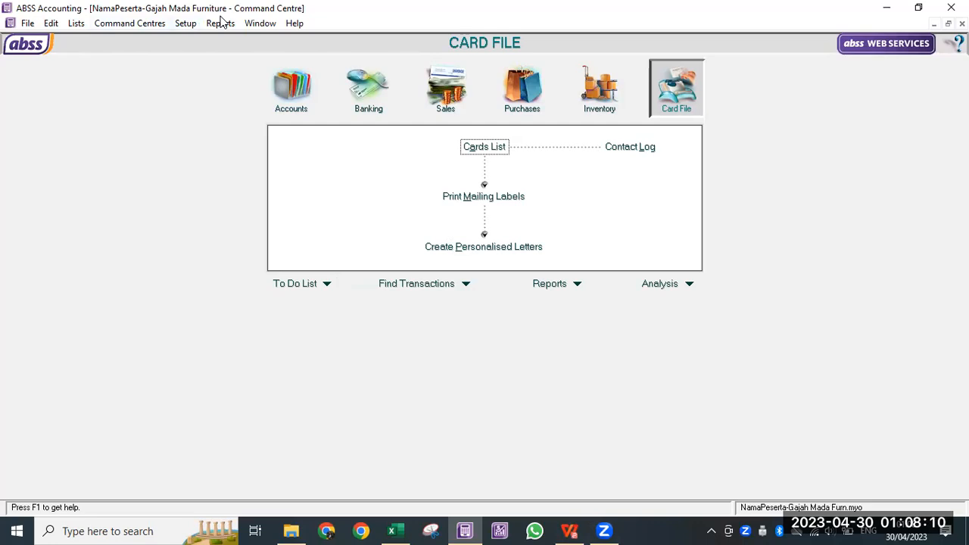
# Open the Easy Setup Assistant and complete its Customise section with all the preselected preferences kept.
pyautogui.click(186, 25)
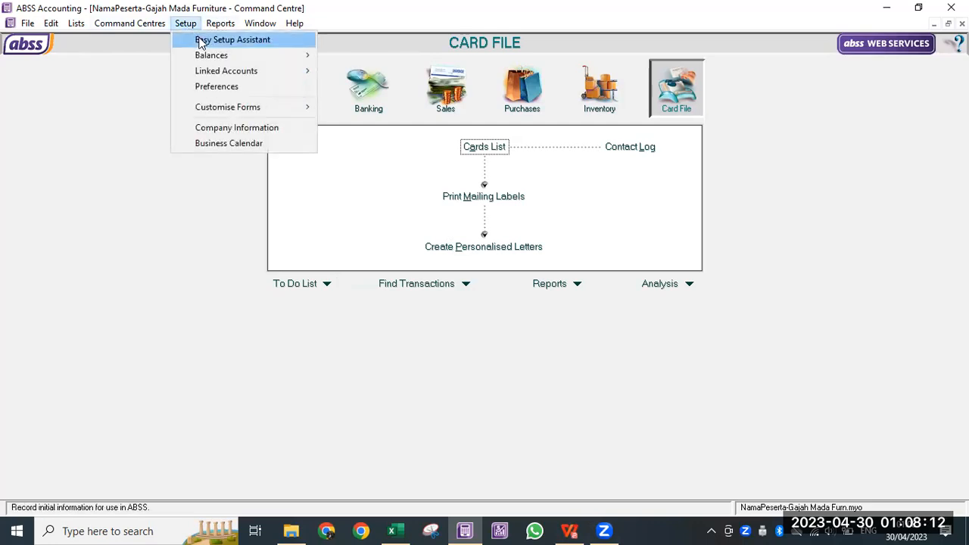
pyautogui.click(117, 85)
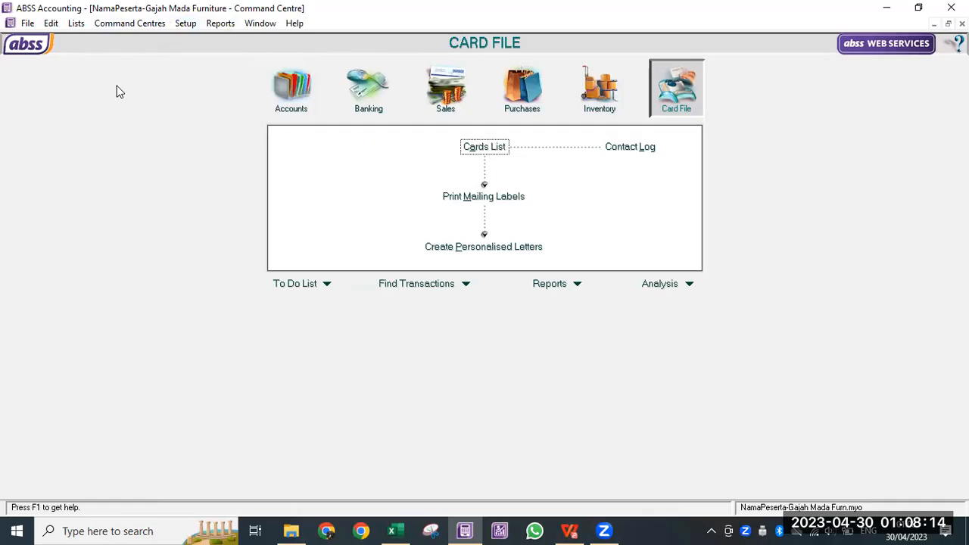
pyautogui.click(190, 28)
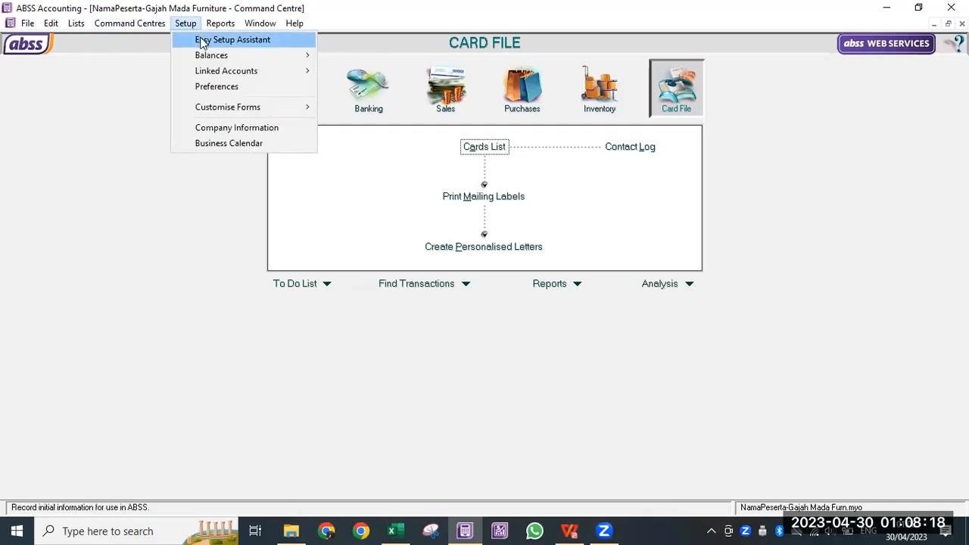
pyautogui.click(202, 40)
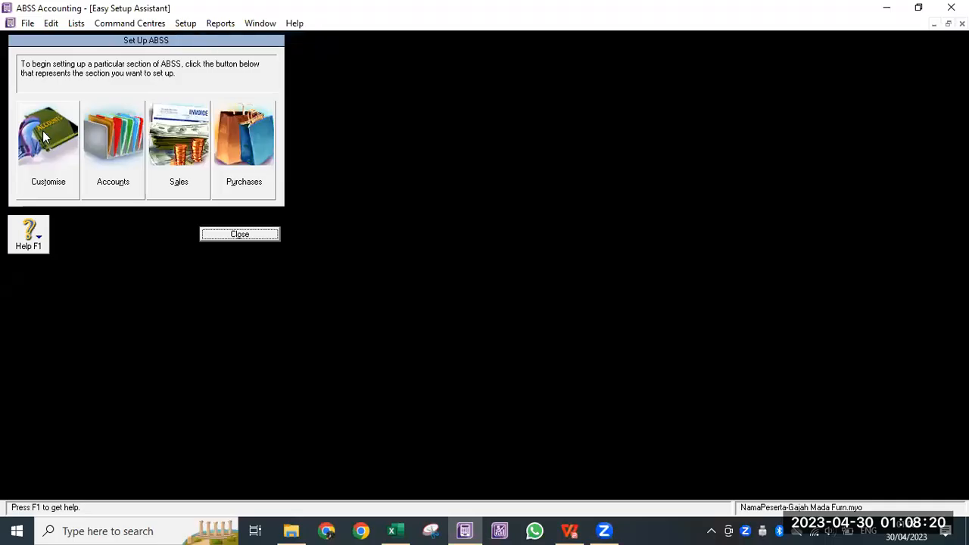
pyautogui.click(57, 157)
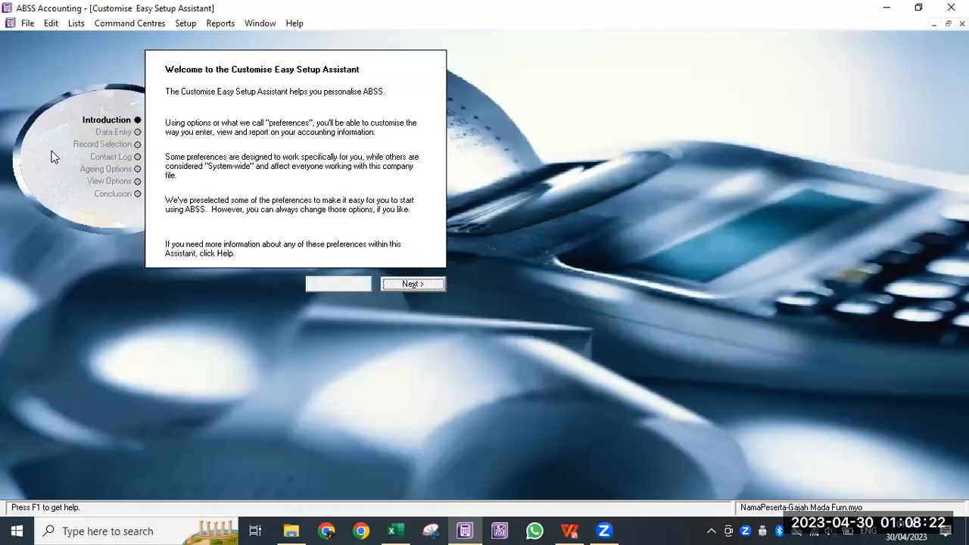
pyautogui.click(414, 286)
pyautogui.click(415, 285)
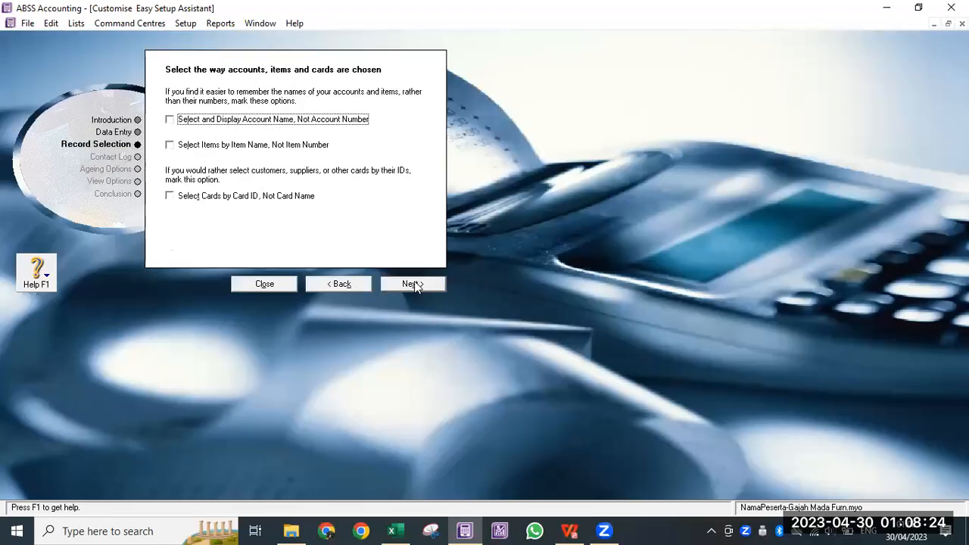
pyautogui.click(415, 286)
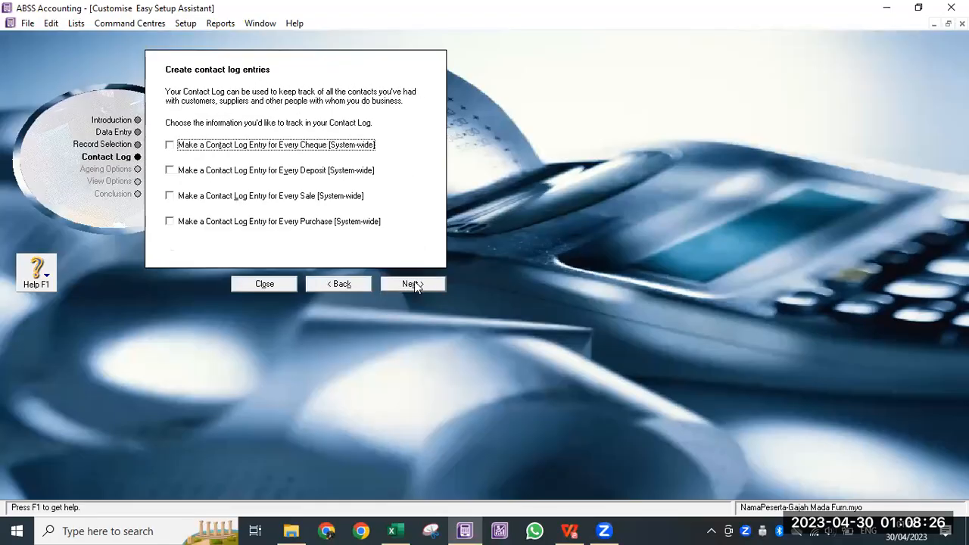
pyautogui.click(414, 286)
pyautogui.click(415, 286)
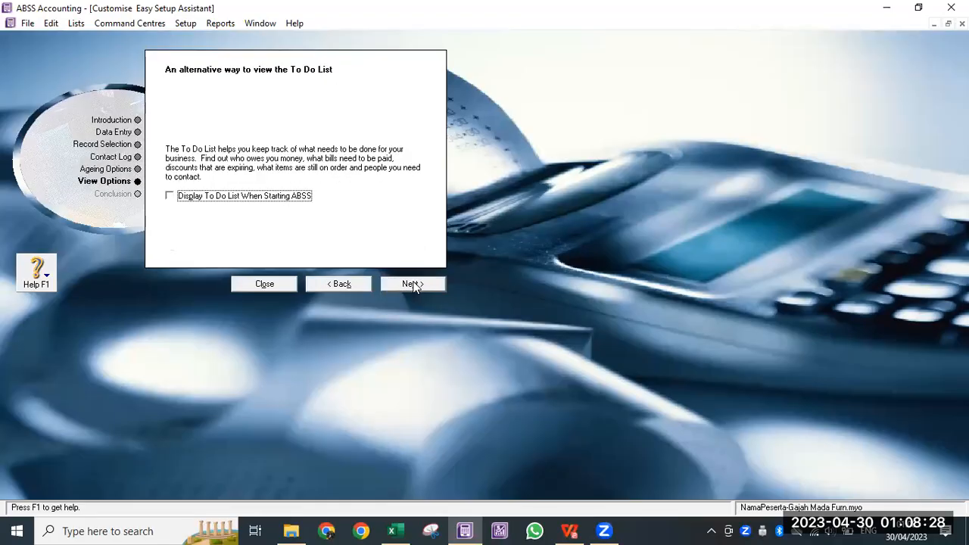
pyautogui.click(414, 285)
pyautogui.click(261, 284)
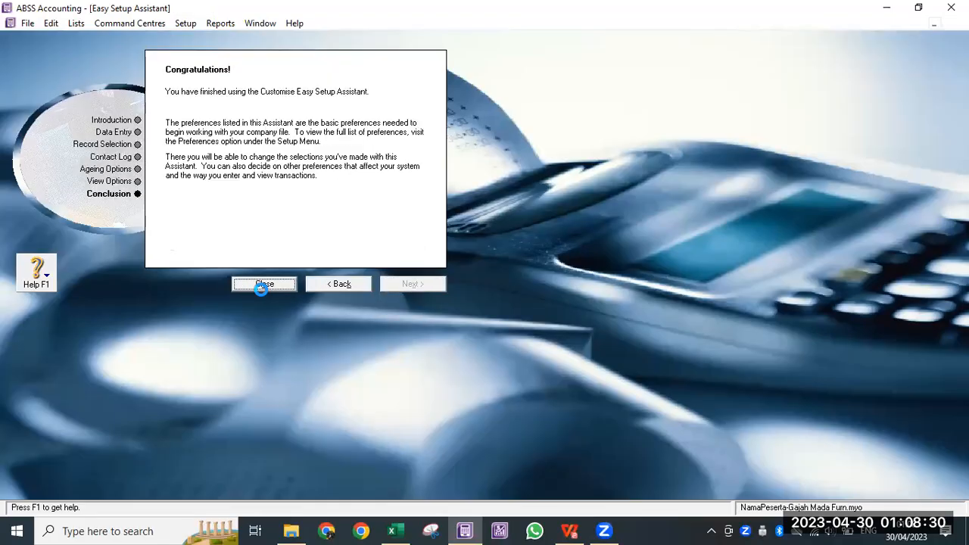
# Start the Accounts section of the Easy Setup Assistant and advance to its Accounts List page.
pyautogui.click(116, 140)
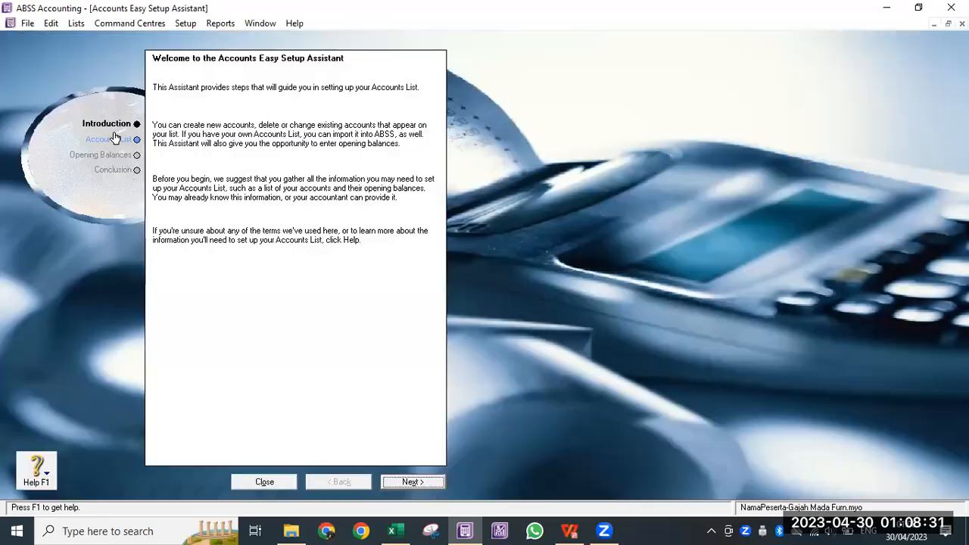
pyautogui.click(412, 482)
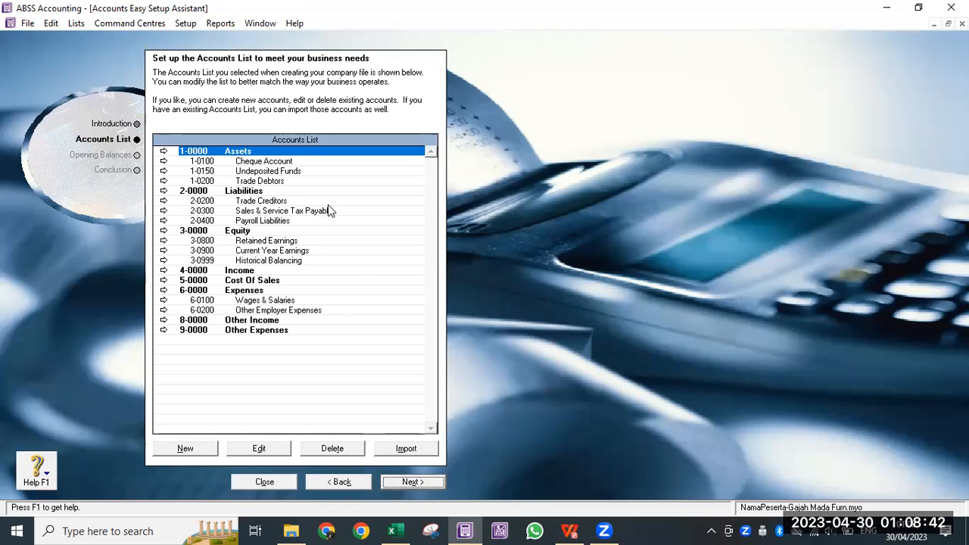
# Arrange ABSS Accounting and the case PDF in WPS Office side by side and bring up the 2.3 Daftar Akun account table.
pyautogui.press('super+Left')
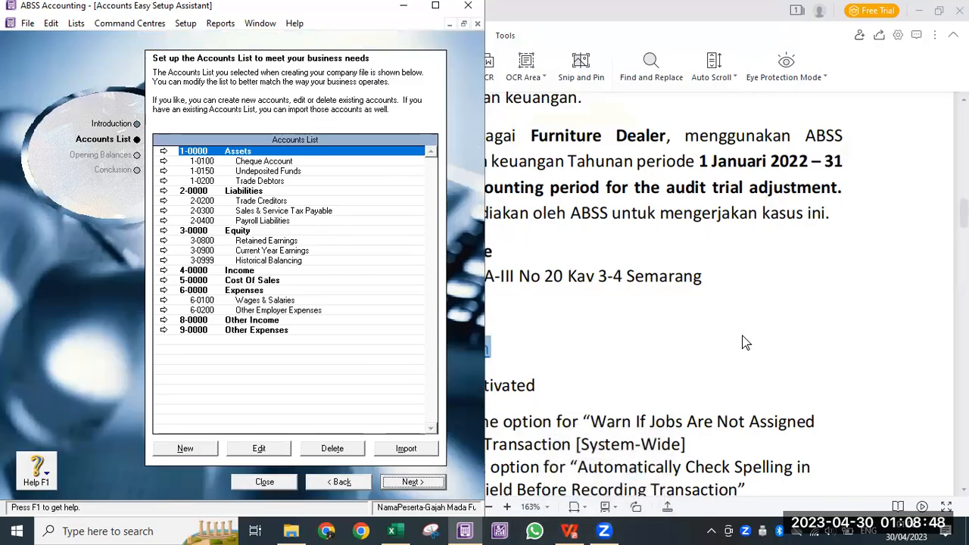
pyautogui.click(728, 316)
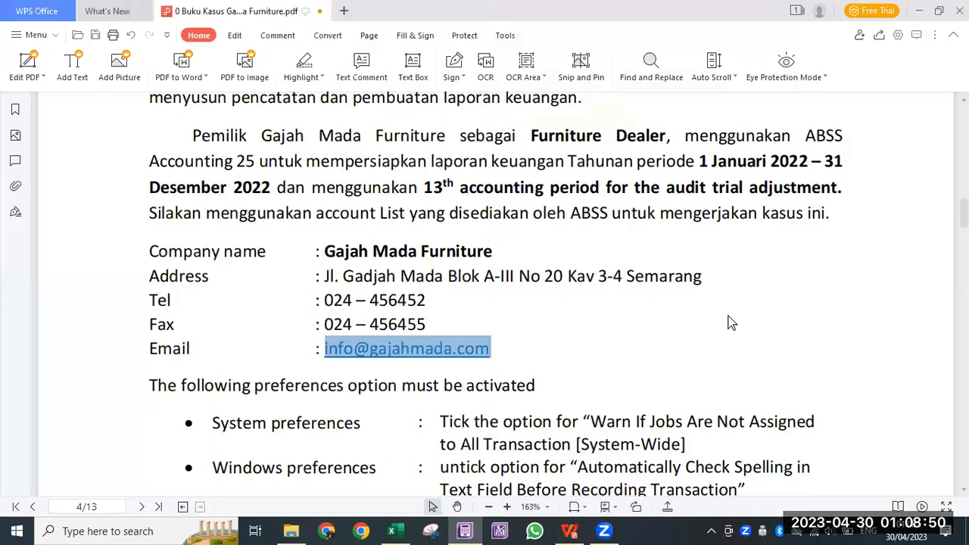
pyautogui.press('super+Right')
pyautogui.press('Return')
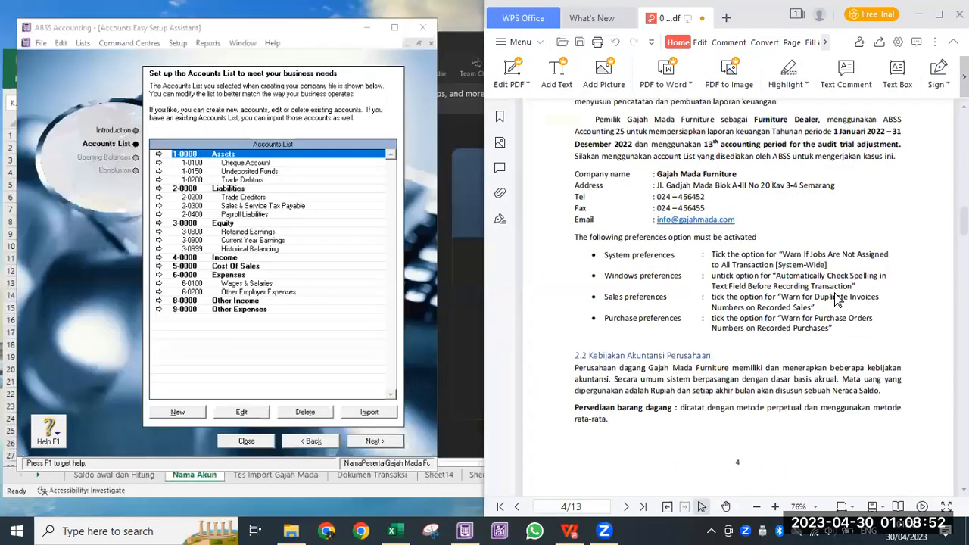
pyautogui.scroll(-5, 831, 288)
pyautogui.scroll(-3, 831, 288)
pyautogui.scroll(3, 831, 287)
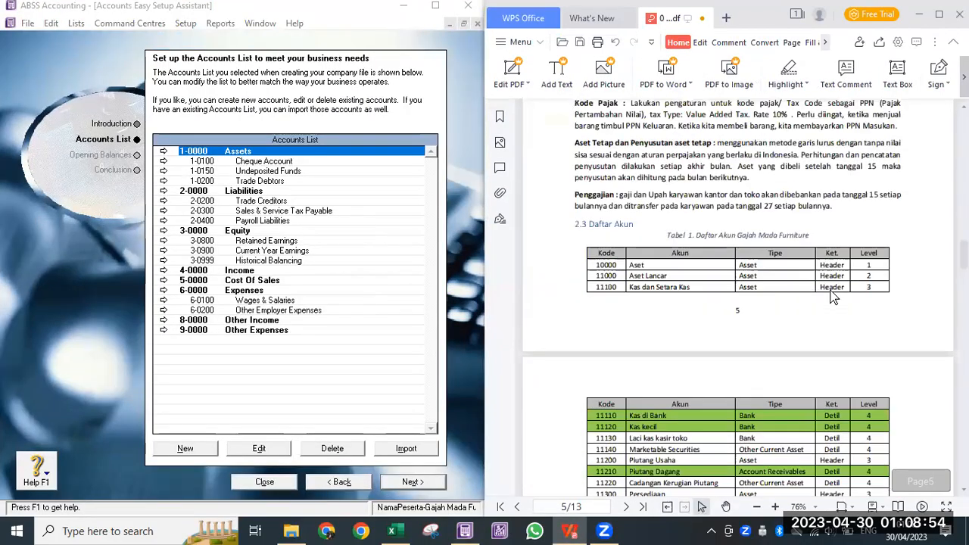
pyautogui.scroll(-1, 829, 292)
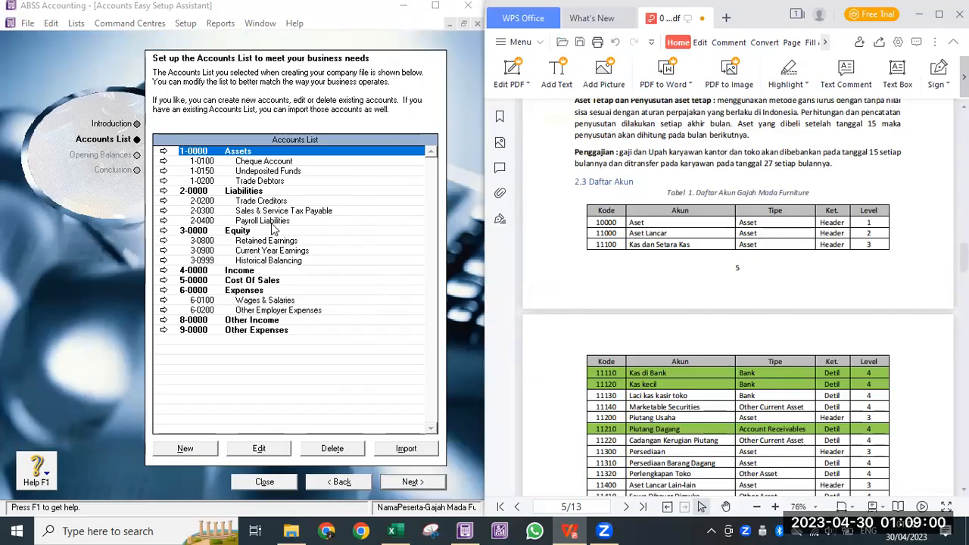
# Change the Cheque Account under Assets to account number 1-1110 with the name Kas di Bank.
pyautogui.click(282, 162)
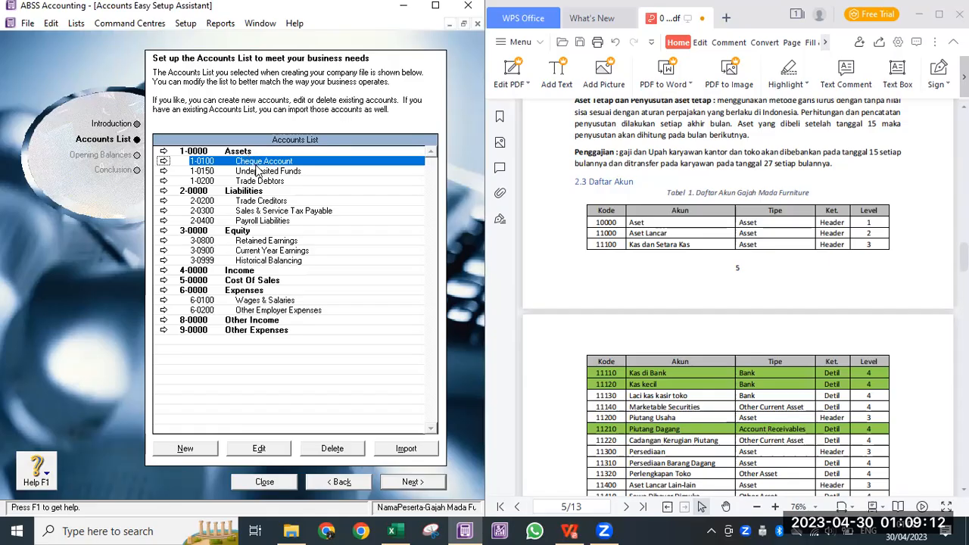
pyautogui.doubleClick(253, 162)
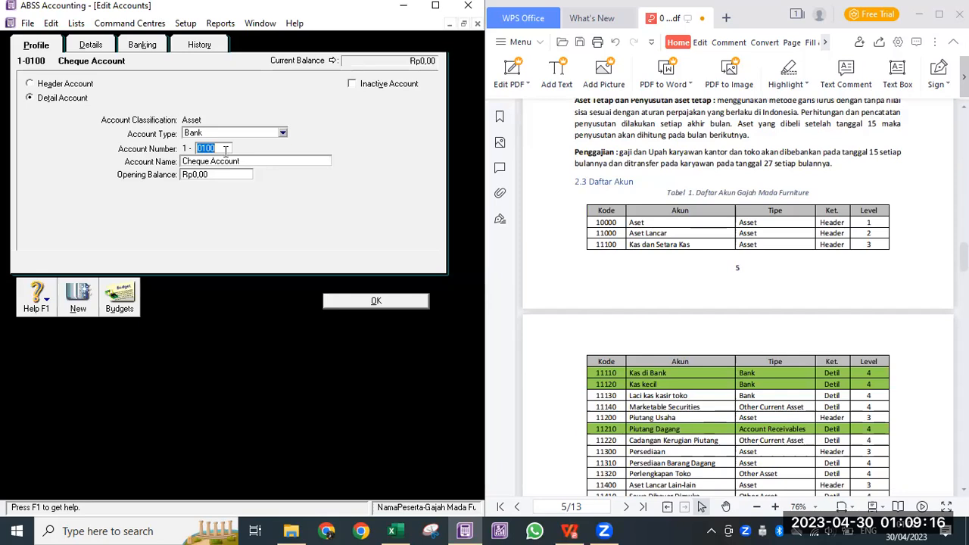
pyautogui.write('1110')
pyautogui.press('Tab')
pyautogui.write('Kas di bank')
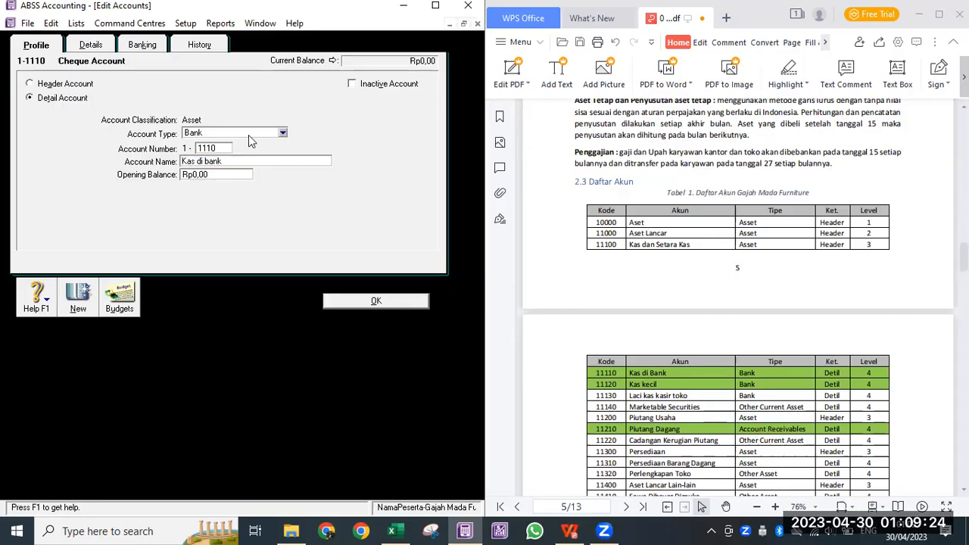
pyautogui.press('BackSpace')
pyautogui.write('B')
pyautogui.click(356, 306)
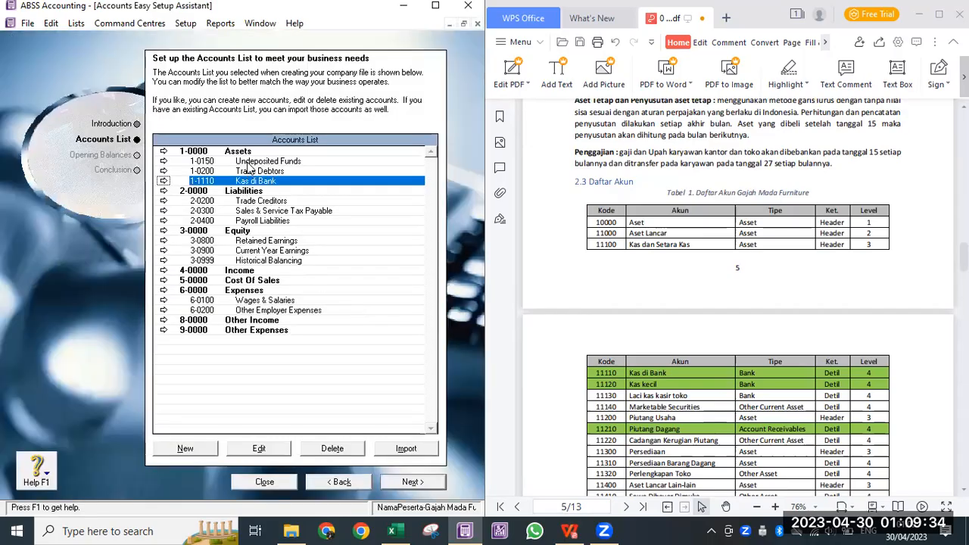
# Change the Undeposited Funds account to account number 1-1120 with the name Kas Kecil.
pyautogui.click(249, 162)
pyautogui.doubleClick(250, 162)
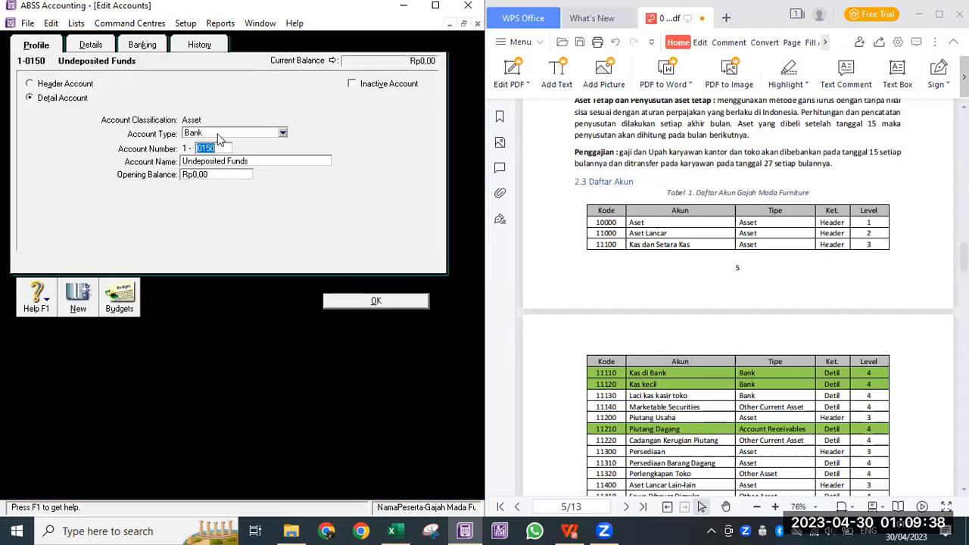
pyautogui.write('1120')
pyautogui.press('Tab')
pyautogui.write('Kas Kecil')
pyautogui.click(356, 301)
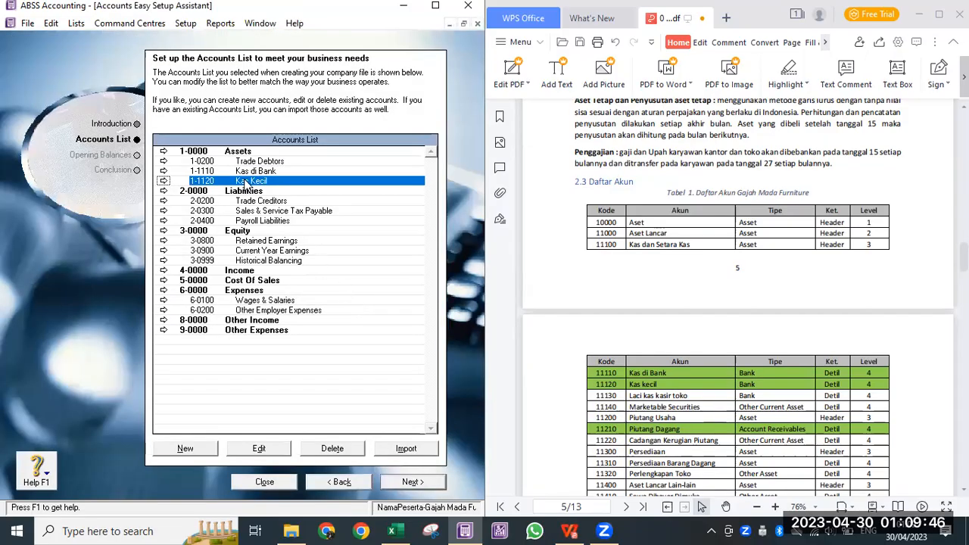
# Change the Trade Debtors account to account number 1-1210 with the name Piutang Dagang.
pyautogui.click(243, 163)
pyautogui.doubleClick(243, 163)
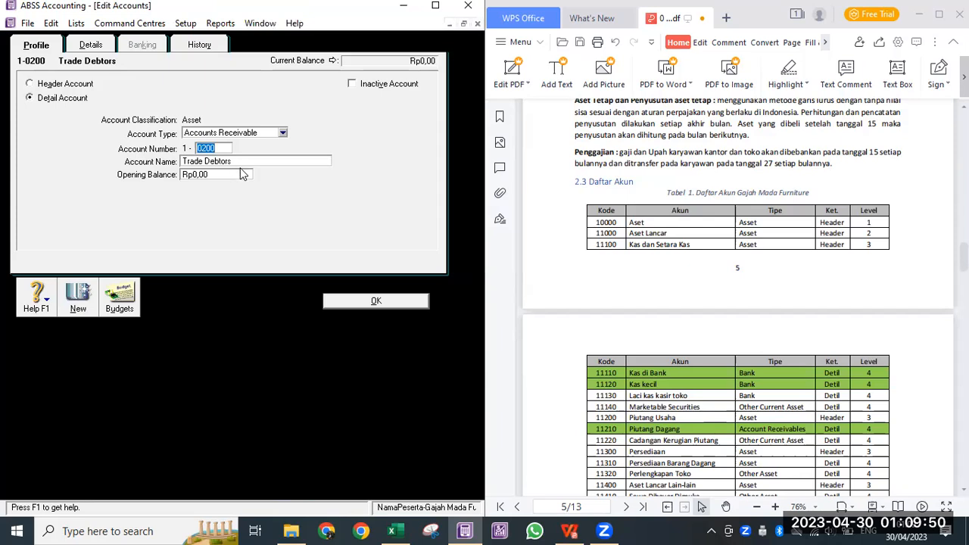
pyautogui.write('1210')
pyautogui.press('Tab')
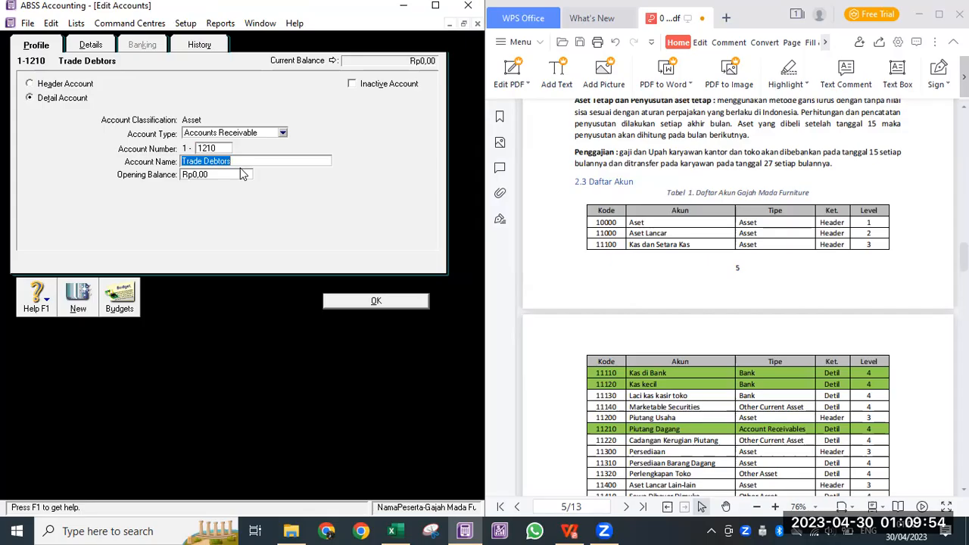
pyautogui.write('Piutang daga')
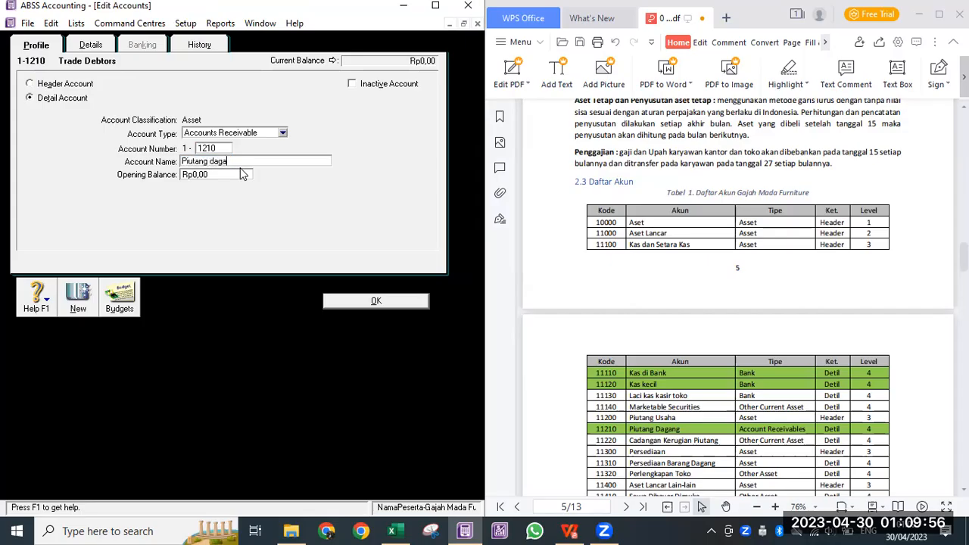
pyautogui.press('Left')
pyautogui.press('Left')
pyautogui.press('Left')
pyautogui.press('Left')
pyautogui.press('Left')
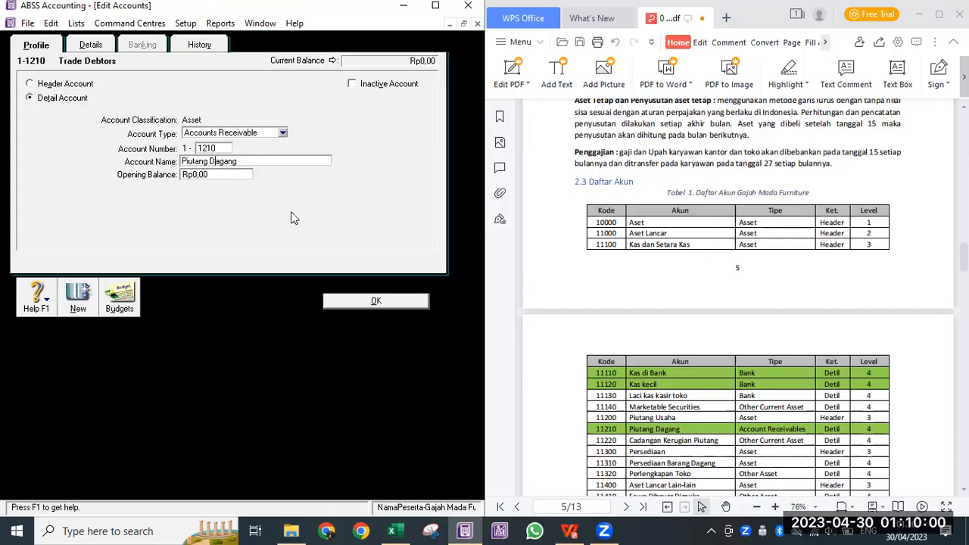
pyautogui.click(372, 300)
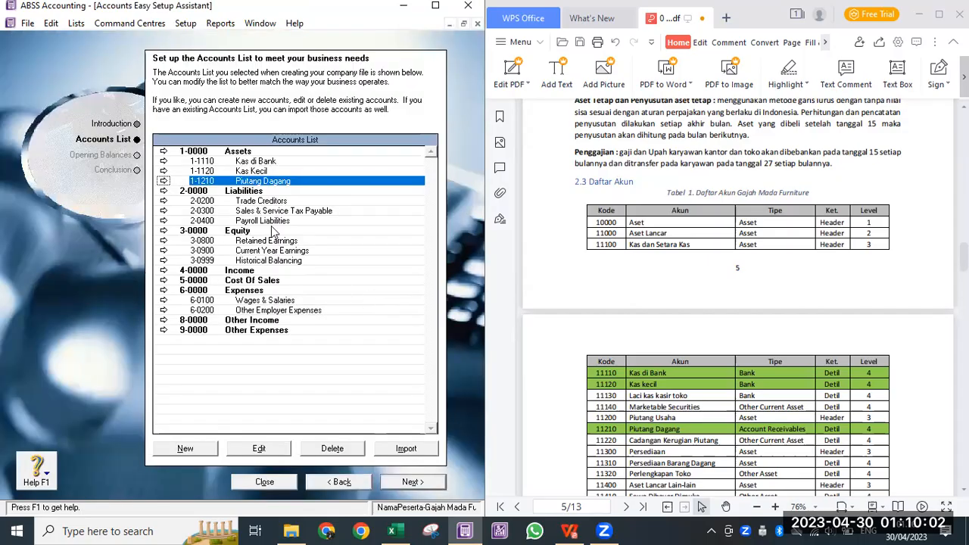
# Change the Trade Creditors account under Liabilities to number 2-1100 and name Hutang Dagang, following the PDF's account table.
pyautogui.click(261, 202)
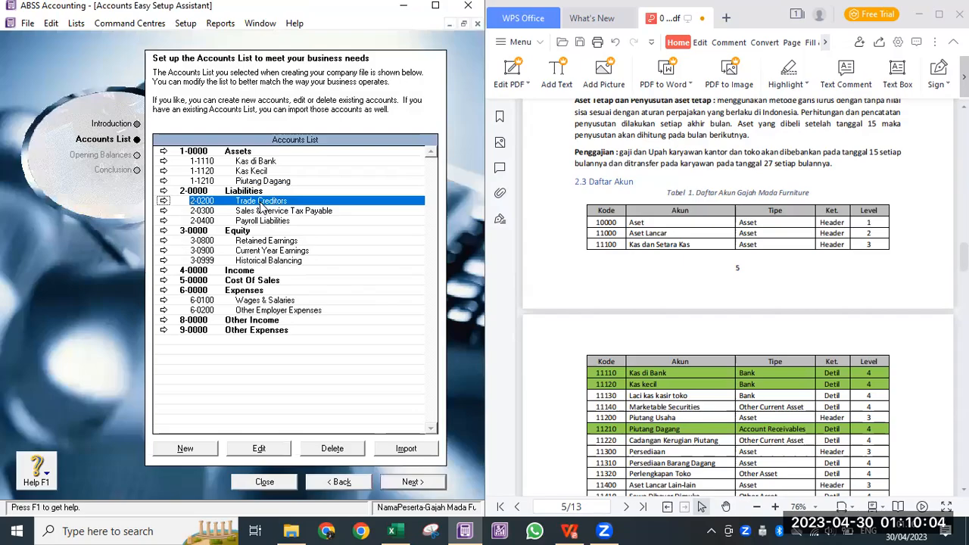
pyautogui.scroll(-8, 704, 294)
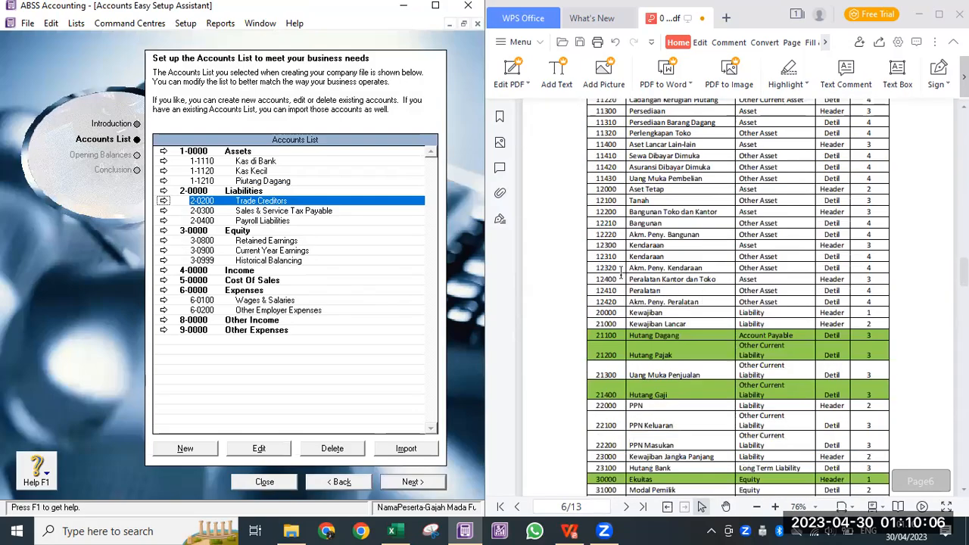
pyautogui.doubleClick(286, 202)
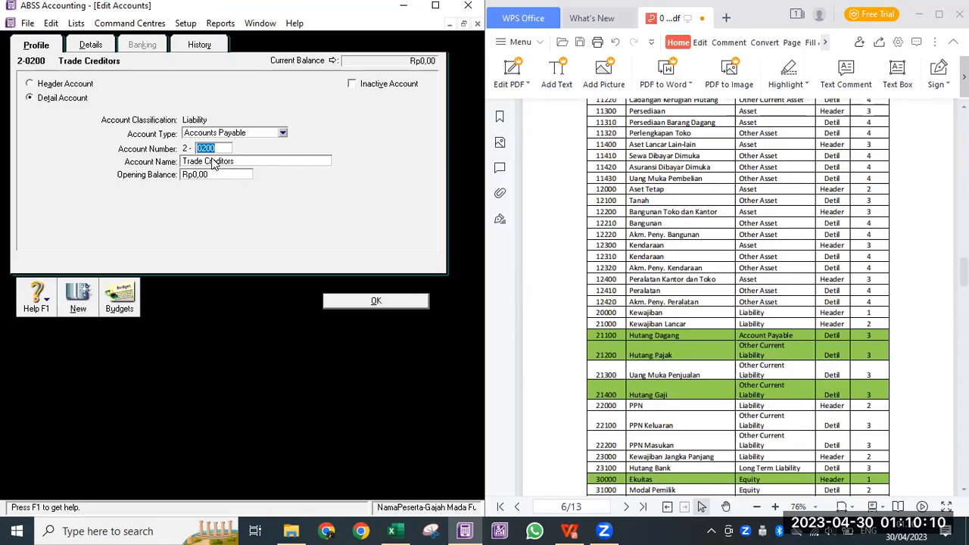
pyautogui.write('1100')
pyautogui.press('Tab')
pyautogui.write('Hutang dagang')
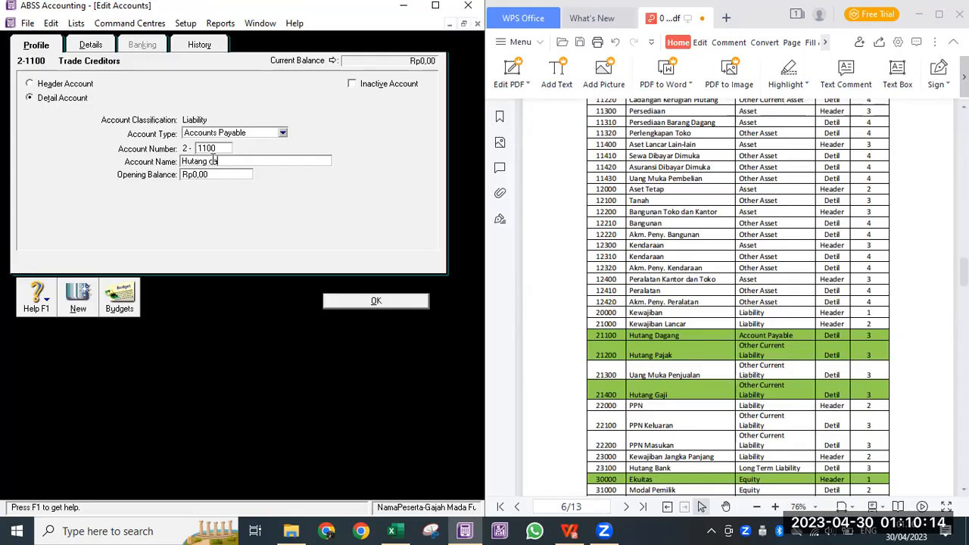
pyautogui.press('BackSpace')
pyautogui.write('D')
pyautogui.click(366, 303)
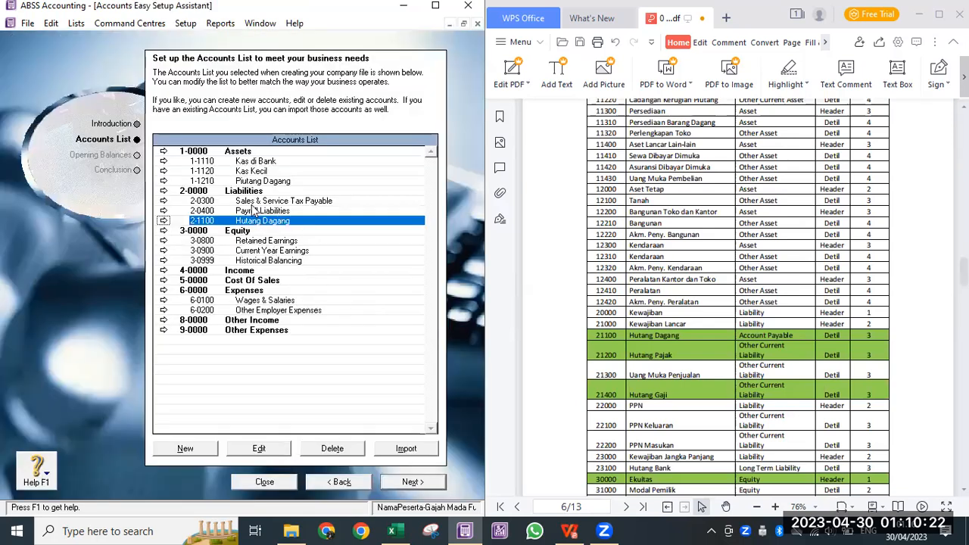
# Change the Sales & Service Tax Payable account to account number 2-1200 with the name Hutang Pajak.
pyautogui.click(249, 201)
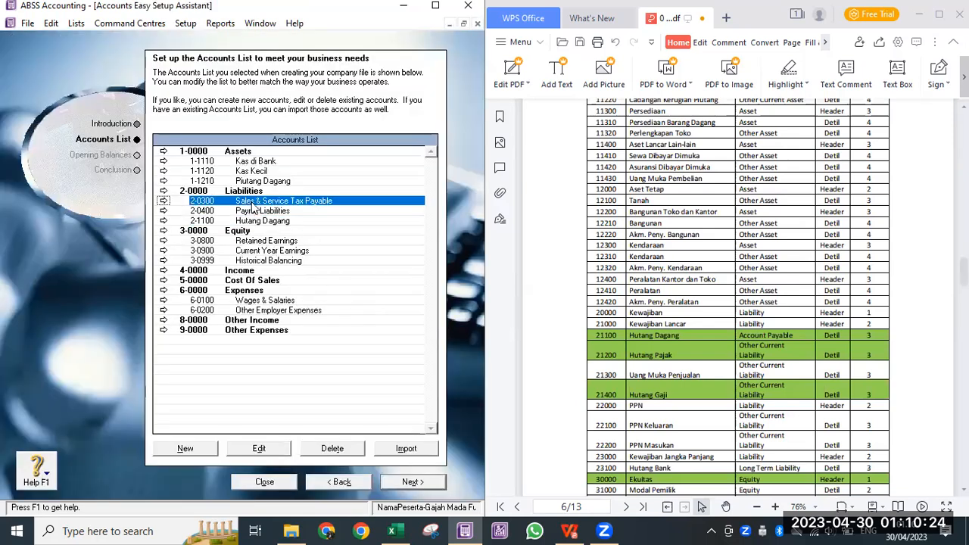
pyautogui.doubleClick(254, 206)
pyautogui.write('1200')
pyautogui.press('Tab')
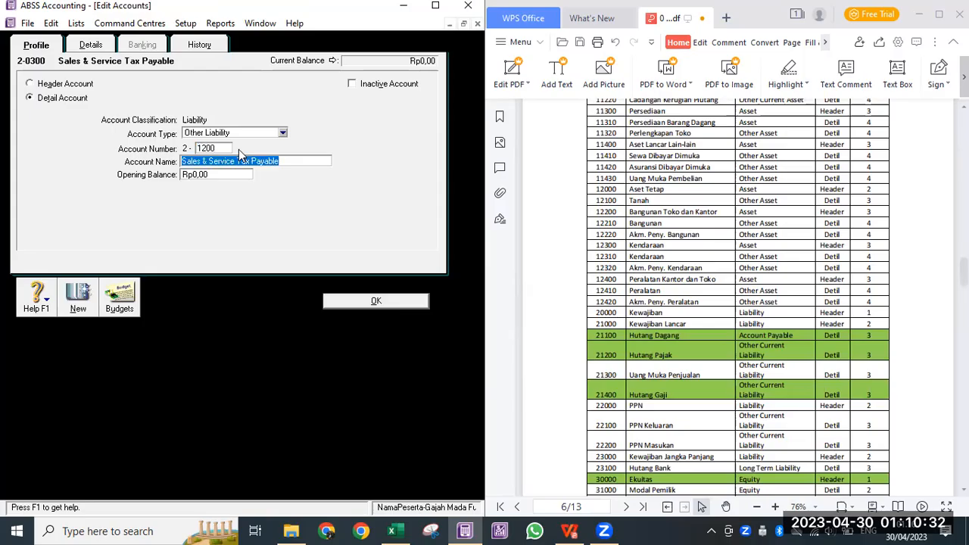
pyautogui.write('Hutang Pajak')
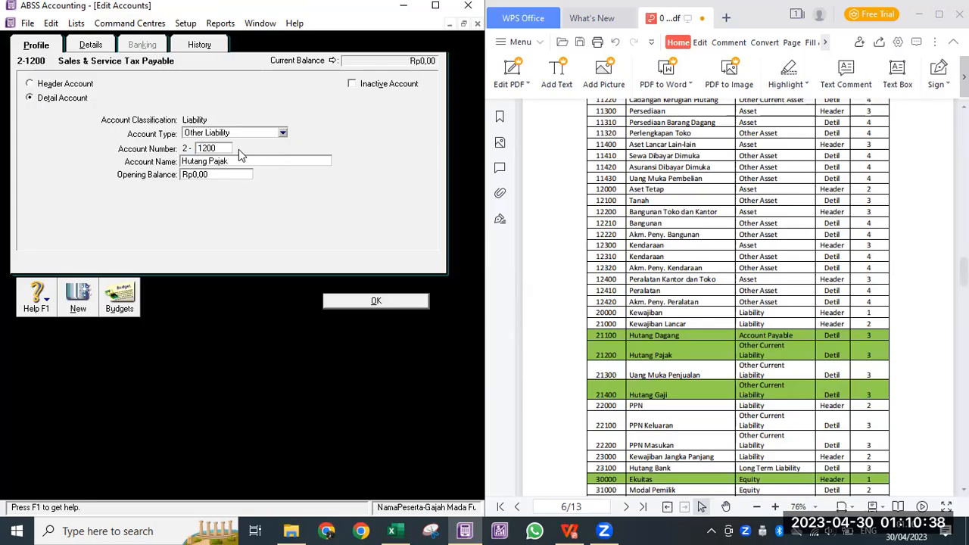
pyautogui.click(342, 301)
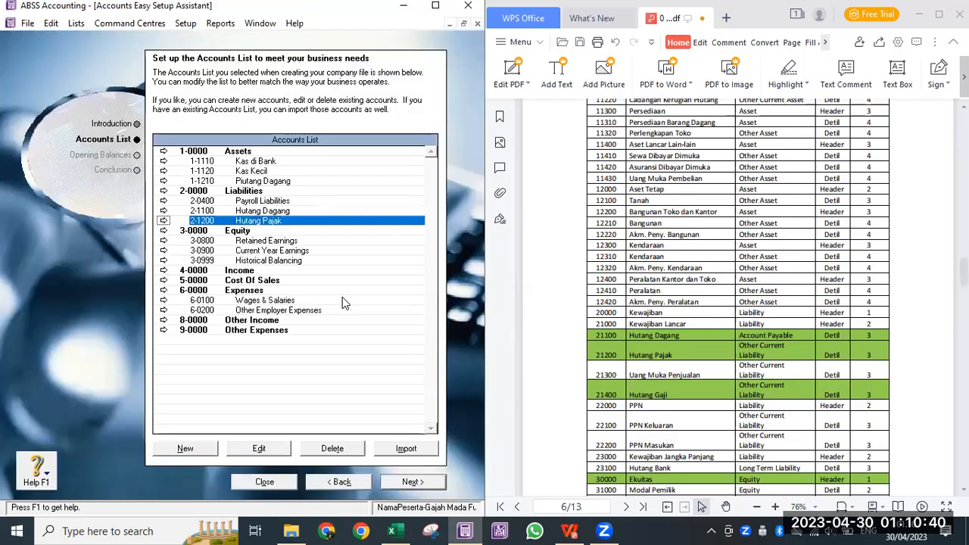
# Change the Payroll Liabilities account to account number 2-1400 with the name Hutang Gaji.
pyautogui.click(277, 202)
pyautogui.doubleClick(276, 202)
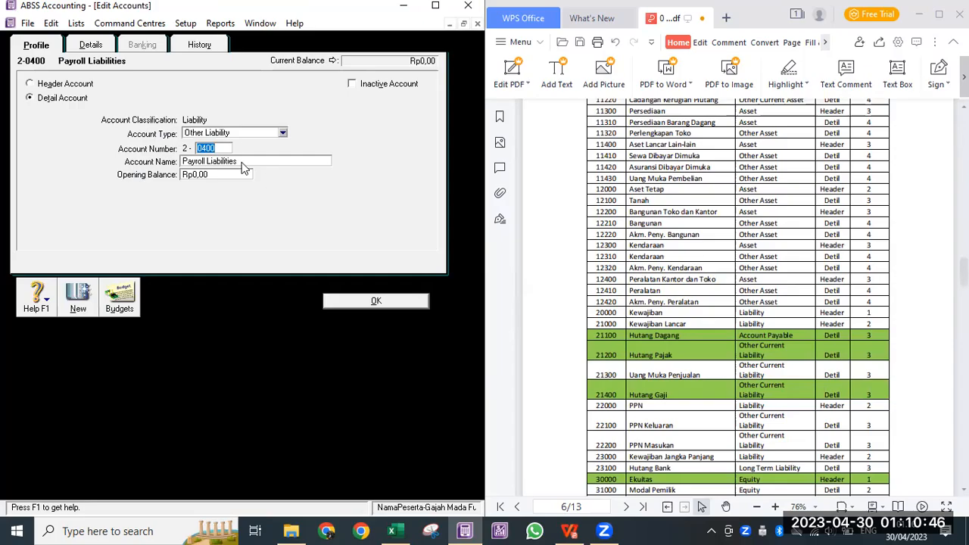
pyautogui.write('1400')
pyautogui.press('Tab')
pyautogui.write('Hutang Gaji')
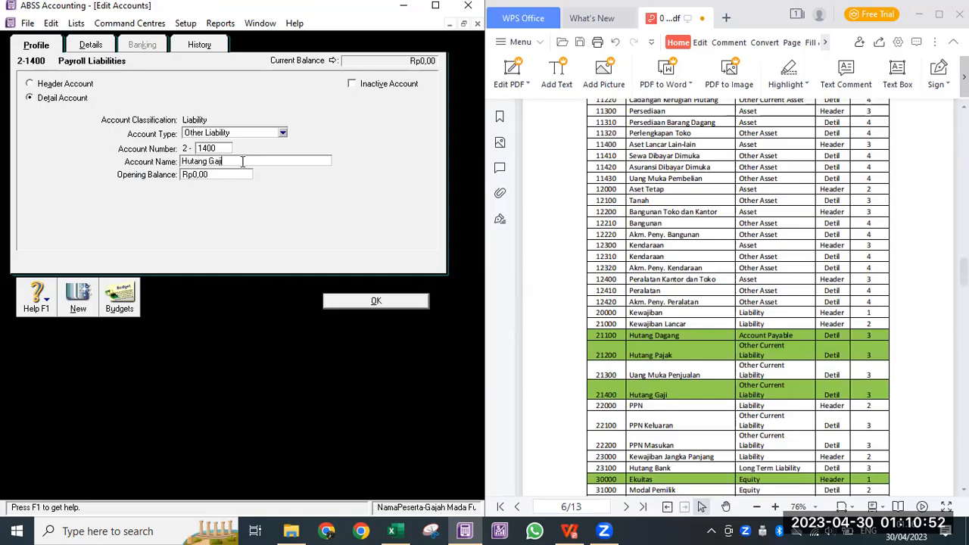
pyautogui.click(371, 301)
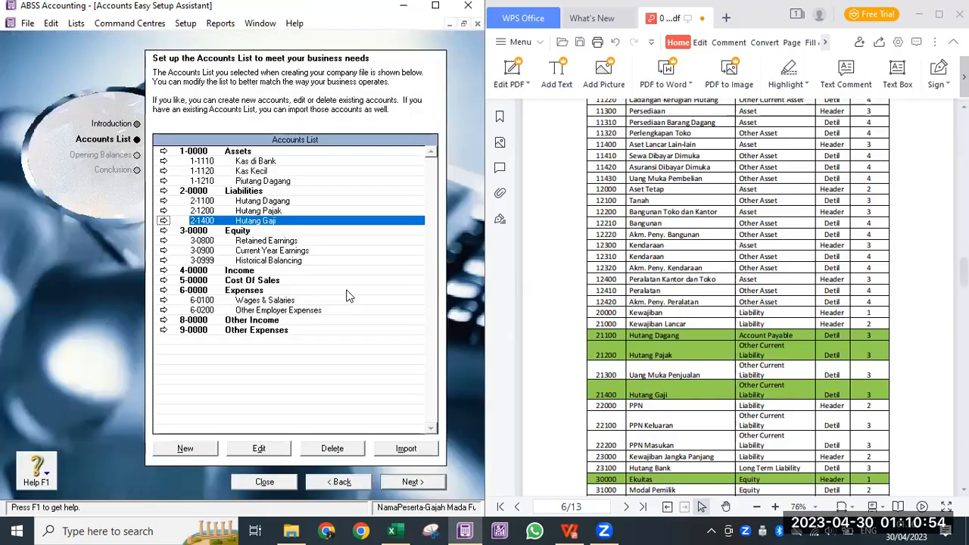
# Renumber the equity accounts Retained Earnings as 3-3300 and Current Year Earnings as 3-4000.
pyautogui.click(245, 243)
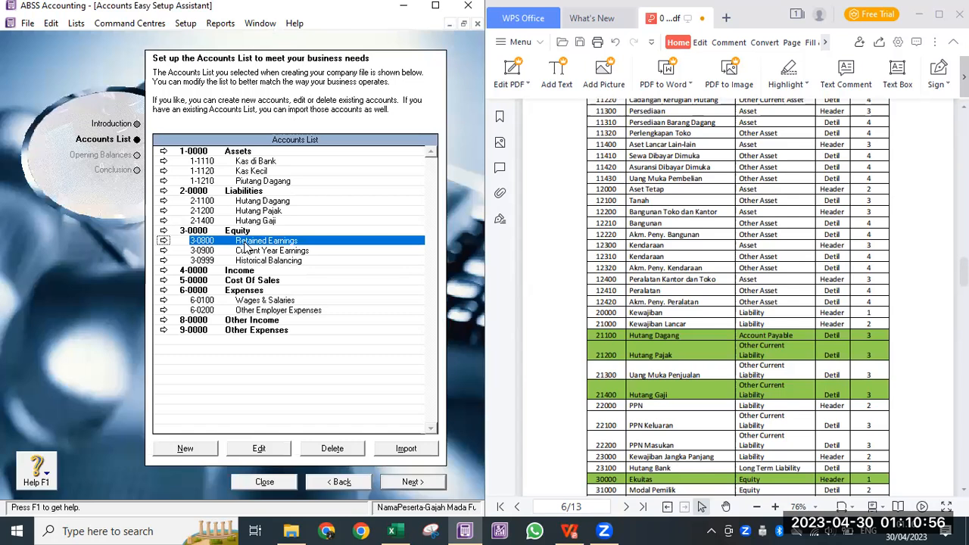
pyautogui.scroll(-5, 702, 289)
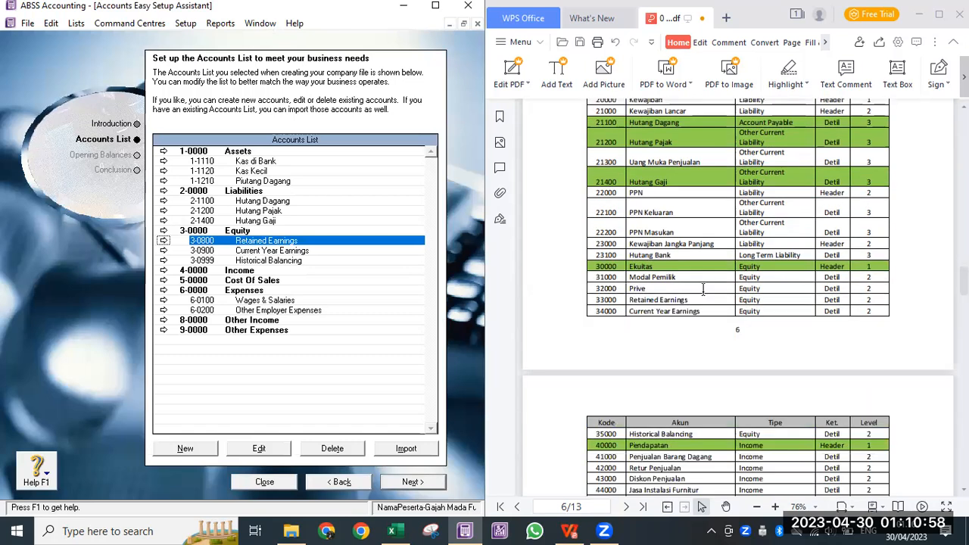
pyautogui.doubleClick(273, 243)
pyautogui.write('3300')
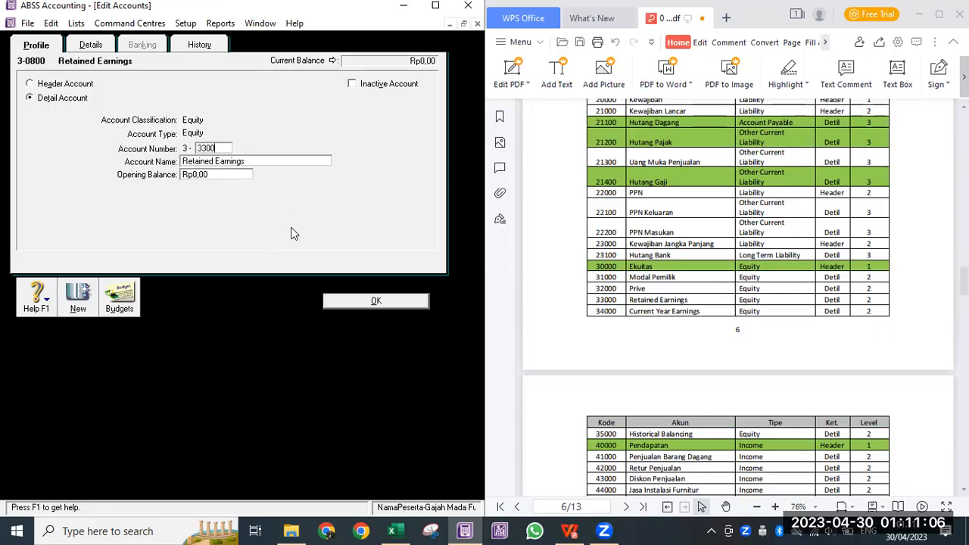
pyautogui.click(380, 300)
pyautogui.doubleClick(273, 240)
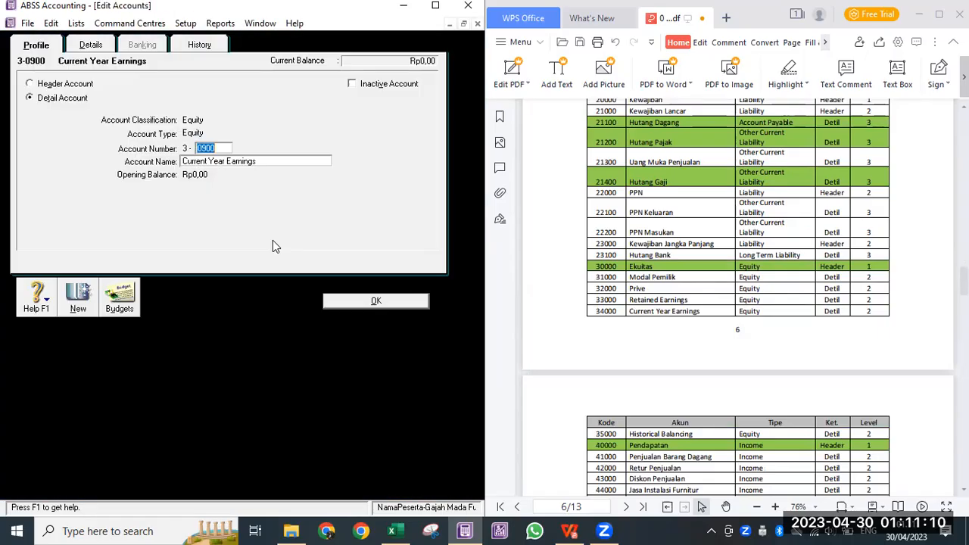
pyautogui.write('4000')
pyautogui.click(407, 304)
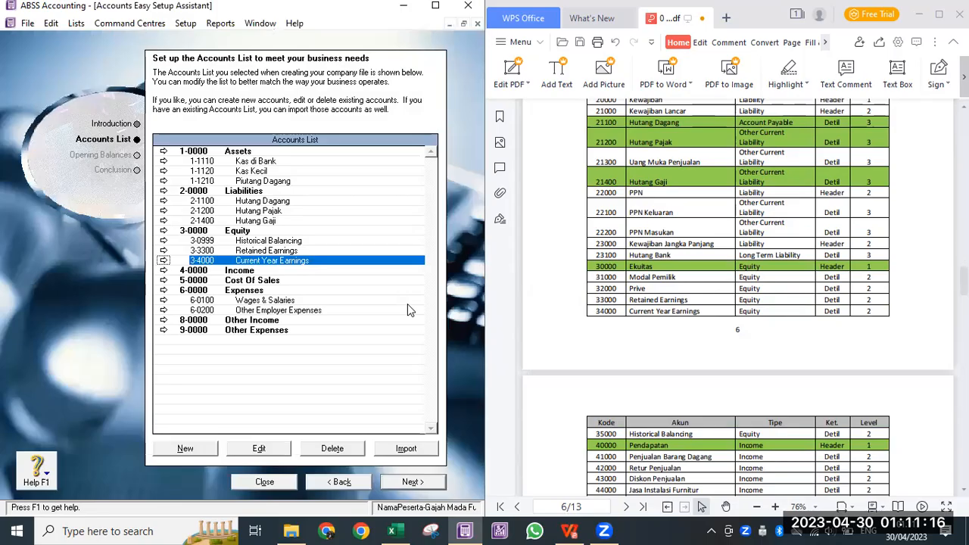
# Renumber the Historical Balancing equity account as 3-5000.
pyautogui.click(287, 240)
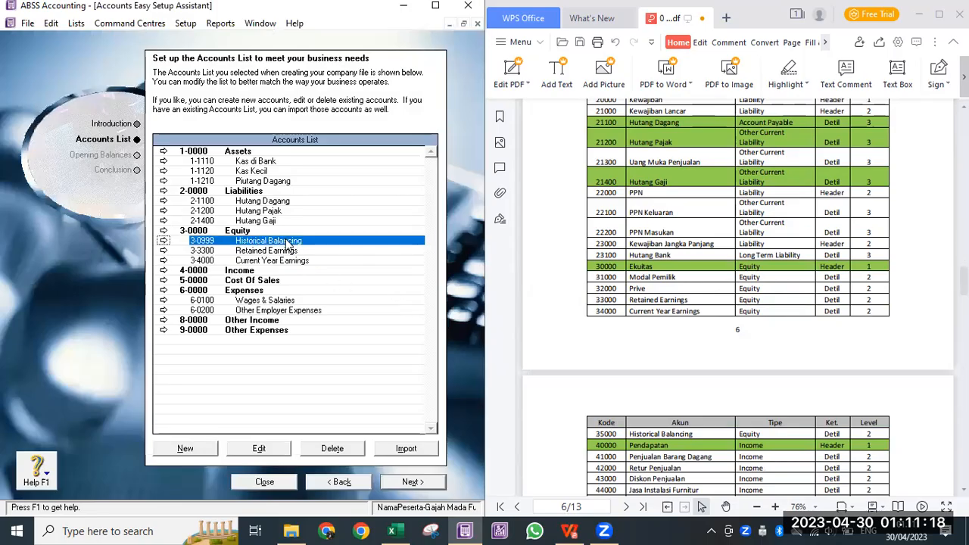
pyautogui.doubleClick(286, 242)
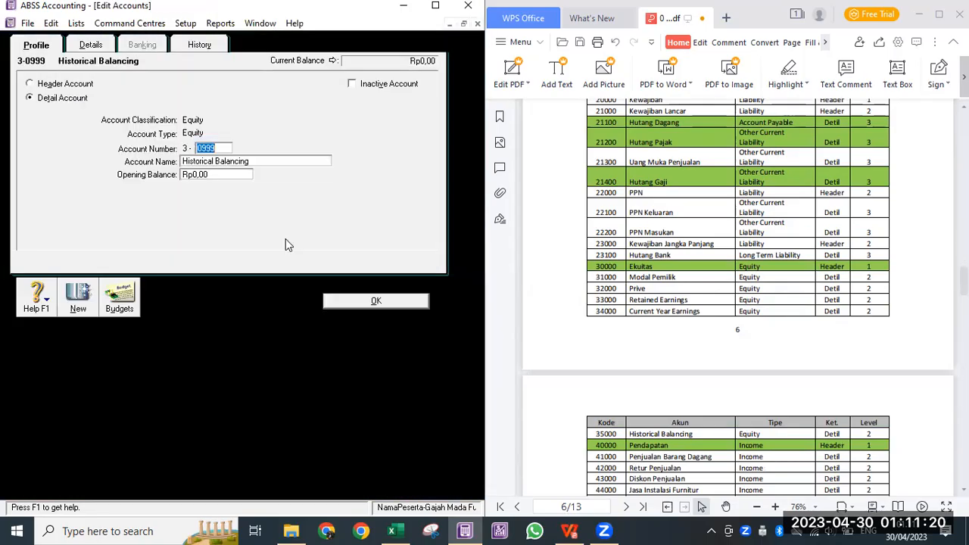
pyautogui.write('5000')
pyautogui.click(364, 304)
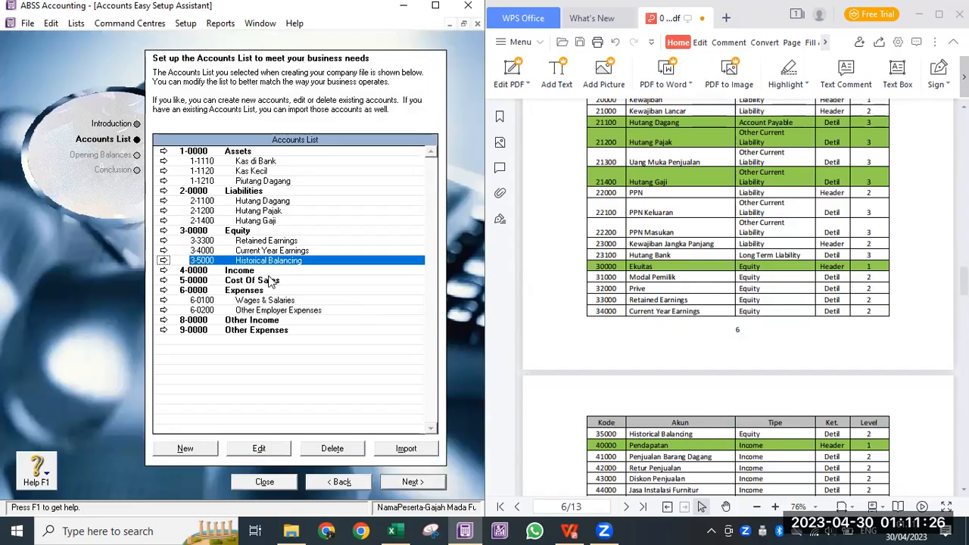
# Change the Wages & Salaries expense account to account number 6-1170 with the name B.Gaji Kary. Kantor.
pyautogui.click(258, 272)
pyautogui.scroll(-3, 758, 262)
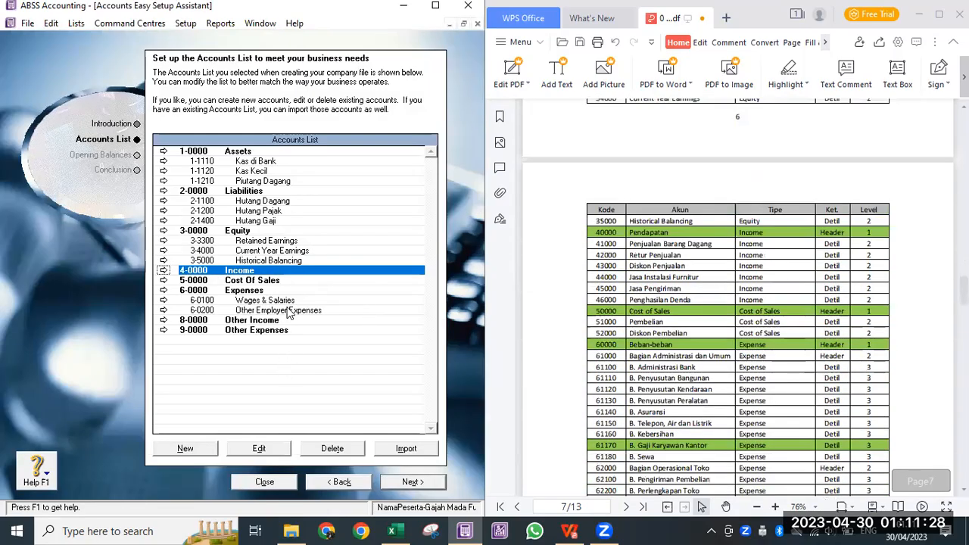
pyautogui.click(260, 292)
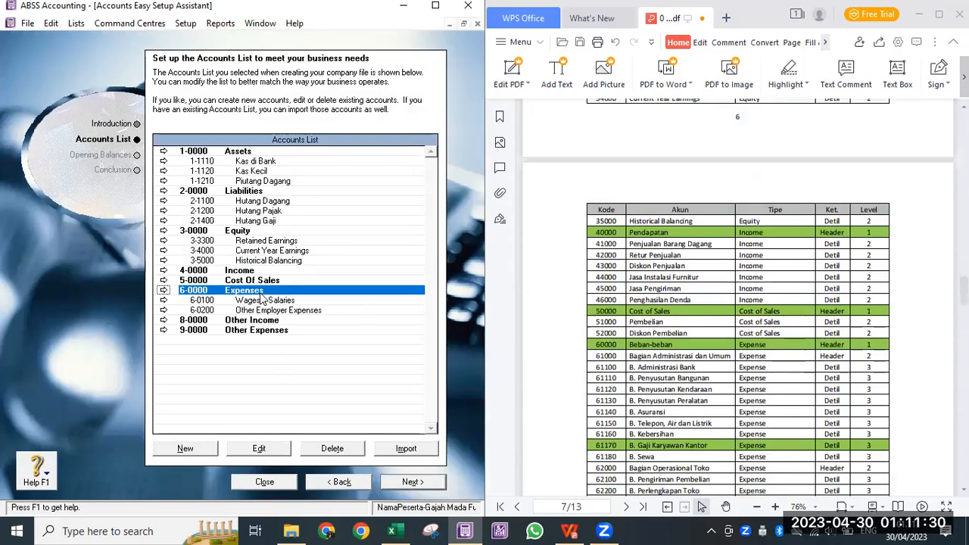
pyautogui.click(277, 301)
pyautogui.scroll(-1, 701, 362)
pyautogui.scroll(-2, 701, 362)
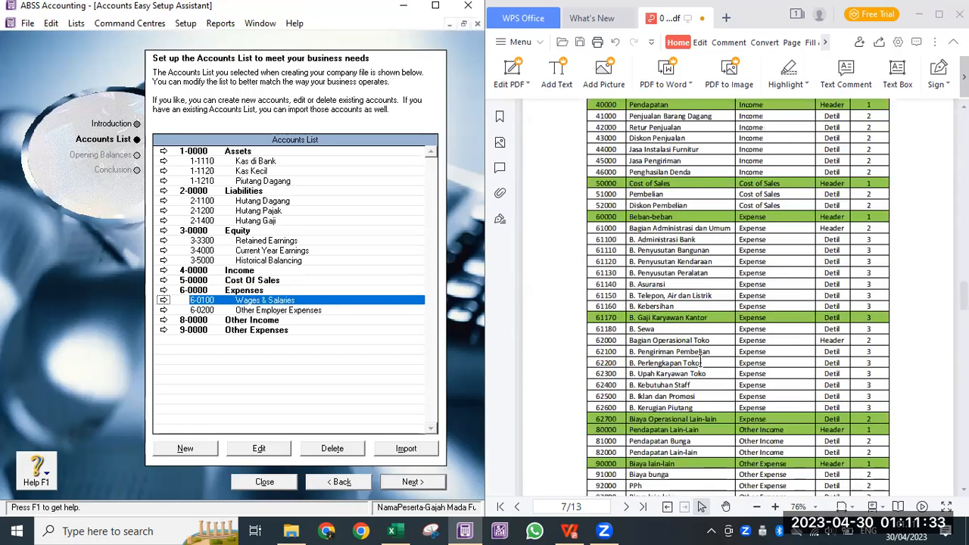
pyautogui.doubleClick(289, 301)
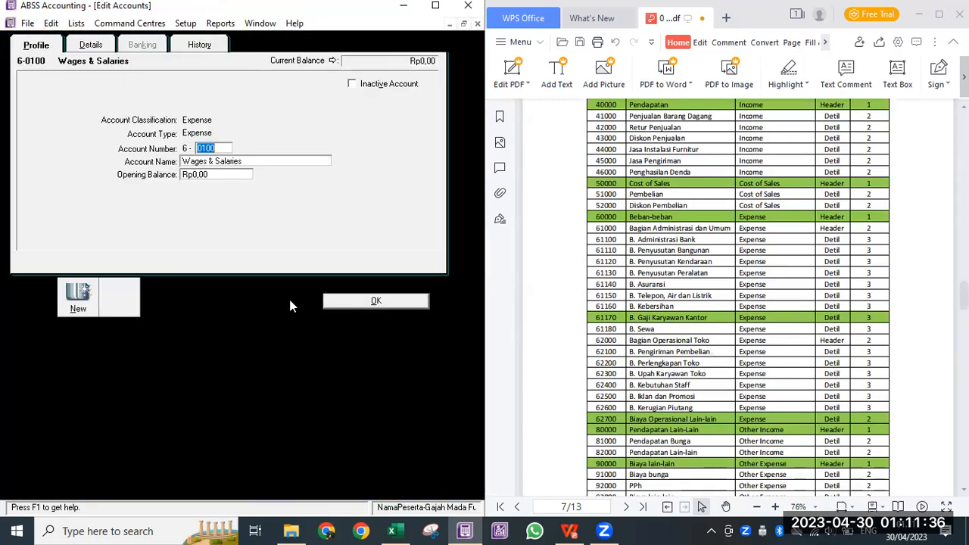
pyautogui.write('6')
pyautogui.press('BackSpace')
pyautogui.press('BackSpace')
pyautogui.write('1170')
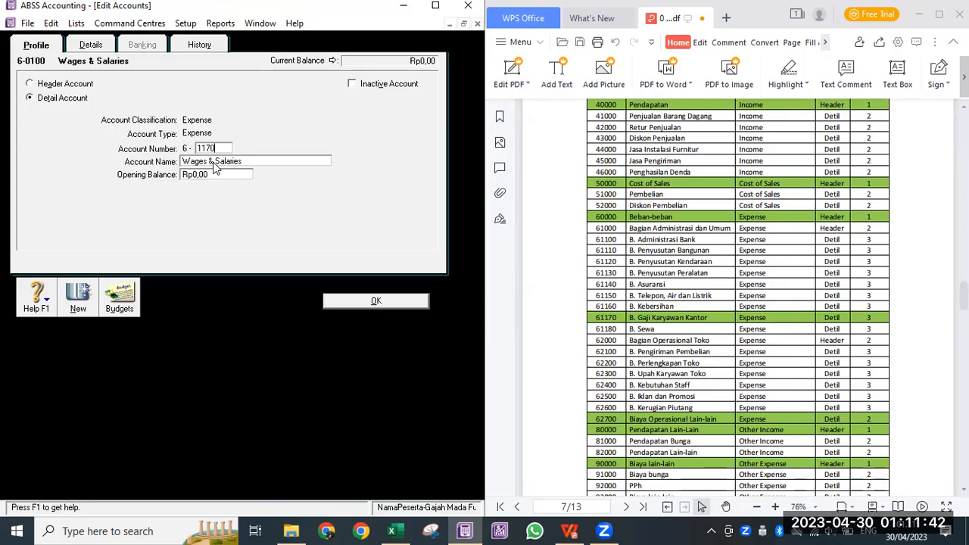
pyautogui.press('Tab')
pyautogui.write('B')
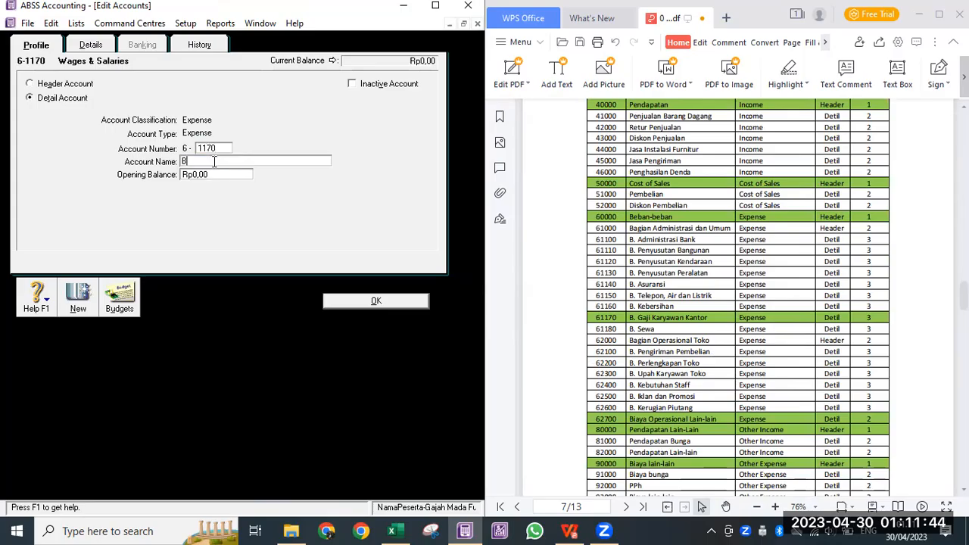
pyautogui.write('.Gaji Kary. Kantor')
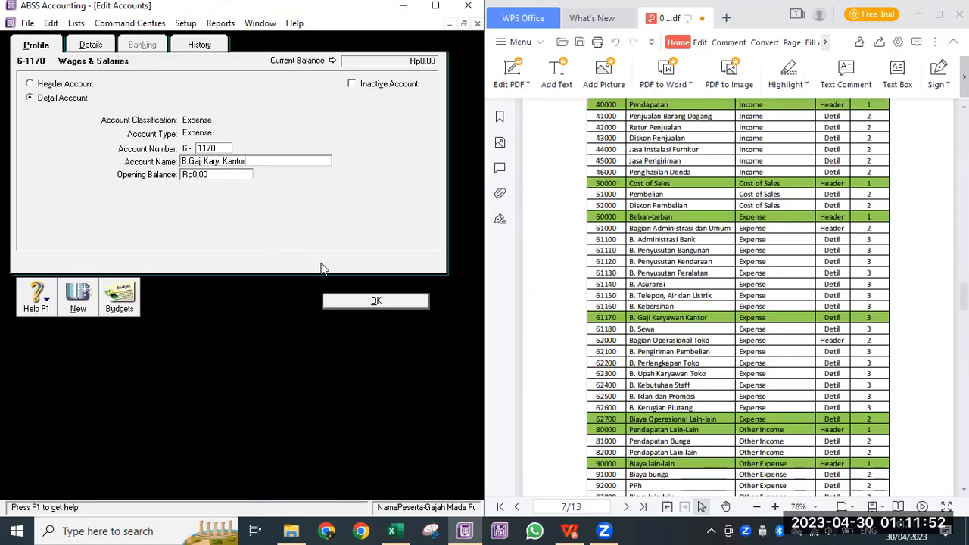
pyautogui.click(362, 300)
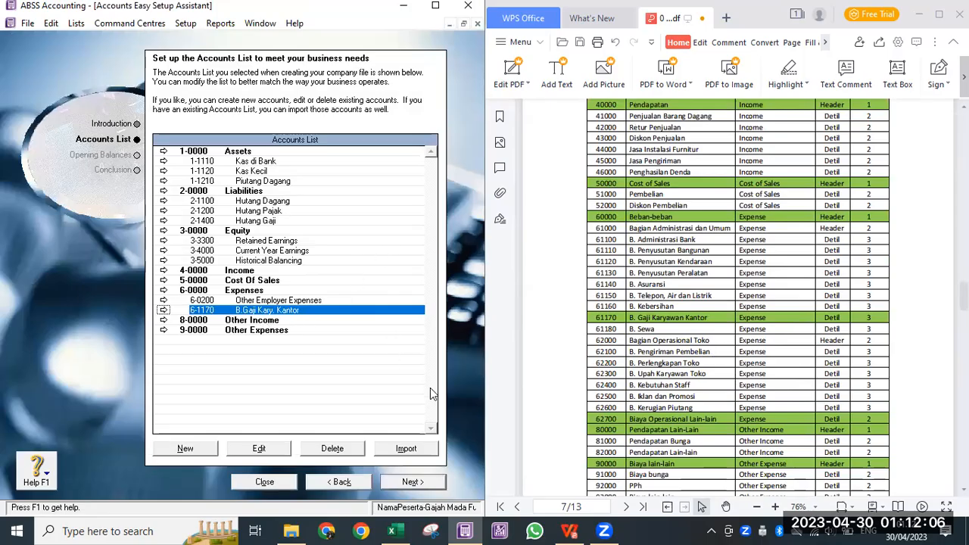
# Change the Other Employer Expenses account to account number 6-2700 with the name B. Operasional Lain.
pyautogui.scroll(-3, 710, 293)
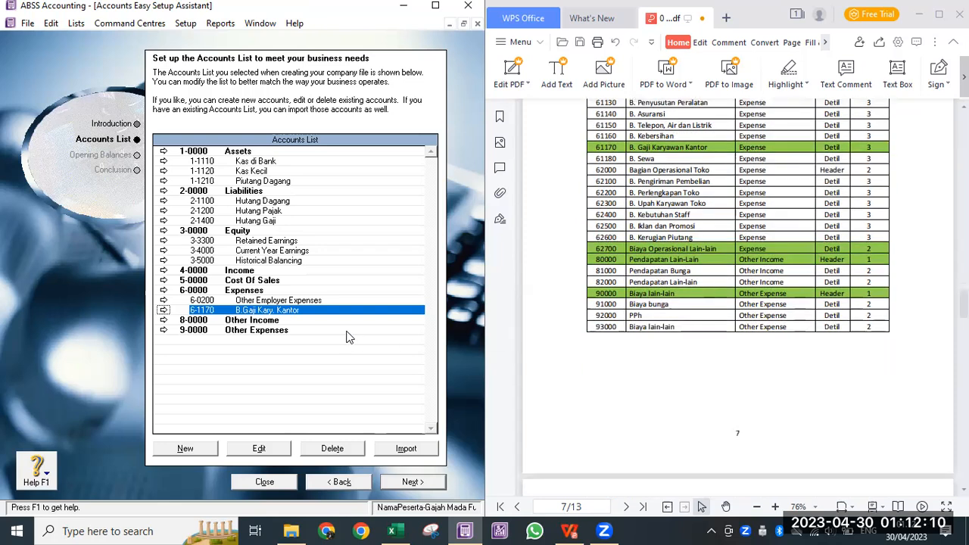
pyautogui.click(310, 302)
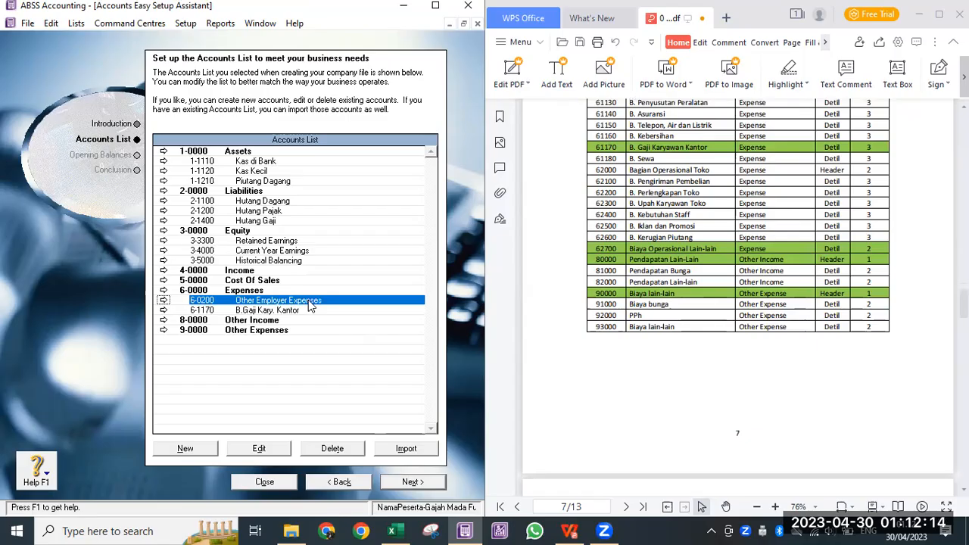
pyautogui.doubleClick(309, 302)
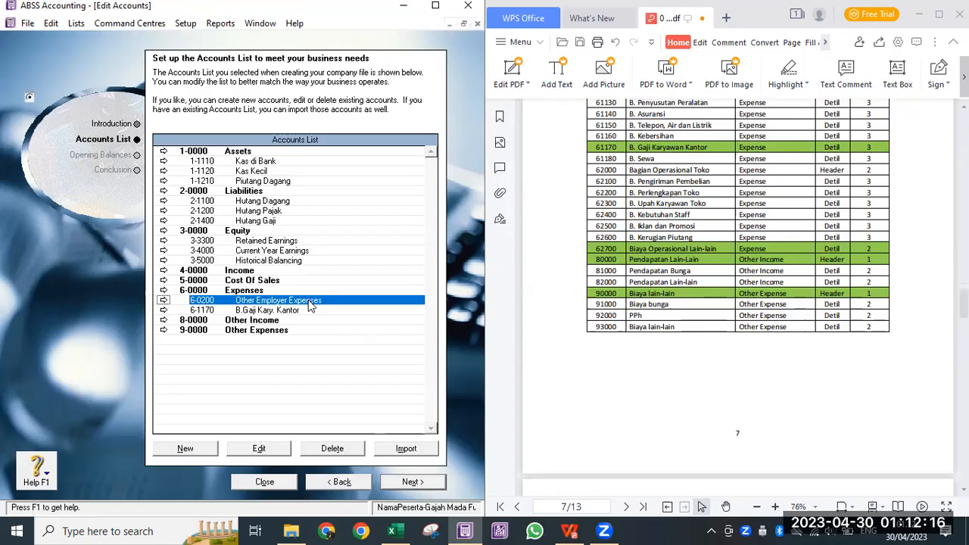
pyautogui.write('2700')
pyautogui.press('Tab')
pyautogui.write('B. ')
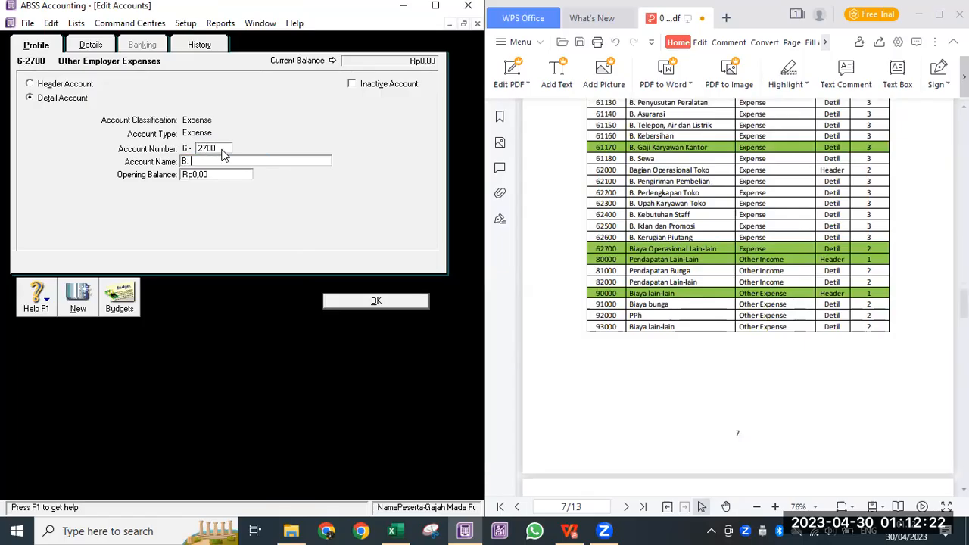
pyautogui.write('Operasio')
pyautogui.write('nal Laom')
pyautogui.press('BackSpace')
pyautogui.write('n-l')
pyautogui.press('BackSpace')
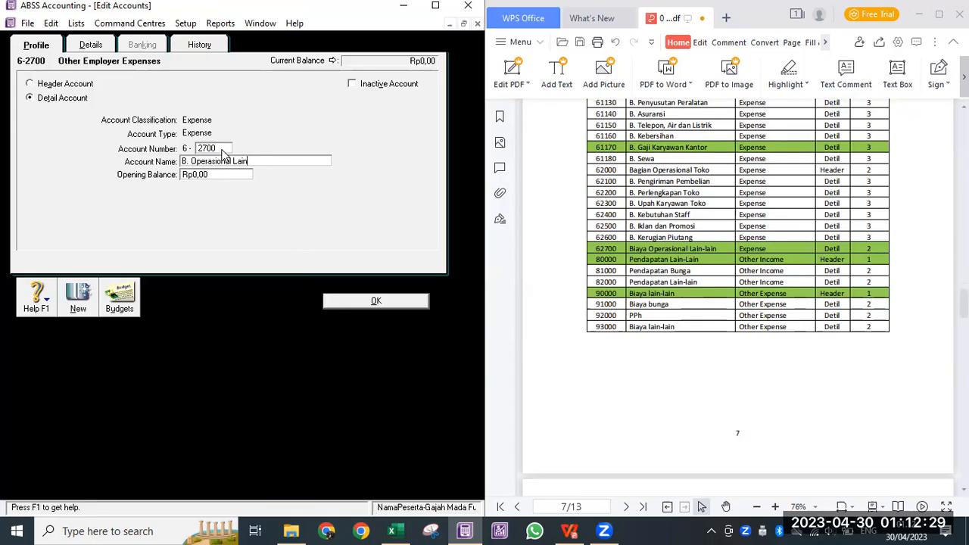
pyautogui.click(390, 301)
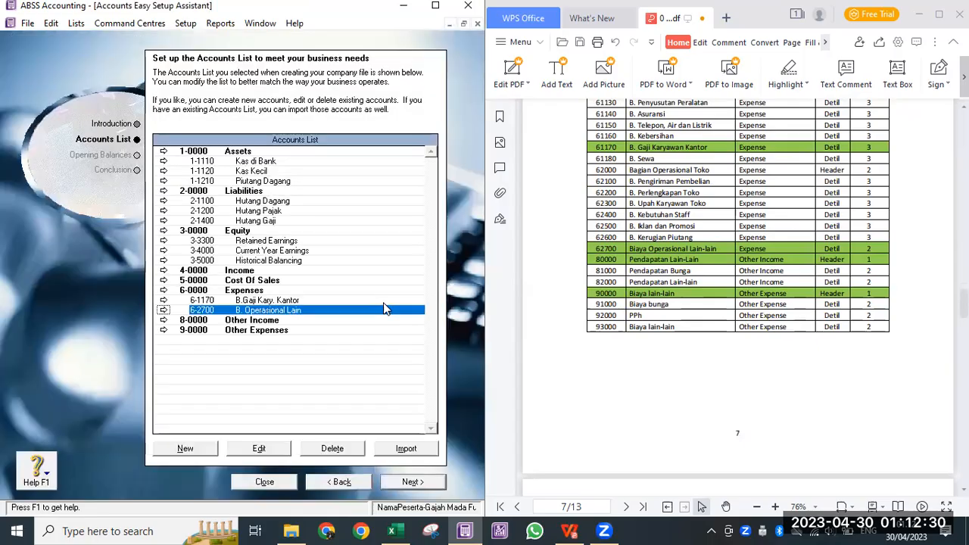
# Correct the name of expense account 6-1170 to B. Gaji Kary. Kantor, with a space after the abbreviation.
pyautogui.click(274, 301)
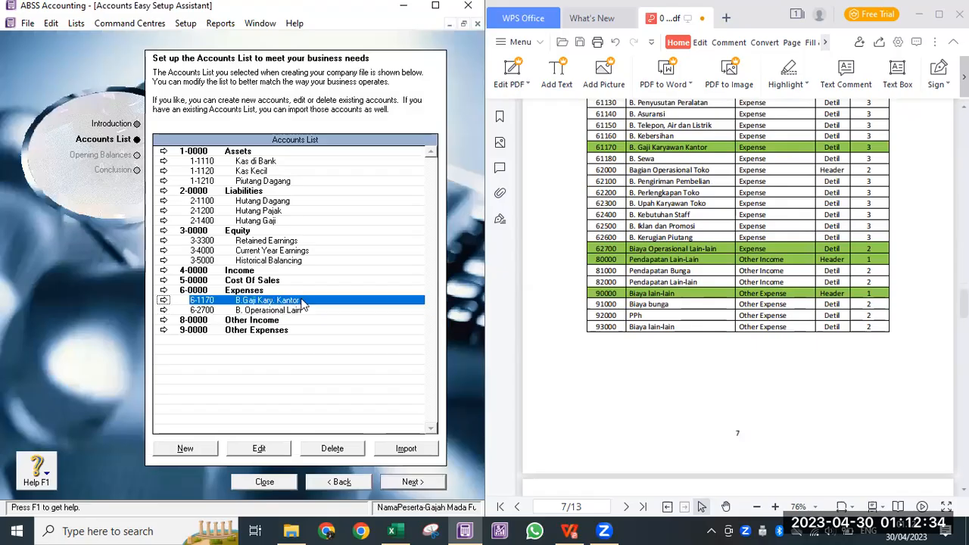
pyautogui.doubleClick(302, 303)
pyautogui.click(193, 162)
pyautogui.click(190, 162)
pyautogui.click(376, 301)
# Switch to the Excel workbook 1 Tes Gajah Mada and open the Tes Import Gajah Mada sheet.
pyautogui.scroll(5, 678, 321)
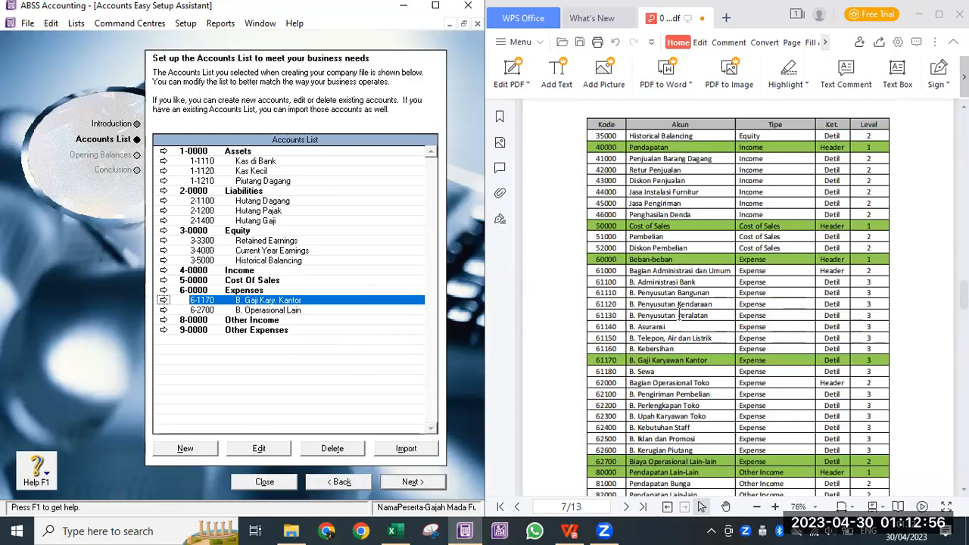
pyautogui.click(392, 531)
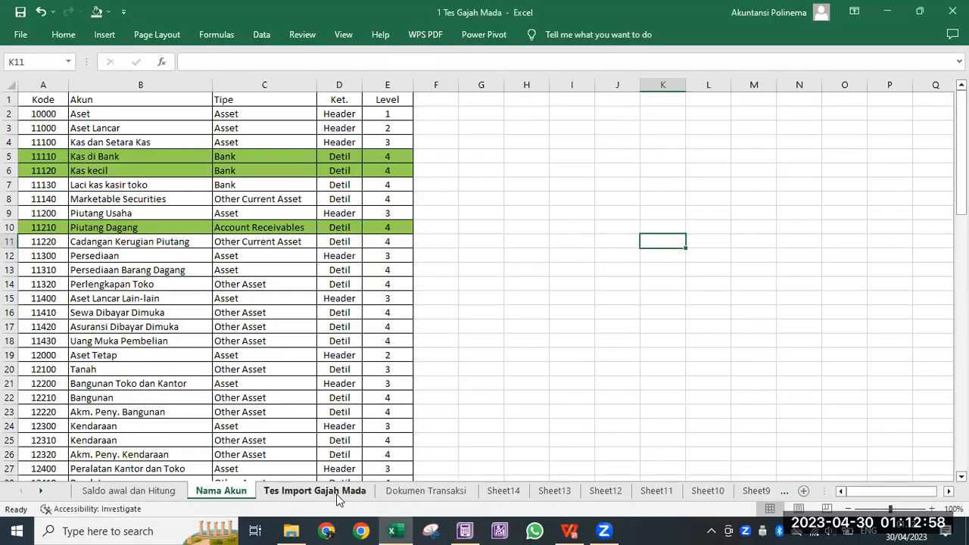
pyautogui.click(336, 493)
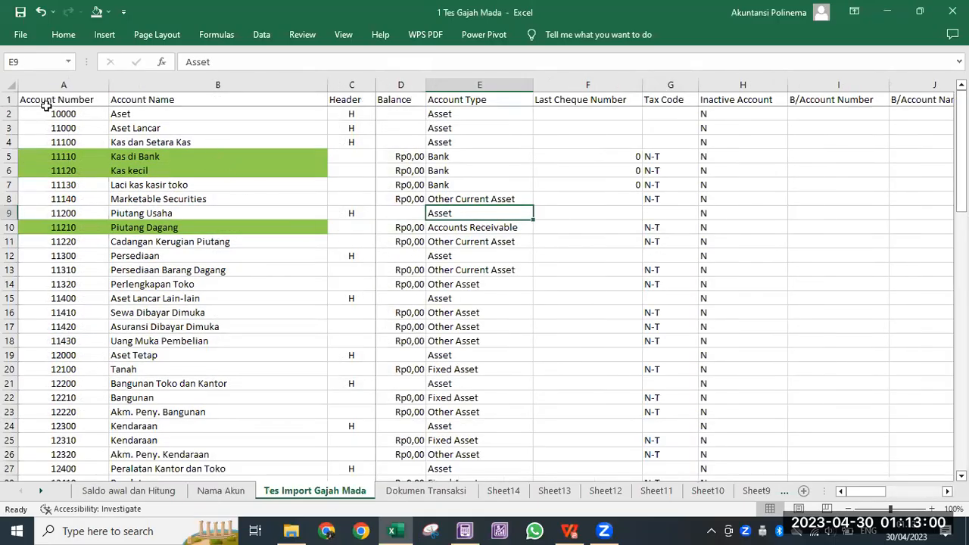
# Examine the import sheet's column headings in row 1, from Account Number through Subtotal header Accounts.
pyautogui.click(46, 100)
pyautogui.click(11, 99)
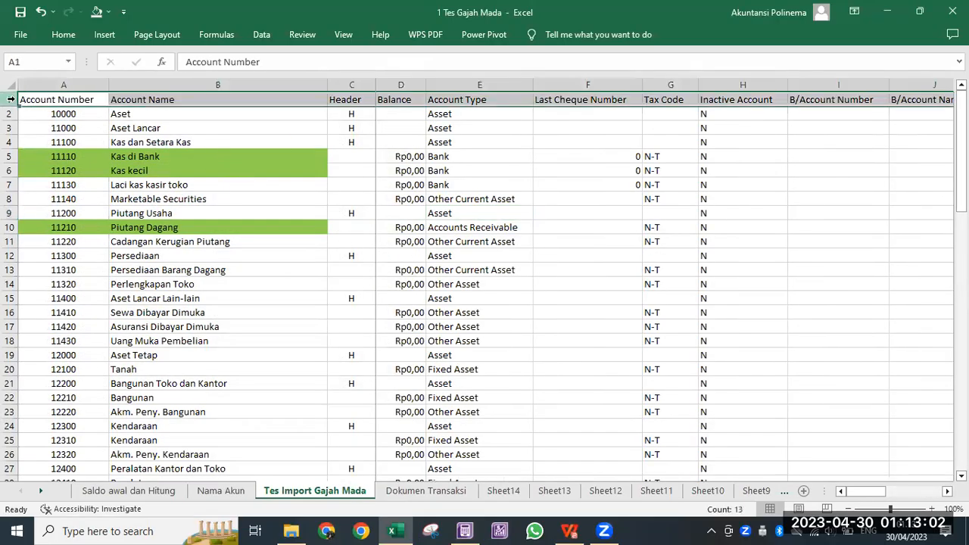
pyautogui.click(28, 99)
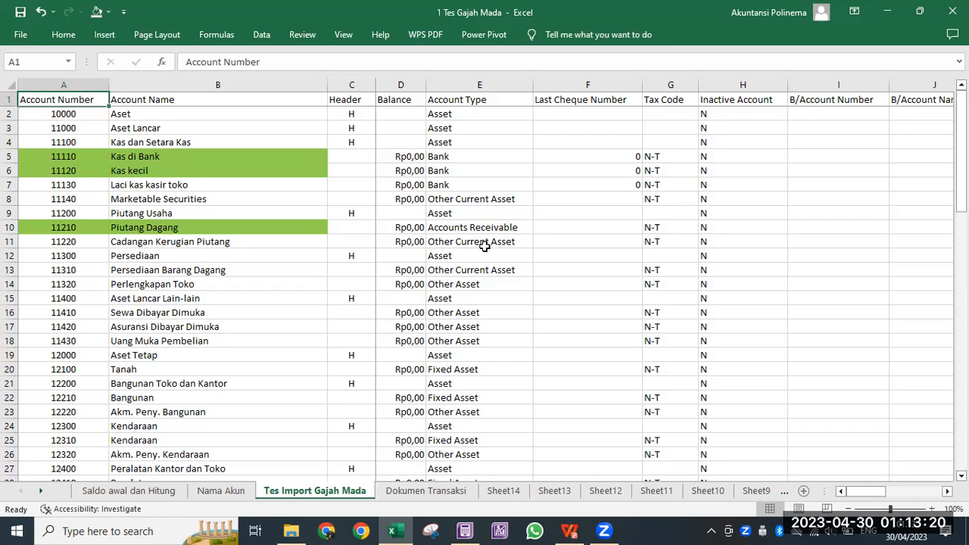
pyautogui.press('Right')
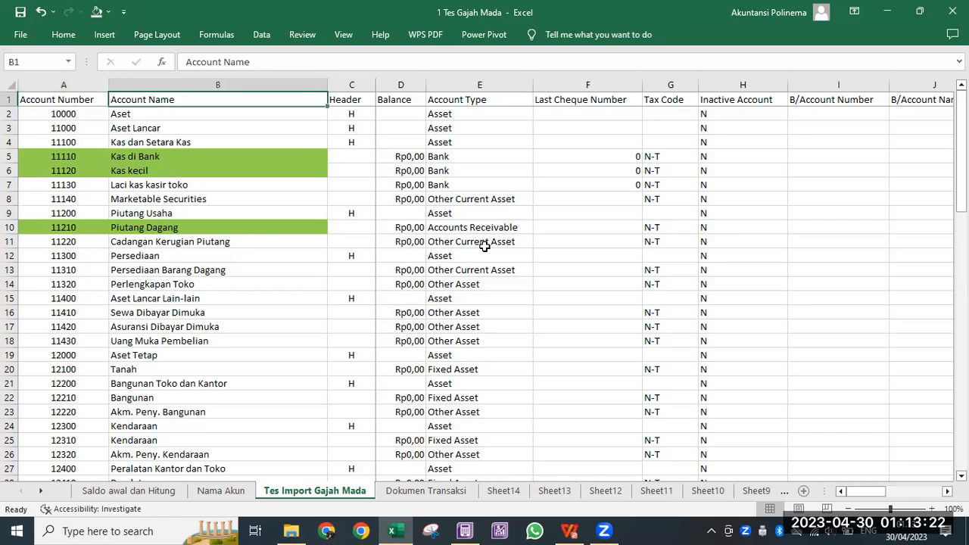
pyautogui.press('Right')
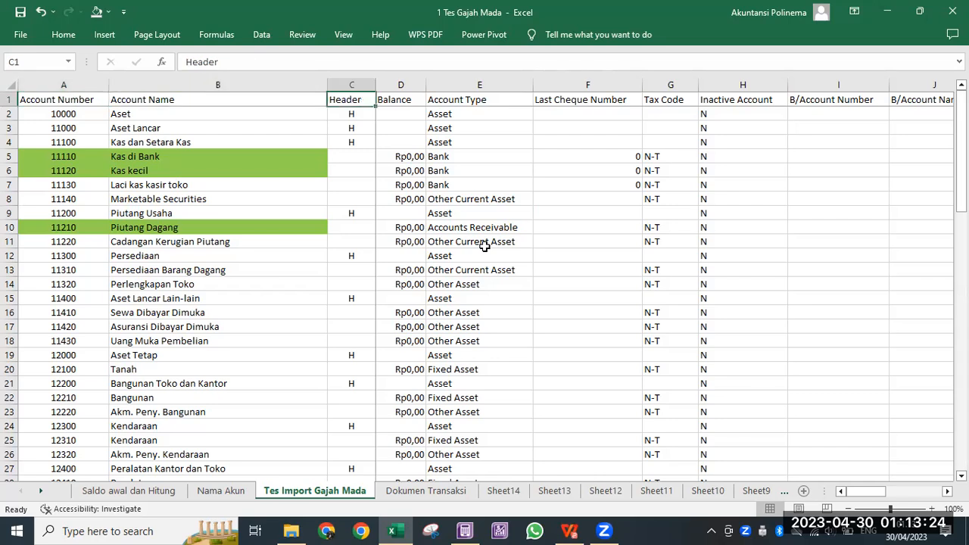
pyautogui.press('Right')
pyautogui.press('Right')
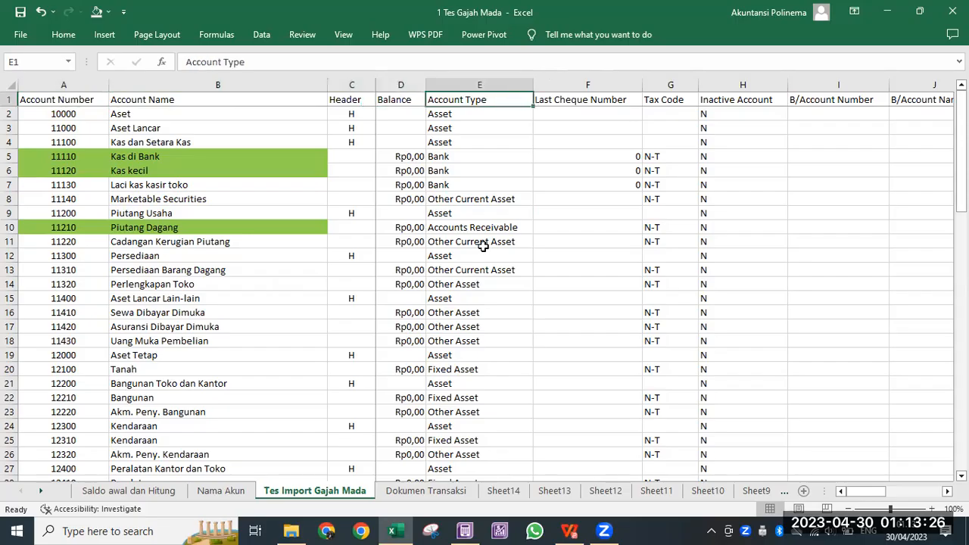
pyautogui.press('Right')
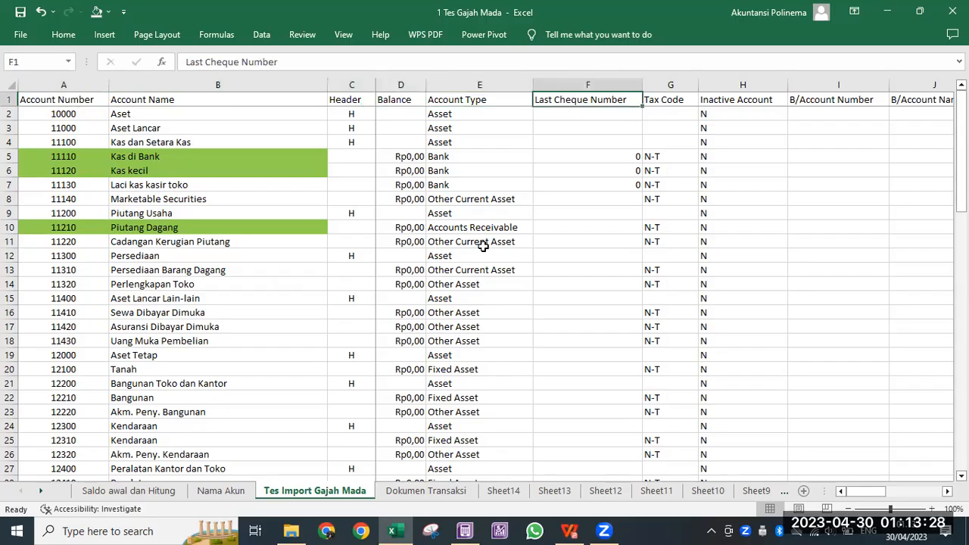
pyautogui.press('Right')
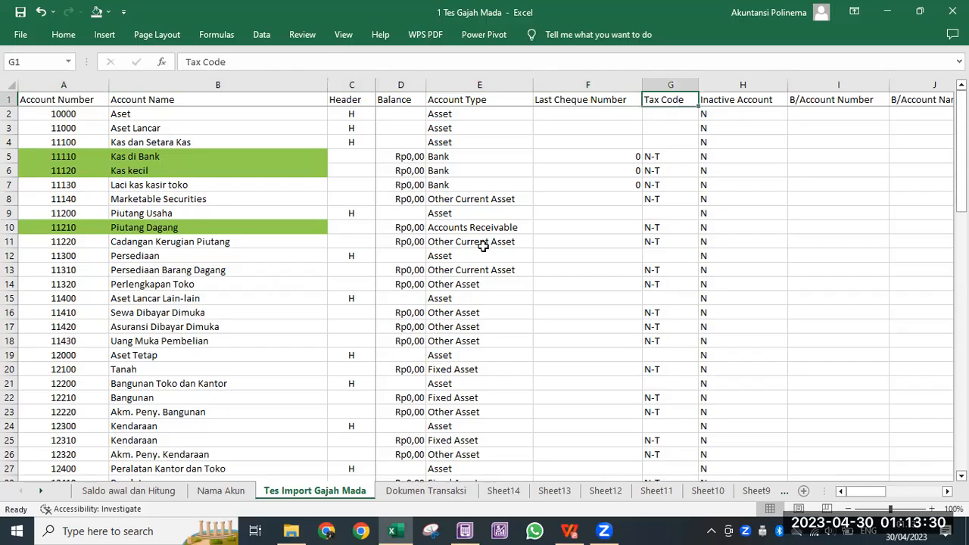
pyautogui.press('Right')
pyautogui.press('Right')
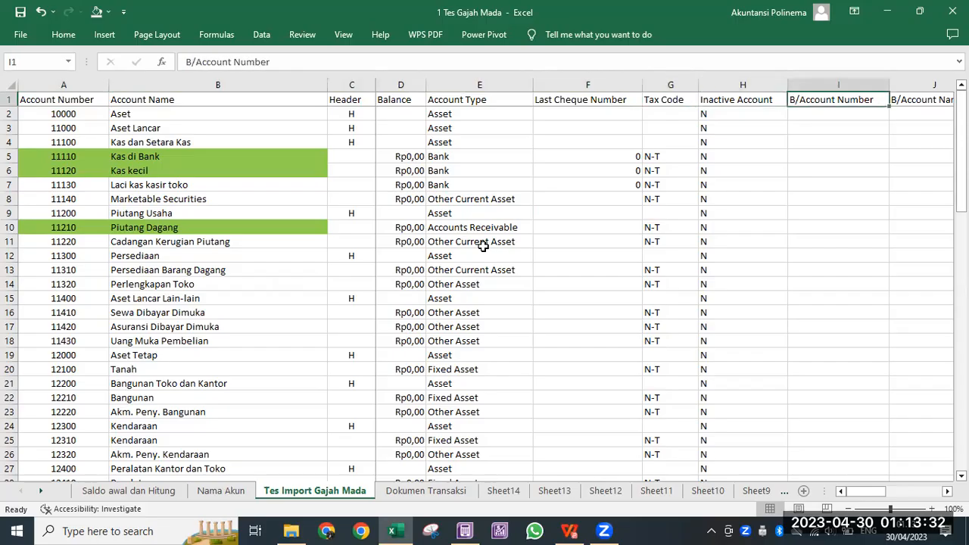
pyautogui.press('Right')
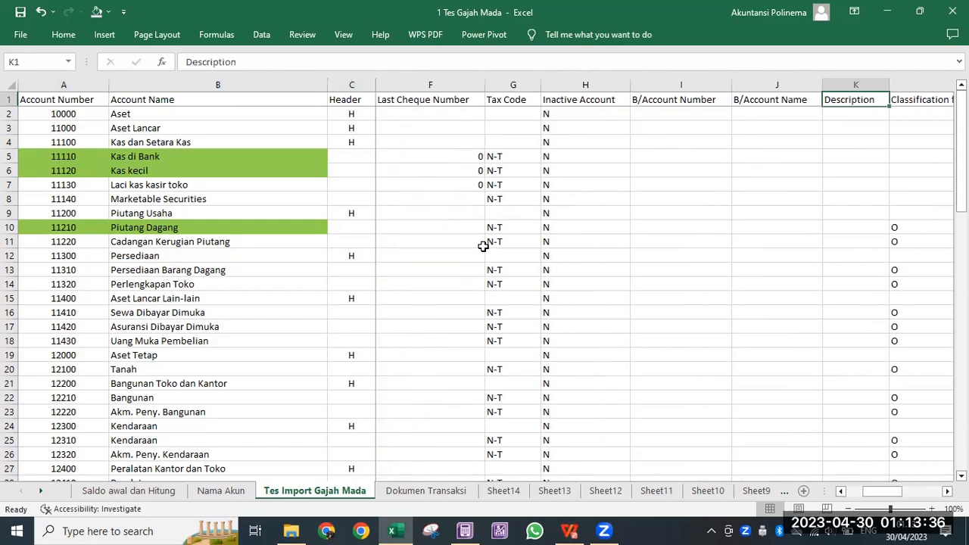
pyautogui.press('Right')
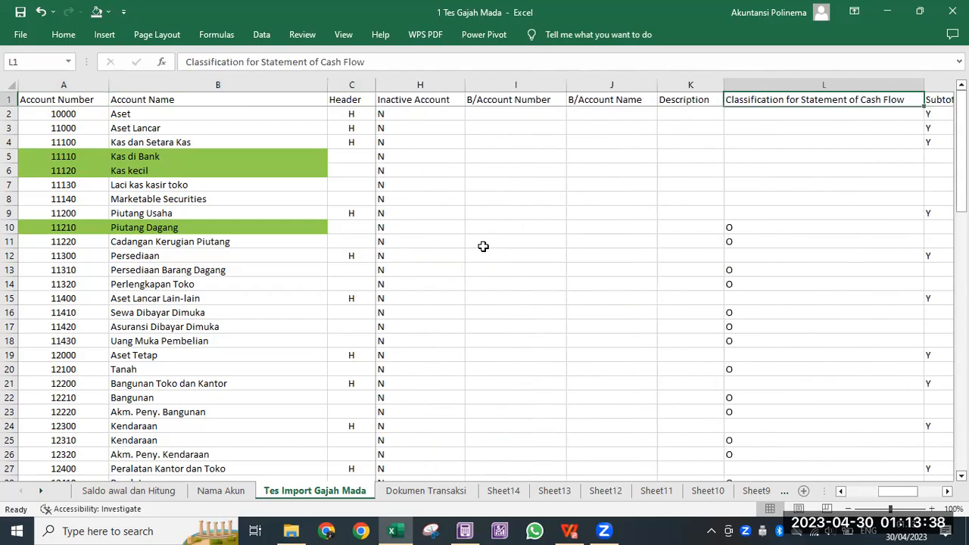
pyautogui.press('Right')
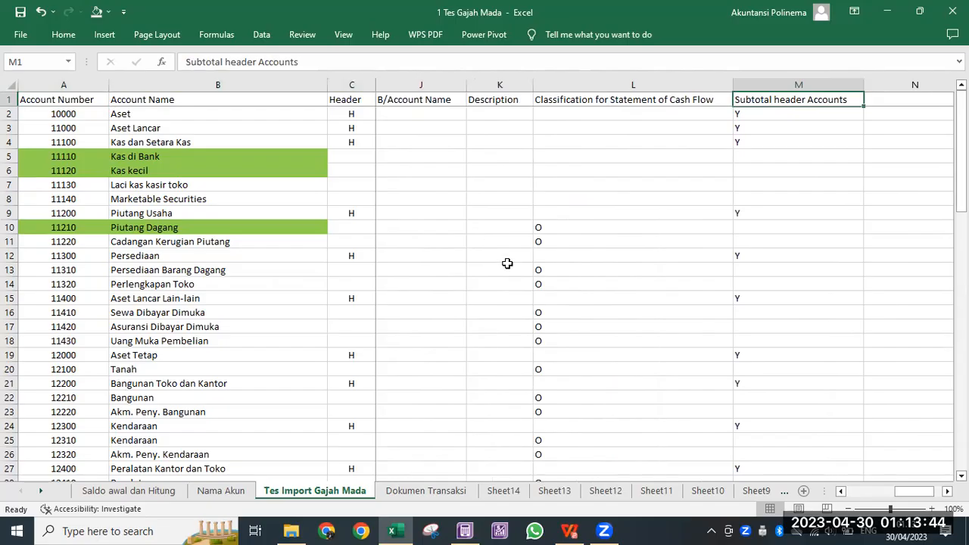
pyautogui.moveTo(909, 497); pyautogui.dragTo(859, 498)
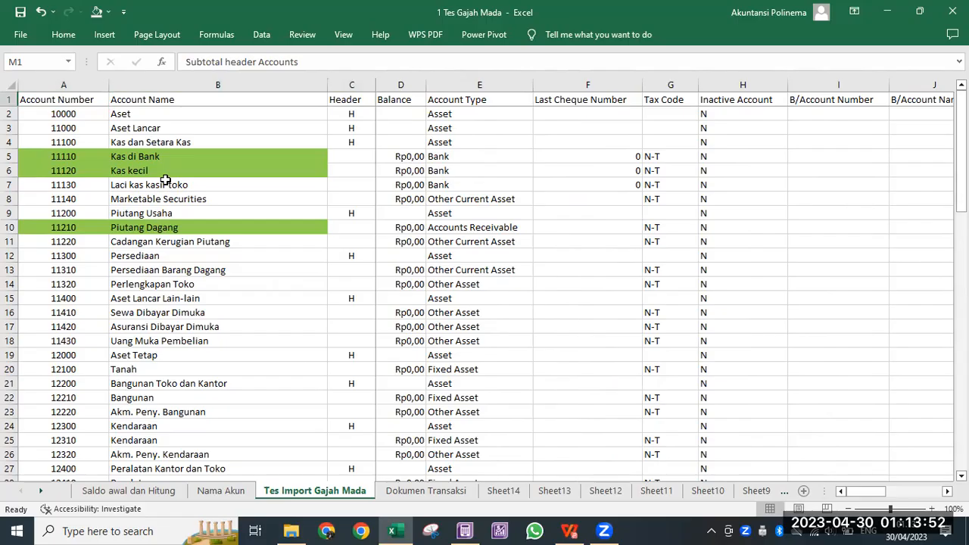
# Switch to ABSS Accounting to check the accounts list, and return to cell A2 of the Excel import sheet.
pyautogui.moveTo(467, 530)
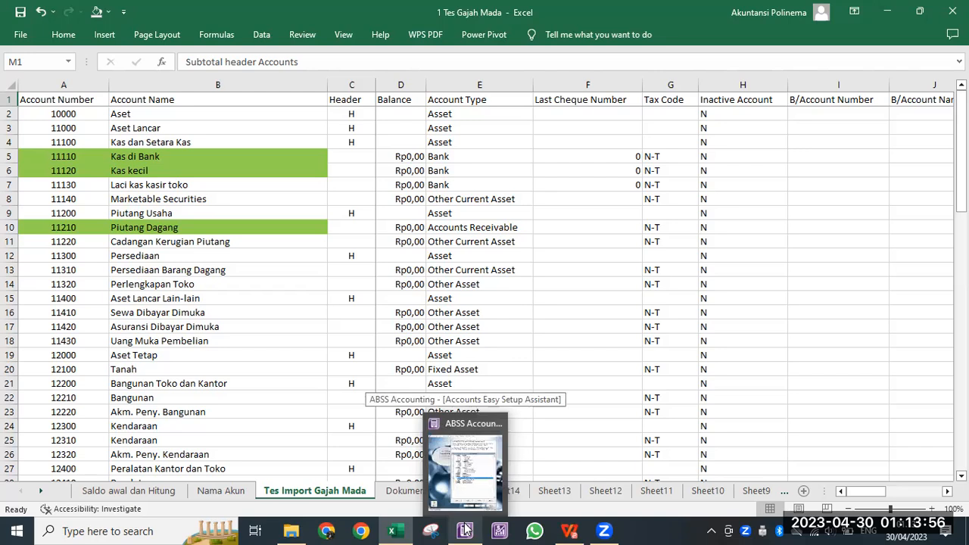
pyautogui.click(466, 529)
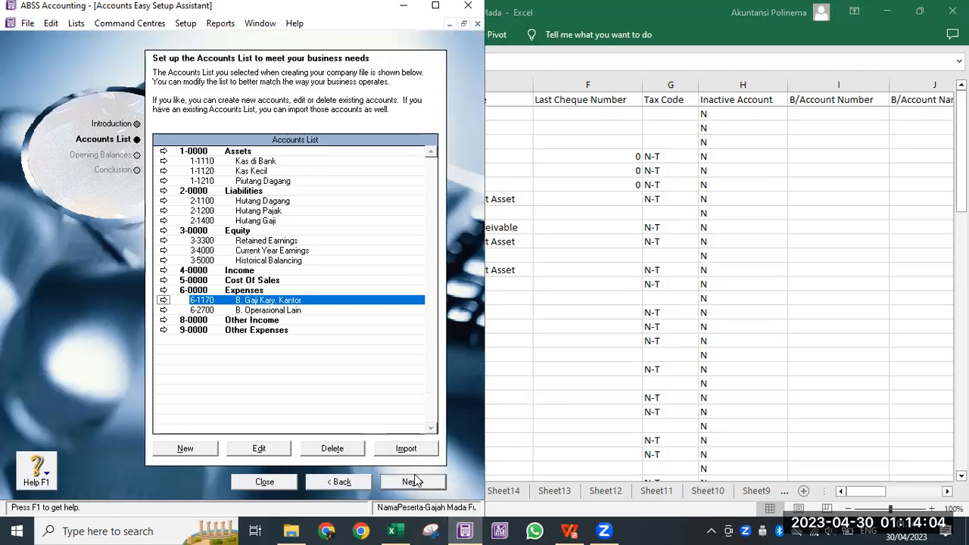
pyautogui.click(579, 372)
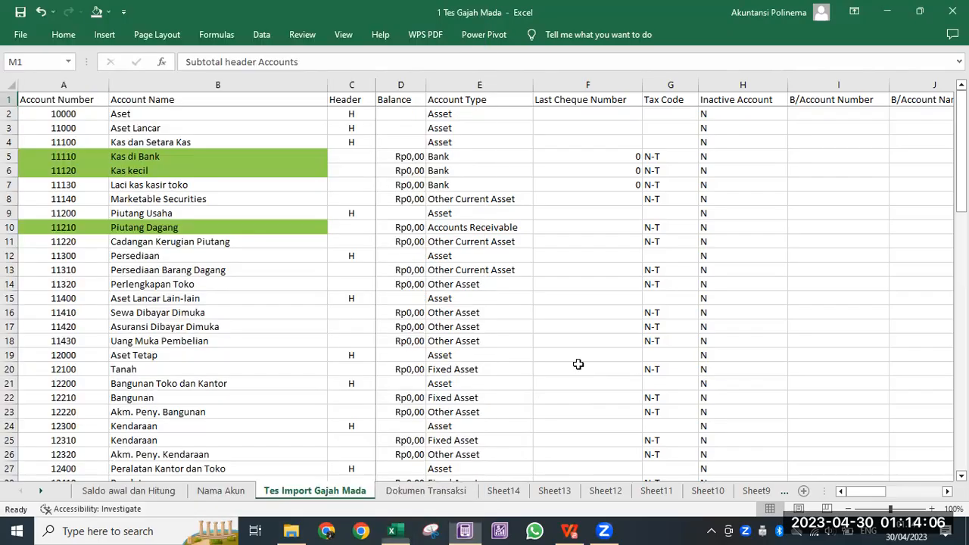
pyautogui.click(63, 114)
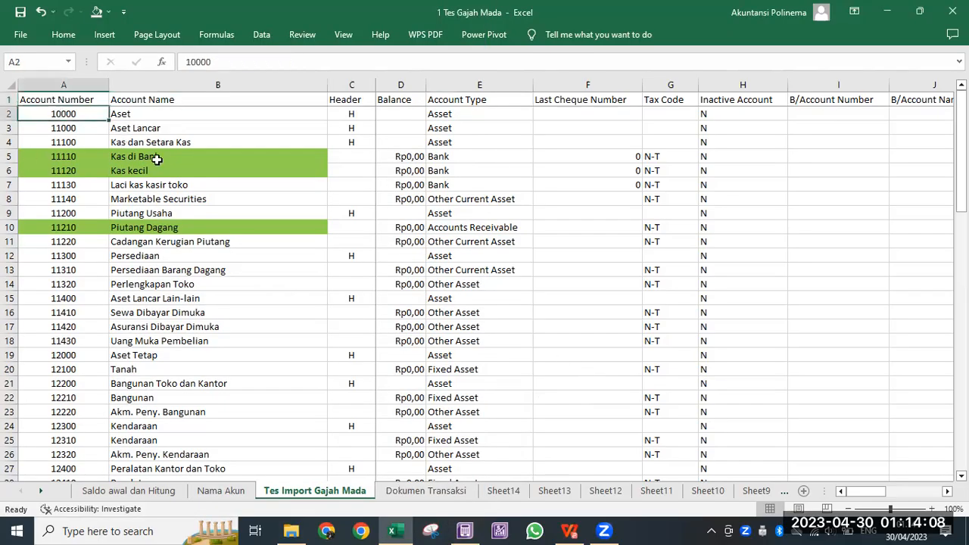
pyautogui.click(865, 492)
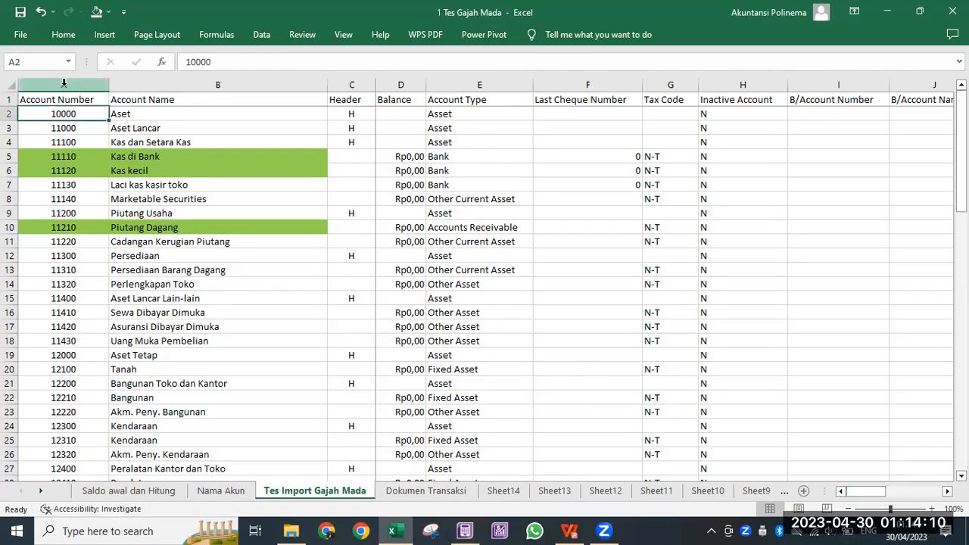
# Examine the Account Name, Header and Balance columns down the import sheet, including the Balance cell of Current Year Earnings.
pyautogui.click(142, 79)
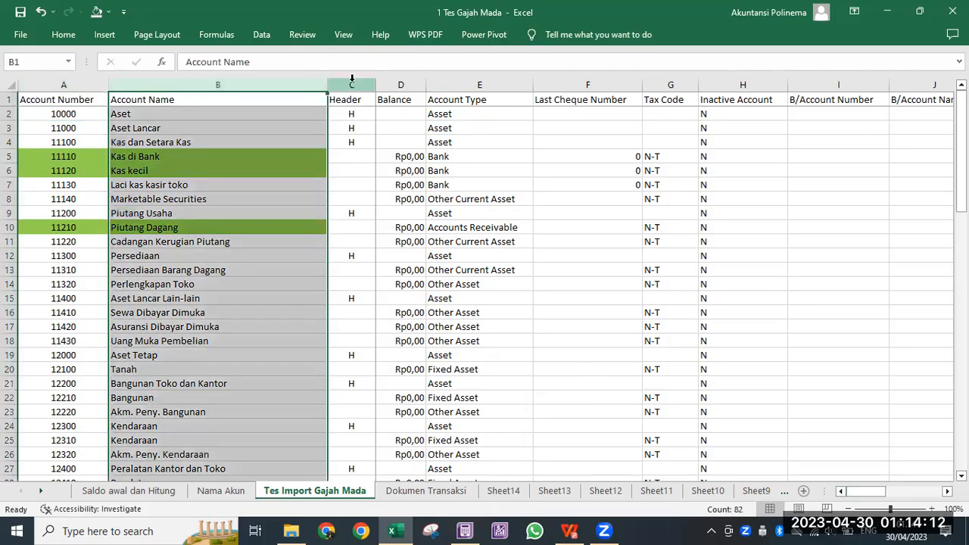
pyautogui.click(352, 79)
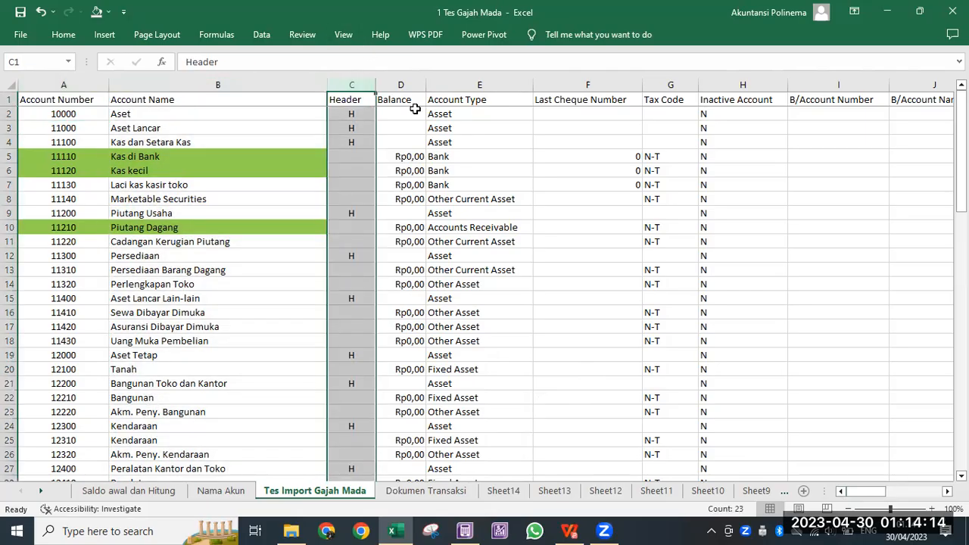
pyautogui.click(401, 84)
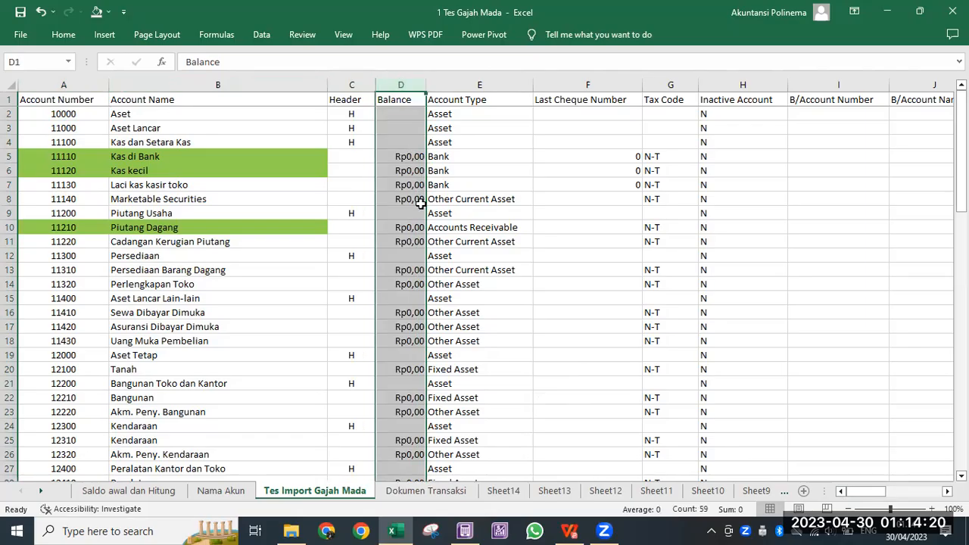
pyautogui.moveTo(346, 156); pyautogui.dragTo(343, 204)
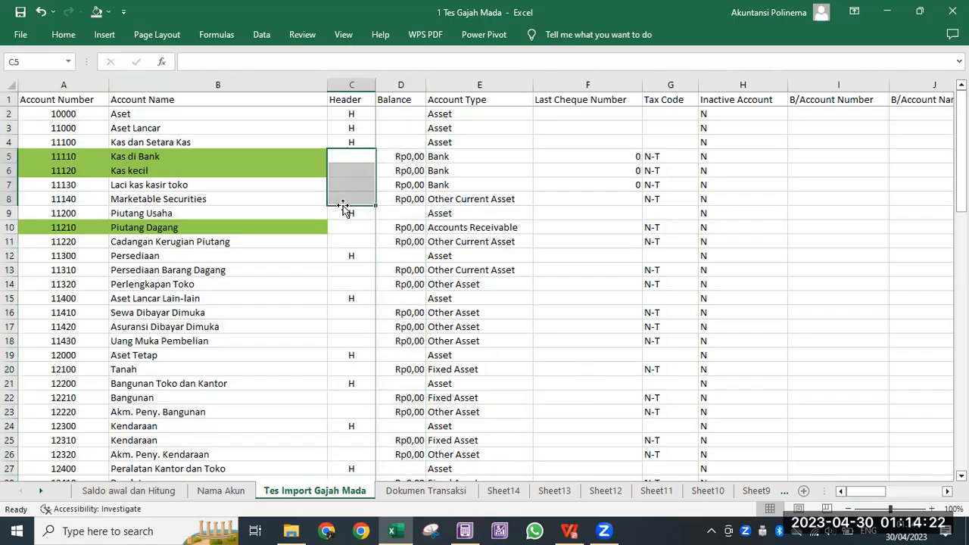
pyautogui.scroll(-2, 343, 205)
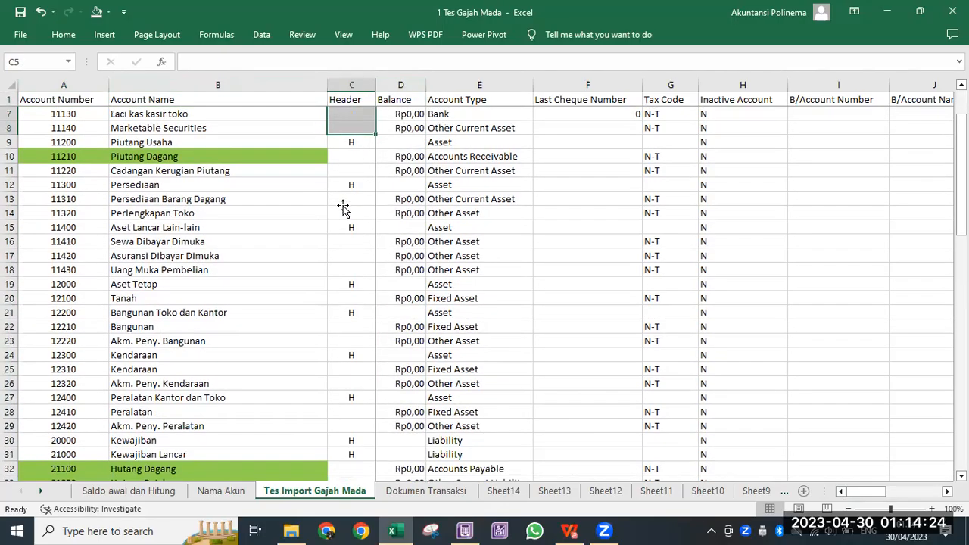
pyautogui.scroll(-2, 342, 205)
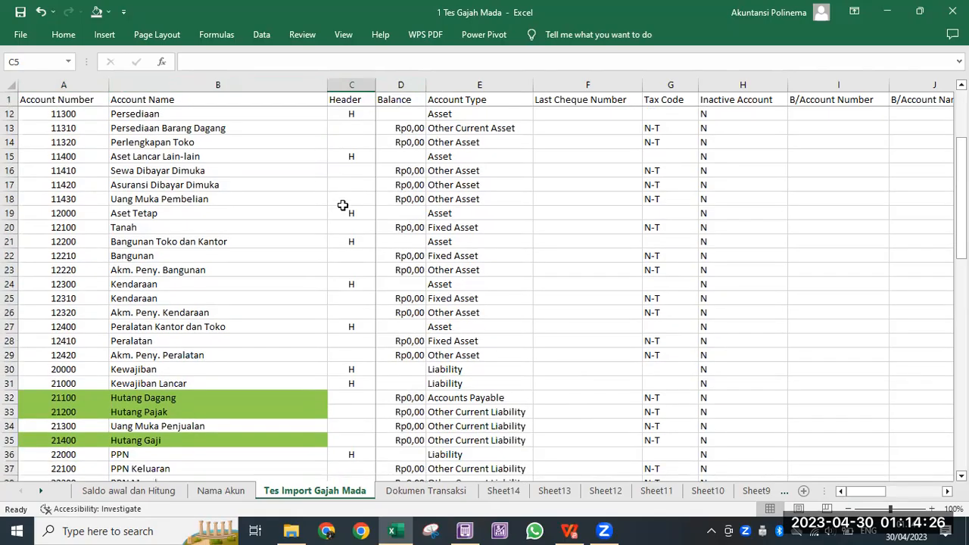
pyautogui.scroll(-5, 343, 206)
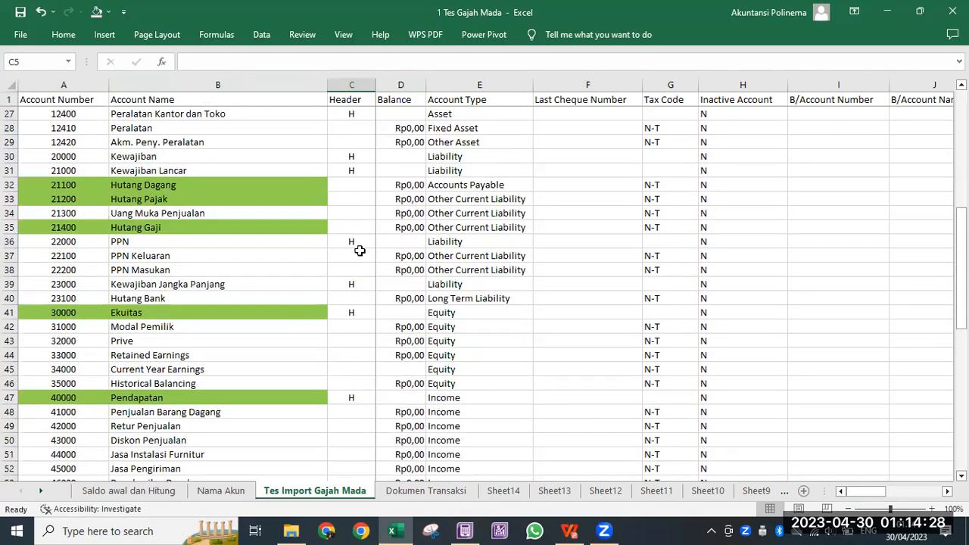
pyautogui.click(409, 369)
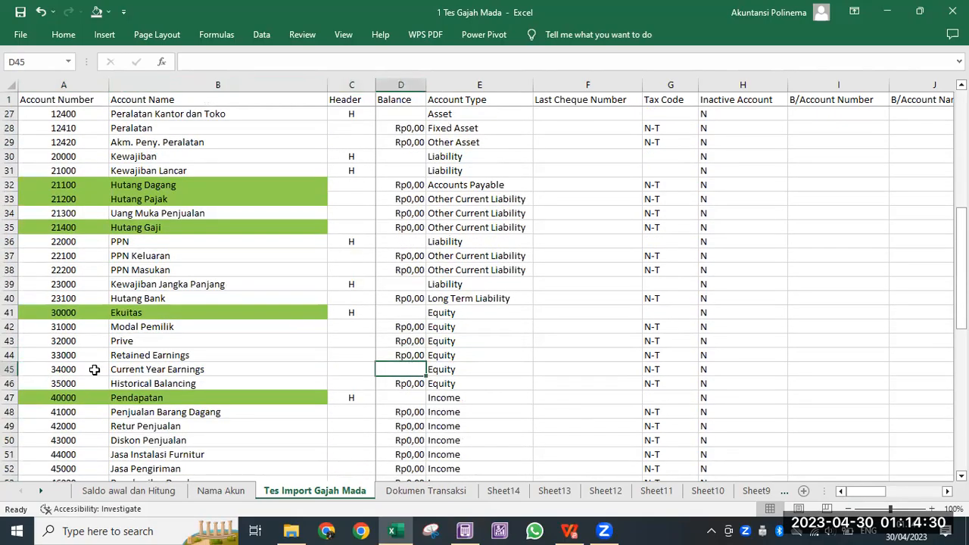
pyautogui.click(135, 371)
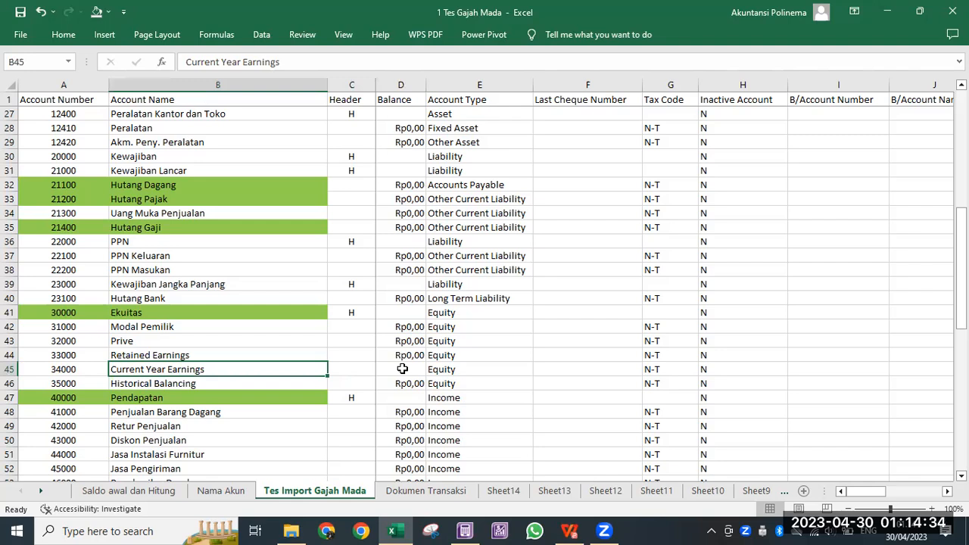
pyautogui.scroll(8, 492, 362)
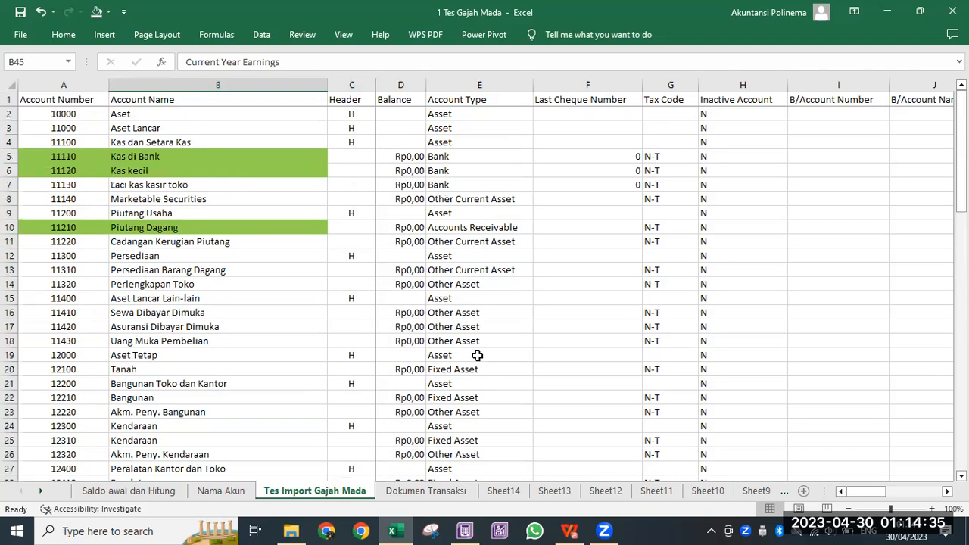
# Examine the Account Type, Last Cheque Number, Tax Code and Inactive Account columns of the import sheet.
pyautogui.click(447, 87)
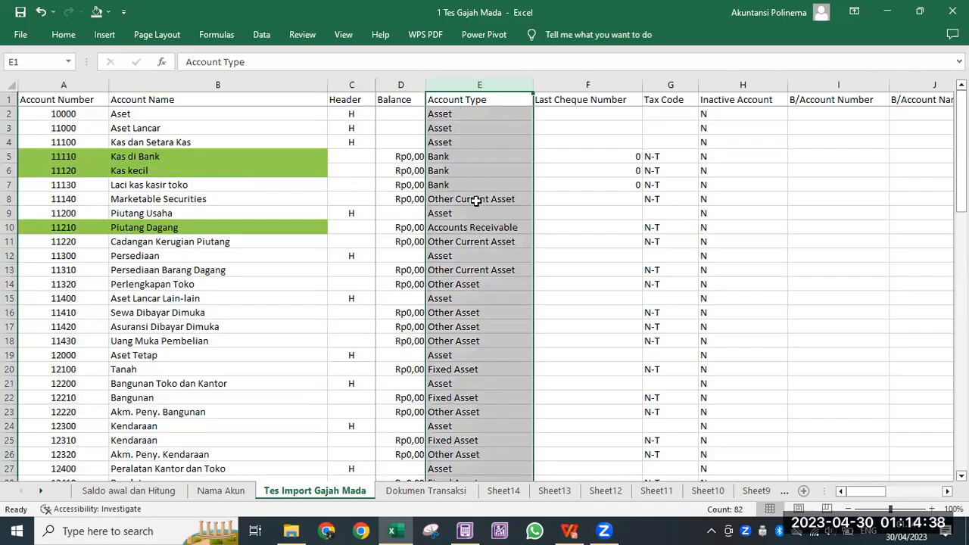
pyautogui.click(609, 157)
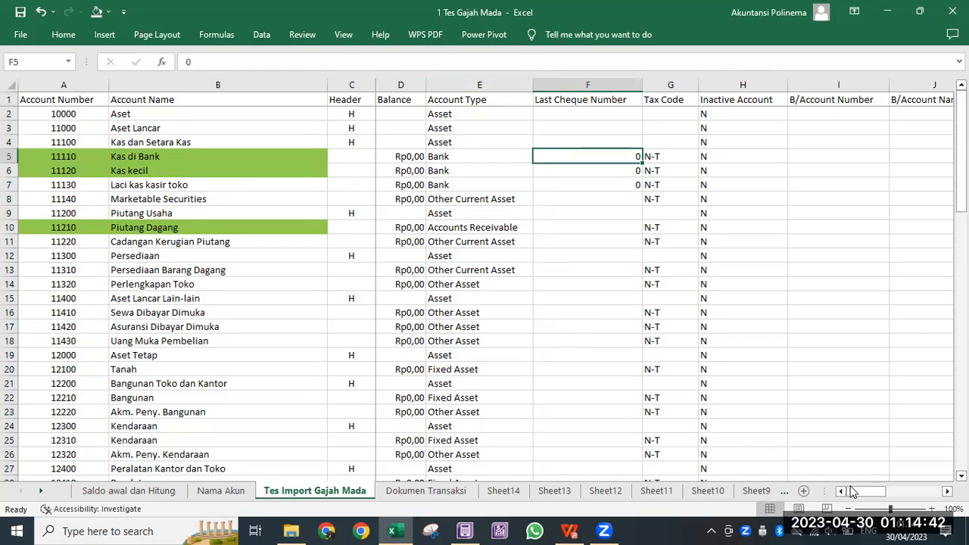
pyautogui.click(947, 492)
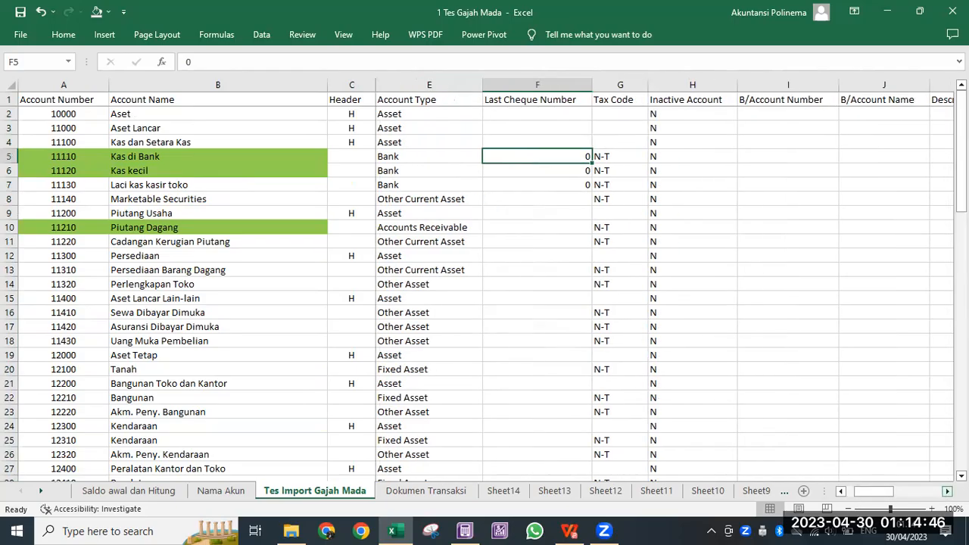
pyautogui.click(947, 492)
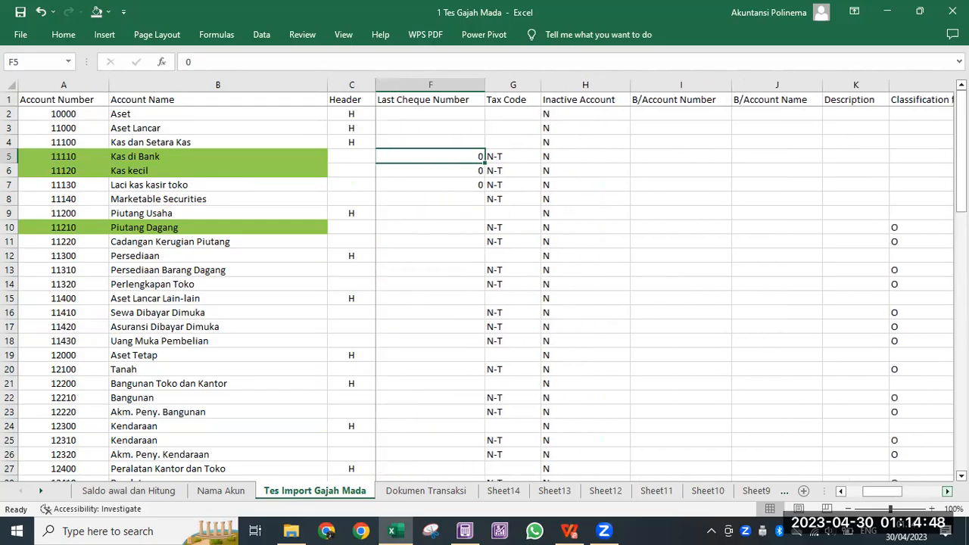
pyautogui.click(346, 157)
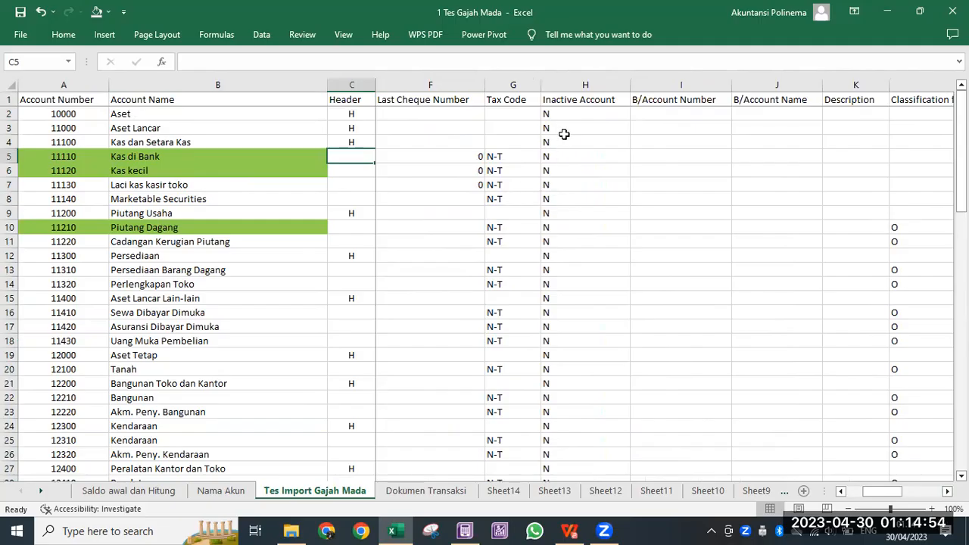
pyautogui.click(560, 110)
pyautogui.click(561, 84)
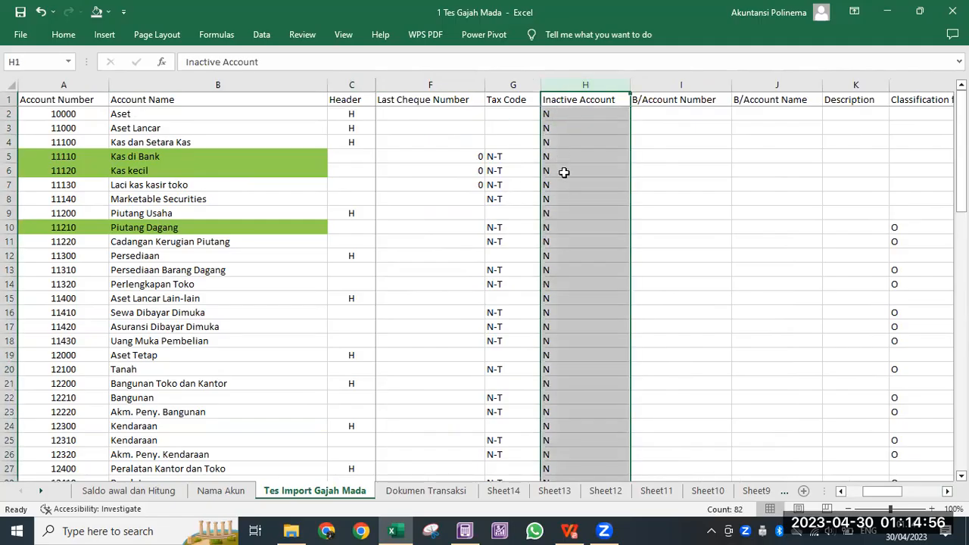
pyautogui.click(546, 111)
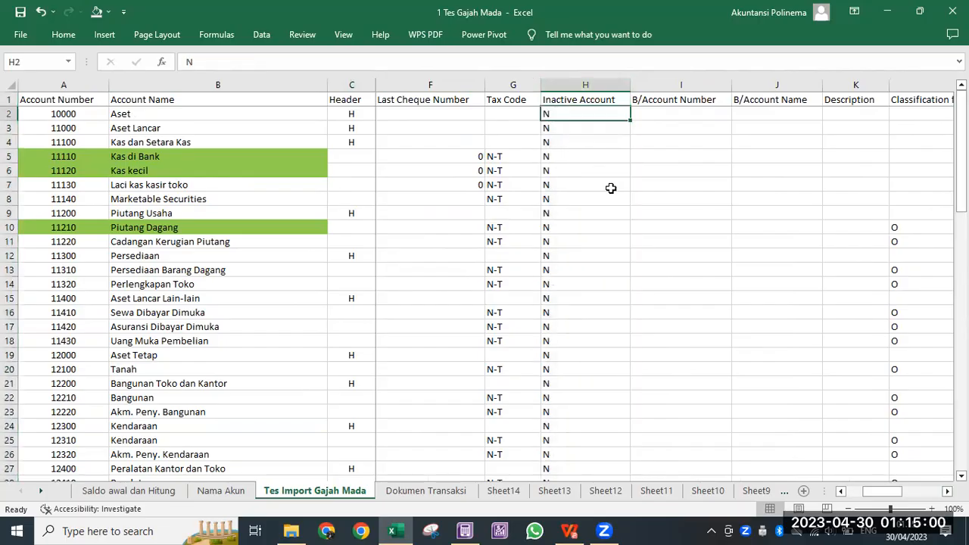
pyautogui.moveTo(892, 491); pyautogui.dragTo(863, 490)
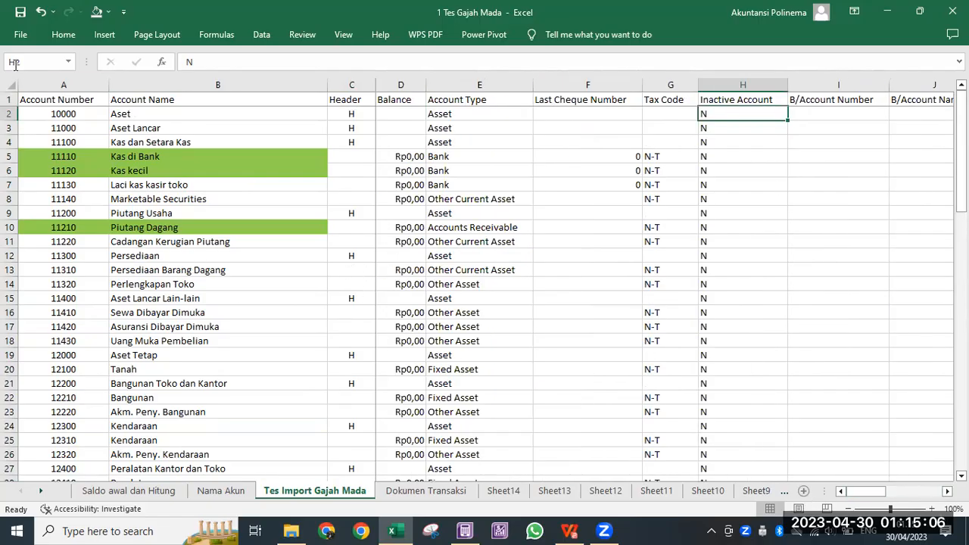
# Start saving a copy of the workbook and choose the folder NamaPeserta-Gajah Mada on Local Disk (D:) as its location.
pyautogui.click(21, 37)
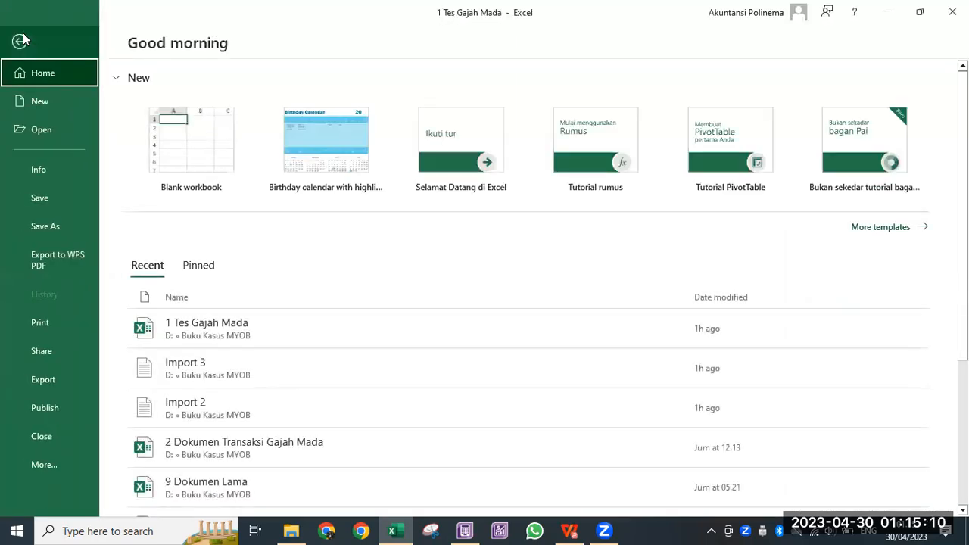
pyautogui.click(57, 229)
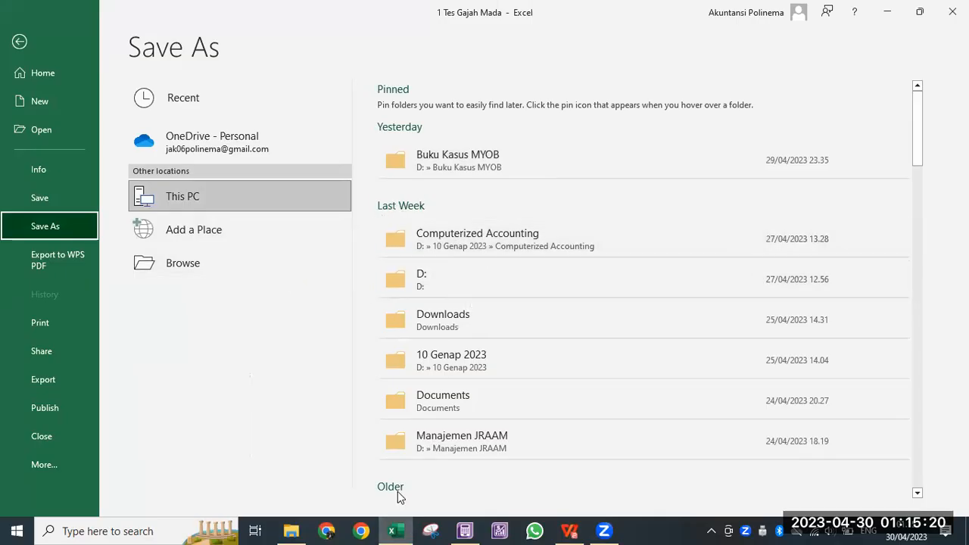
pyautogui.click(207, 263)
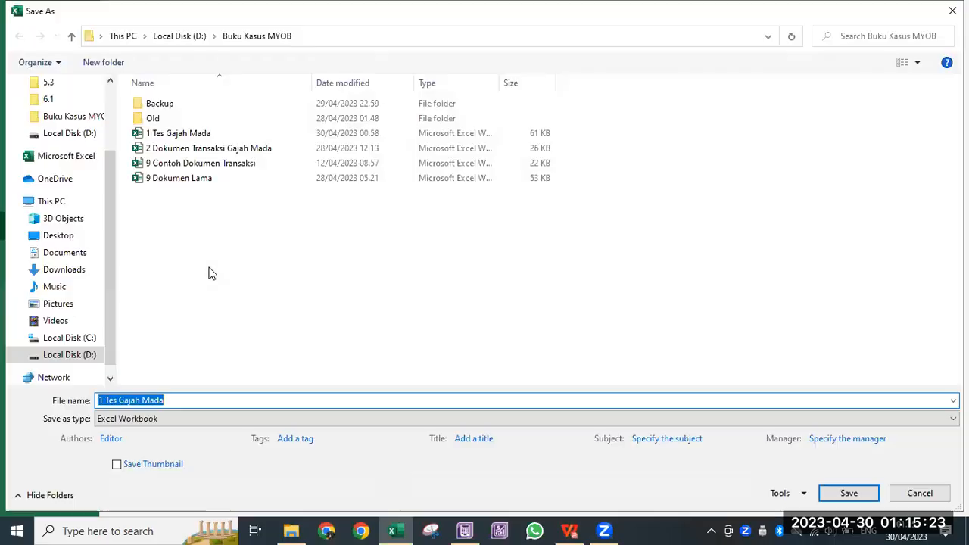
pyautogui.click(80, 355)
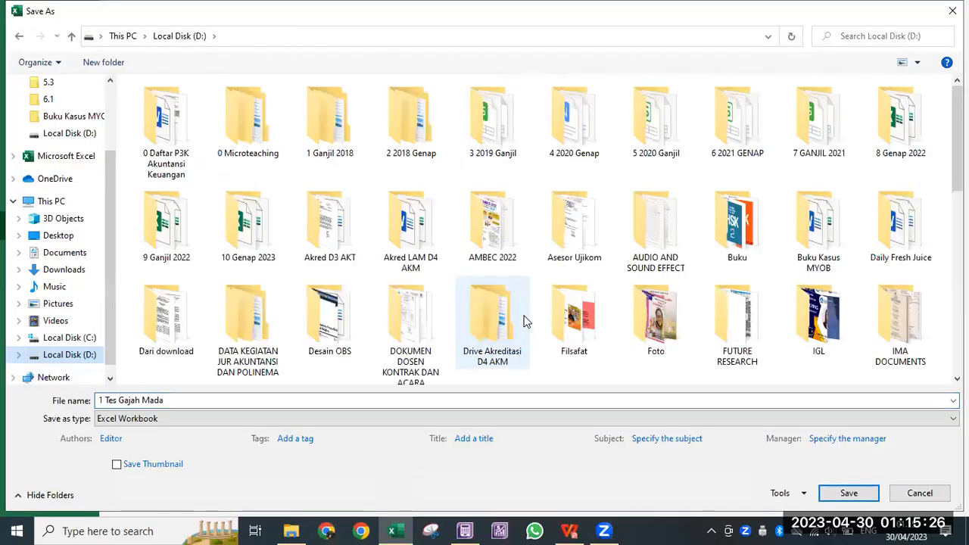
pyautogui.scroll(-1, 526, 322)
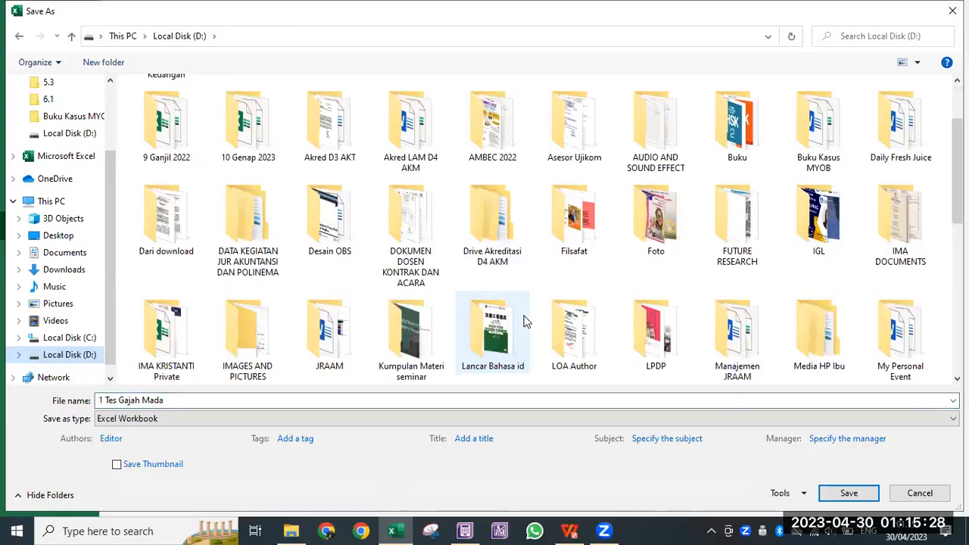
pyautogui.scroll(-4, 526, 322)
pyautogui.scroll(2, 526, 322)
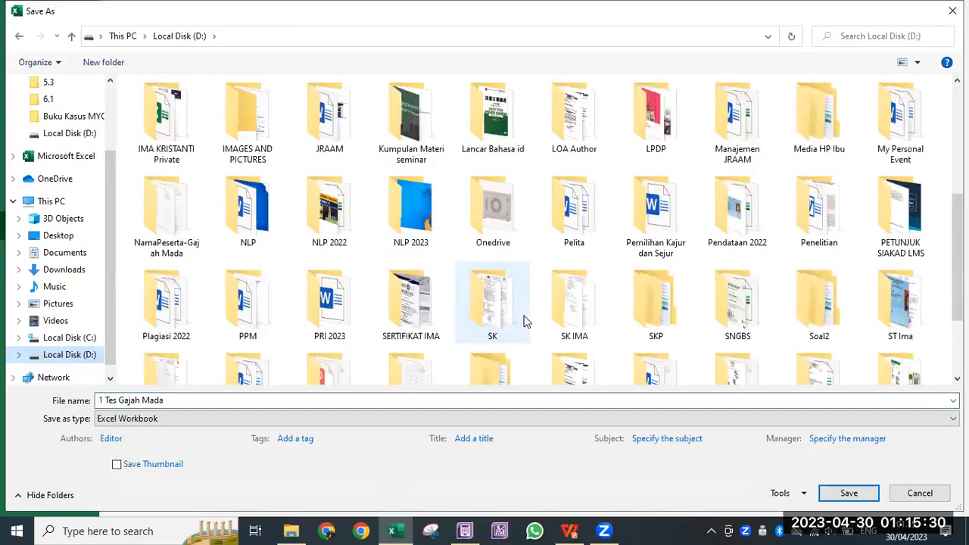
pyautogui.doubleClick(168, 209)
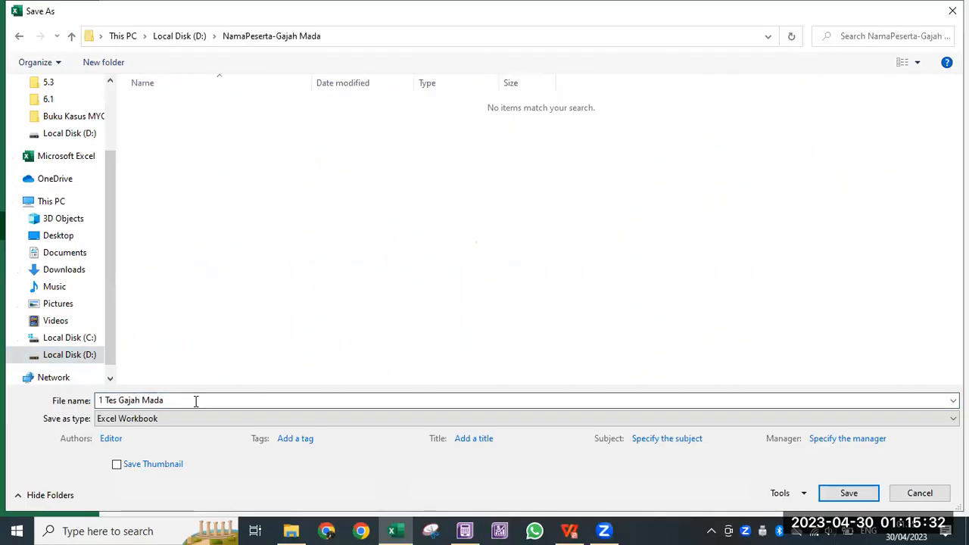
# Name the copy Import Daftar Akun and set its file type to Text (Tab delimited).
pyautogui.click(195, 400)
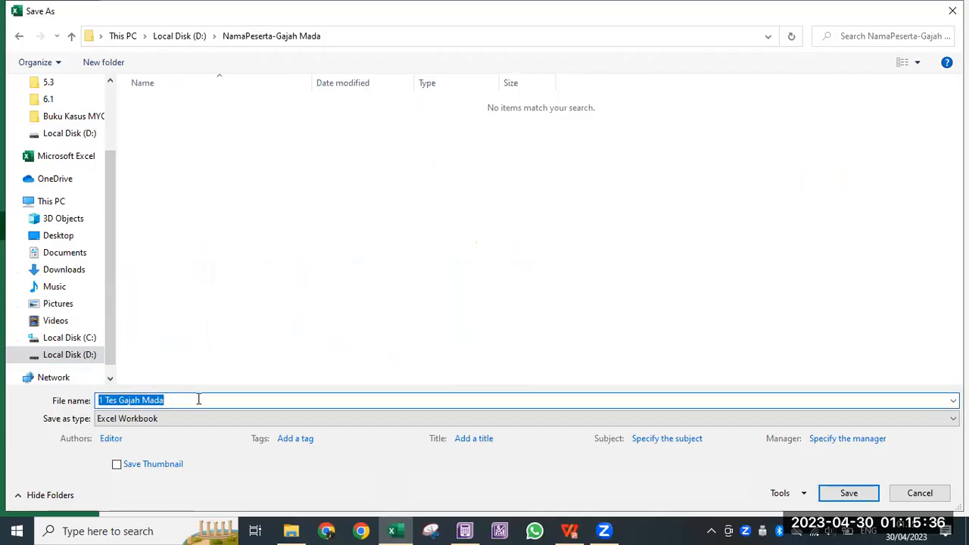
pyautogui.press('BackSpace')
pyautogui.write('Imp')
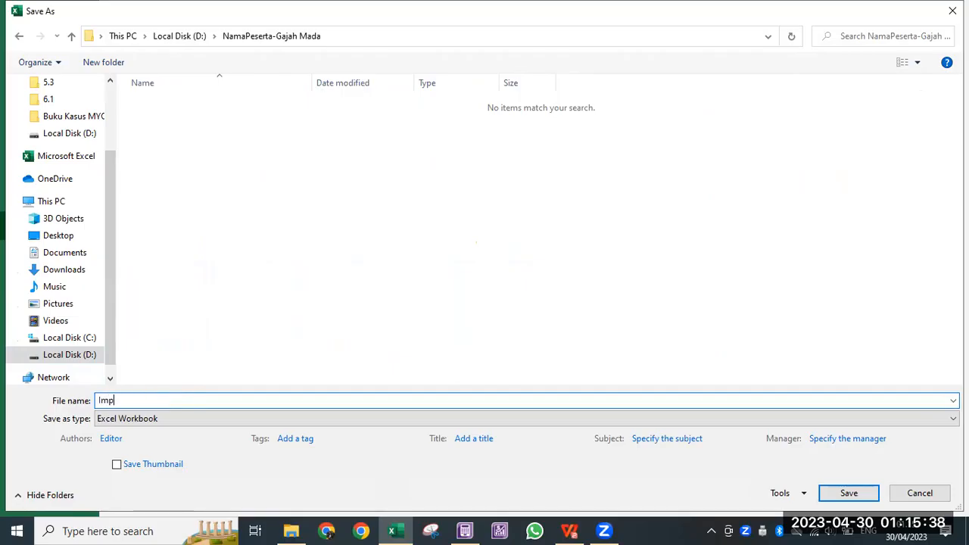
pyautogui.write('ort Daftar A')
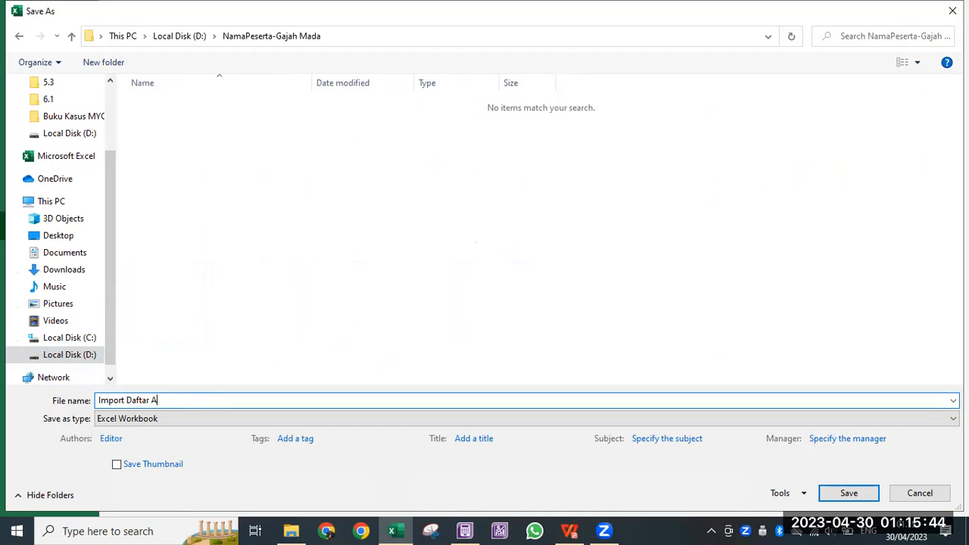
pyautogui.write('kun')
pyautogui.click(188, 419)
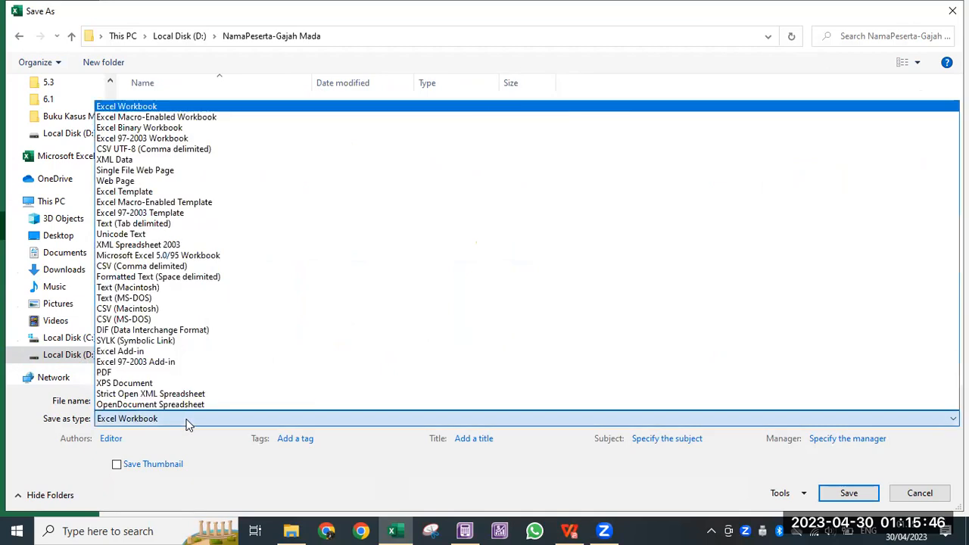
pyautogui.click(128, 224)
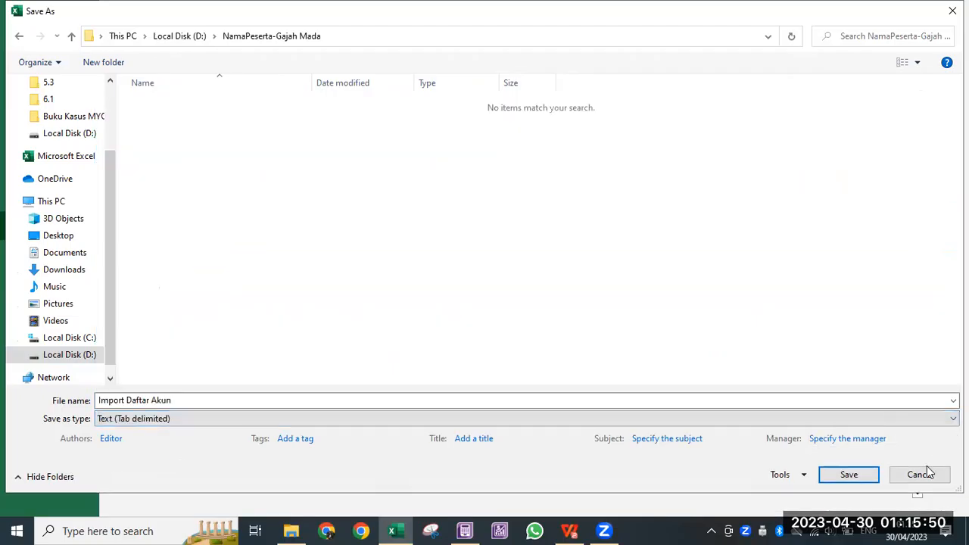
# Save only the active sheet to the text file and keep the tab-delimited format despite lost workbook features.
pyautogui.click(846, 474)
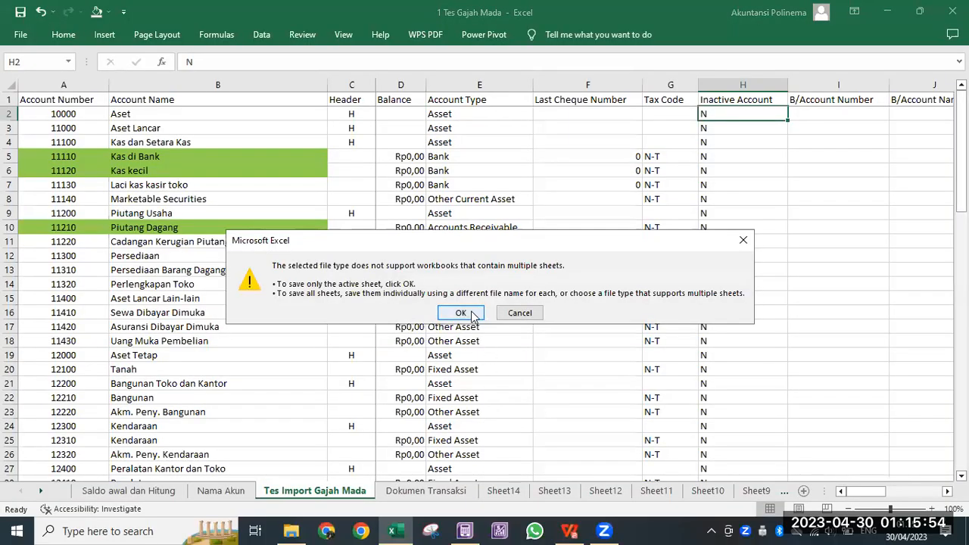
pyautogui.click(463, 313)
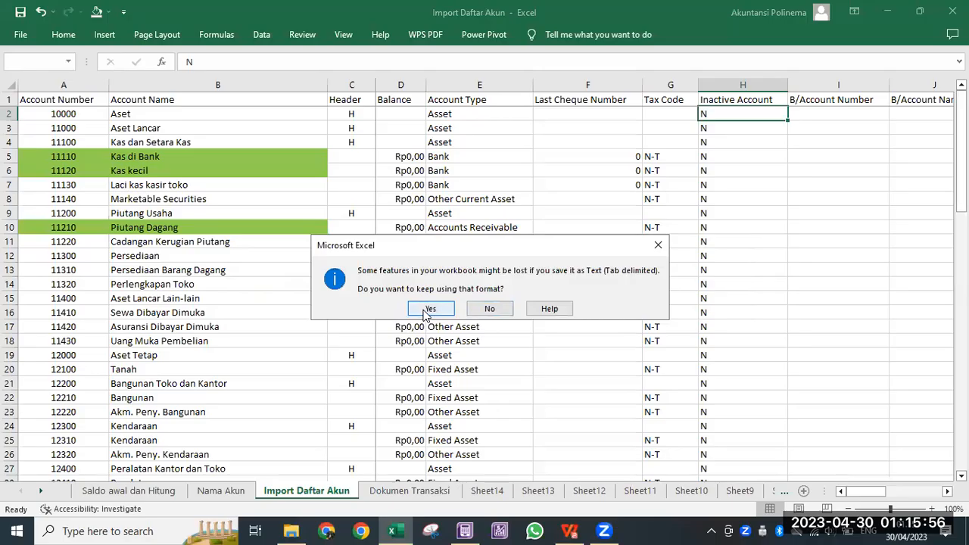
pyautogui.click(424, 310)
pyautogui.click(423, 312)
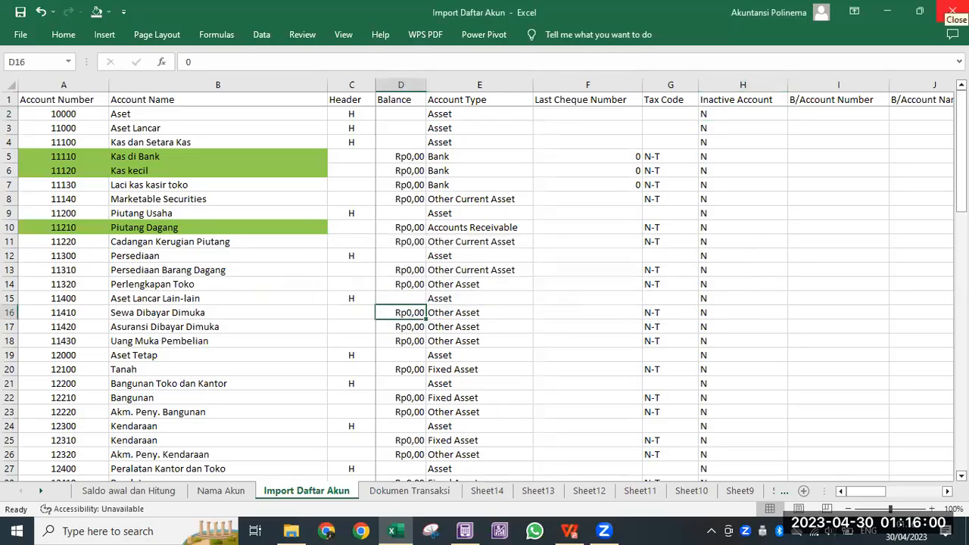
# Switch to File Explorer and open the folder NamaPeserta-Gajah Mada on Local Disk (D:).
pyautogui.click(296, 529)
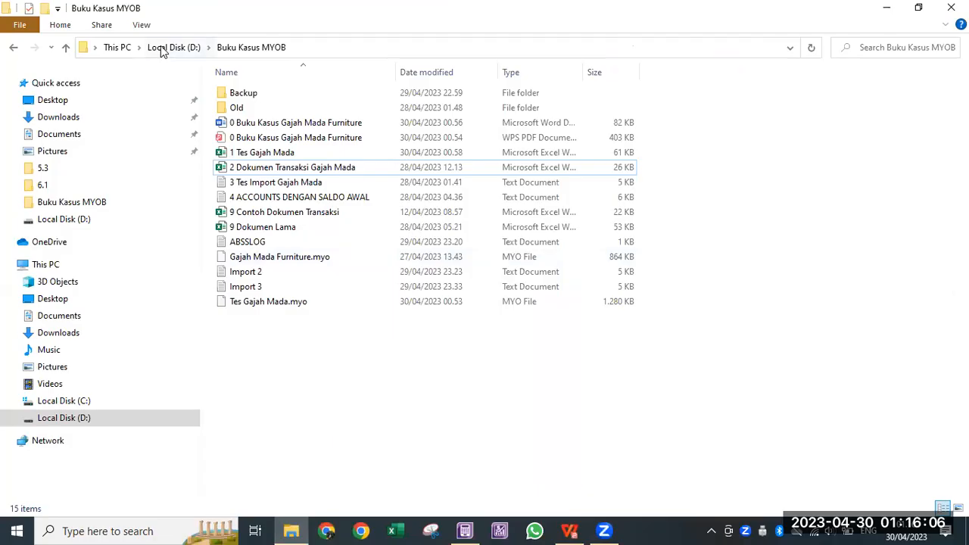
pyautogui.click(160, 47)
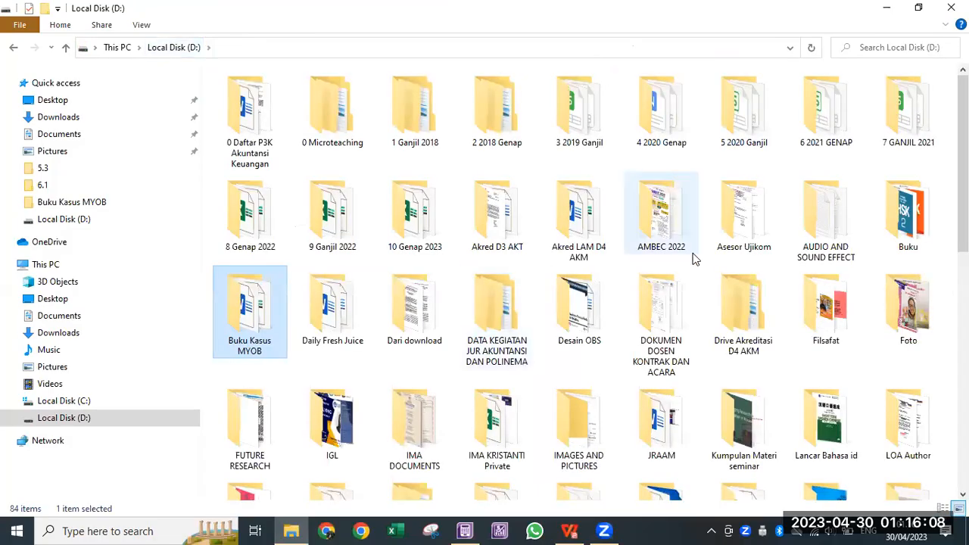
pyautogui.scroll(-3, 479, 324)
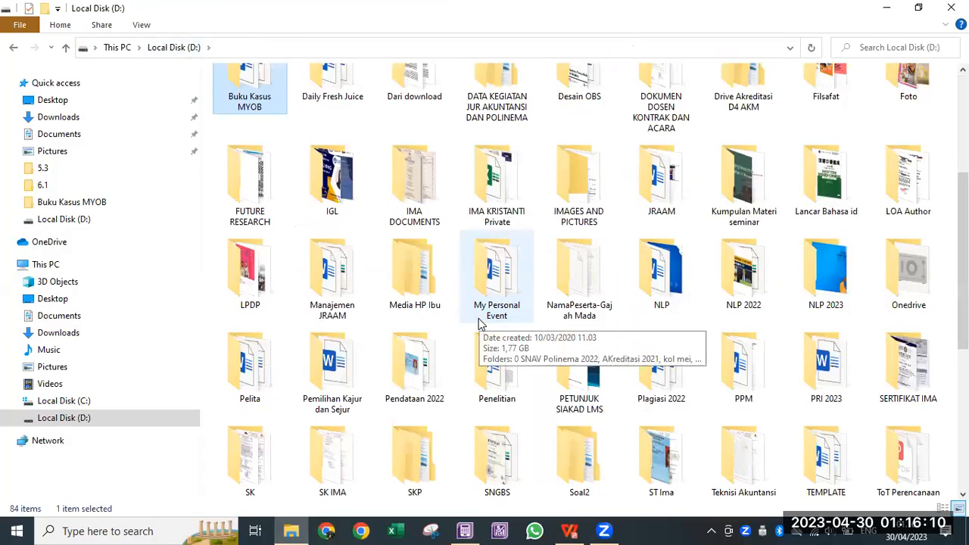
pyautogui.click(589, 294)
pyautogui.doubleClick(590, 292)
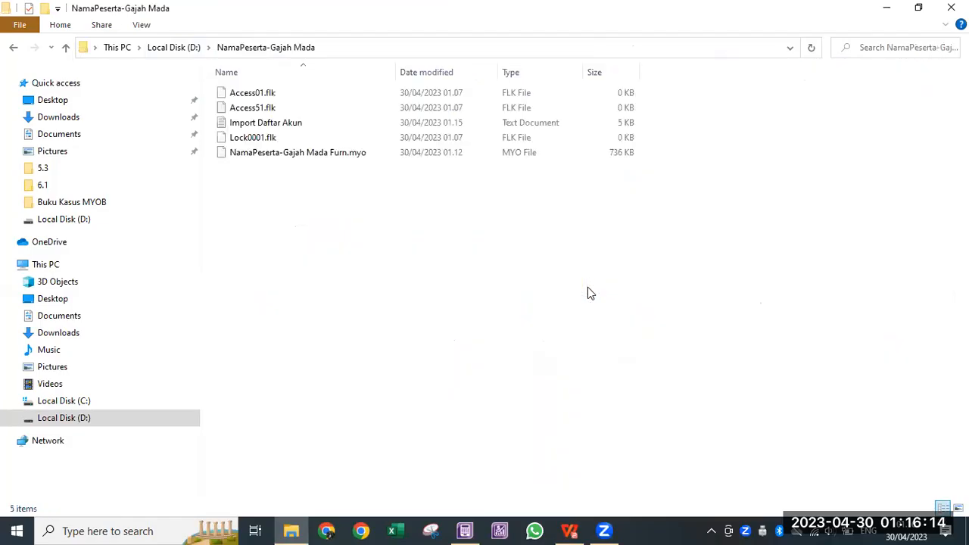
# Check the Import Daftar Akun text file, the .flk files and the .myo company file in the folder.
pyautogui.click(265, 123)
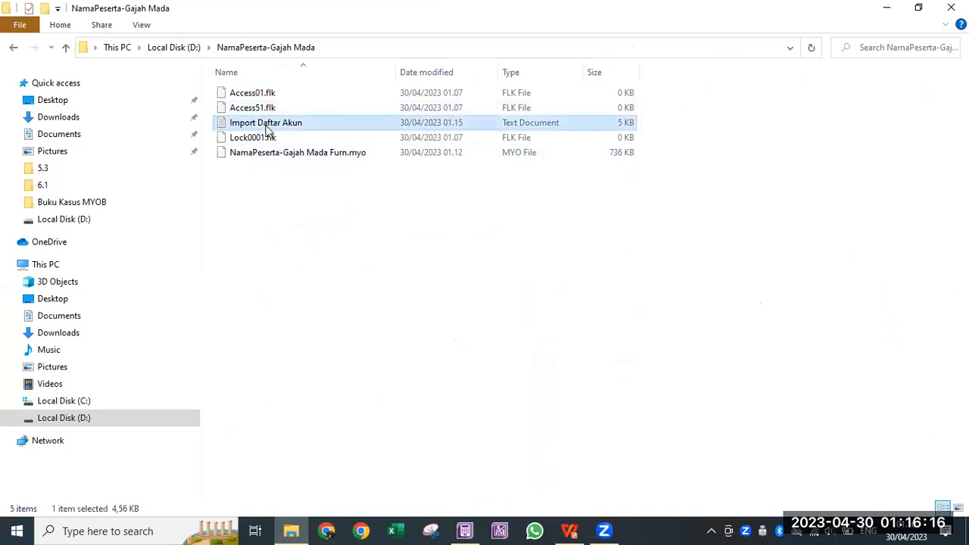
pyautogui.click(255, 94)
pyautogui.click(260, 107)
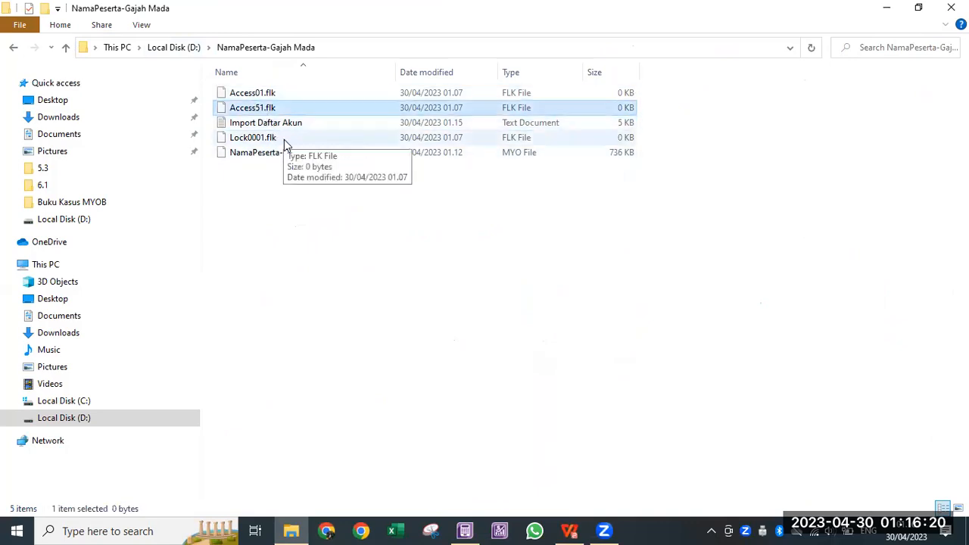
pyautogui.click(285, 139)
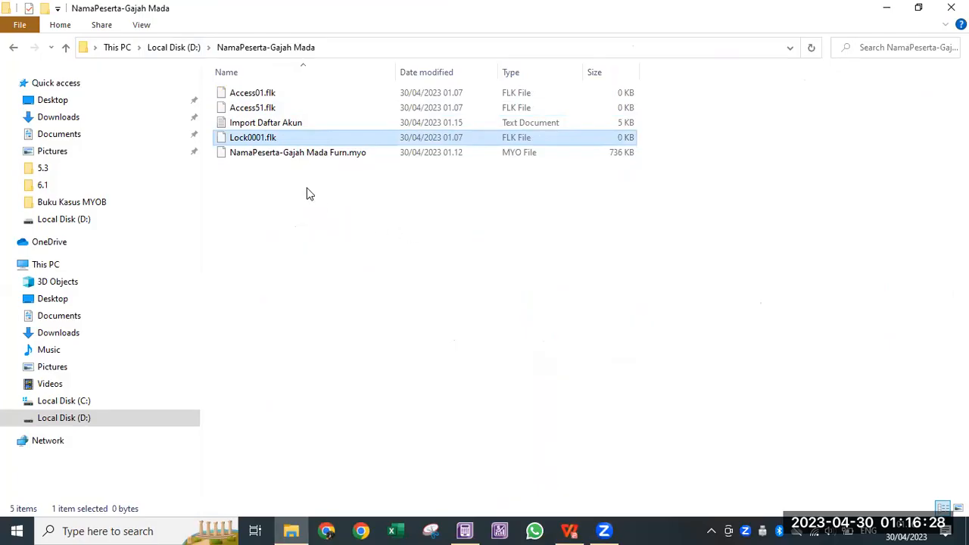
pyautogui.click(287, 153)
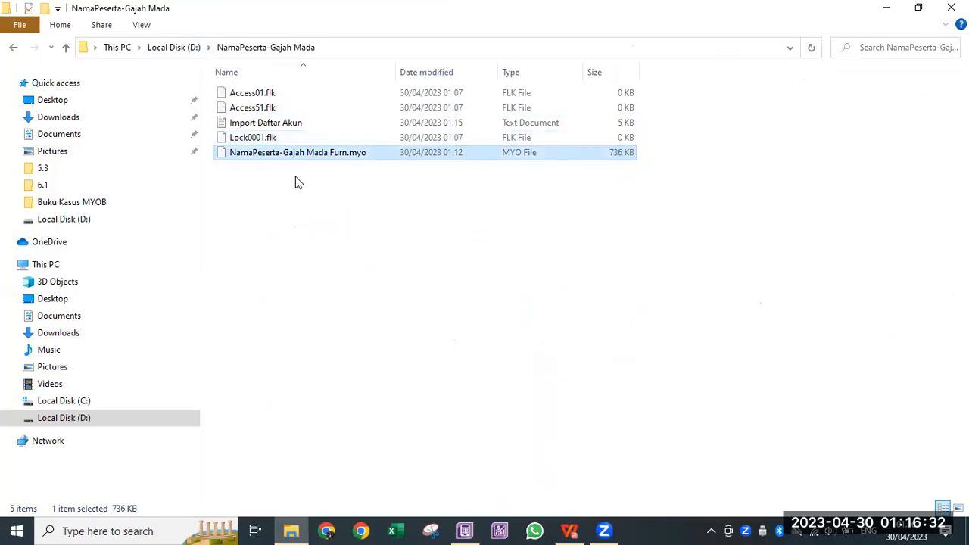
# Open the Import Daftar Akun text file, review its account rows from top to bottom, and close it.
pyautogui.click(272, 125)
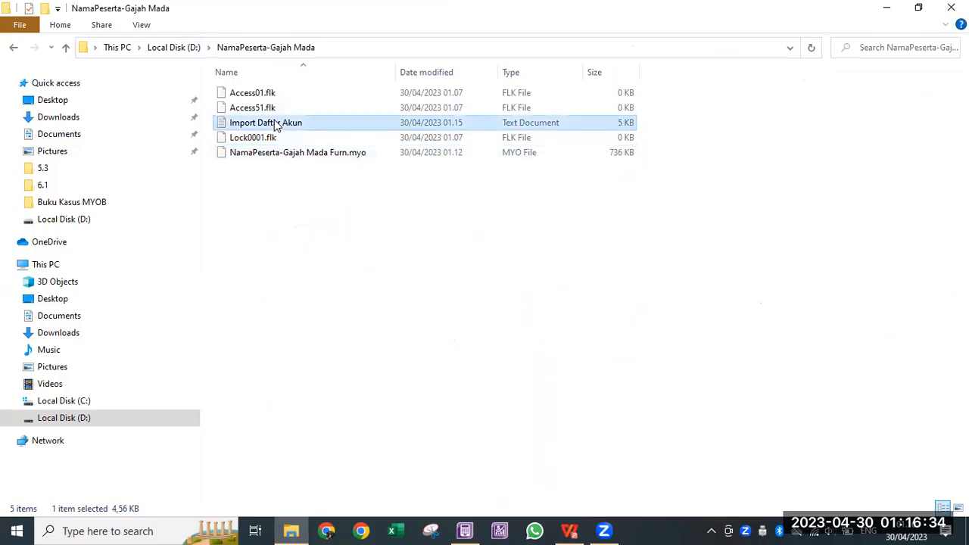
pyautogui.doubleClick(273, 125)
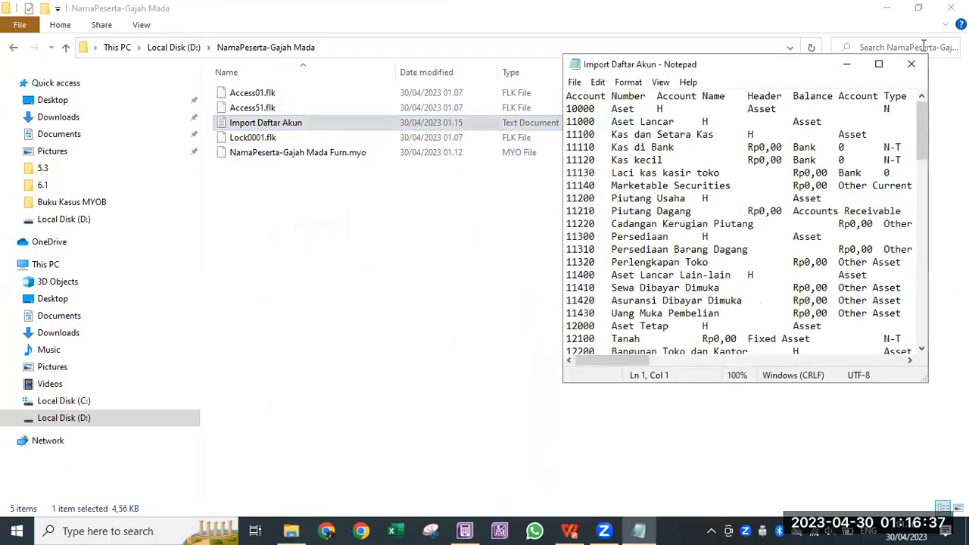
pyautogui.click(878, 64)
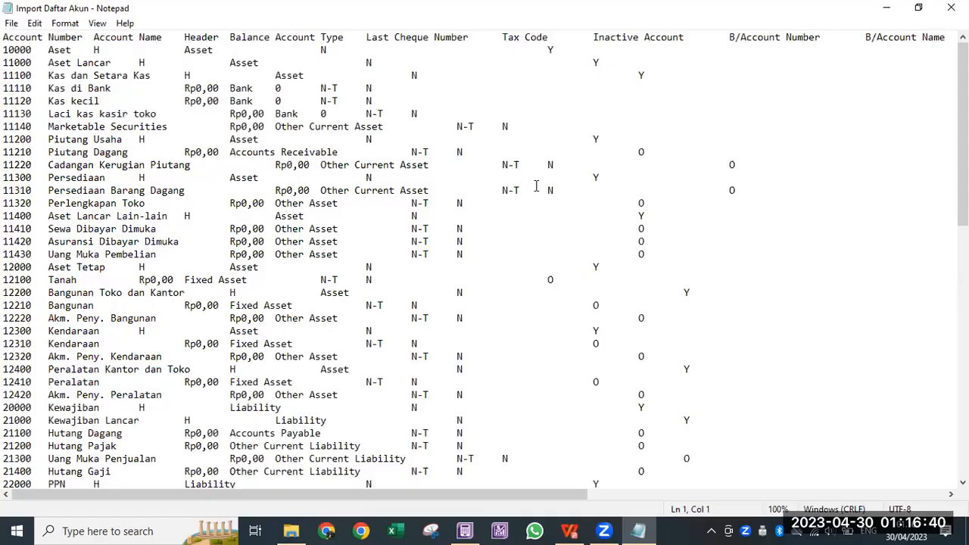
pyautogui.scroll(-17, 536, 186)
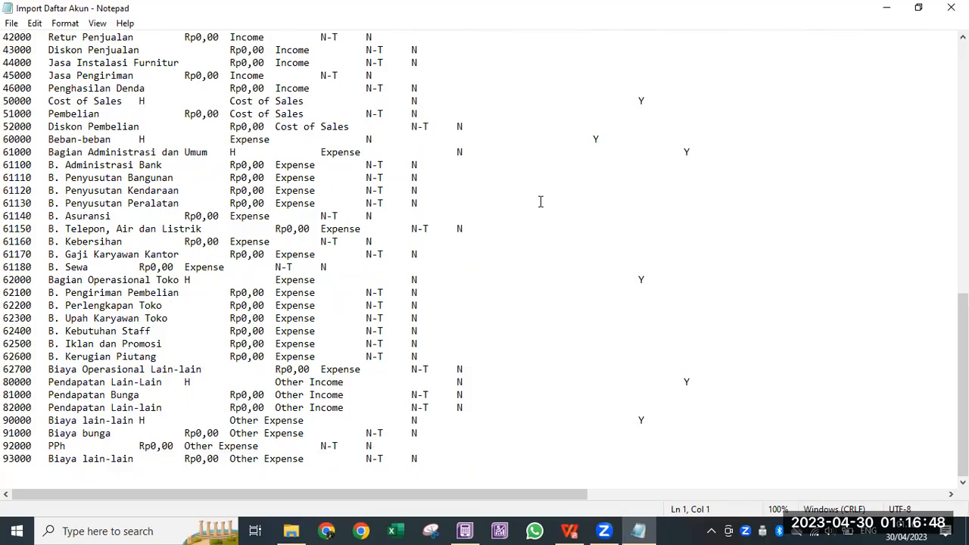
pyautogui.scroll(17, 372, 156)
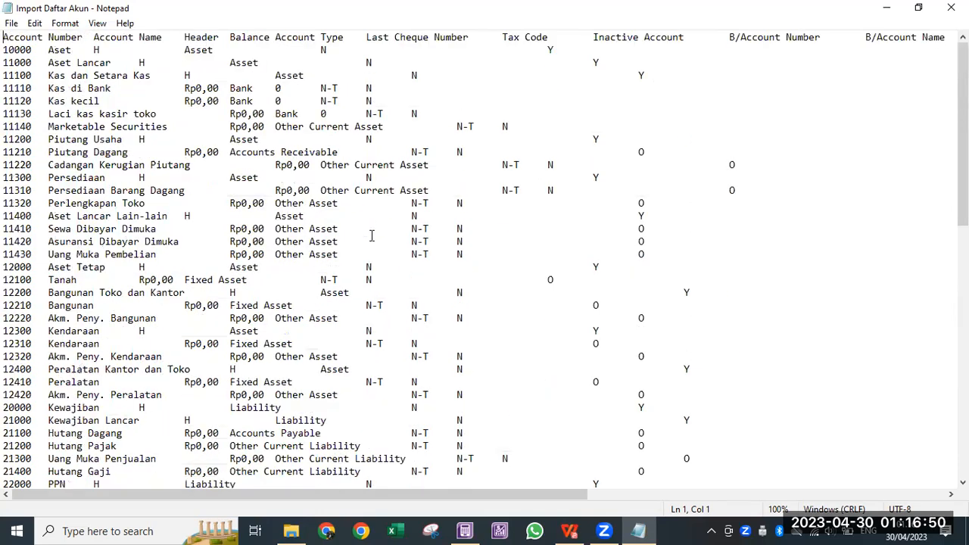
pyautogui.scroll(-11, 356, 238)
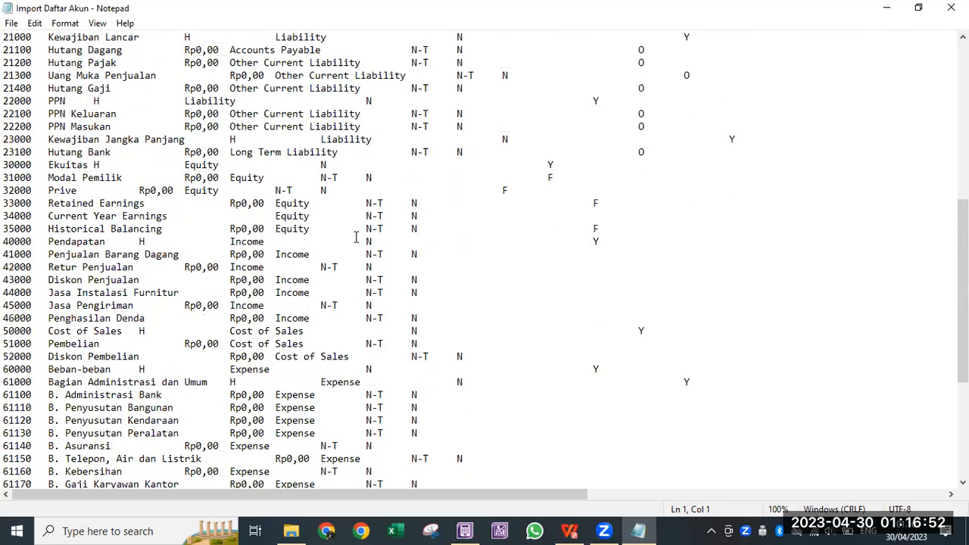
pyautogui.scroll(-2, 387, 353)
pyautogui.scroll(-3, 387, 352)
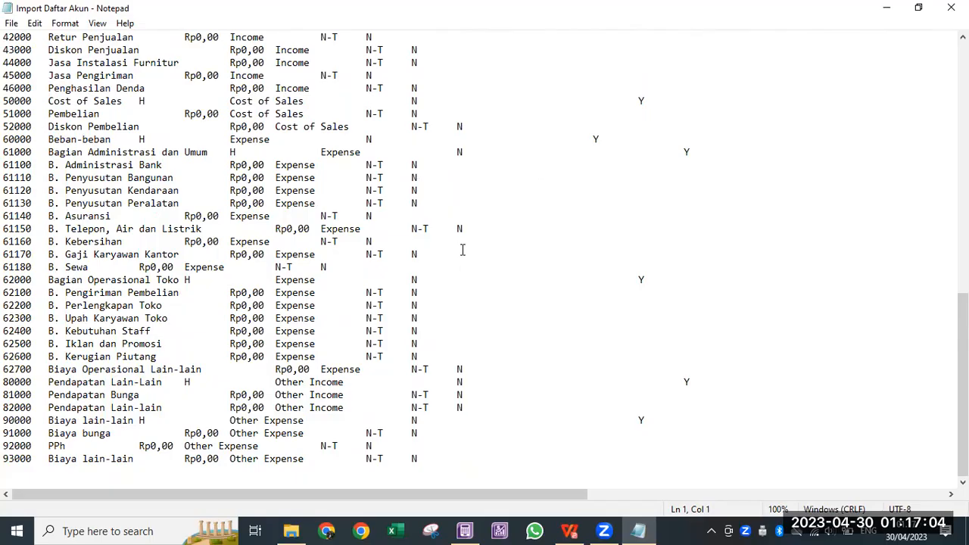
pyautogui.click(952, 8)
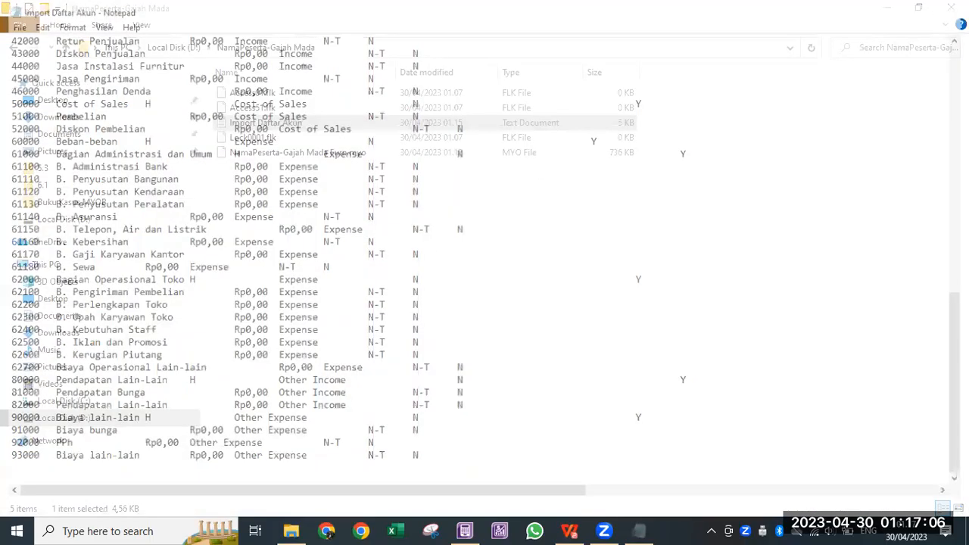
# Switch to ABSS Accounting, start importing accounts, and set Duplicate Records to Update Existing Record.
pyautogui.moveTo(466, 530)
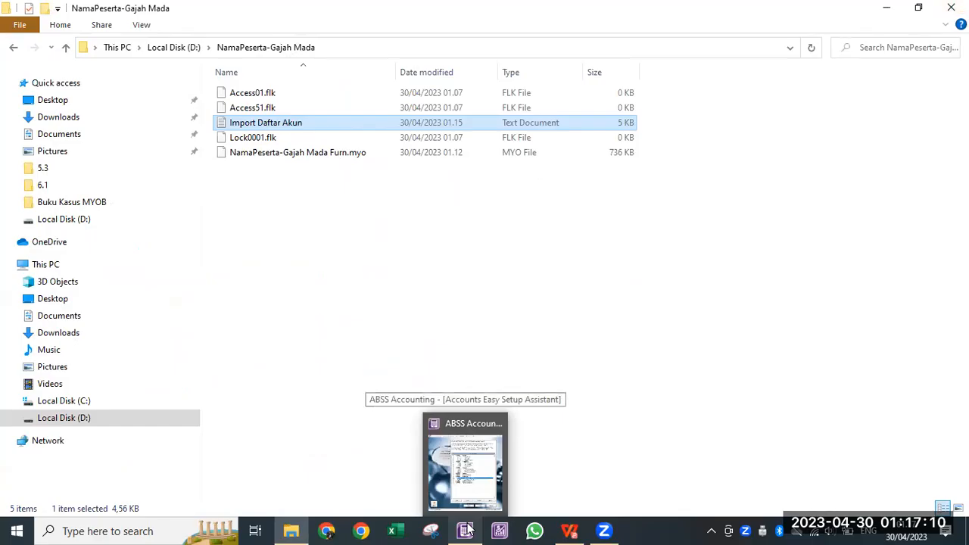
pyautogui.click(466, 531)
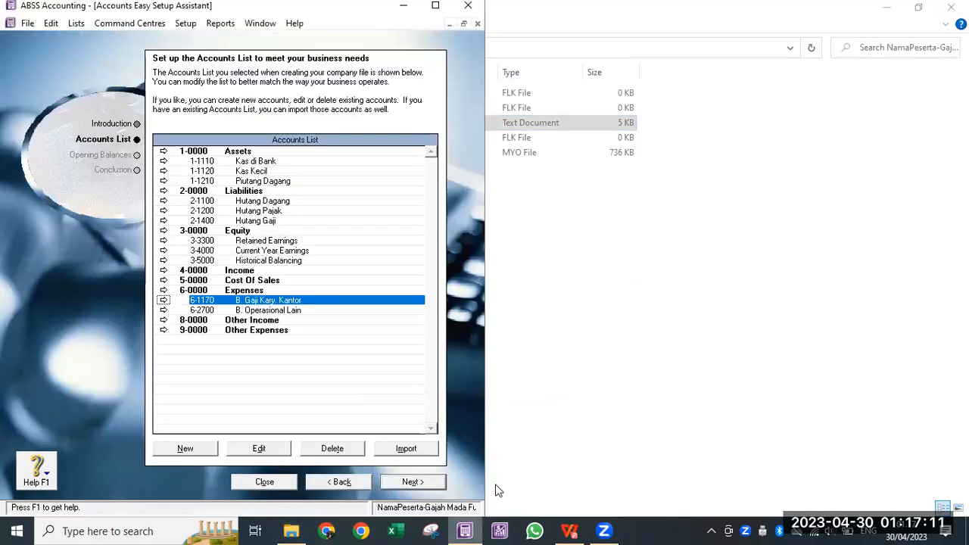
pyautogui.click(407, 450)
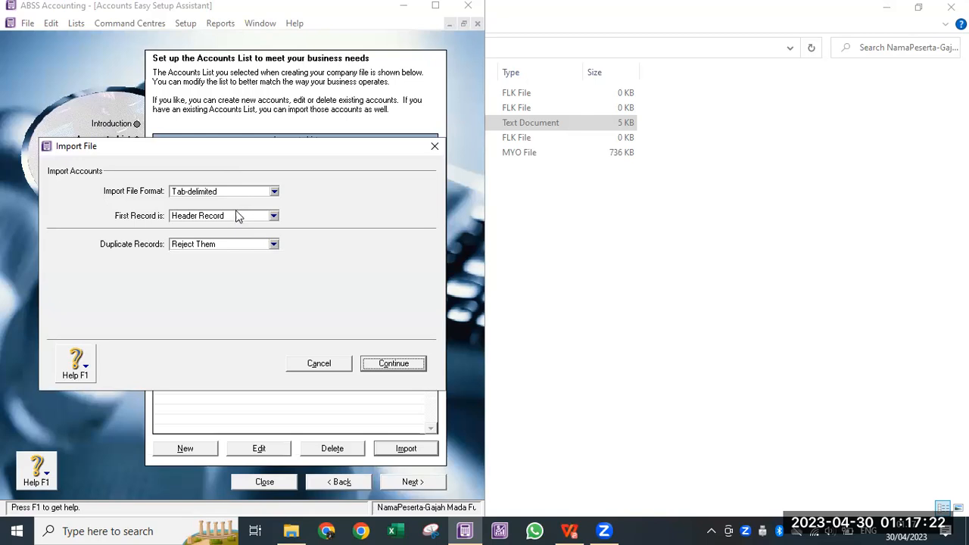
pyautogui.click(240, 246)
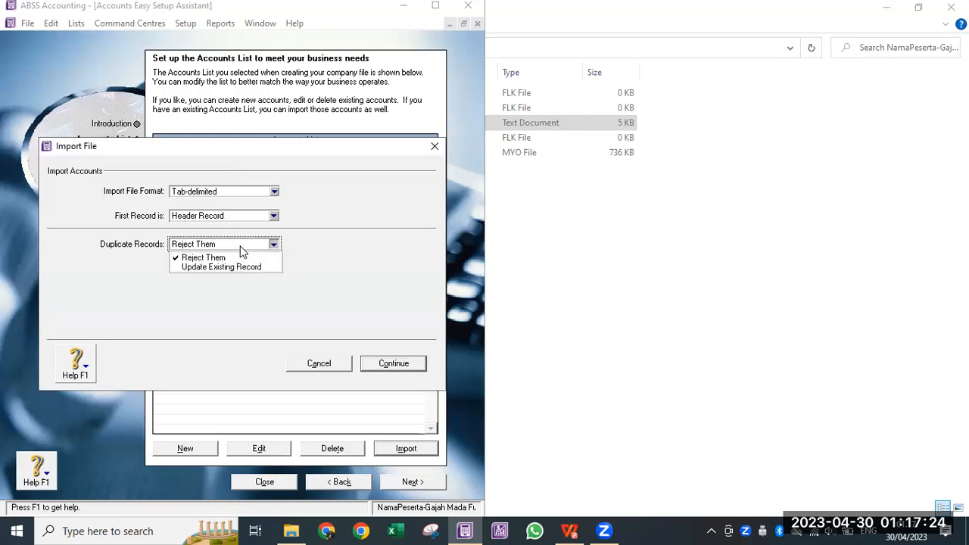
pyautogui.click(217, 268)
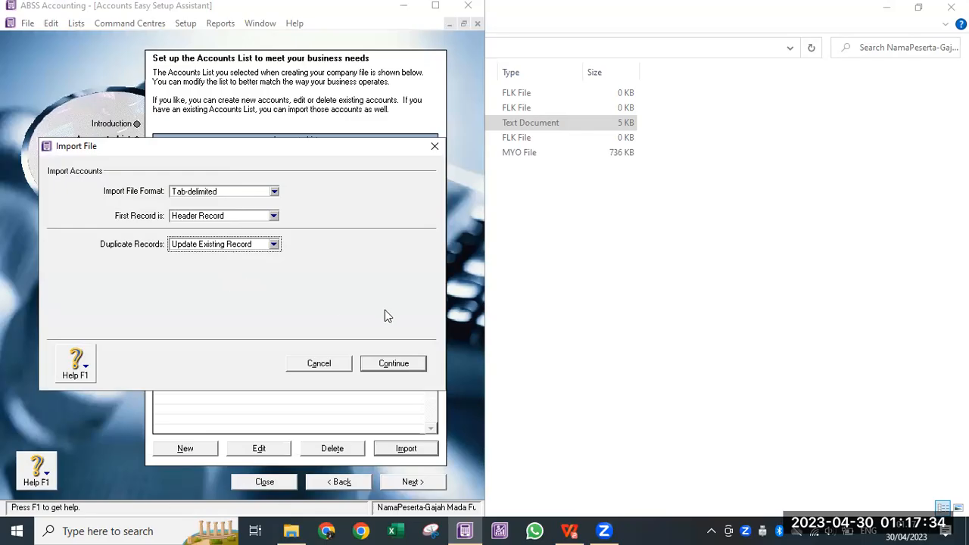
# Continue the tab-delimited import and choose the Import Daftar Akun text file as its source.
pyautogui.click(396, 364)
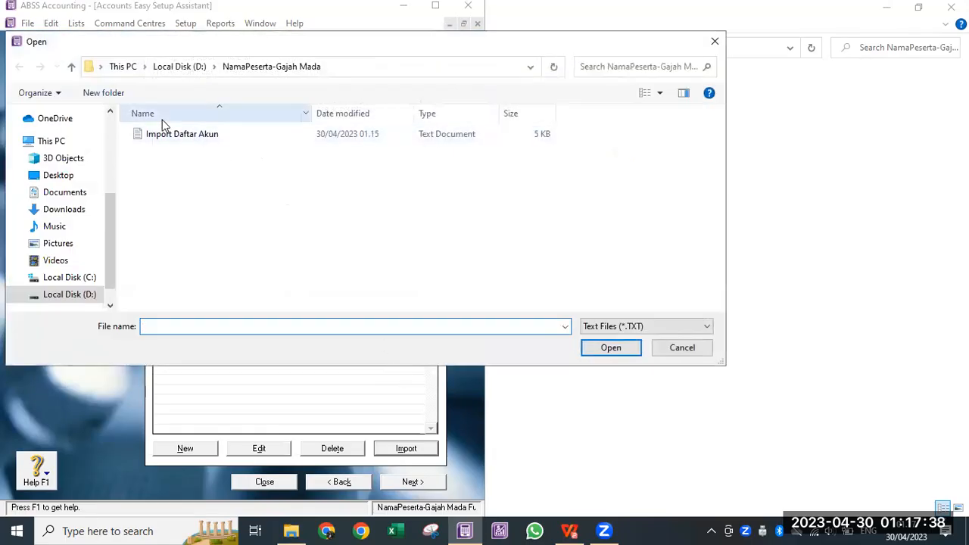
pyautogui.click(169, 135)
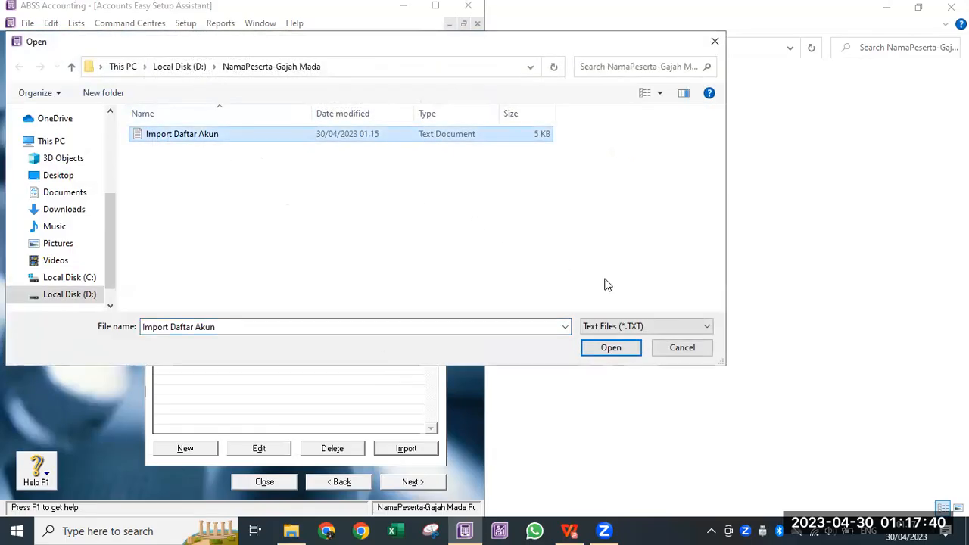
pyautogui.click(631, 352)
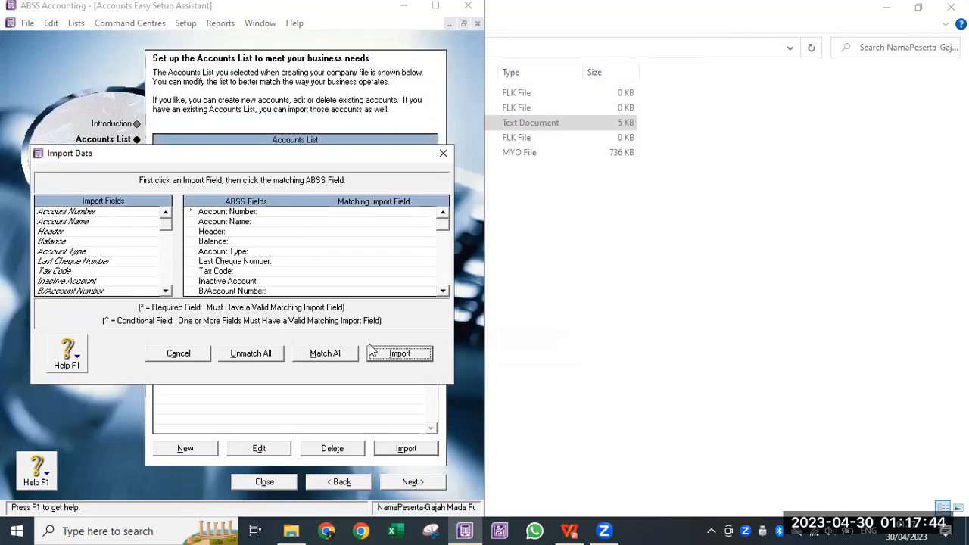
# Match all import fields to the ABSS fields, check the pairs, import the accounts and dismiss the import summary.
pyautogui.click(328, 354)
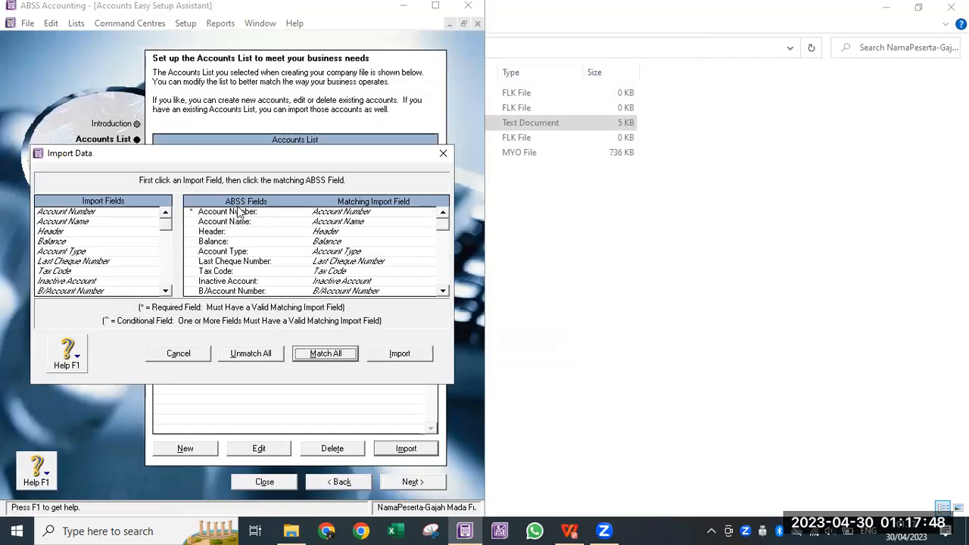
pyautogui.scroll(-2, 371, 212)
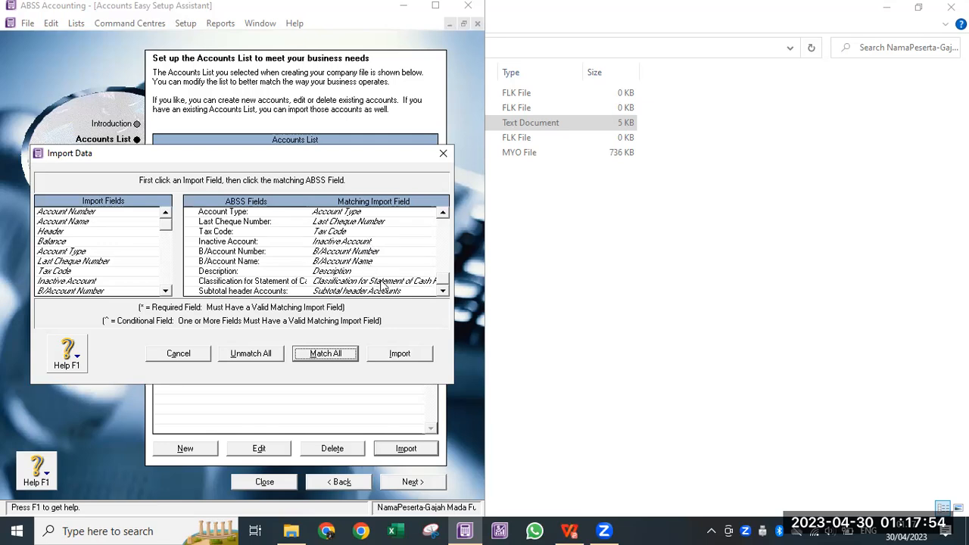
pyautogui.scroll(2, 379, 284)
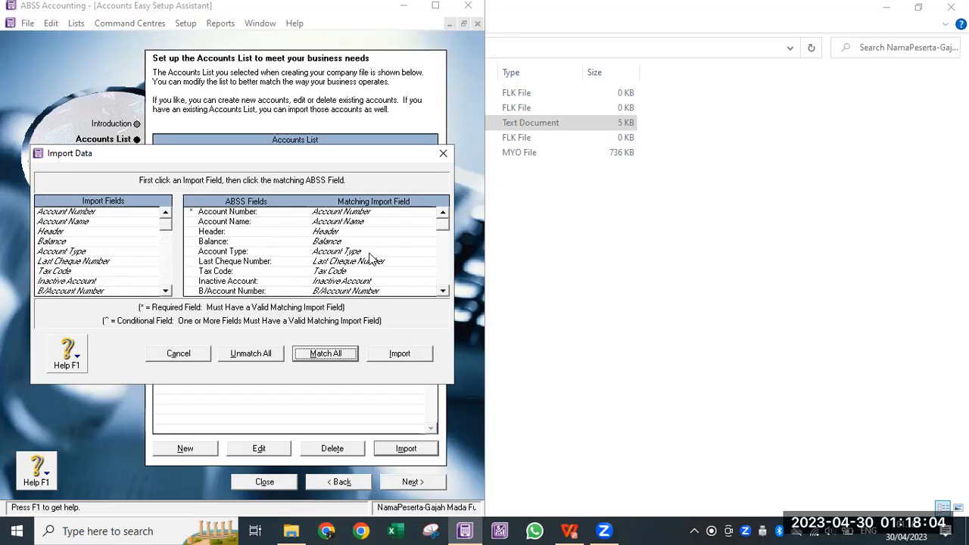
pyautogui.scroll(-2, 370, 259)
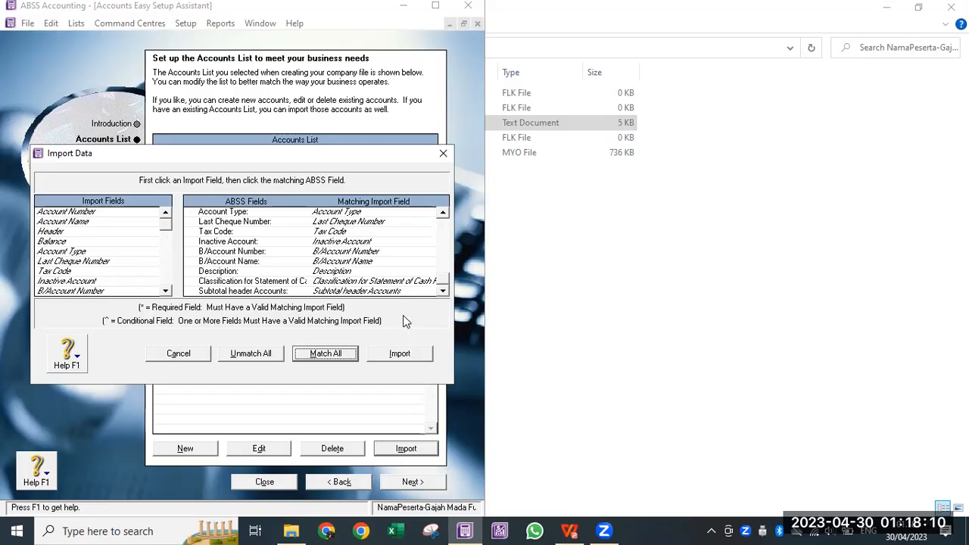
pyautogui.click(401, 355)
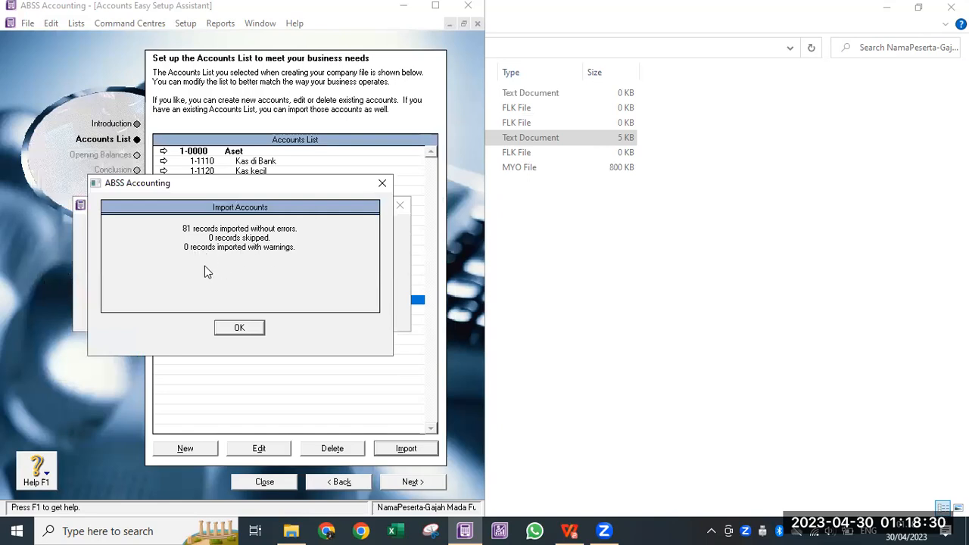
pyautogui.click(240, 329)
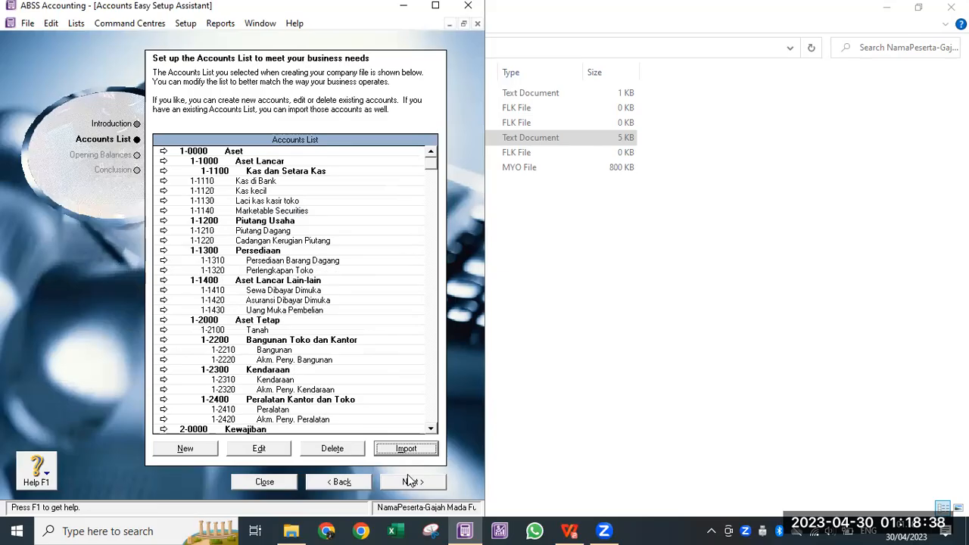
# Switch to File Explorer, open the ABSSLOG text file to review the import results, and close it.
pyautogui.click(642, 306)
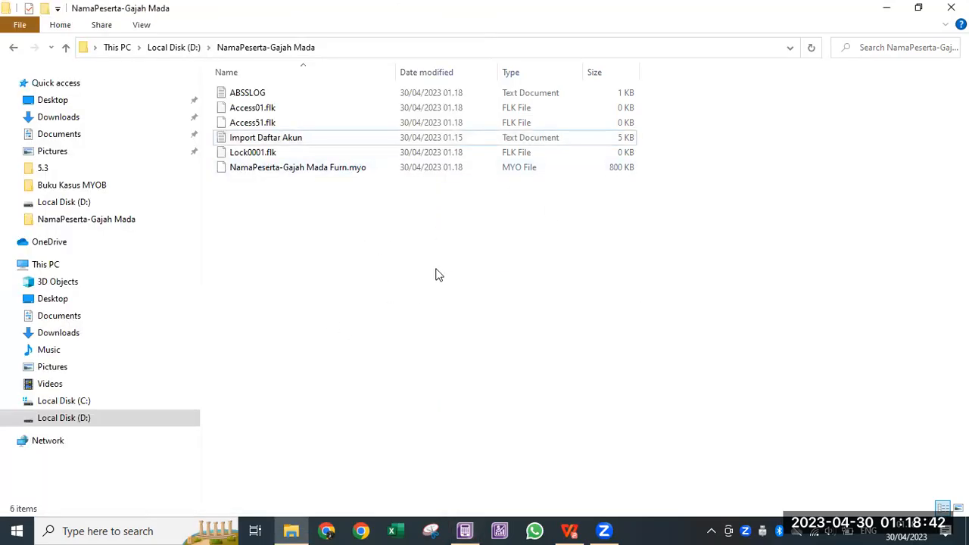
pyautogui.click(258, 93)
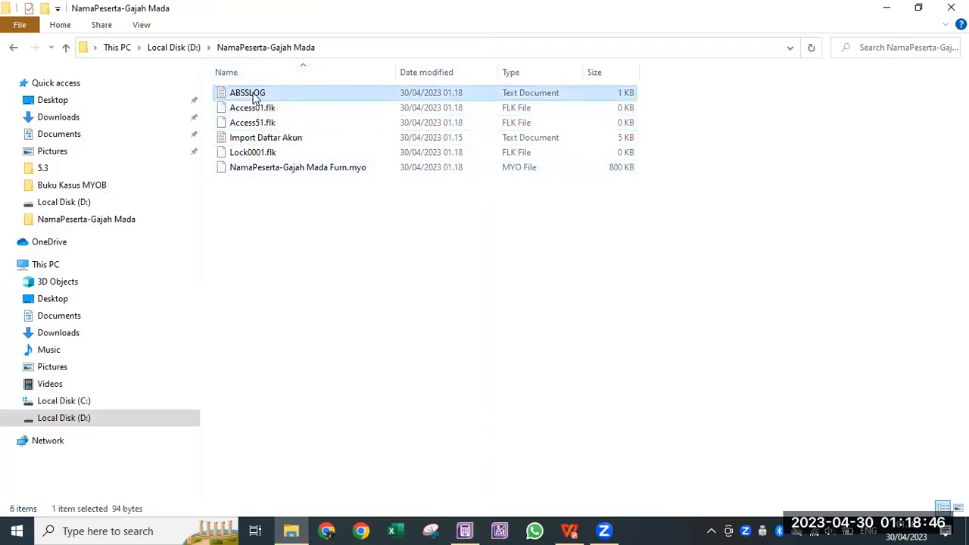
pyautogui.doubleClick(272, 93)
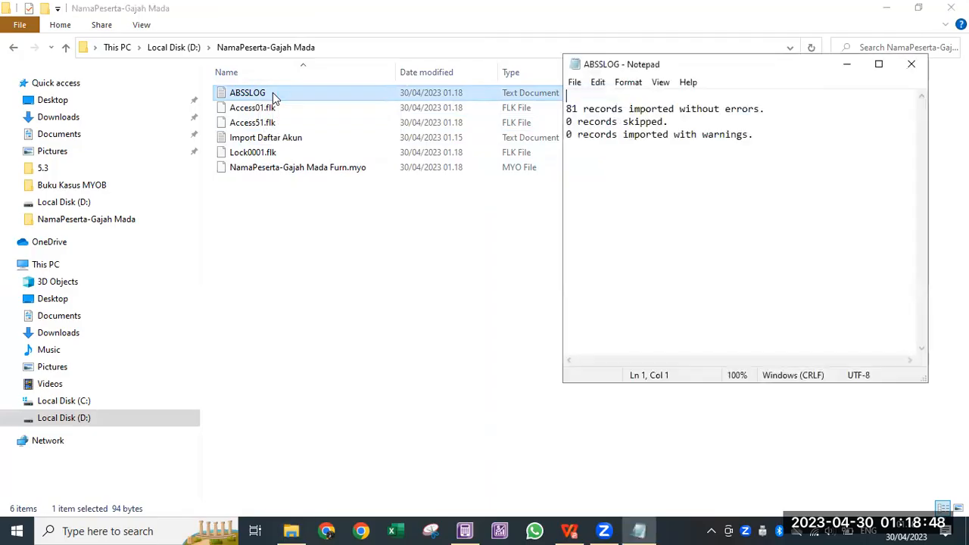
pyautogui.click(879, 65)
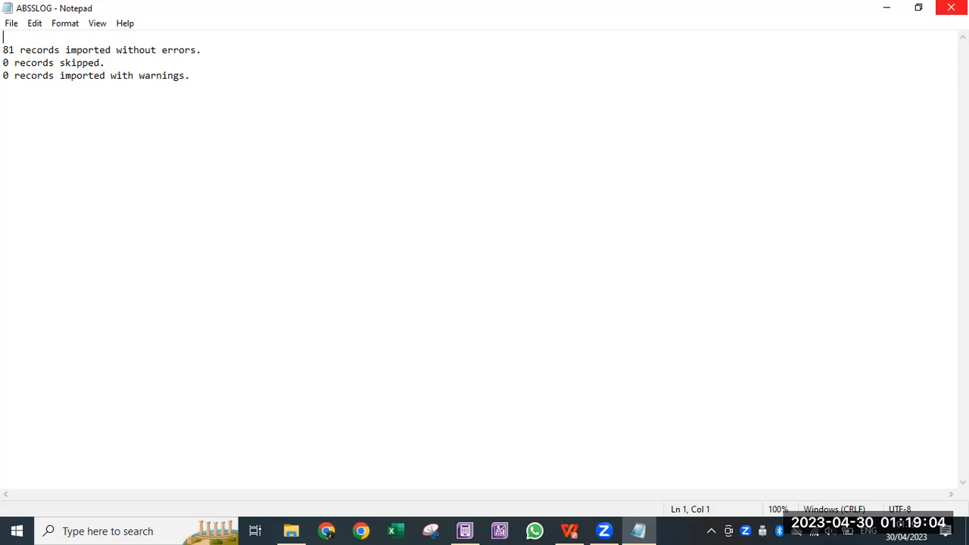
pyautogui.click(951, 7)
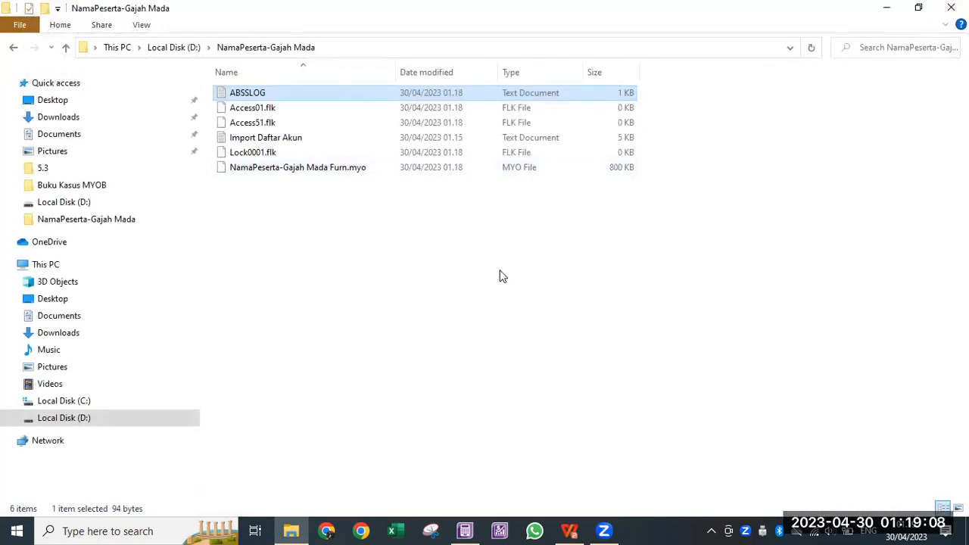
# Switch to ABSS Accounting and maximize its window.
pyautogui.click(466, 531)
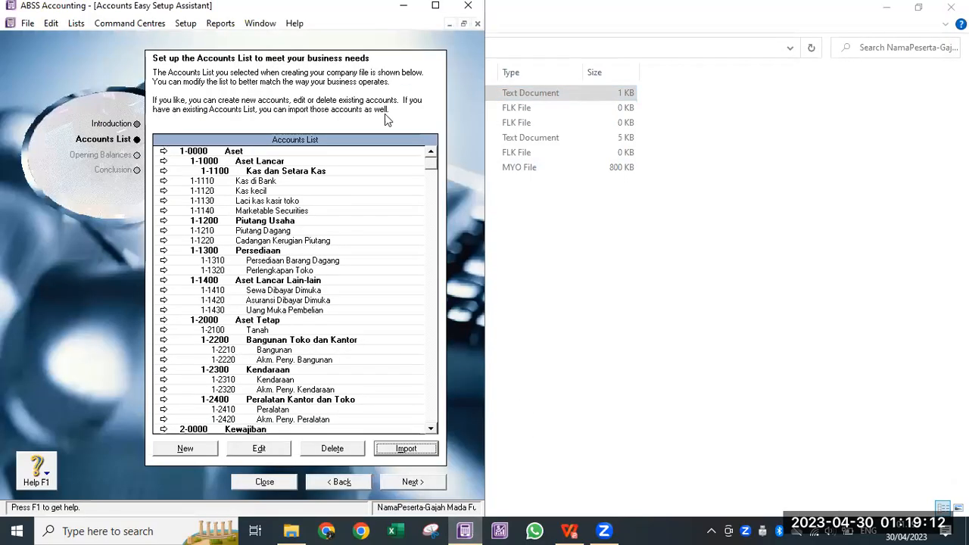
pyautogui.click(435, 5)
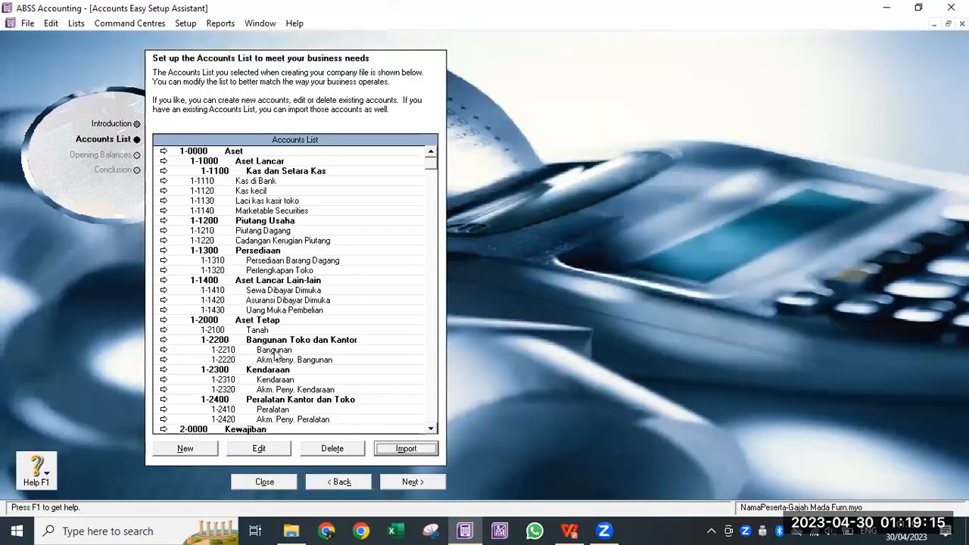
pyautogui.click(29, 23)
pyautogui.moveTo(78, 253)
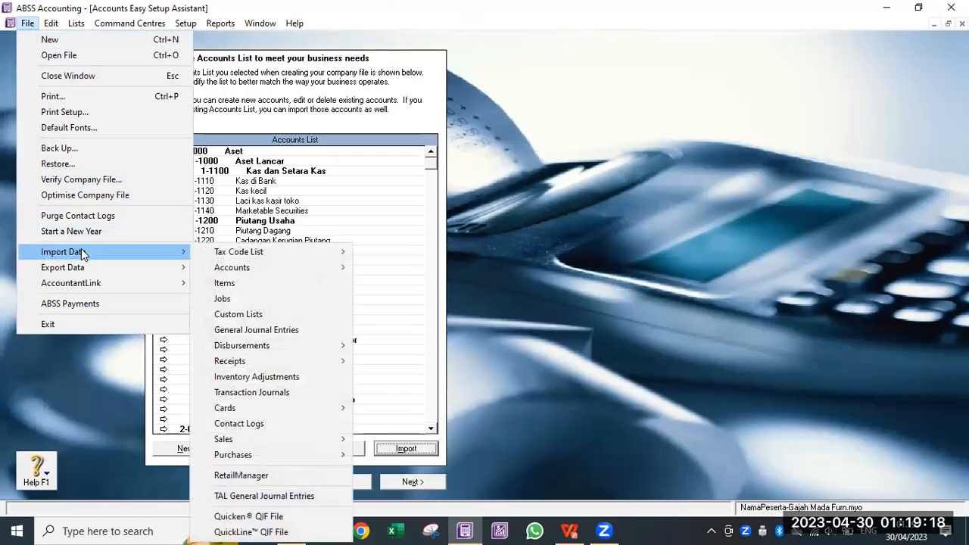
pyautogui.moveTo(249, 271)
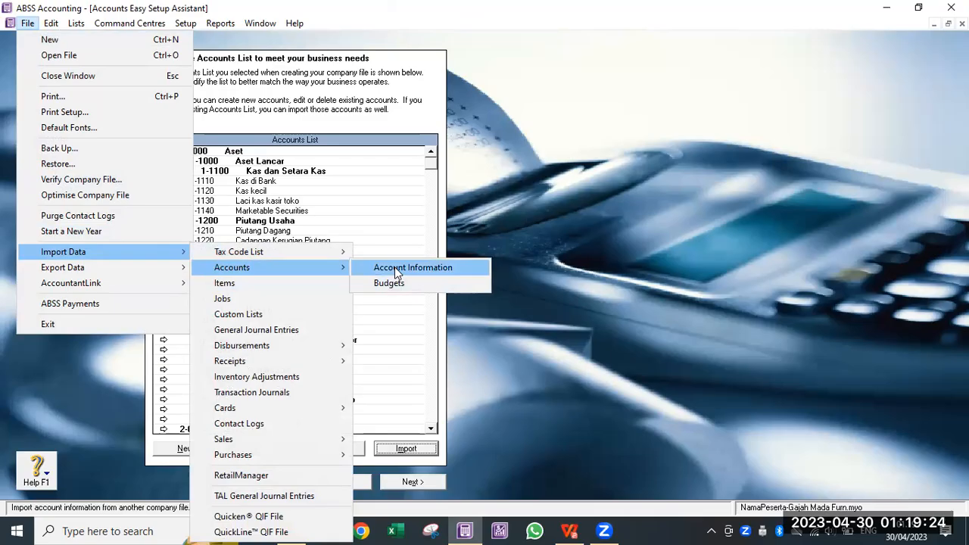
pyautogui.click(396, 272)
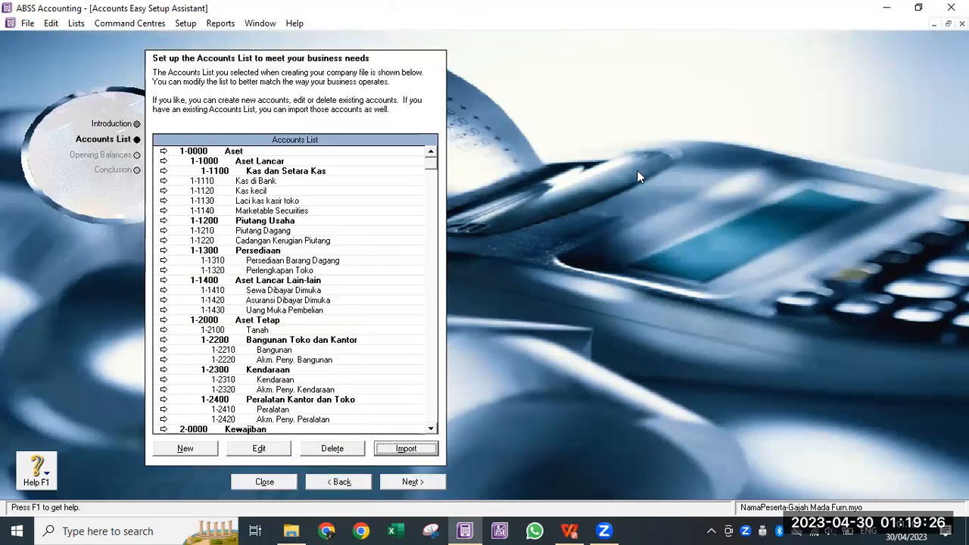
pyautogui.click(263, 193)
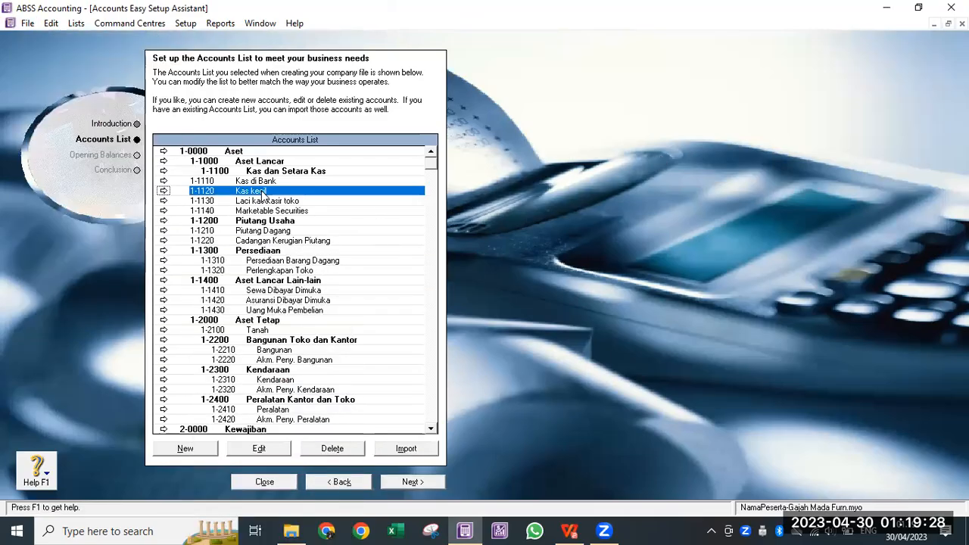
# Advance to the opening balances and bring up the 30 April 2022 balance table in the WPS Office PDF beside them.
pyautogui.click(421, 485)
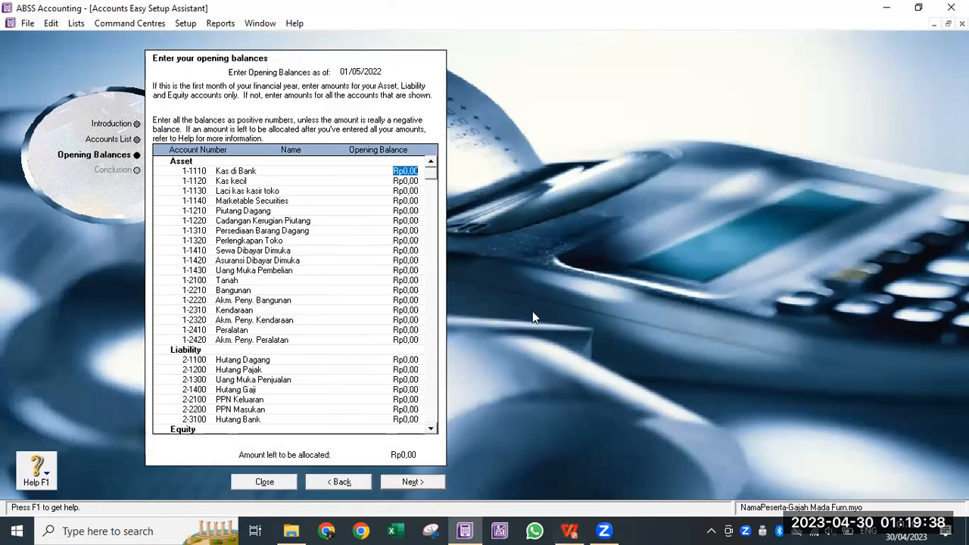
pyautogui.press('super+Left')
pyautogui.click(573, 530)
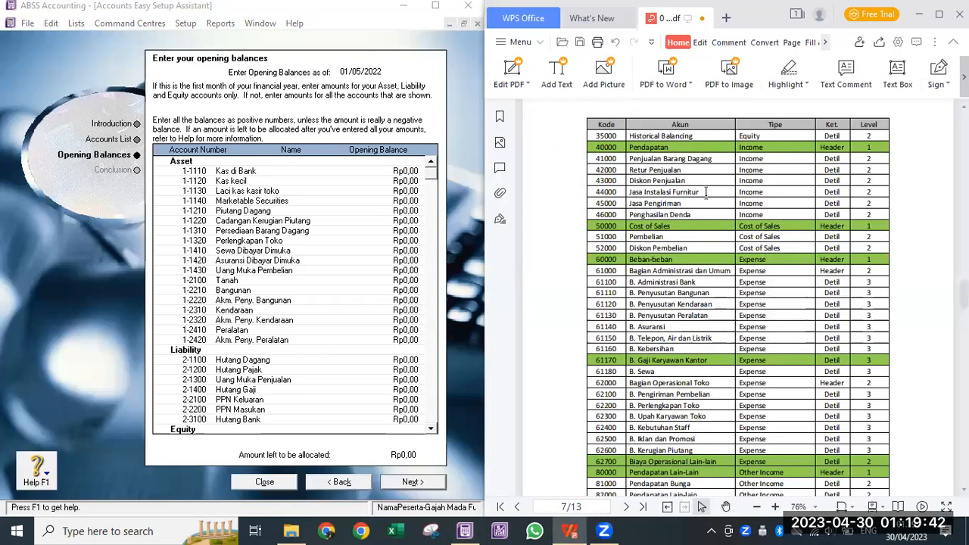
pyautogui.scroll(-10, 729, 318)
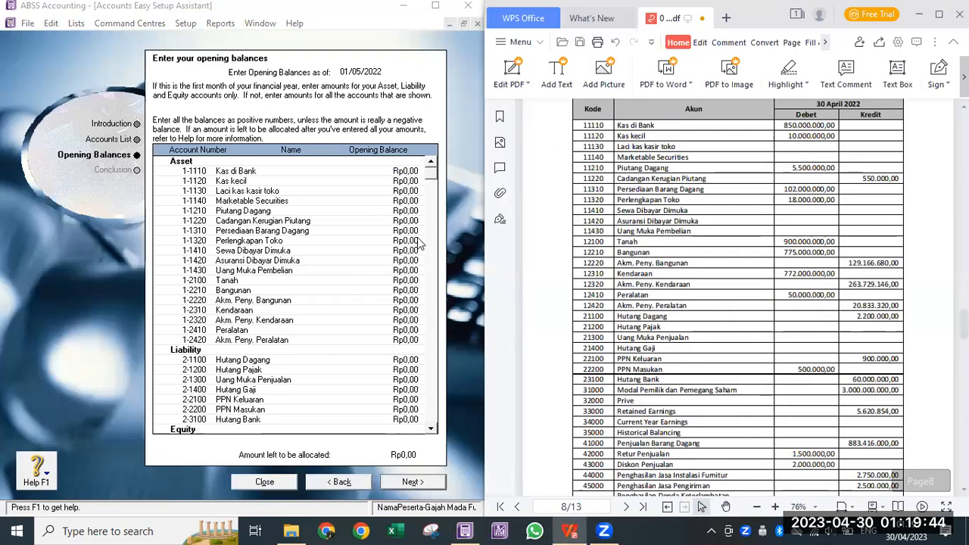
# Enter Rp8.500.000.000 as the opening balance of Kas di Bank and shorten it to Rp8.500.000.
pyautogui.click(391, 171)
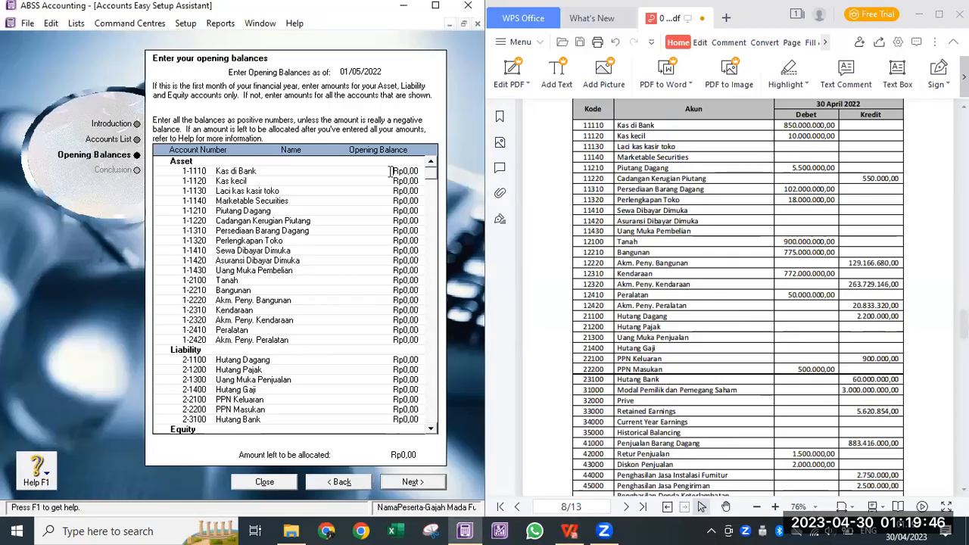
pyautogui.write('8.500.000.000')
pyautogui.press('Tab')
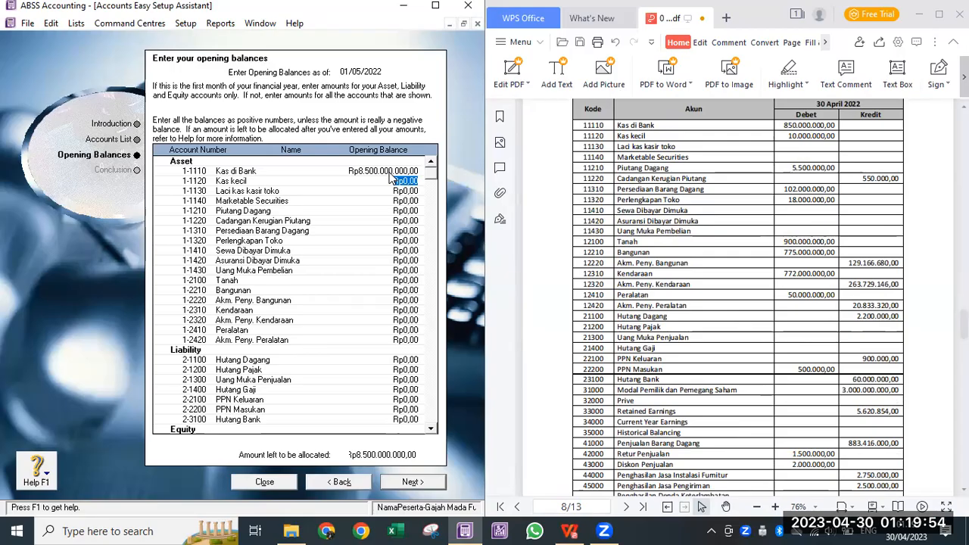
pyautogui.click(394, 171)
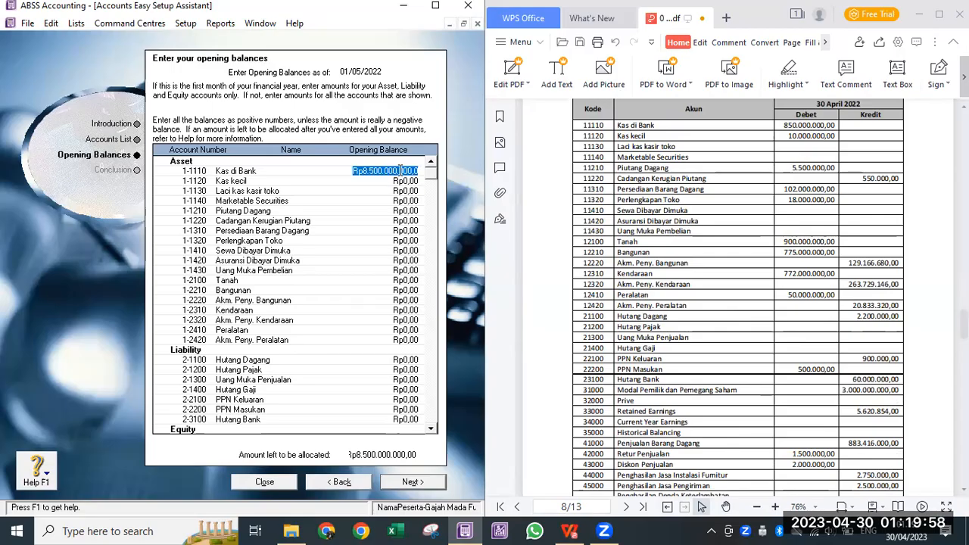
pyautogui.click(402, 171)
pyautogui.press('BackSpace')
pyautogui.press('BackSpace')
pyautogui.press('BackSpace')
pyautogui.press('BackSpace')
pyautogui.press('BackSpace')
pyautogui.press('BackSpace')
pyautogui.press('BackSpace')
pyautogui.press('BackSpace')
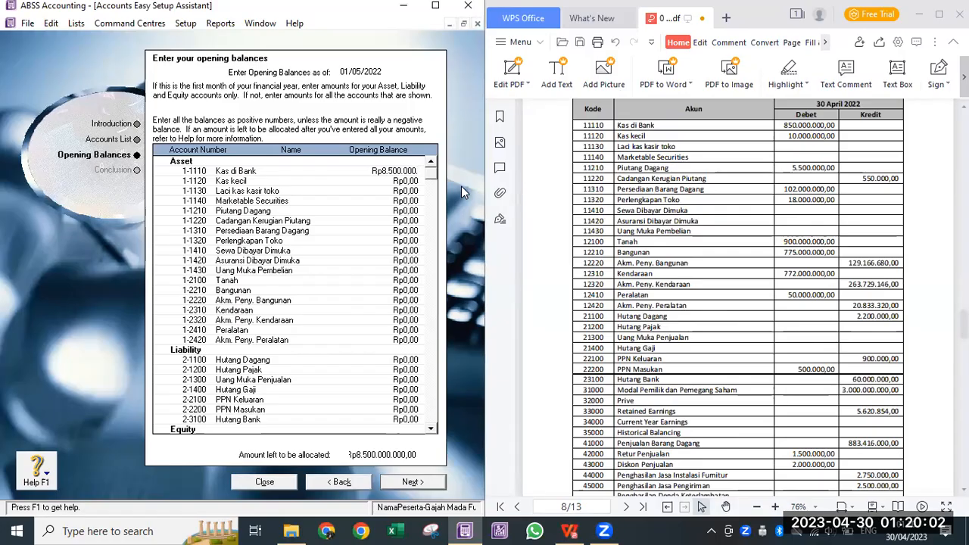
pyautogui.press('Tab')
# Set the opening balances of Kas di Bank to Rp850.000.000 and Kas kecil to Rp10.000.000.
pyautogui.click(393, 171)
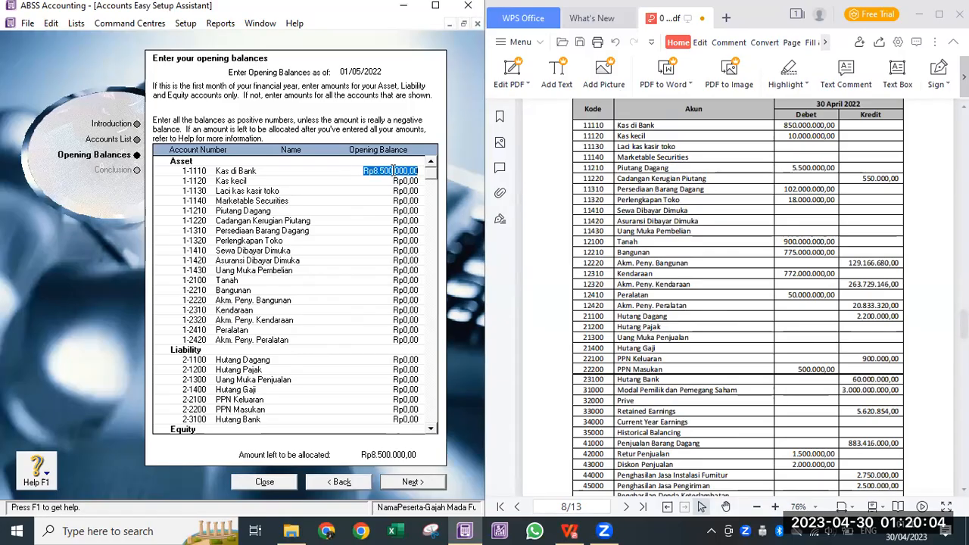
pyautogui.write('850.000.000')
pyautogui.press('Tab')
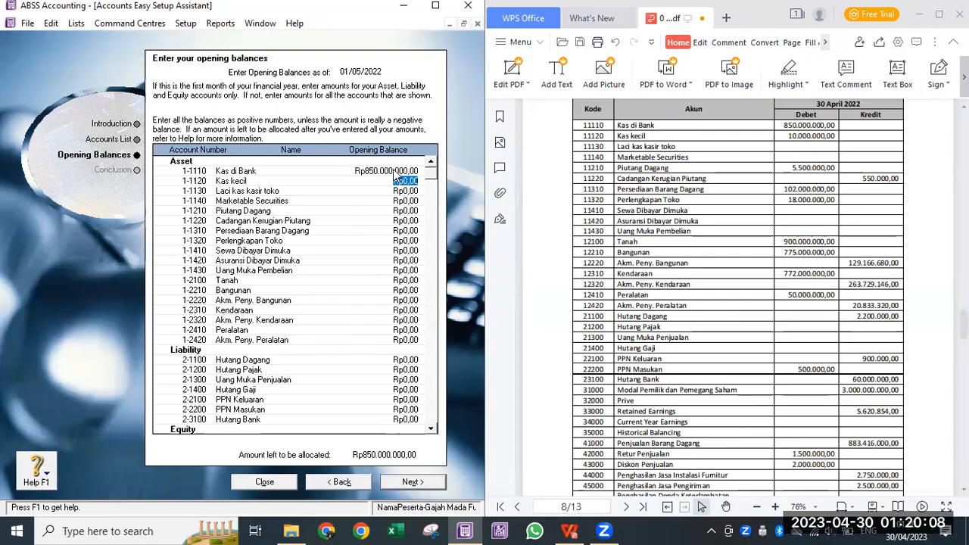
pyautogui.write('10.000.000')
pyautogui.press('Tab')
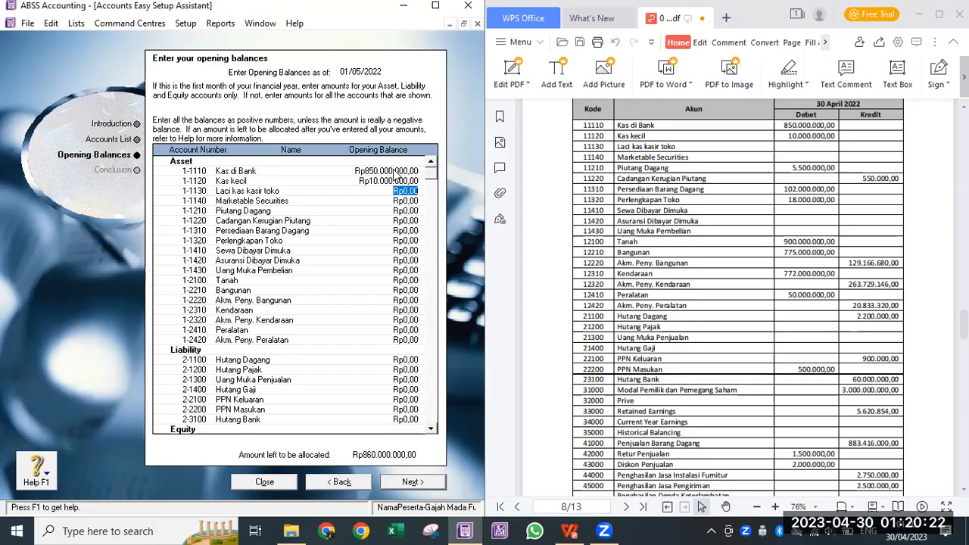
# Set the opening balances of Piutang Dagang to Rp5.500.000 and Cadangan Kerugian Piutang to -Rp550.000.
pyautogui.press('Tab')
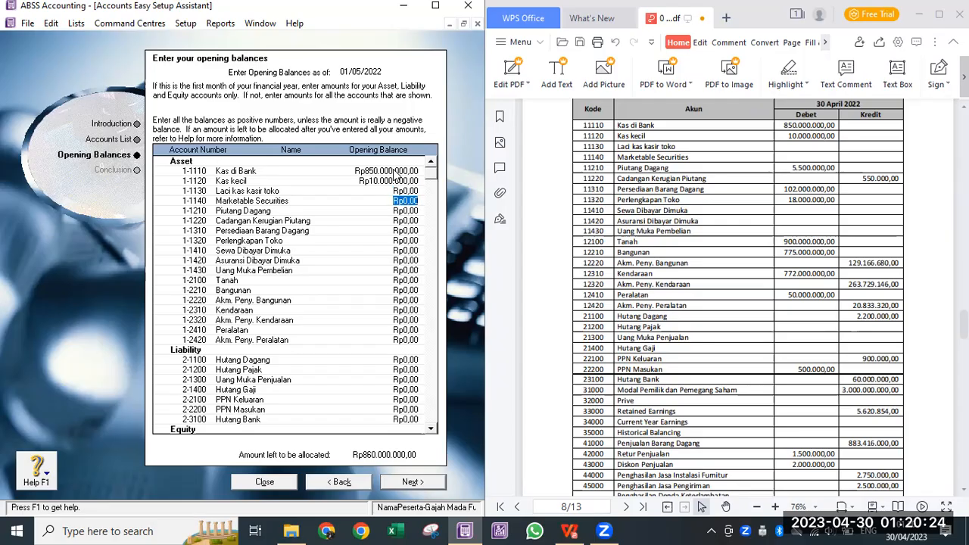
pyautogui.press('Tab')
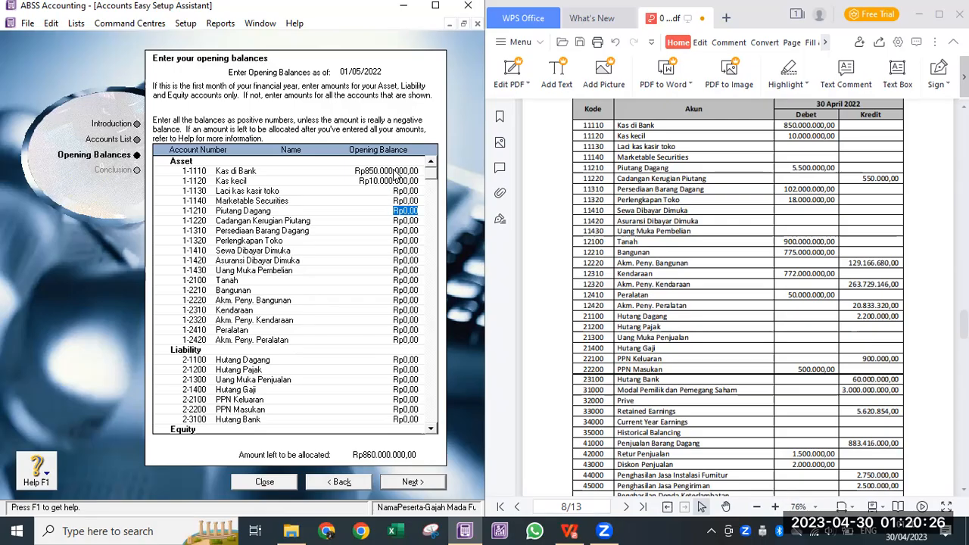
pyautogui.write('5500000')
pyautogui.press('Tab')
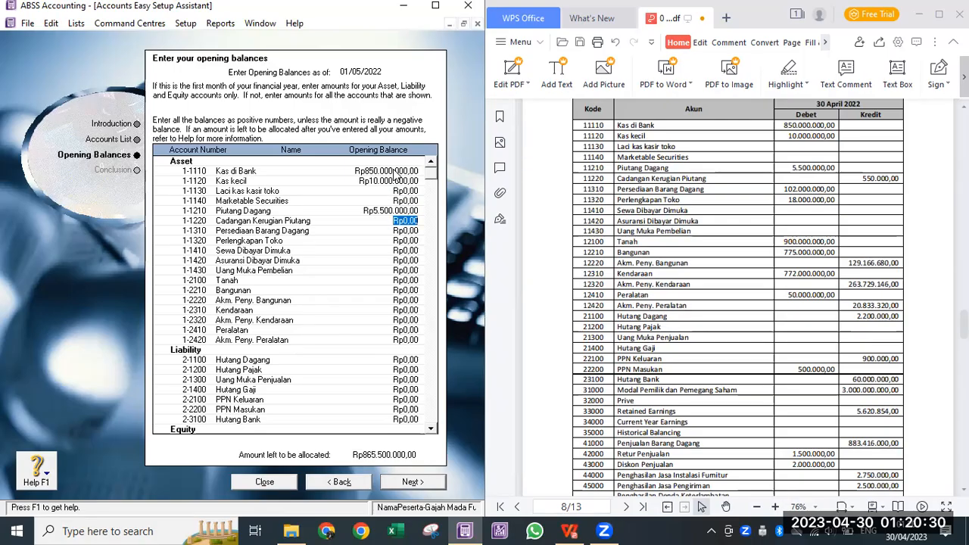
pyautogui.write('-Rp')
pyautogui.write('550.')
pyautogui.write('000')
pyautogui.press('Tab')
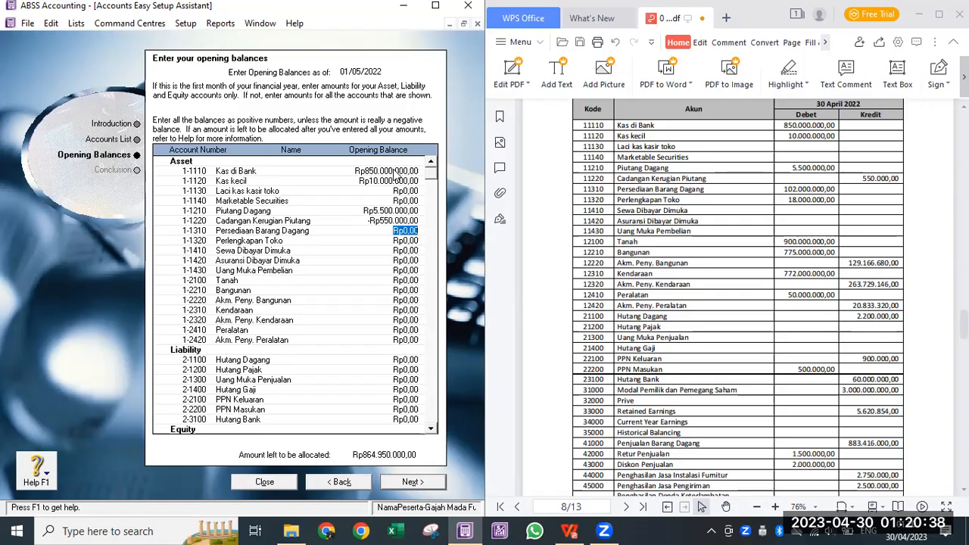
# Set the opening balances of Persediaan Barang Dagang to Rp102.000.000 and Perlengkapan Toko to Rp18.000.000.
pyautogui.write('102.000.000')
pyautogui.press('Tab')
pyautogui.write('15000000')
pyautogui.press('Tab')
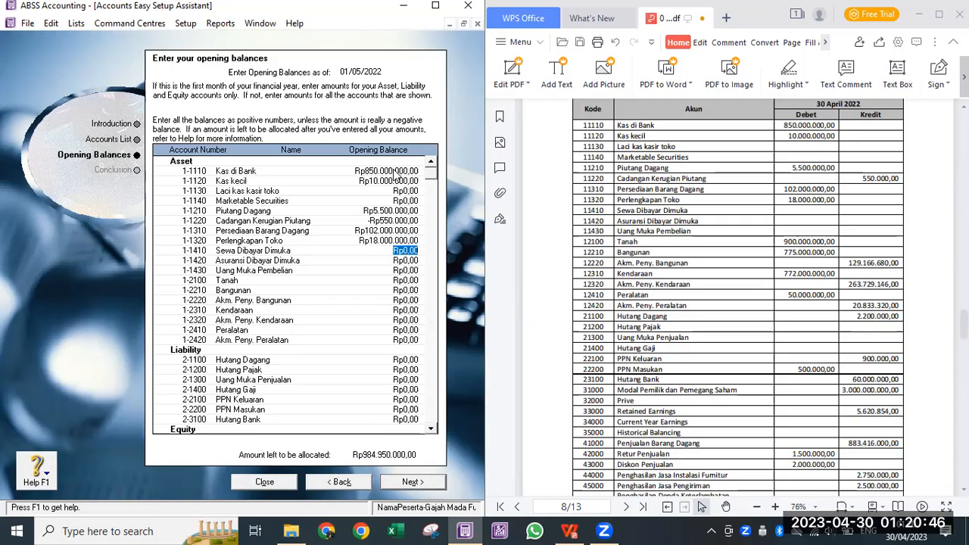
# Set the opening balances of Tanah to Rp900.000.000 and Bangunan to Rp775.000.000.
pyautogui.press('Tab')
pyautogui.press('Tab')
pyautogui.press('Tab')
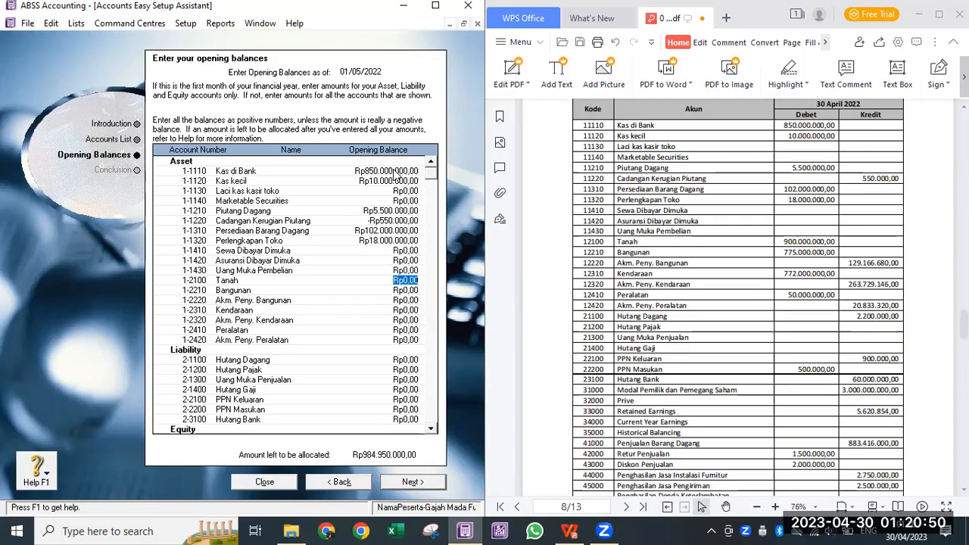
pyautogui.write('900000000')
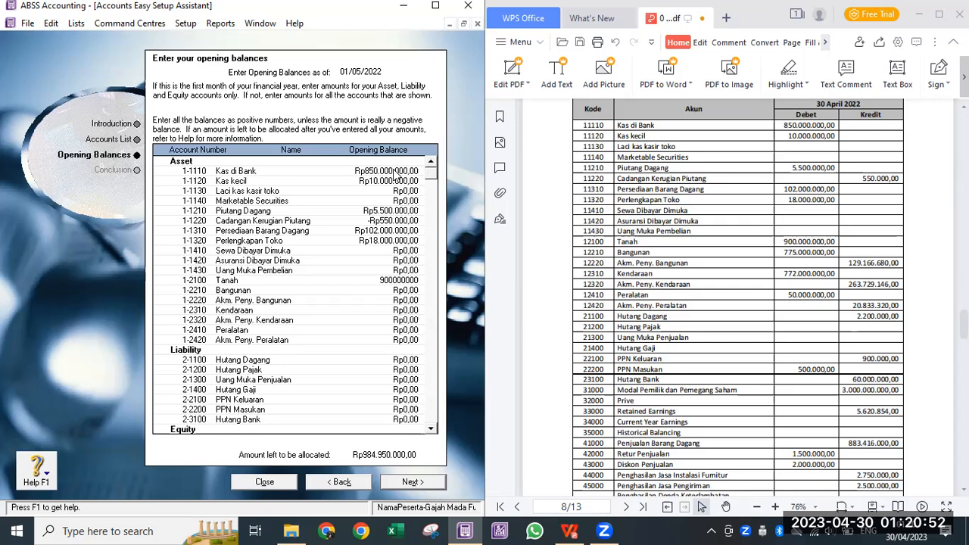
pyautogui.press('Tab')
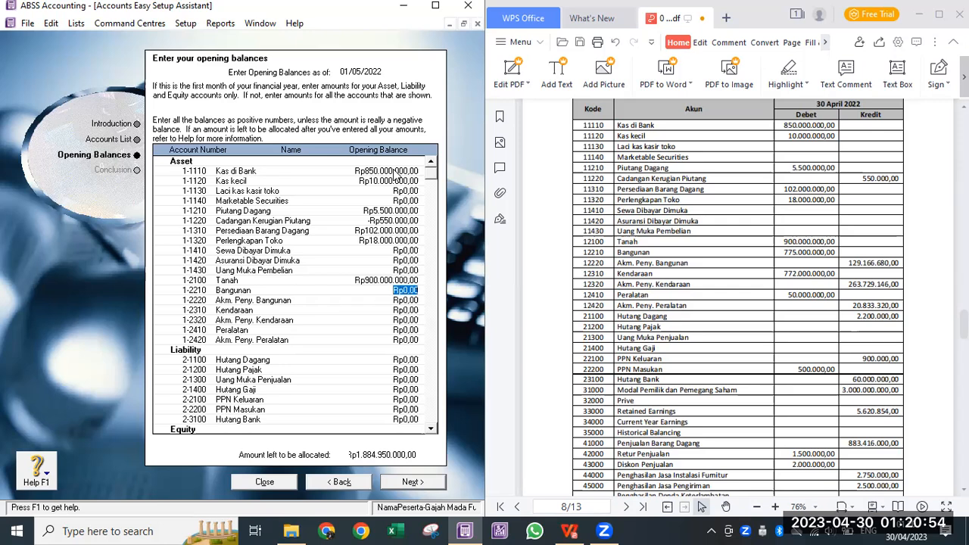
pyautogui.write('77')
pyautogui.write('5.000.000')
pyautogui.press('Tab')
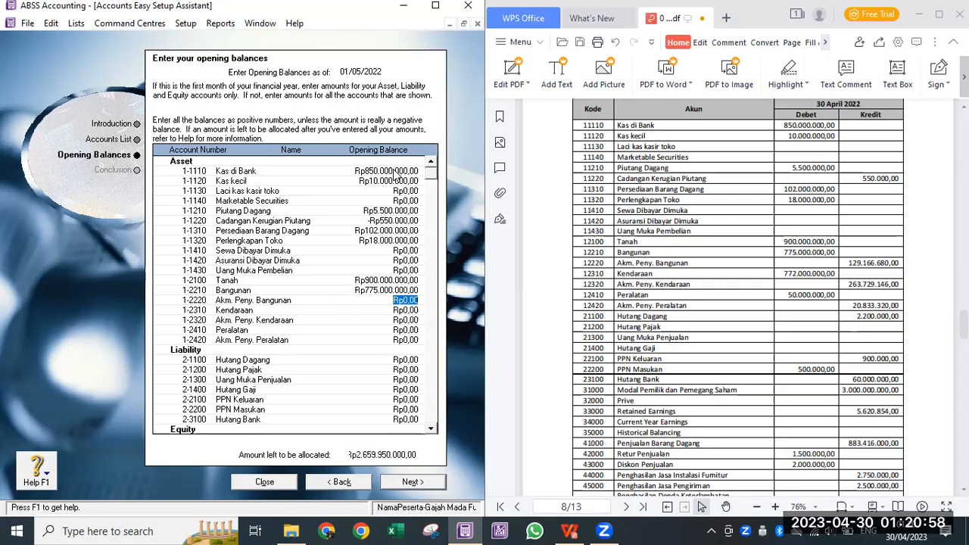
# Set the opening balances of Akm. Peny. Bangunan to -Rp129.166.680 and Kendaraan to Rp772.000.000.
pyautogui.write('-Rp')
pyautogui.write('129.')
pyautogui.write('1')
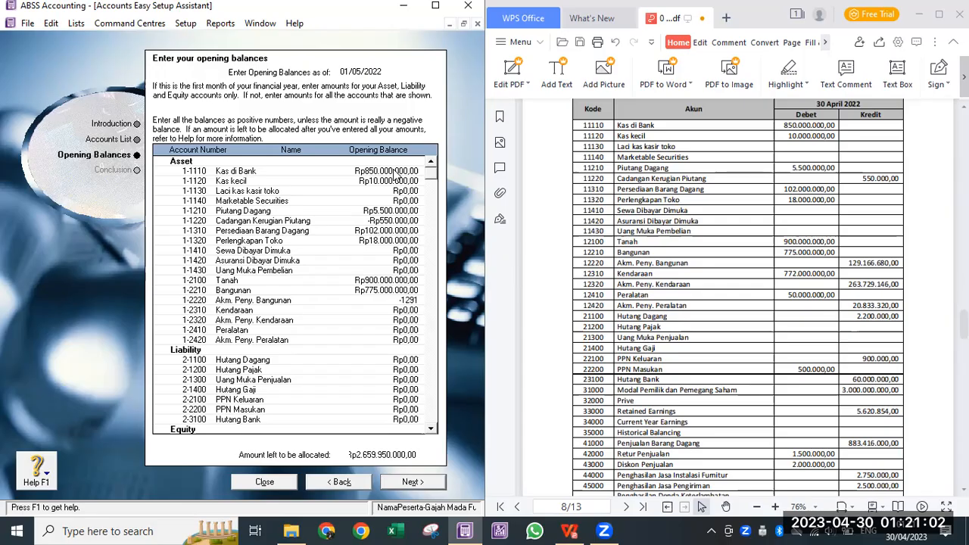
pyautogui.write('66.680')
pyautogui.press('Tab')
pyautogui.write('7')
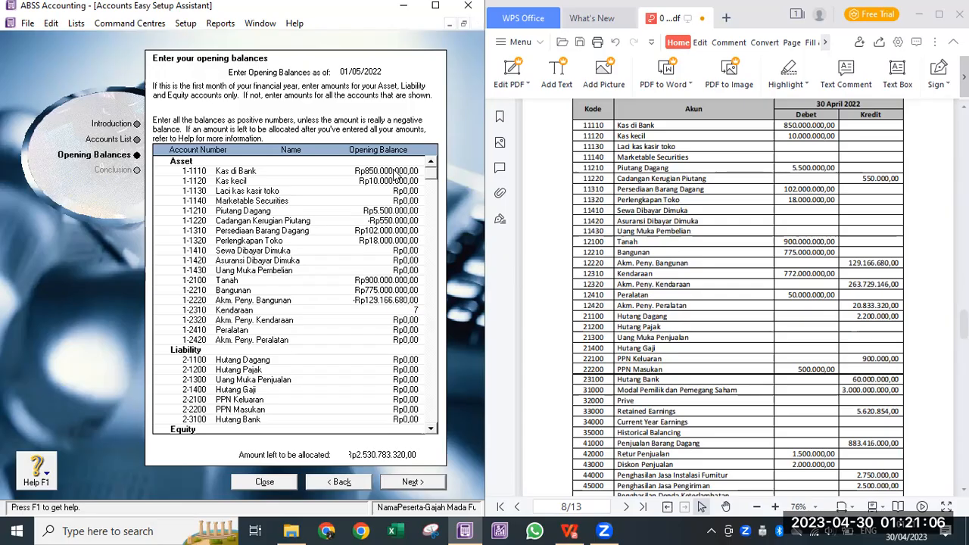
pyautogui.write('72000000')
pyautogui.press('Tab')
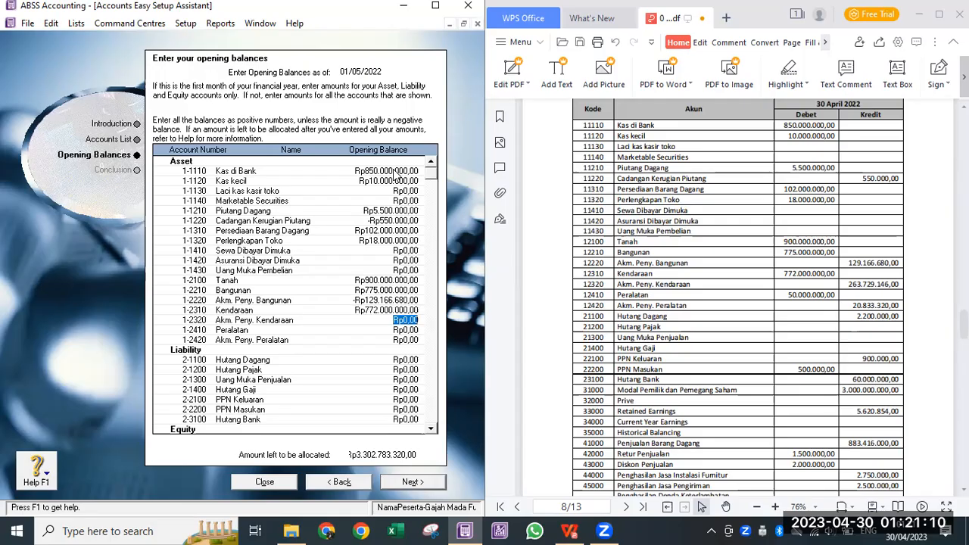
# Set the opening balances of Akm. Peny. Kendaraan to Rp263.729.146 and Peralatan to Rp50.000.000.
pyautogui.write('263.729.146')
pyautogui.press('Tab')
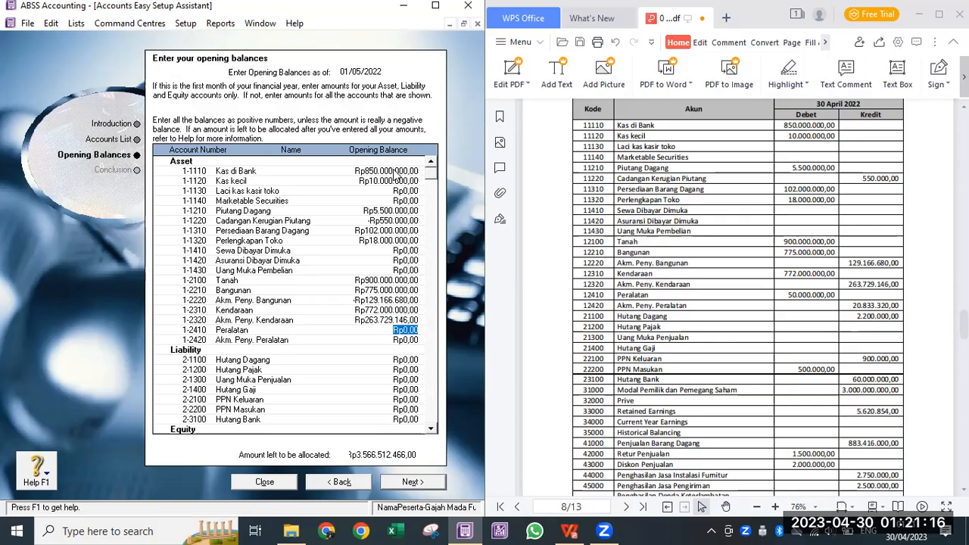
pyautogui.write('50000000')
pyautogui.press('Tab')
# Set the opening balance of Akm. Peny. Peralatan to -Rp20.833.320.
pyautogui.write('-Rp20.')
pyautogui.write('8')
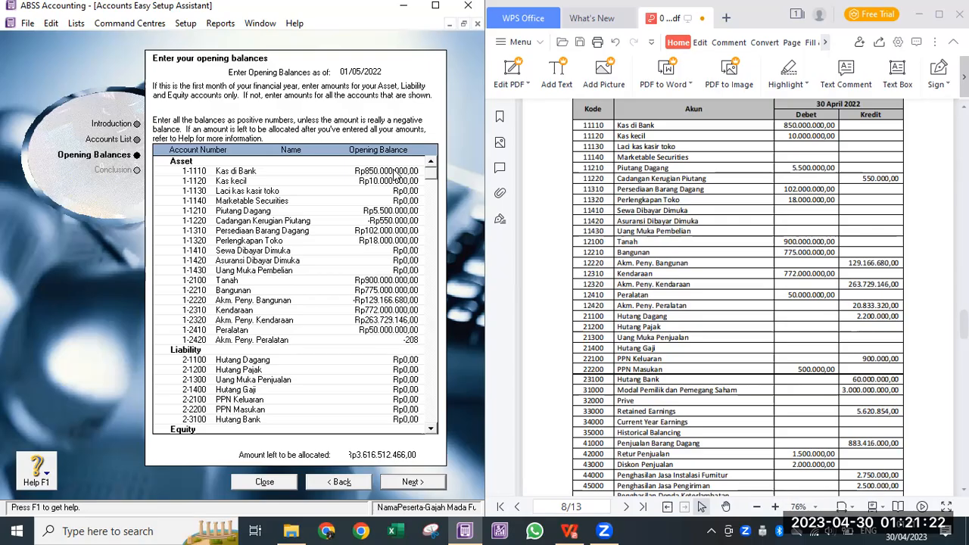
pyautogui.write('33.320')
pyautogui.press('Tab')
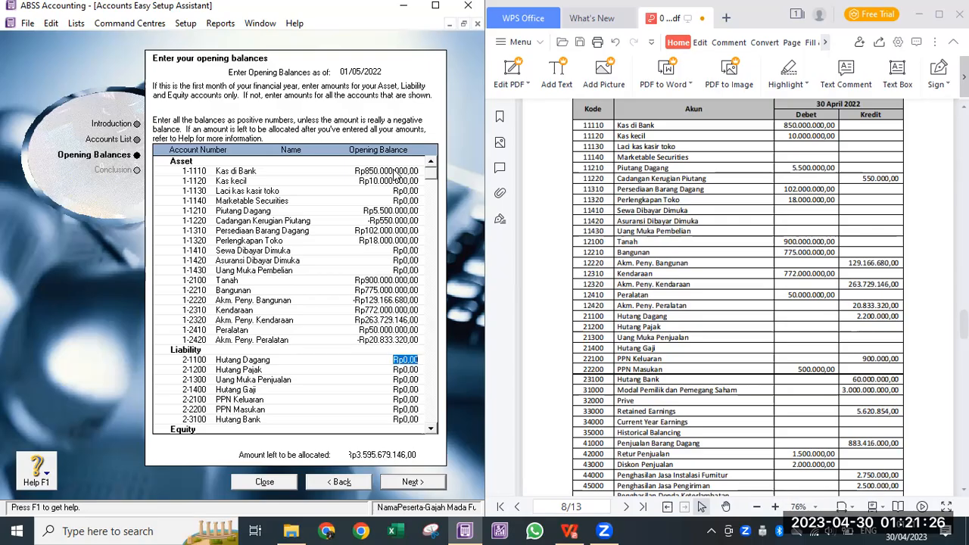
# Set the opening balances of Hutang Dagang to Rp2.200.000 and PPN Keluaran to Rp900.000.
pyautogui.scroll(-3, 331, 263)
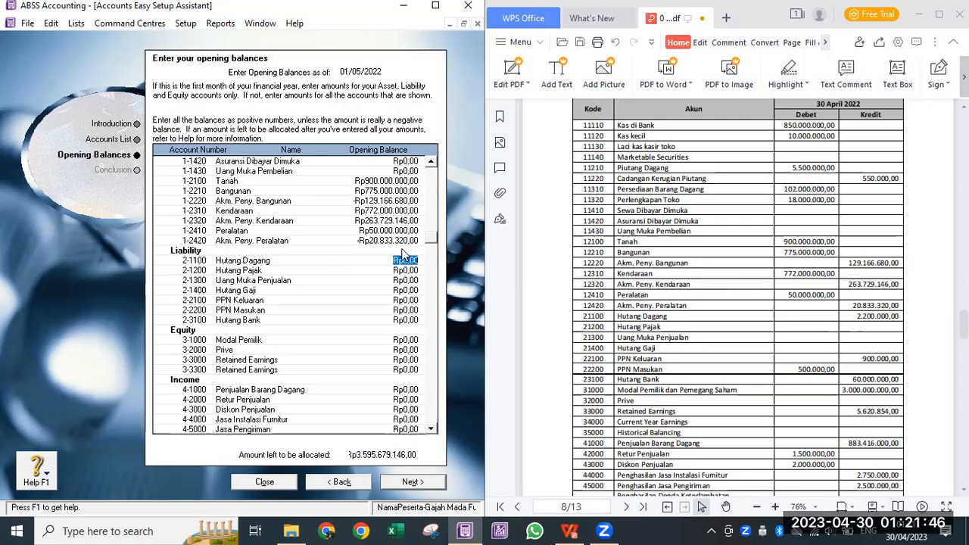
pyautogui.write('2.200.000')
pyautogui.press('Tab')
pyautogui.press('Tab')
pyautogui.press('Tab')
pyautogui.press('Tab')
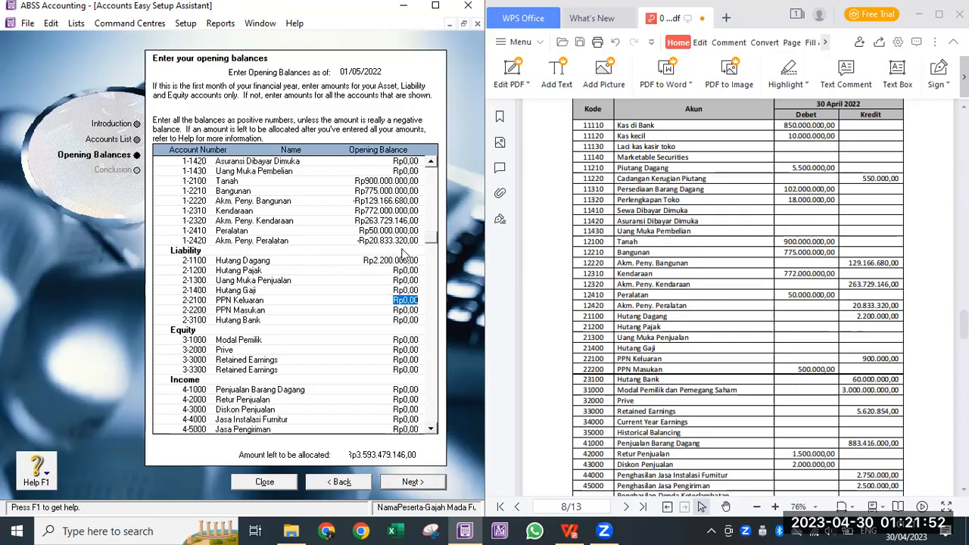
pyautogui.write('900000')
pyautogui.press('Tab')
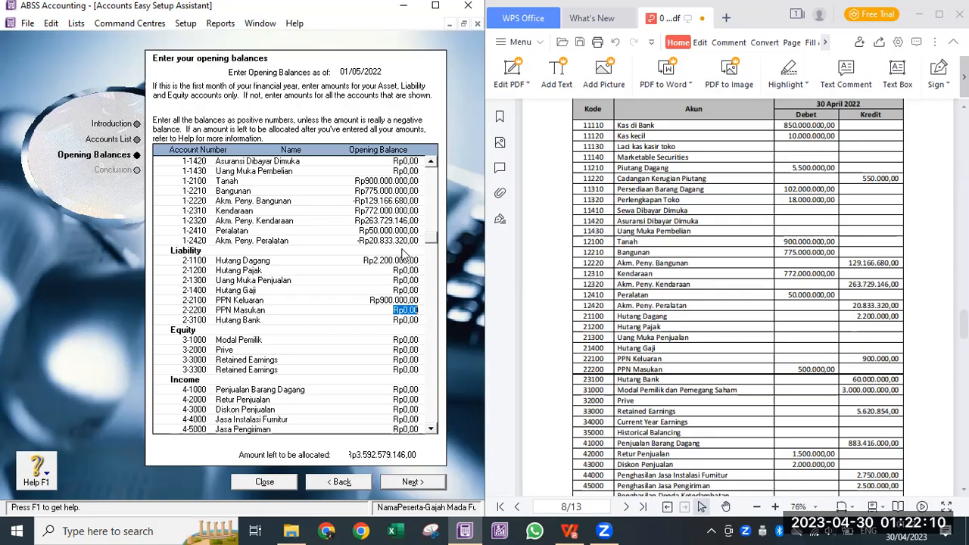
# Set the opening balances of PPN Masukan to -Rp500.000 and Hutang Bank to Rp60.000.000.
pyautogui.write('-Rp')
pyautogui.write('500.00')
pyautogui.write('0')
pyautogui.press('Tab')
pyautogui.write('60000000')
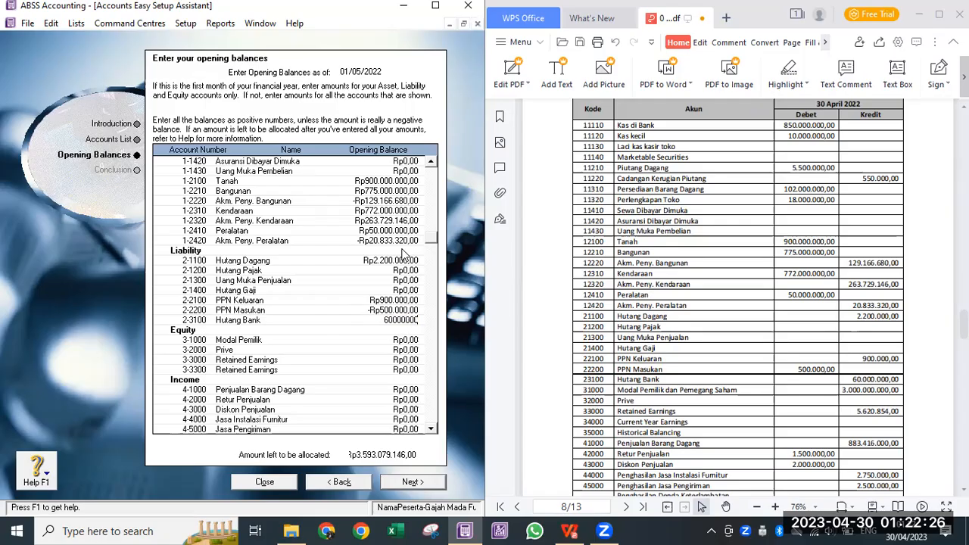
# Set the opening balances of Modal Pemilik to Rp3.000.000.000 and Retained Earnings (3-3000) to Rp5.620.854.
pyautogui.press('Tab')
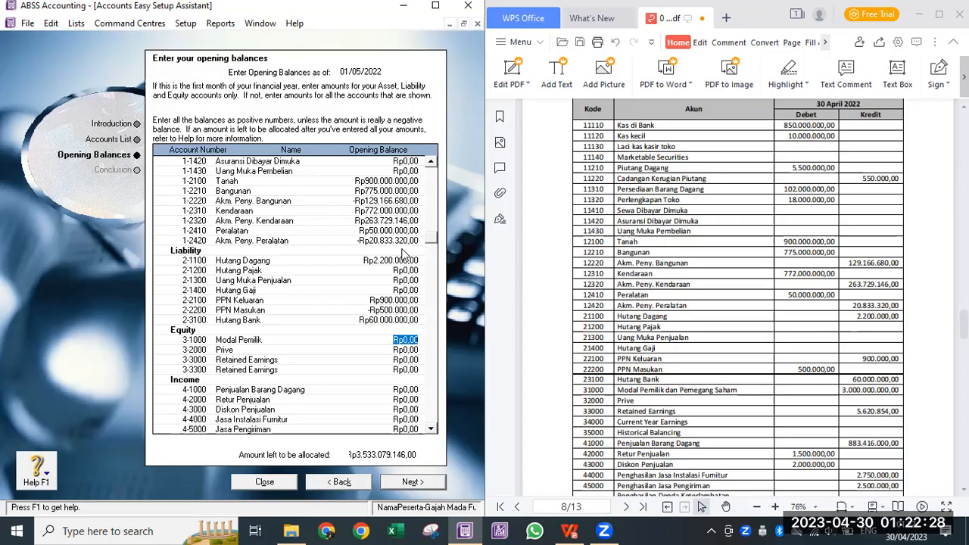
pyautogui.scroll(-5, 786, 388)
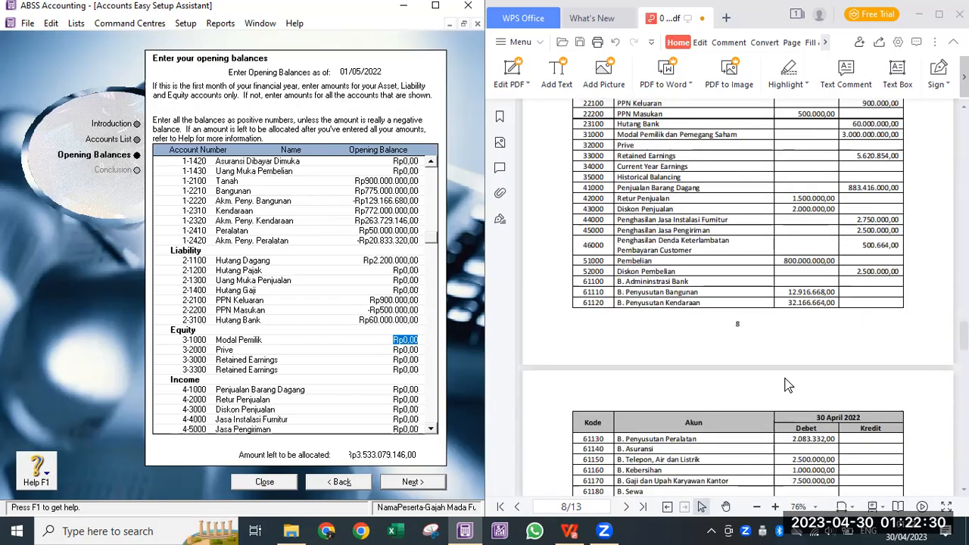
pyautogui.write('3.000.000.000')
pyautogui.press('Tab')
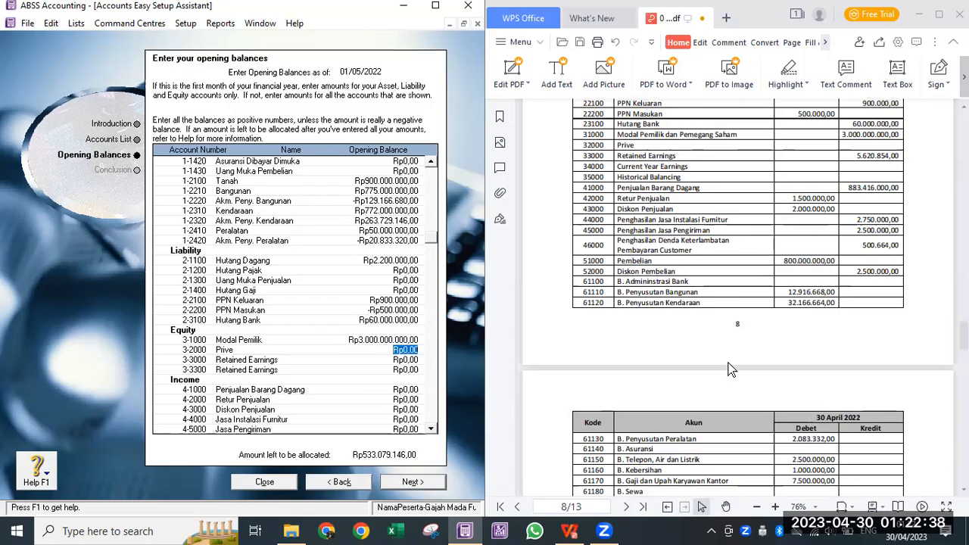
pyautogui.press('Tab')
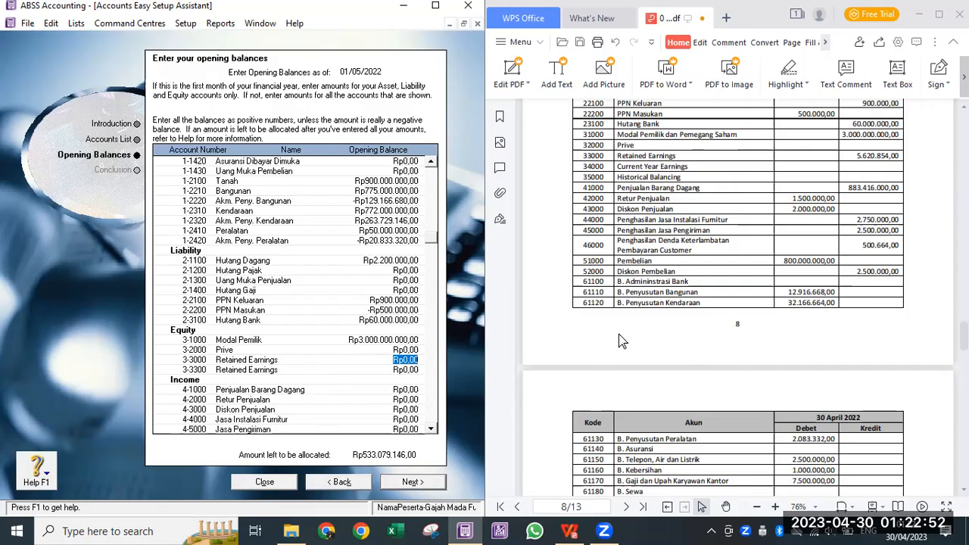
pyautogui.write('5.62')
pyautogui.write('0.8')
pyautogui.write('54')
pyautogui.press('Tab')
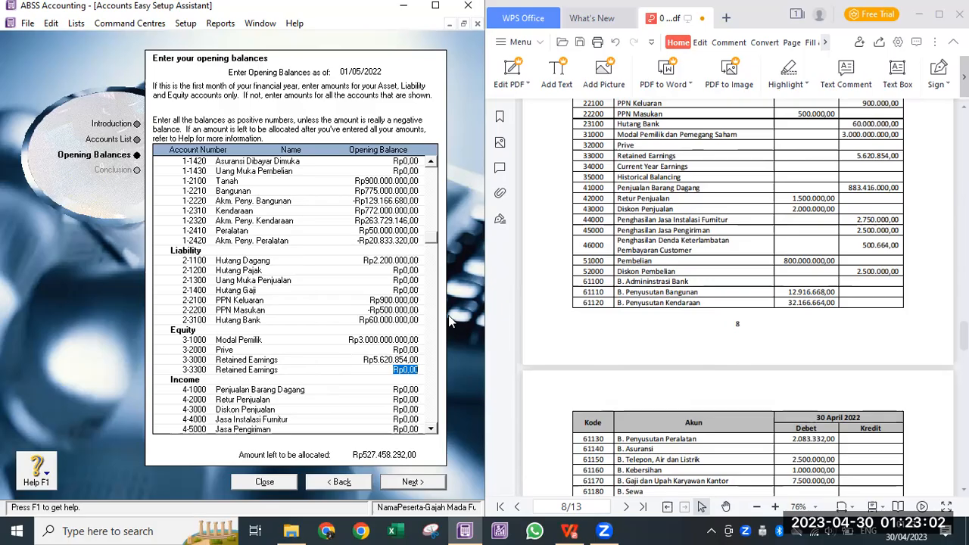
# Set the opening balance of Penjualan Barang Dagang to Rp883.416.000.
pyautogui.scroll(-2, 414, 325)
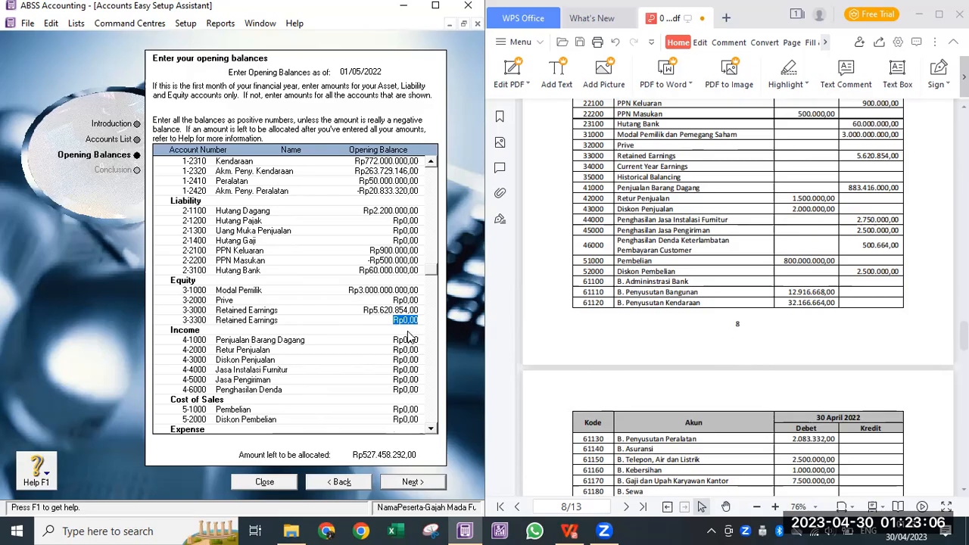
pyautogui.click(392, 341)
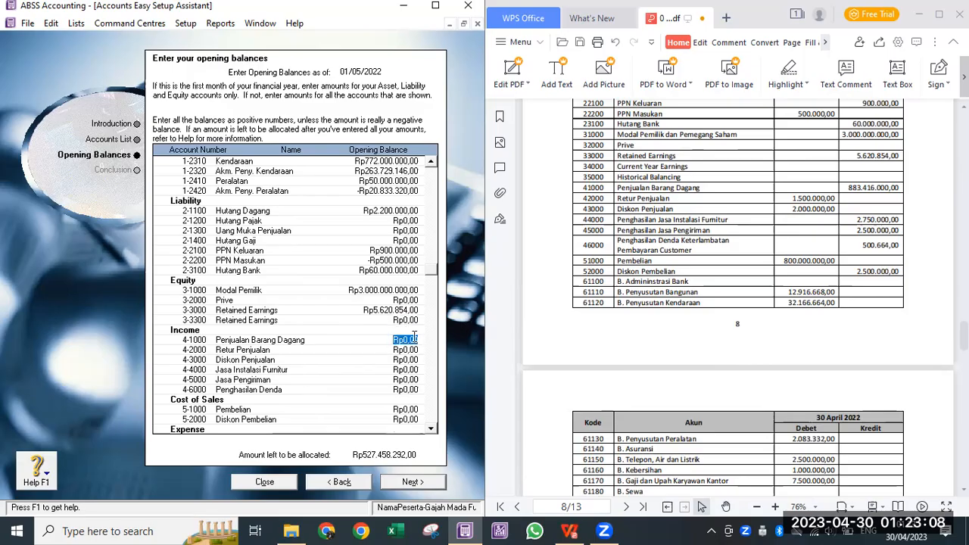
pyautogui.write('888')
pyautogui.write('41600')
pyautogui.write('0')
pyautogui.press('Tab')
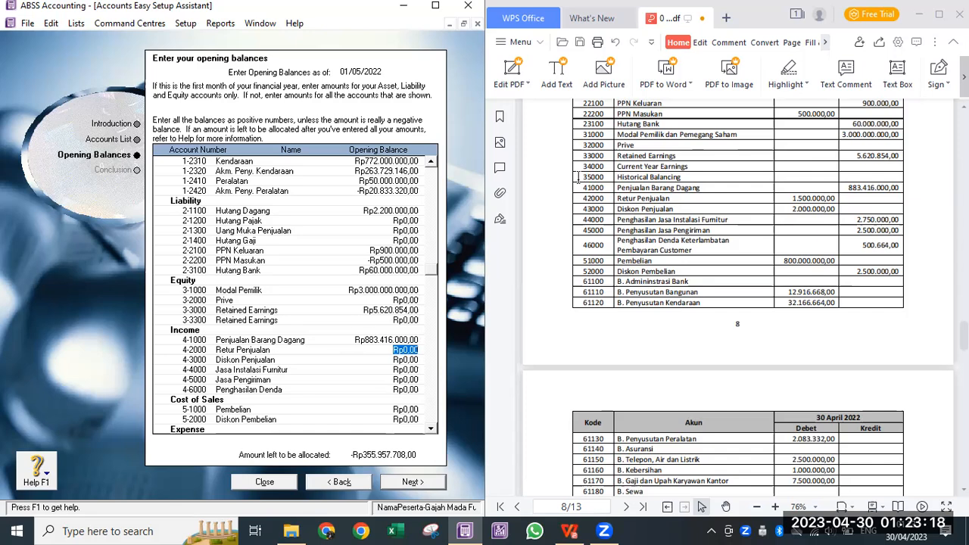
# Check the income rows in the trial balance and set the opening balance of Retur Penjualan to -Rp1.500.000.
pyautogui.moveTo(815, 198); pyautogui.dragTo(836, 198)
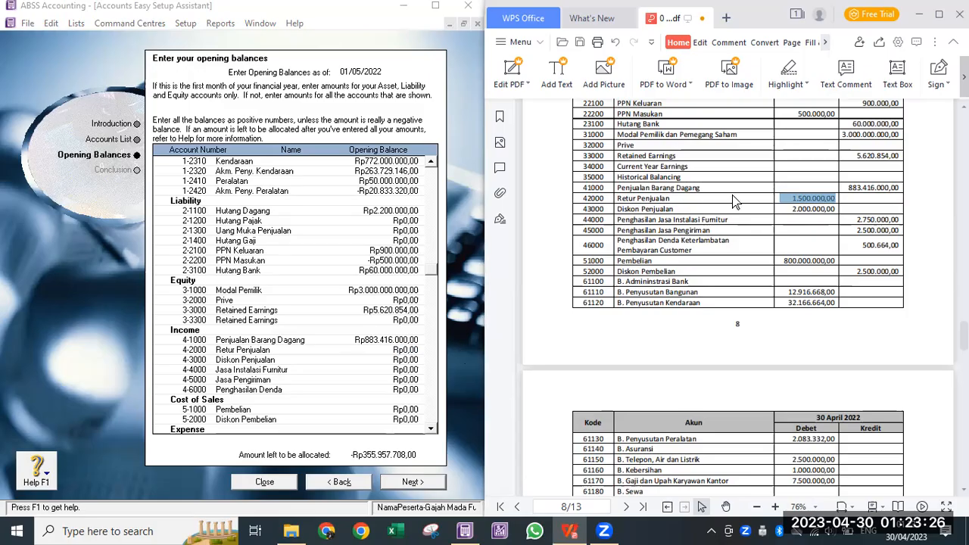
pyautogui.scroll(2, 731, 203)
pyautogui.click(896, 211)
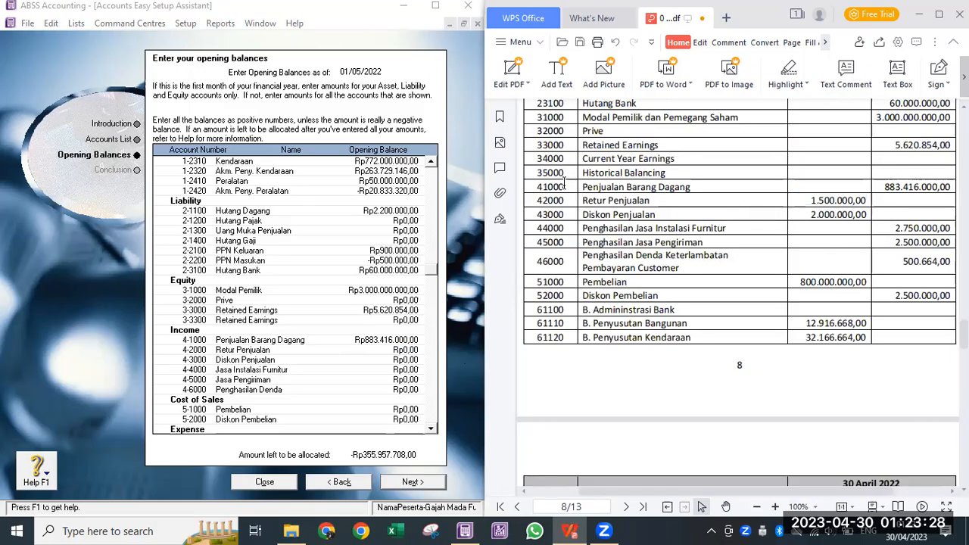
pyautogui.moveTo(534, 187); pyautogui.dragTo(951, 262)
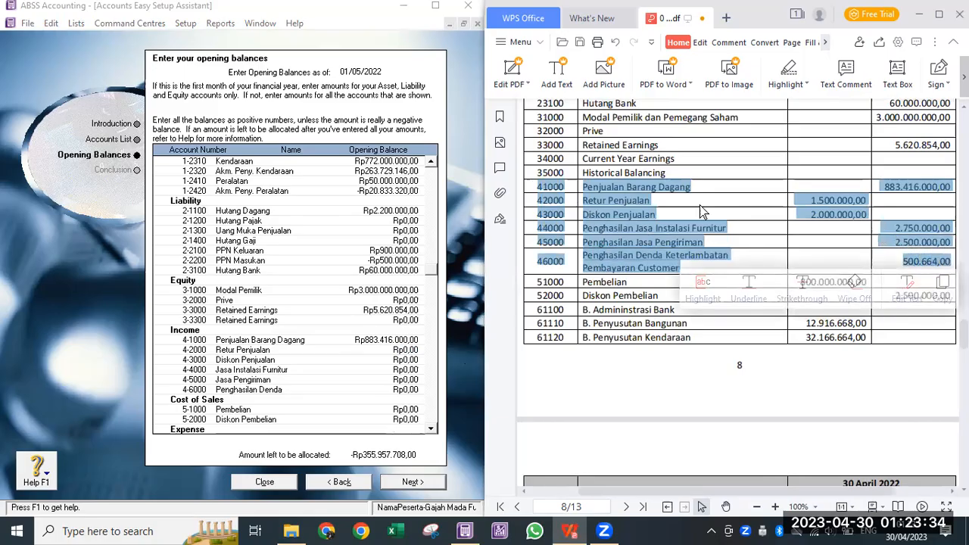
pyautogui.click(818, 206)
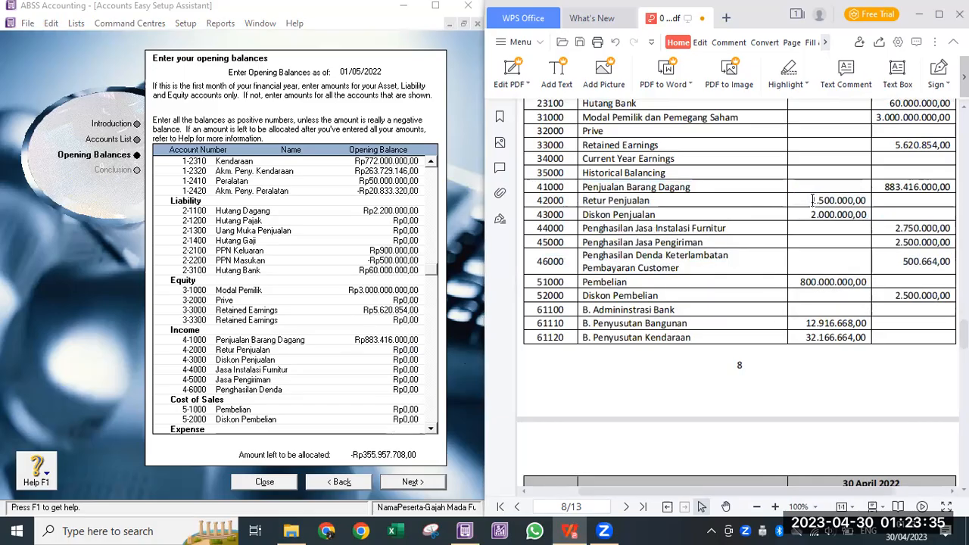
pyautogui.click(383, 350)
pyautogui.click(384, 350)
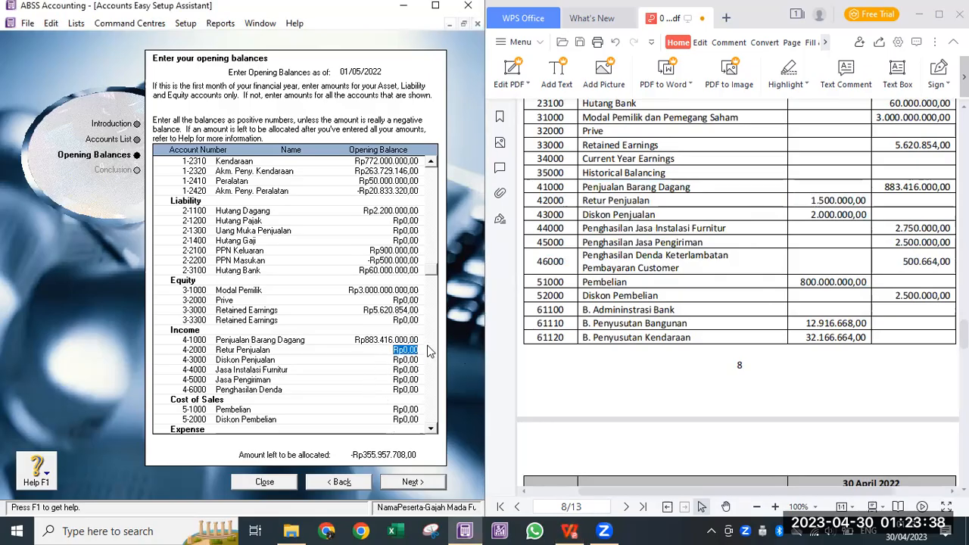
pyautogui.write('-1500000')
pyautogui.press('Tab')
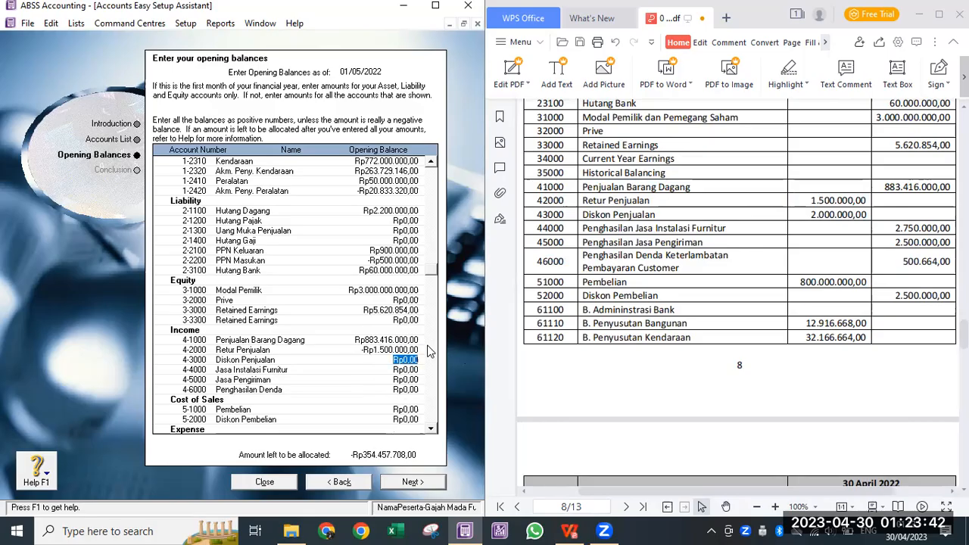
# Set the opening balances of Diskon Penjualan to -Rp2.000.000 and Jasa Instalasi Furnitur to Rp2.750.000.
pyautogui.write('-2000000')
pyautogui.press('Tab')
pyautogui.write('2750000')
pyautogui.press('Tab')
# Set the opening balances of Jasa Pengiriman to Rp2.500.000 and Penghasilan Denda to Rp500.664.
pyautogui.write('2.500.000')
pyautogui.press('Tab')
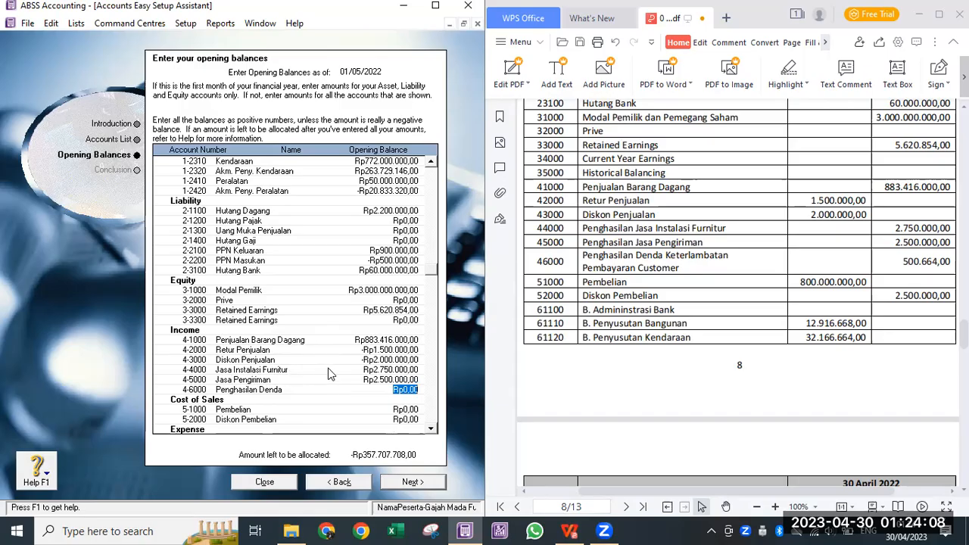
pyautogui.write('500664')
pyautogui.press('Tab')
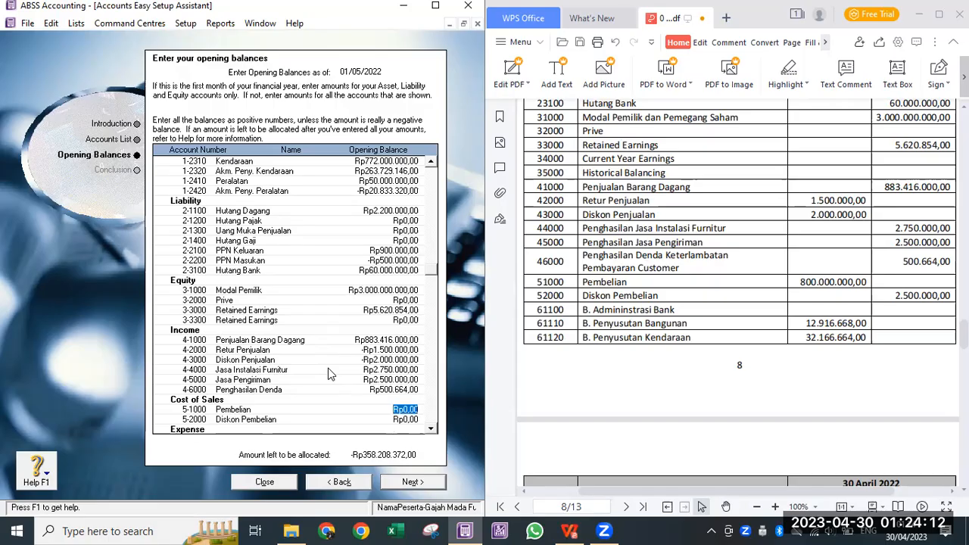
# Set the opening balance of Pembelian under Cost of Sales to Rp800.000.000.
pyautogui.scroll(-3, 367, 356)
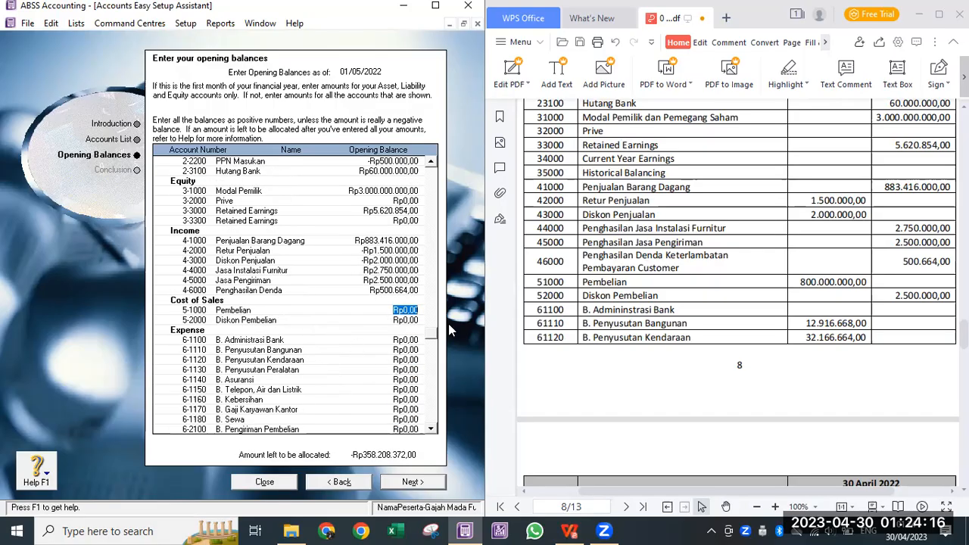
pyautogui.write('800.')
pyautogui.write('000.')
pyautogui.write('000')
pyautogui.press('Tab')
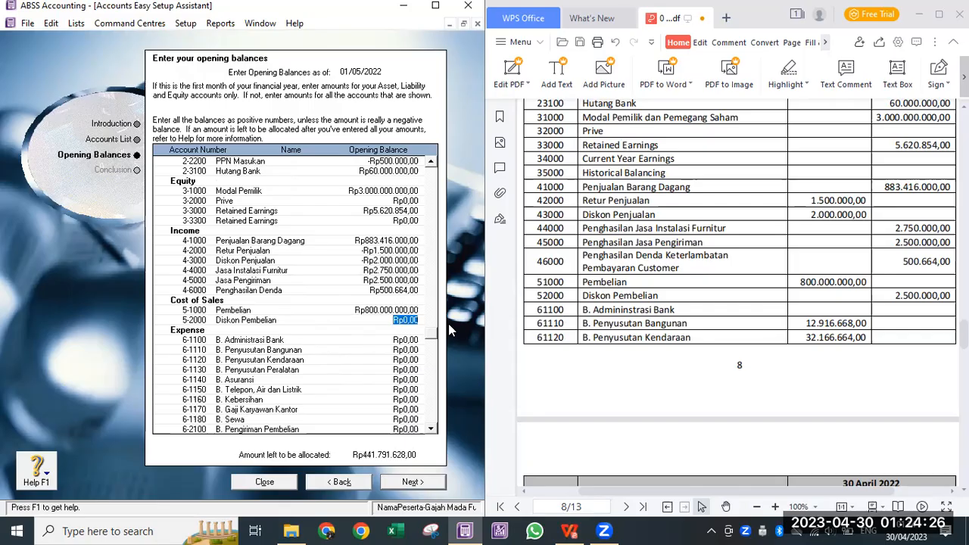
# Set the opening balance of Diskon Pembelian to the negative amount -Rp2.500.000.
pyautogui.write('2.500.000')
pyautogui.press('Tab')
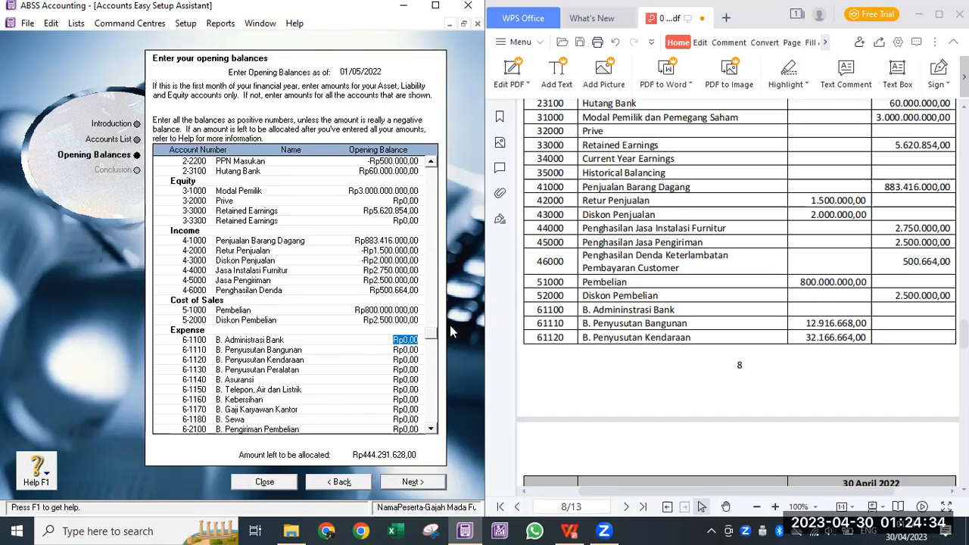
pyautogui.scroll(-2, 452, 330)
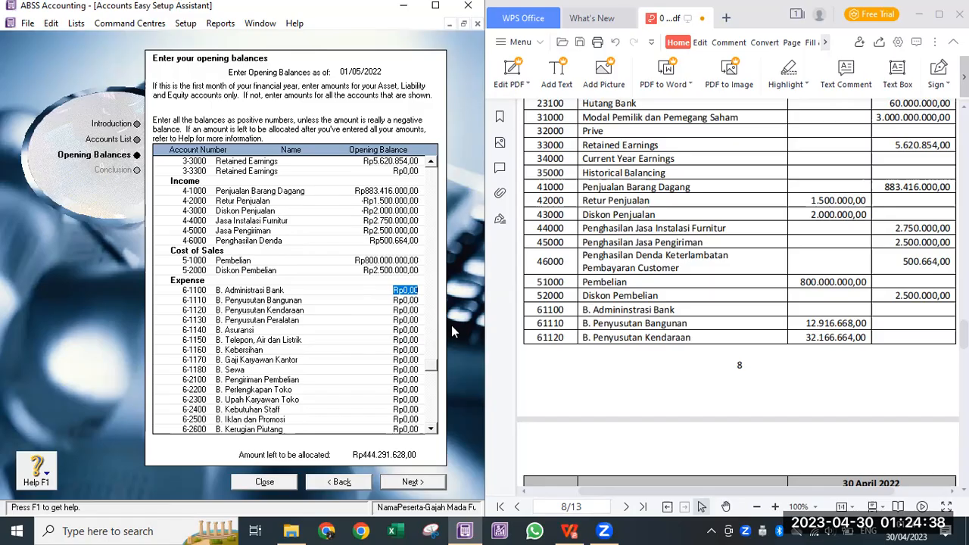
pyautogui.click(390, 271)
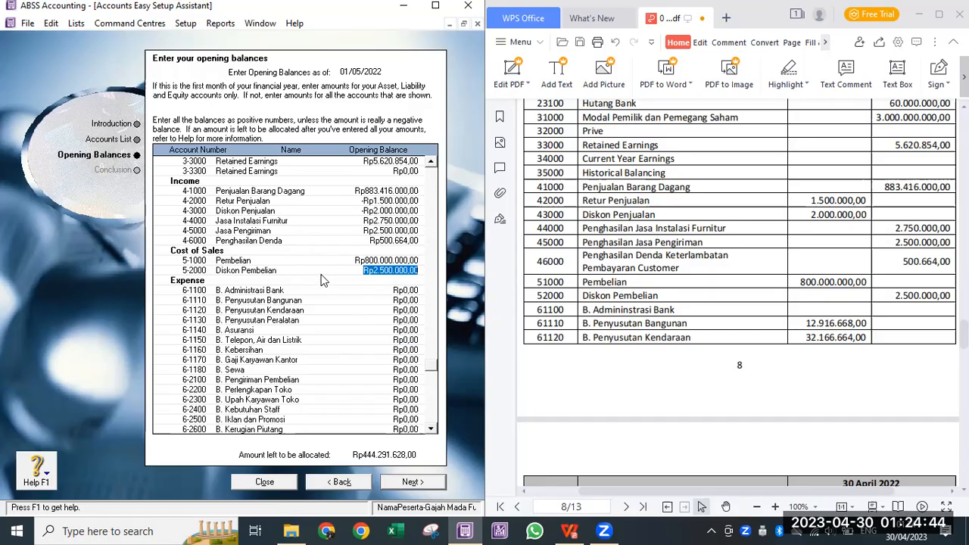
pyautogui.press('Left')
pyautogui.write('-')
pyautogui.press('Tab')
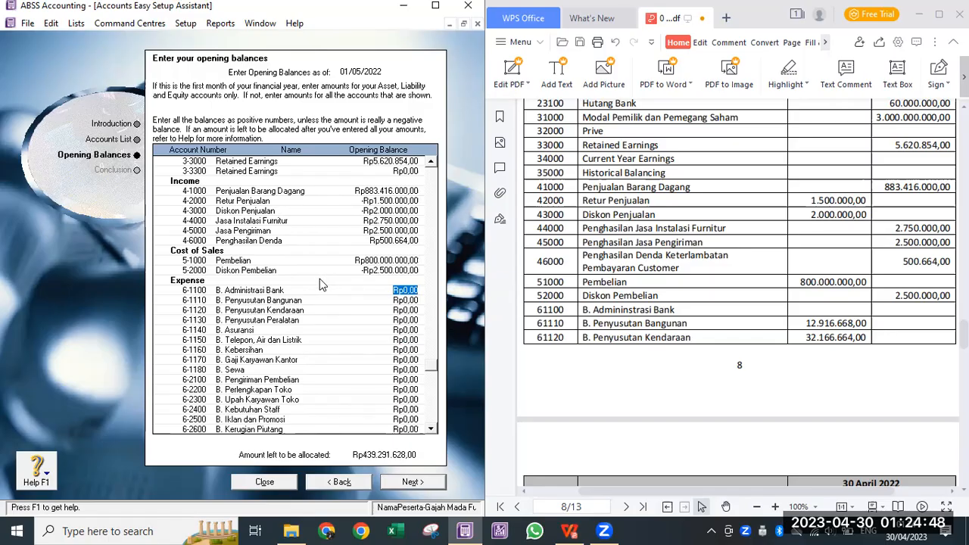
# Set the opening balances of B. Penyusutan Bangunan to Rp12.916.668 and B. Penyusutan Kendaraan to Rp32.166.664.
pyautogui.scroll(-2, 319, 284)
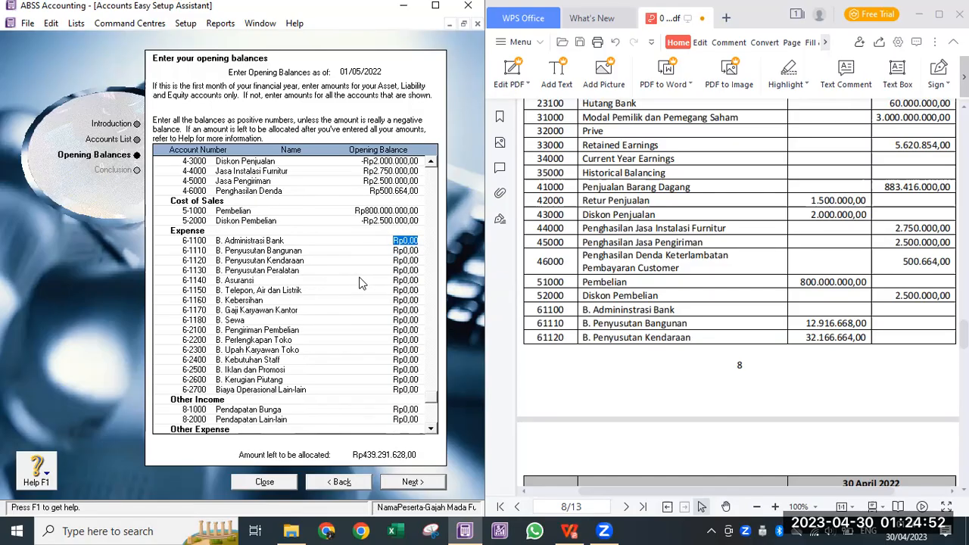
pyautogui.click(394, 251)
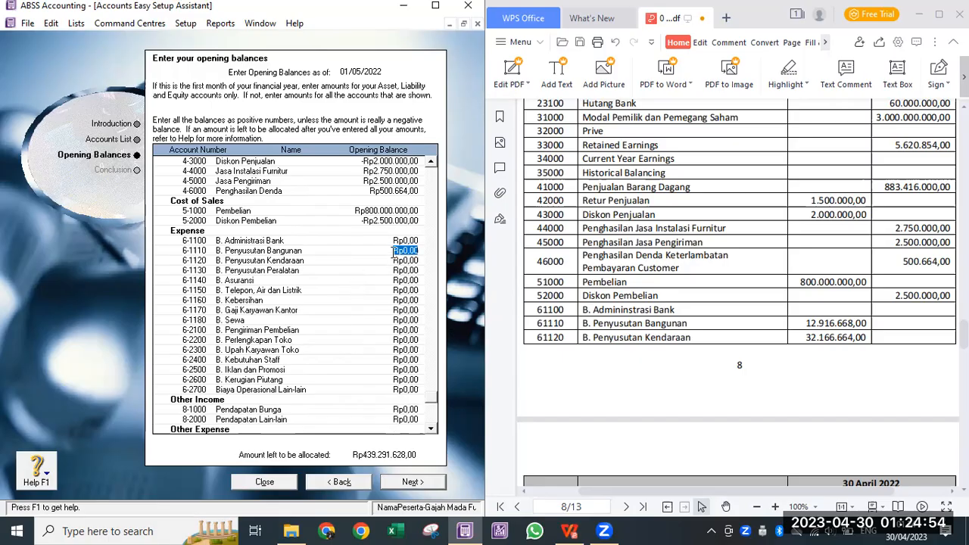
pyautogui.write('12.916.668')
pyautogui.press('Tab')
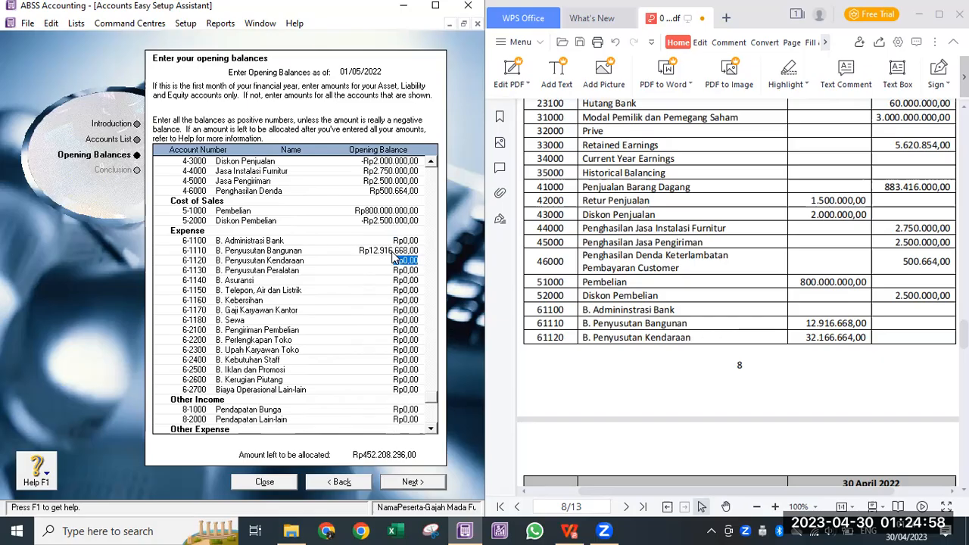
pyautogui.write('32166664')
pyautogui.press('Tab')
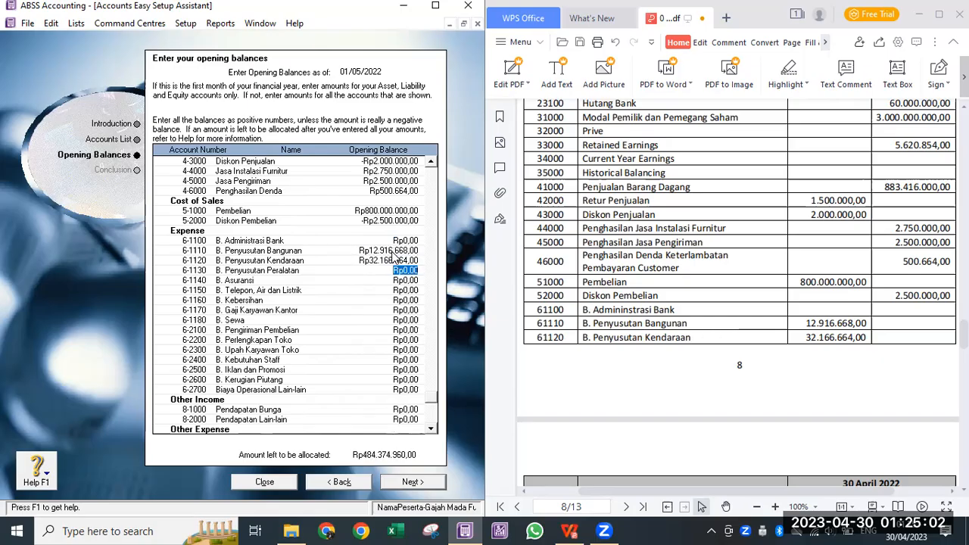
# Set the opening balances of B. Penyusutan Peralatan to Rp2.083.332 and B. Telepon, Air dan Listrik to Rp2.500.000.
pyautogui.scroll(-5, 823, 323)
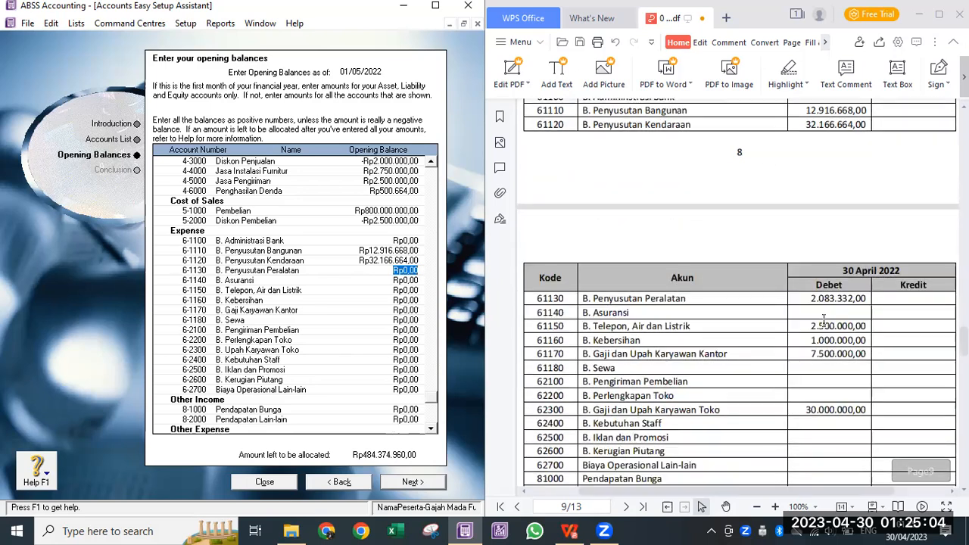
pyautogui.write('2.083.332')
pyautogui.press('Tab')
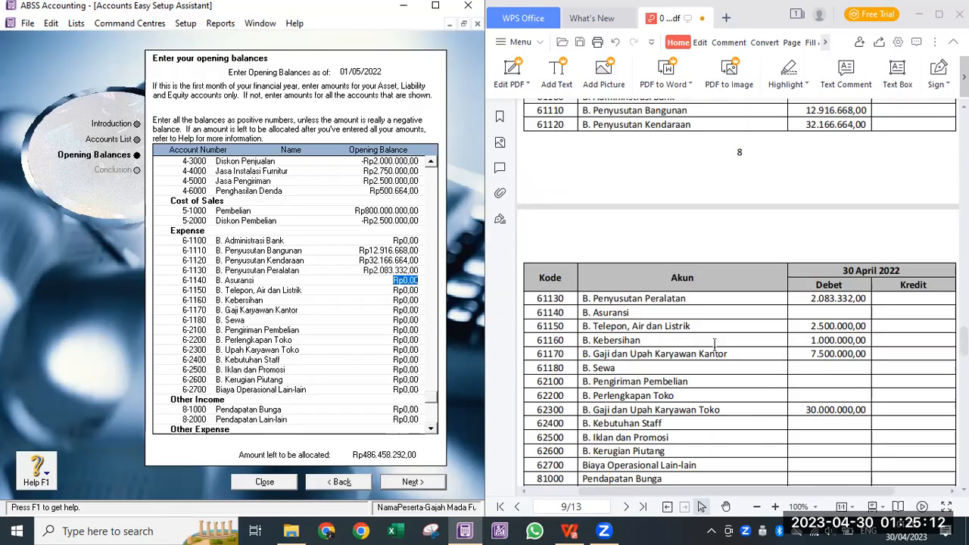
pyautogui.press('Tab')
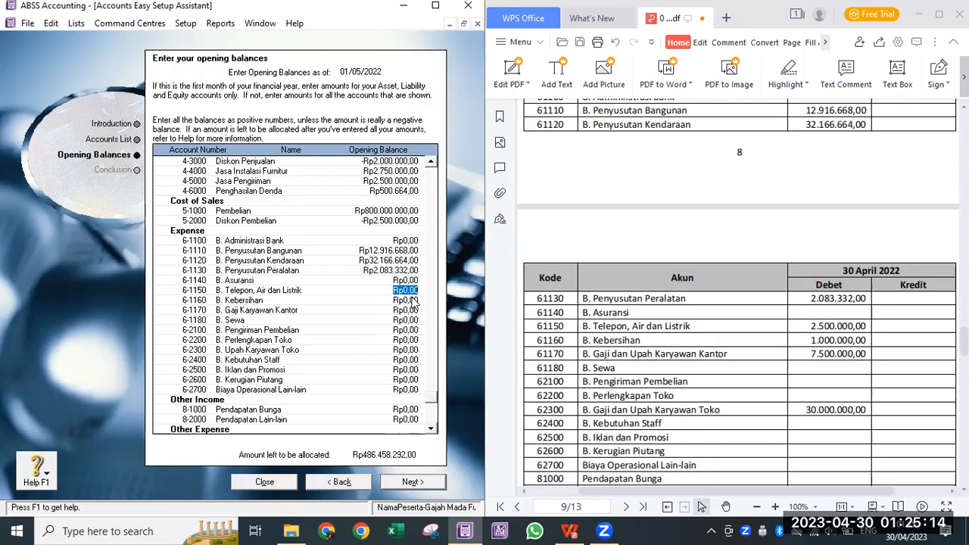
pyautogui.write('25000')
pyautogui.press('Tab')
# Set the opening balances of B. Kebersihan to Rp1.000.000 and B. Gaji Karyawan Kantor to Rp7.500.000.
pyautogui.press('BackSpace')
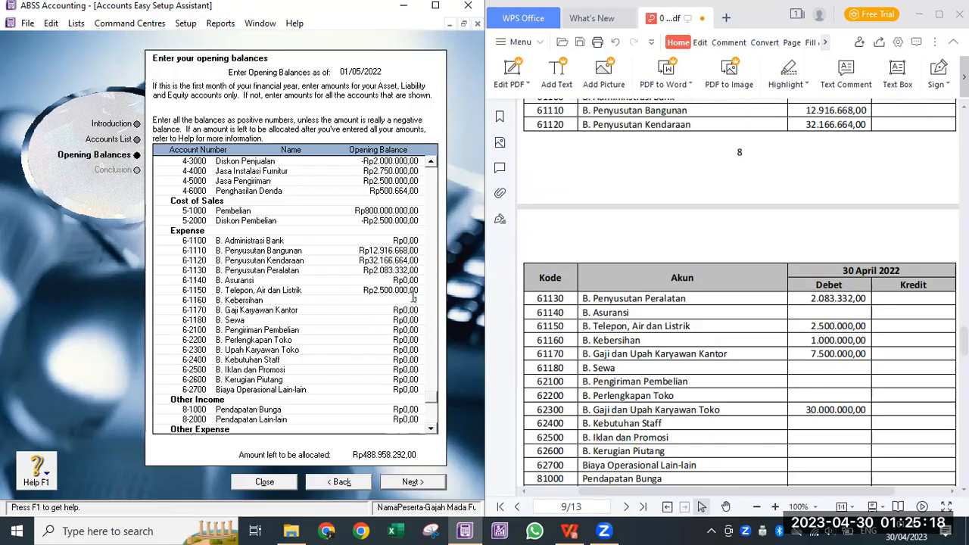
pyautogui.write('1.000.0')
pyautogui.press('Tab')
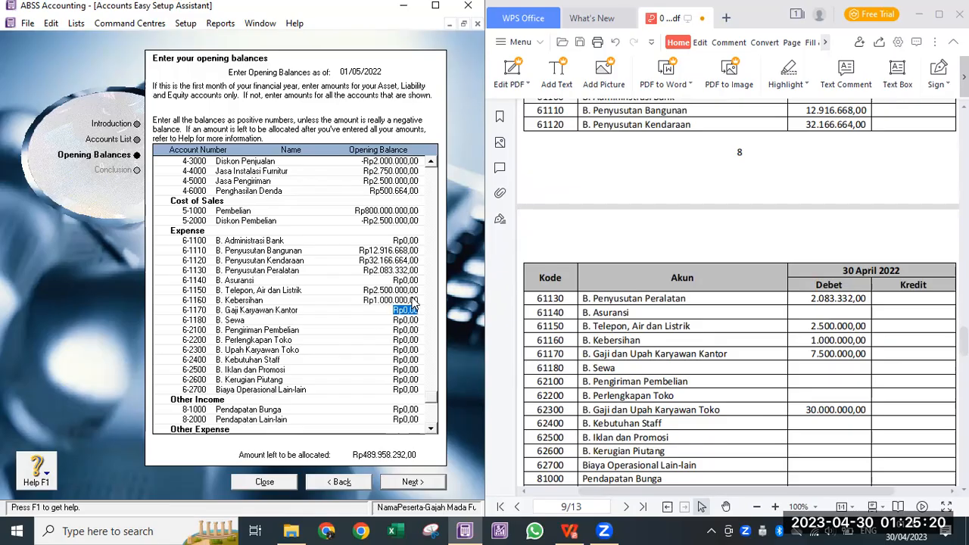
pyautogui.press('BackSpace')
pyautogui.write('7500000')
pyautogui.press('Tab')
# Set the opening balance of B. Upah Karyawan Toko to Rp30.000.000.
pyautogui.press('Tab')
pyautogui.press('Tab')
pyautogui.press('Tab')
pyautogui.write('30.000.000')
pyautogui.press('Tab')
# Compare the entered opening balances with the Neraca Saldo 30 April 2022 table to find the source of the unallocated amount.
pyautogui.scroll(-5, 827, 364)
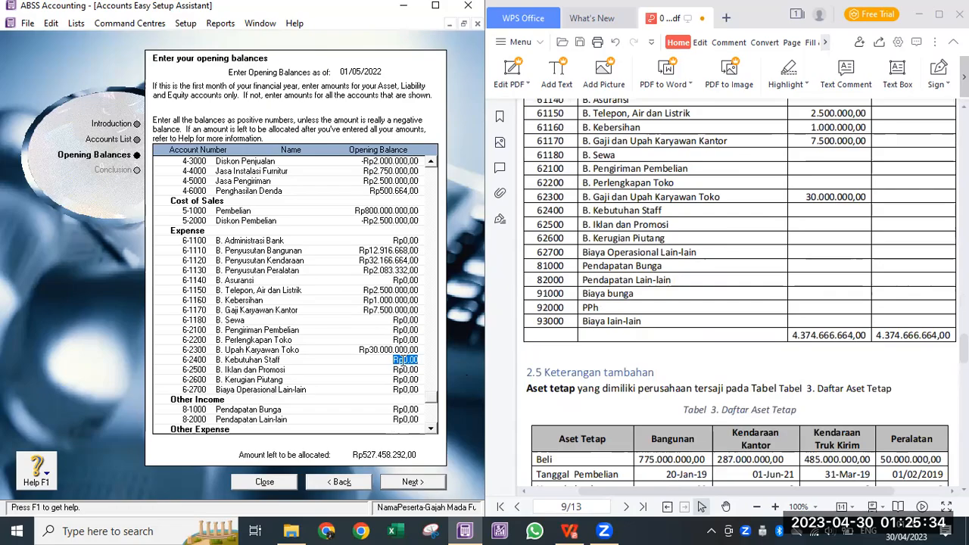
pyautogui.scroll(-2, 823, 275)
pyautogui.scroll(-1, 382, 326)
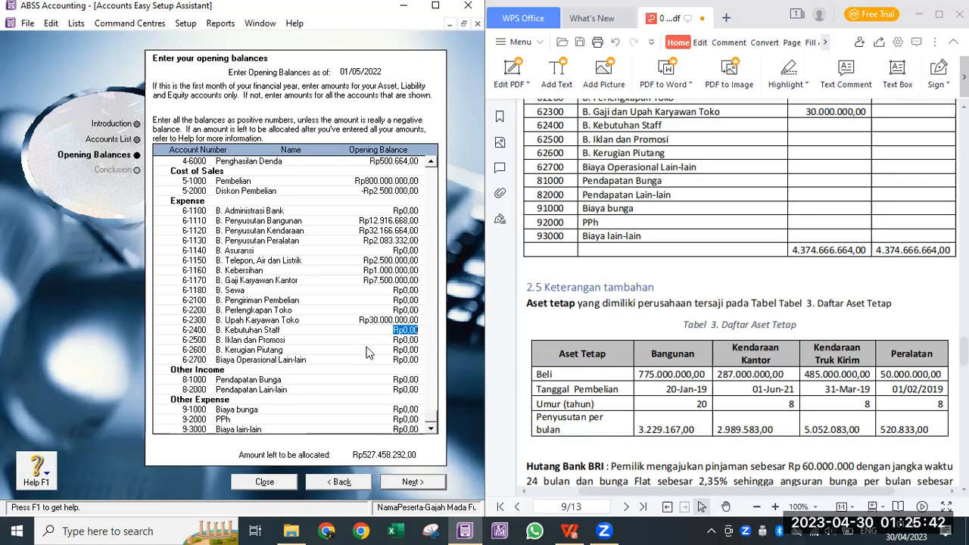
pyautogui.scroll(1, 872, 282)
pyautogui.scroll(8, 872, 282)
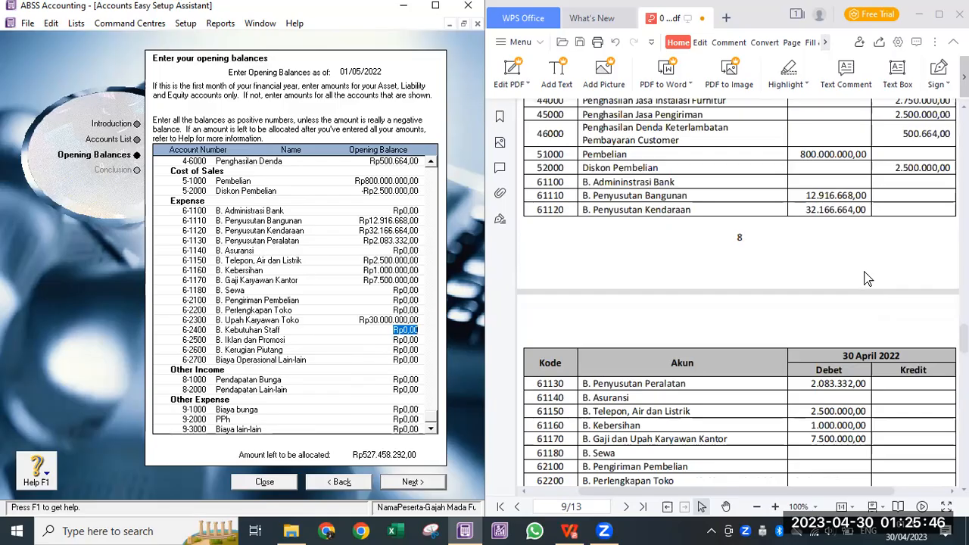
pyautogui.scroll(1, 870, 275)
pyautogui.scroll(10, 378, 306)
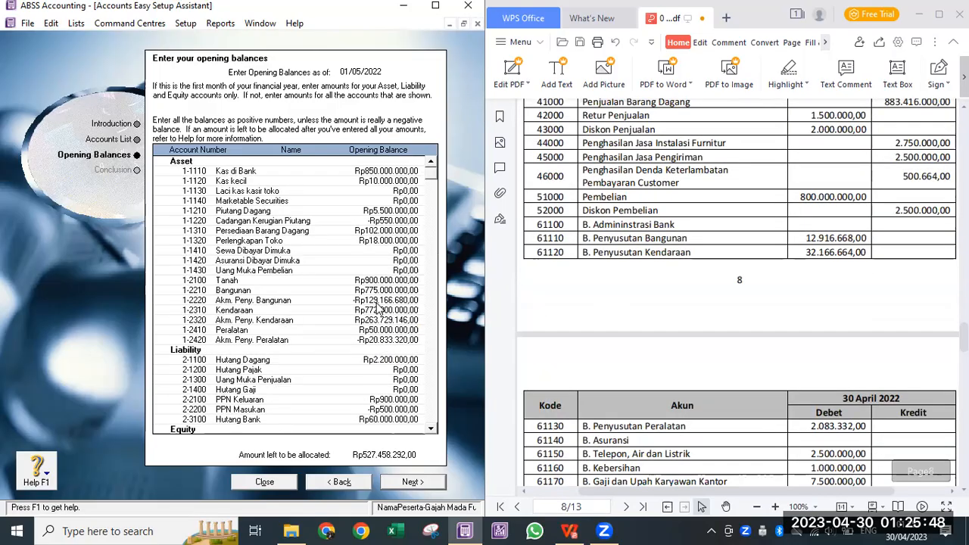
pyautogui.scroll(20, 758, 292)
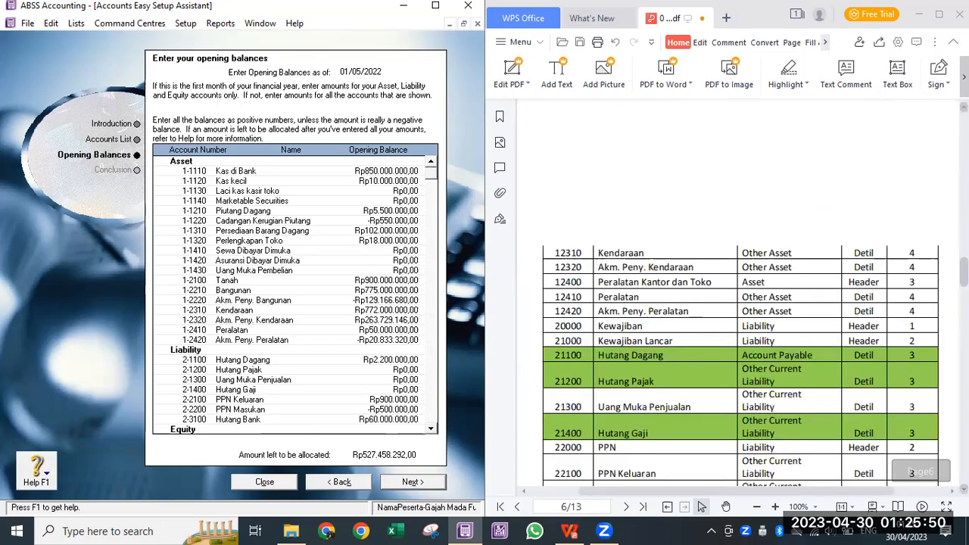
pyautogui.scroll(-20, 757, 292)
pyautogui.scroll(8, 939, 239)
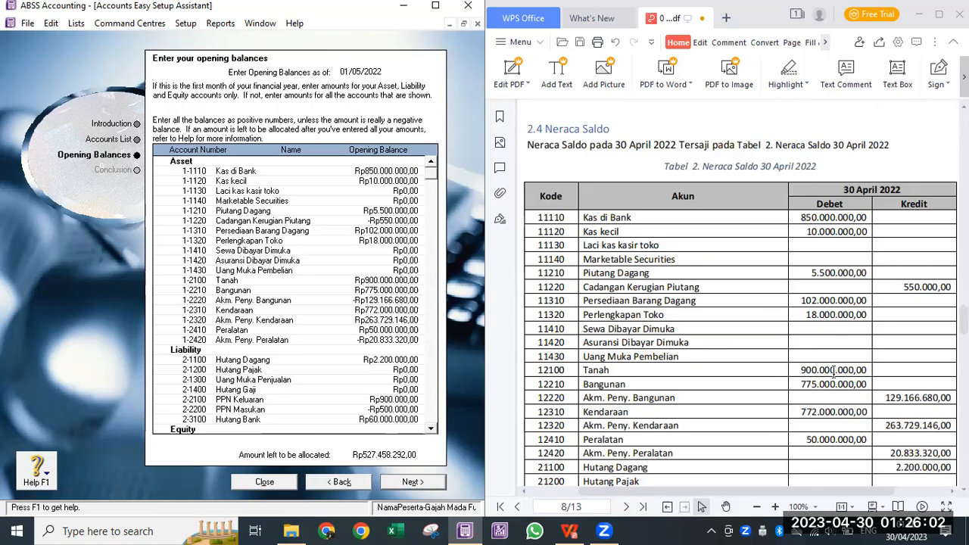
pyautogui.scroll(-1, 834, 371)
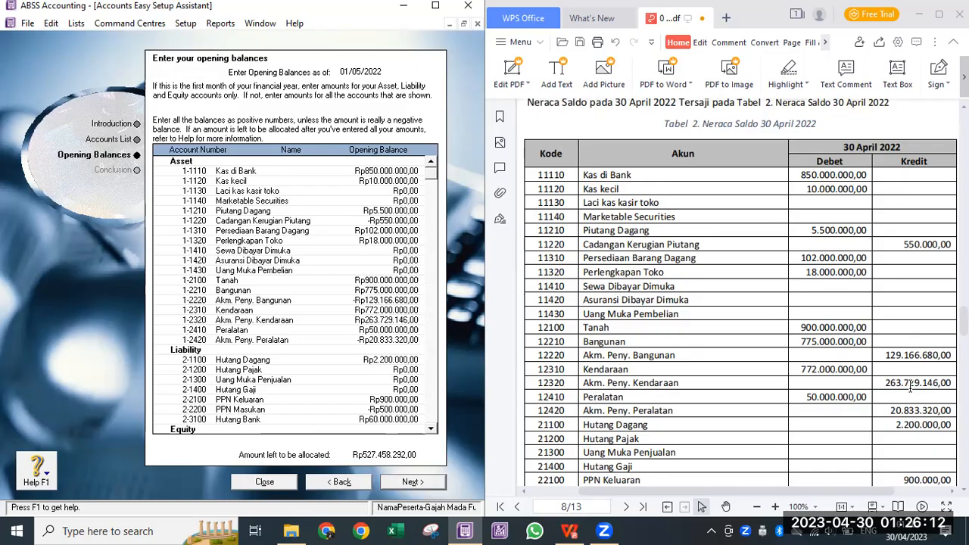
# Make the opening balance of Akm. Peny. Kendaraan negative, as -Rp263.729.146.
pyautogui.click(365, 323)
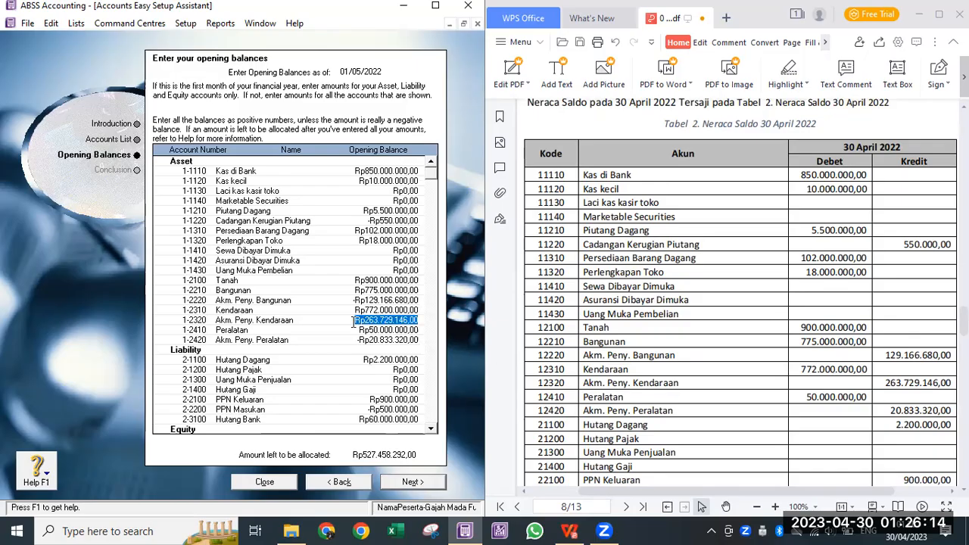
pyautogui.click(356, 321)
pyautogui.press('Tab')
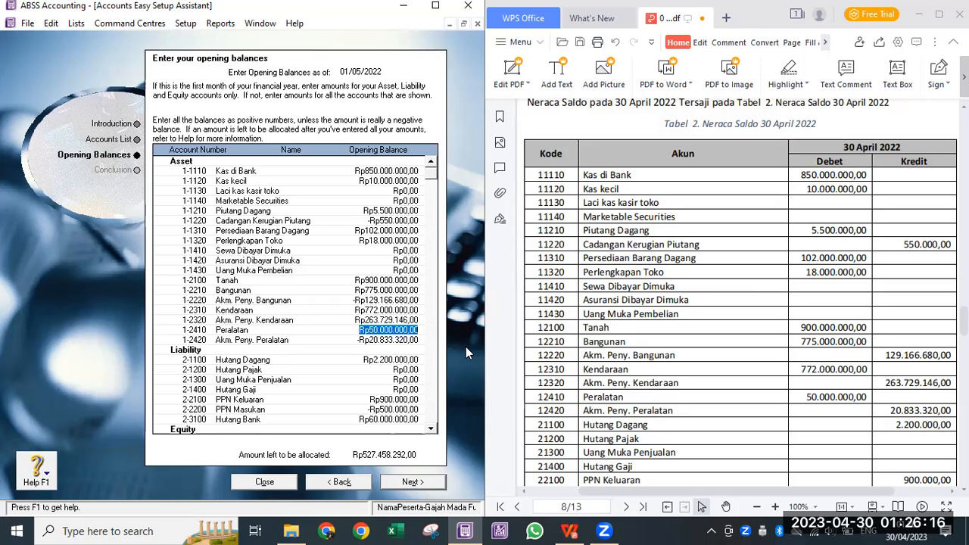
pyautogui.click(361, 320)
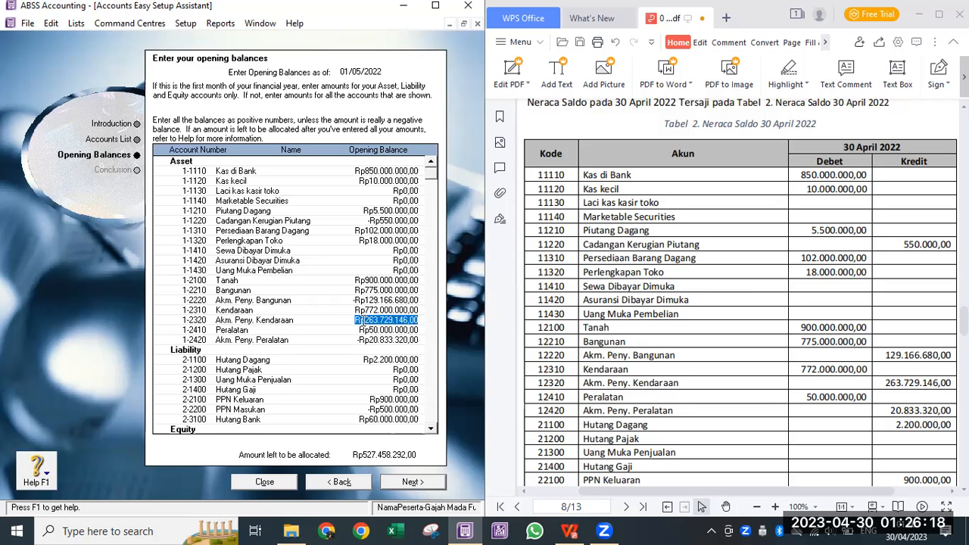
pyautogui.click(361, 318)
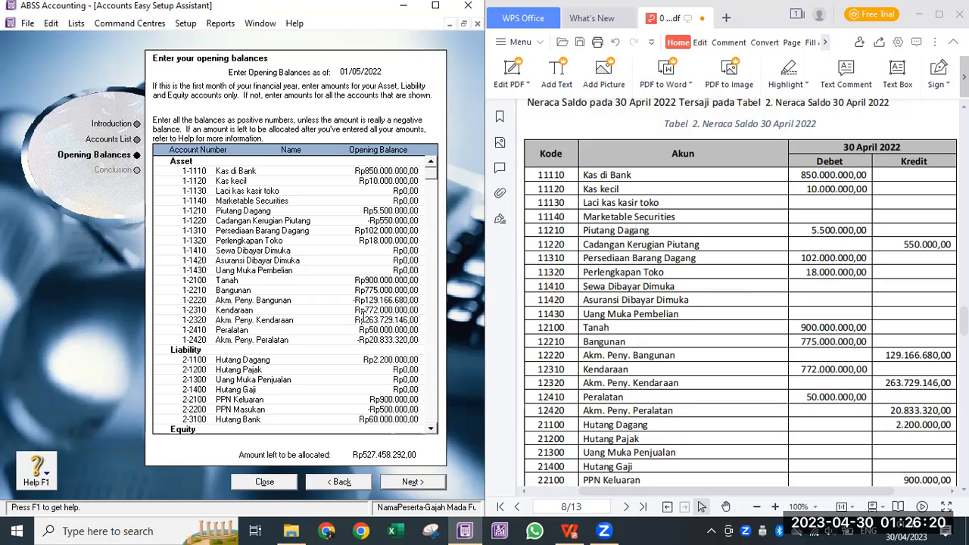
pyautogui.press('Delete')
pyautogui.press('Delete')
pyautogui.write('-')
pyautogui.press('Tab')
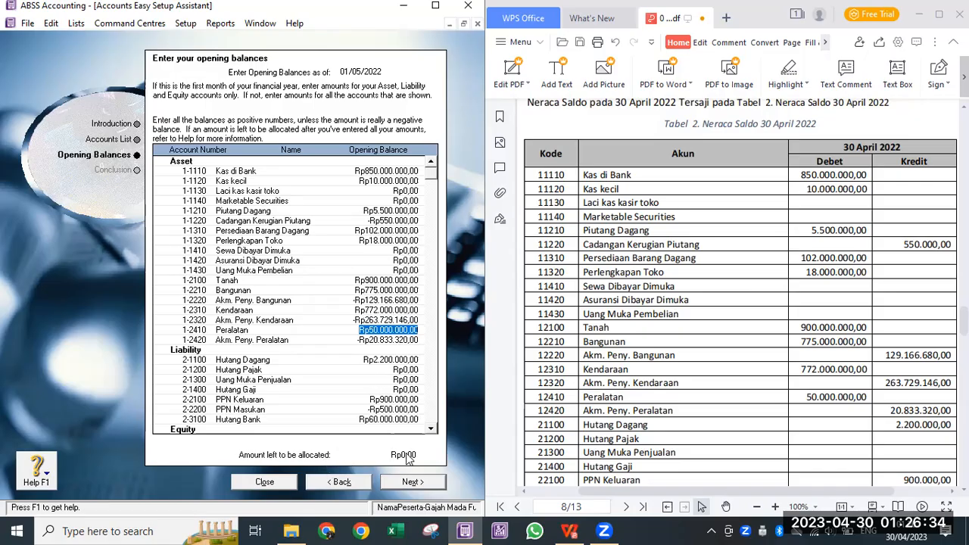
# Check the remaining opening balances against the trial balance, then complete and close the Accounts Easy Setup Assistant.
pyautogui.scroll(-2, 376, 351)
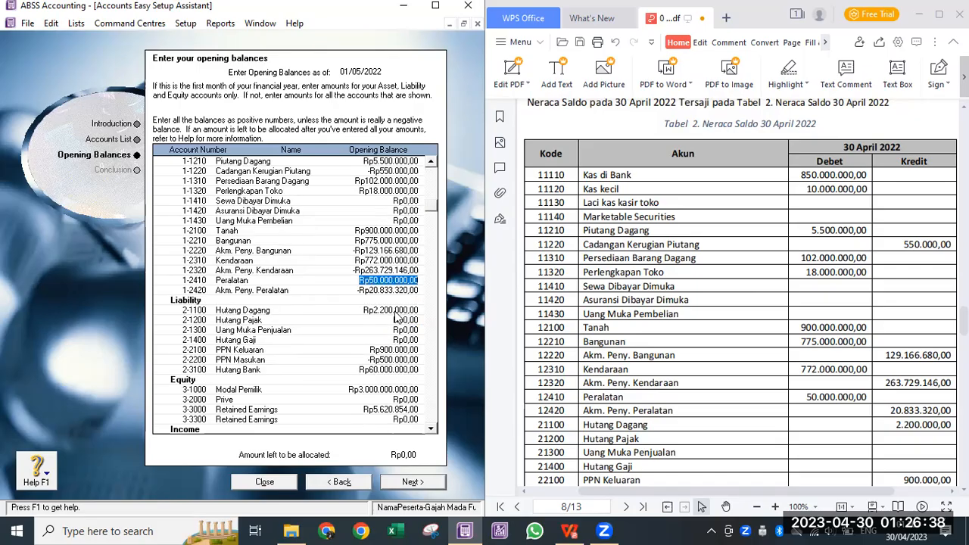
pyautogui.scroll(-2, 395, 318)
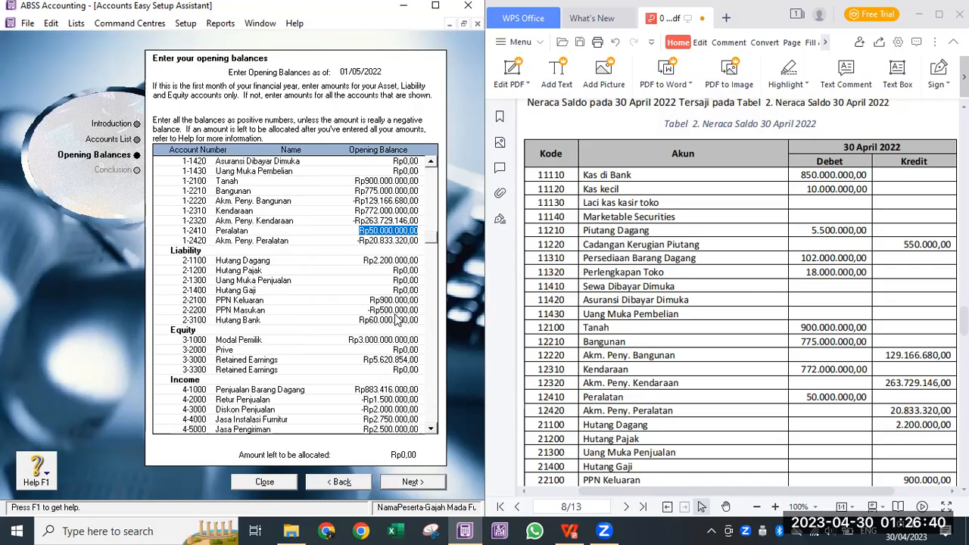
pyautogui.scroll(-4, 397, 318)
pyautogui.scroll(-5, 815, 448)
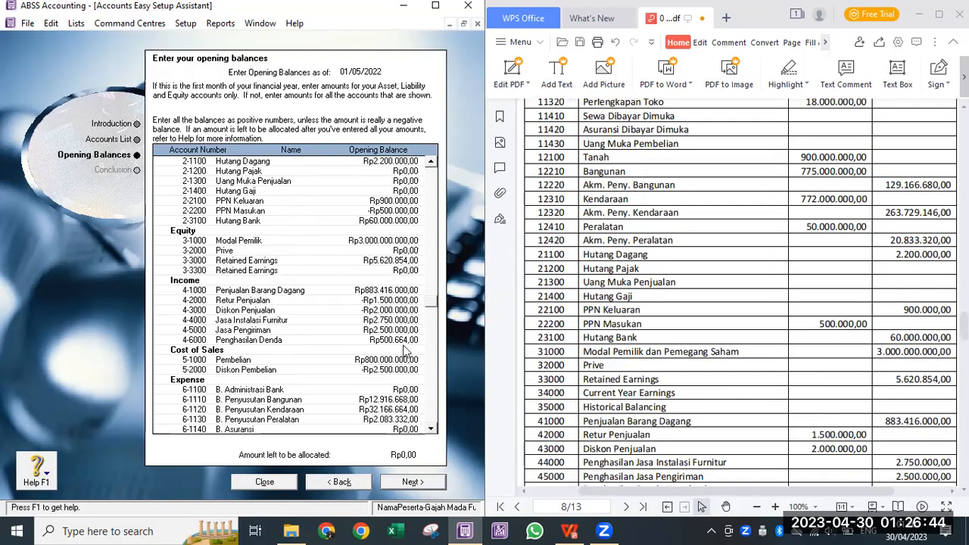
pyautogui.scroll(-6, 406, 353)
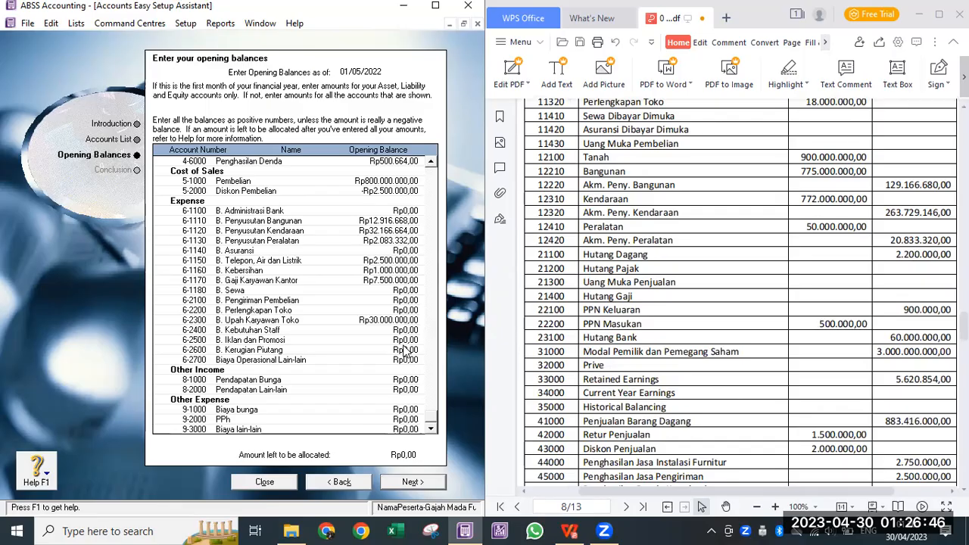
pyautogui.scroll(-5, 863, 333)
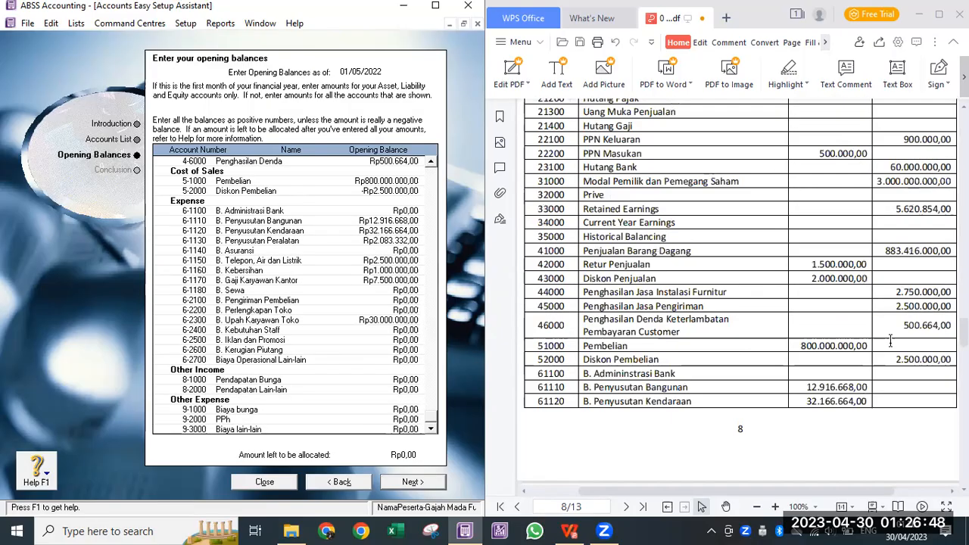
pyautogui.scroll(-12, 864, 333)
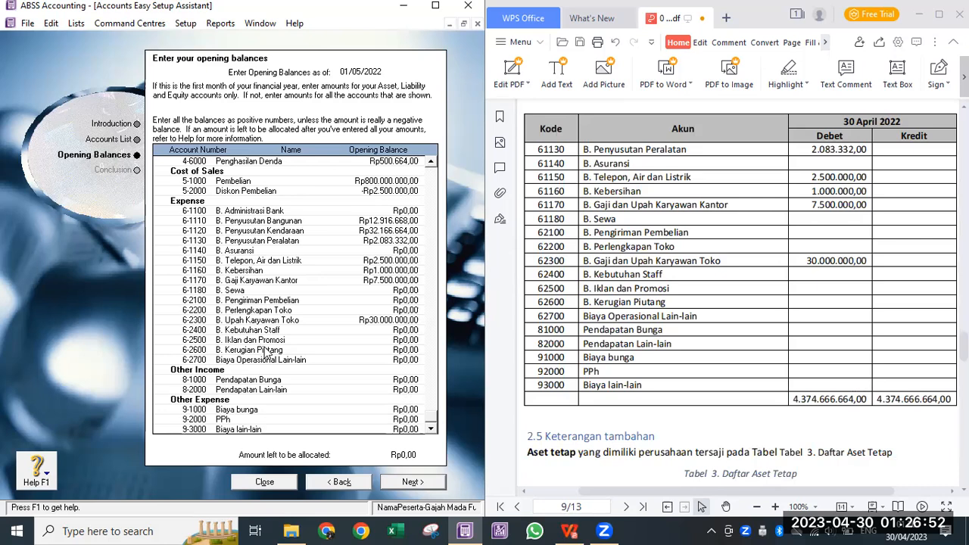
pyautogui.click(406, 482)
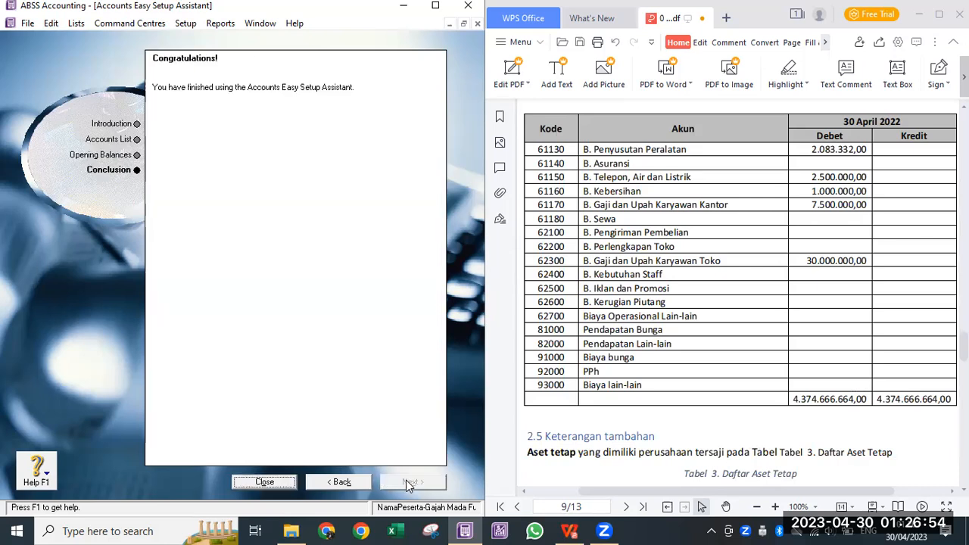
pyautogui.click(264, 482)
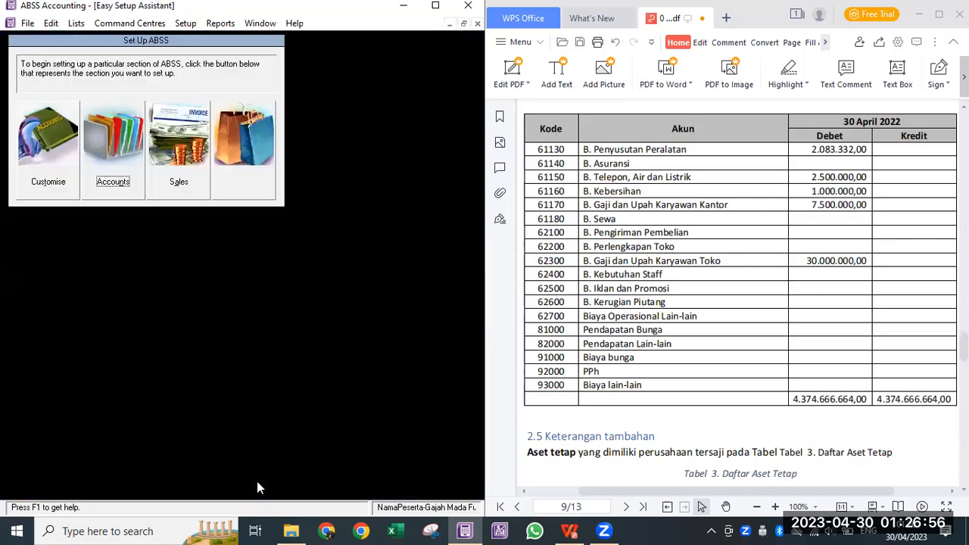
# Reopen the Accounts setup assistant to review the accounts list and opening balances, then close it.
pyautogui.click(106, 152)
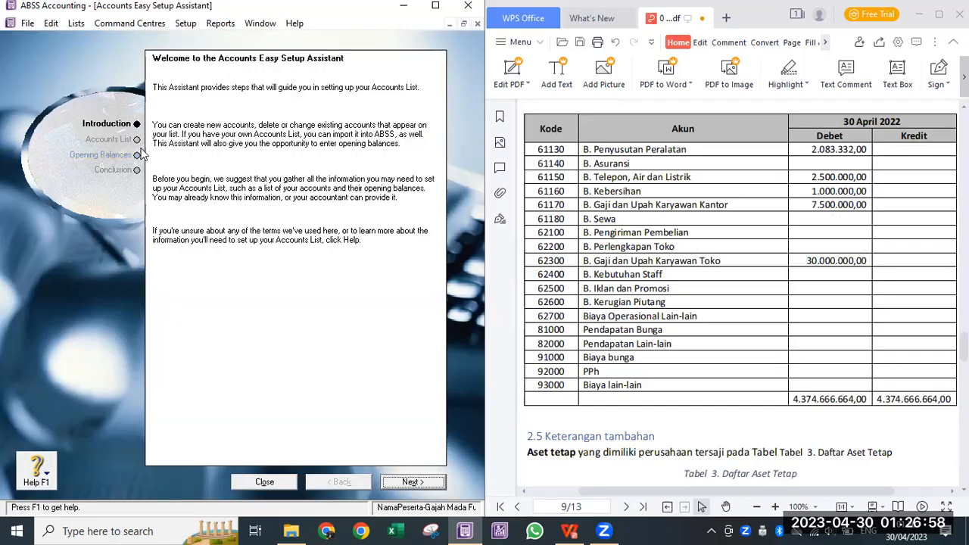
pyautogui.click(133, 143)
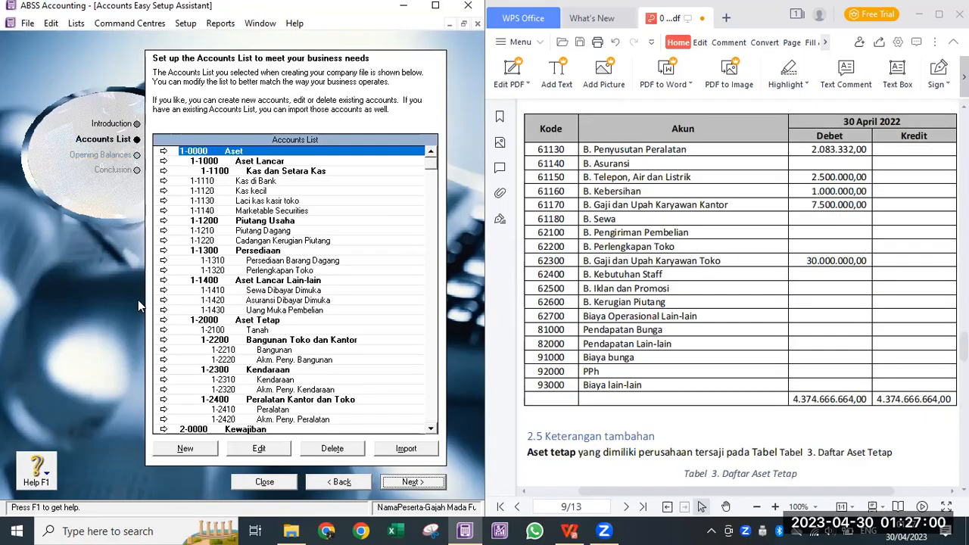
pyautogui.scroll(-7, 341, 300)
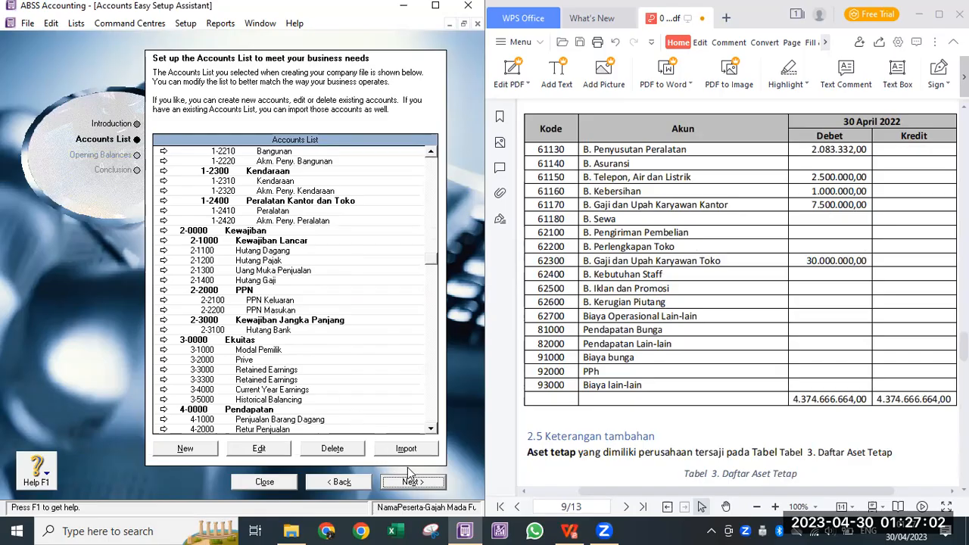
pyautogui.scroll(-2, 299, 363)
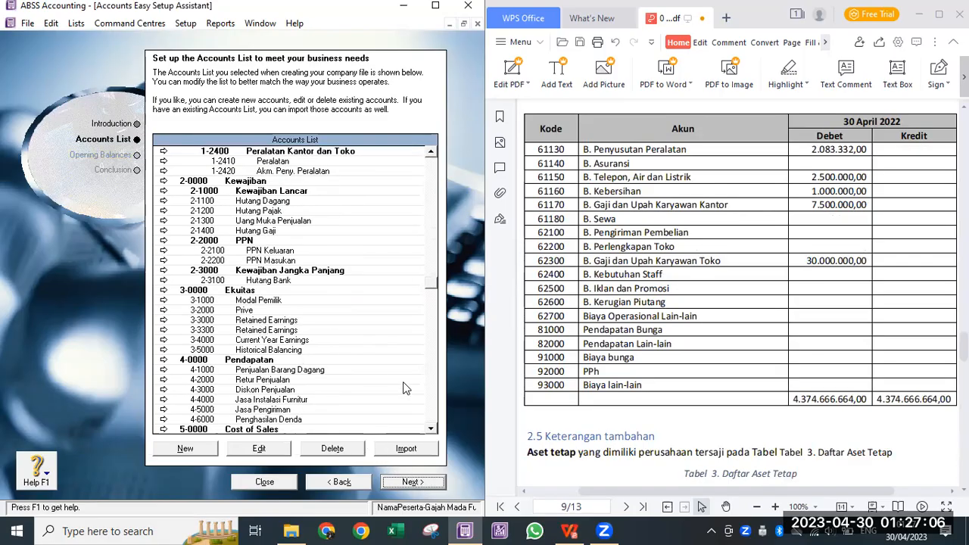
pyautogui.click(421, 483)
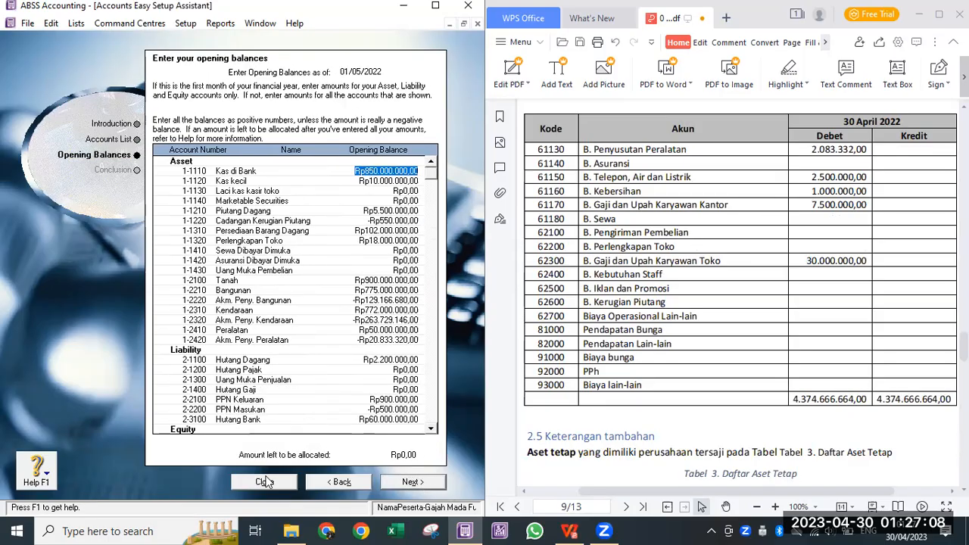
pyautogui.click(265, 482)
# Open the Sales Easy Setup Assistant and choose Item as the default sales layout.
pyautogui.click(173, 163)
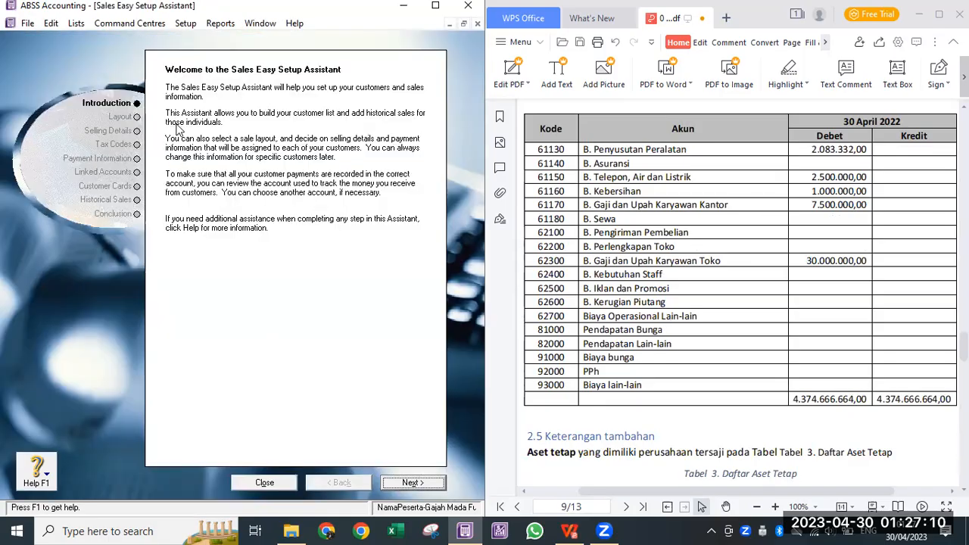
pyautogui.click(127, 118)
pyautogui.click(177, 179)
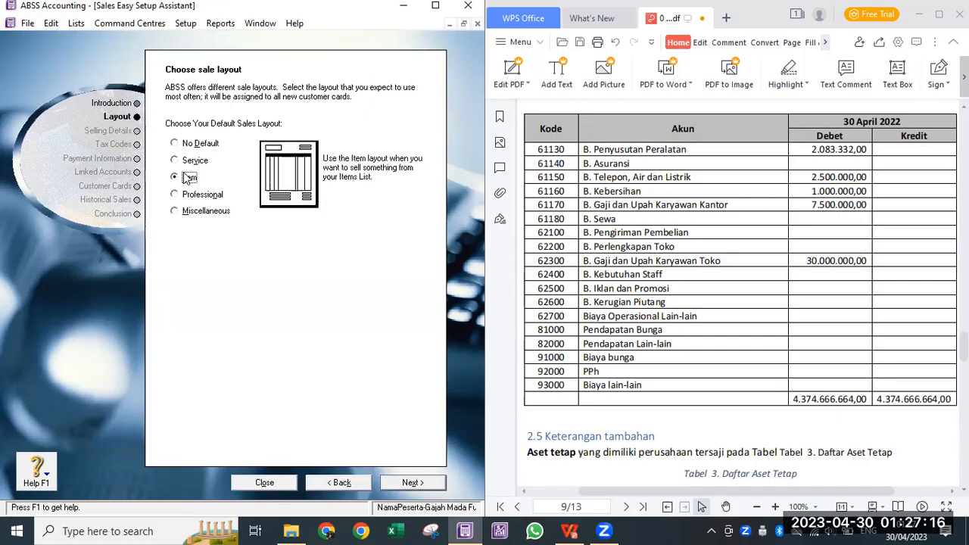
pyautogui.click(409, 483)
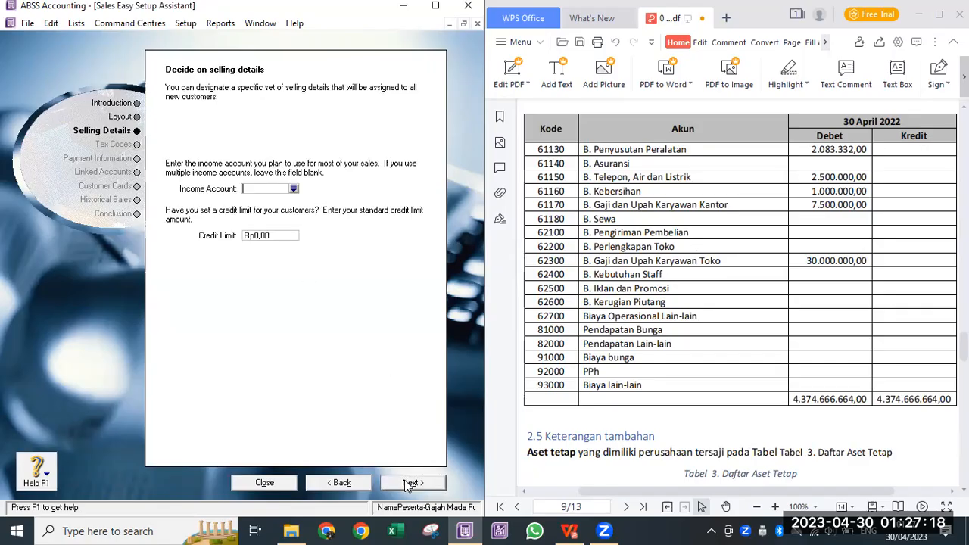
# Start a new tax code from the customers' tax code selection, with PPN as its code, and fill in its description.
pyautogui.click(409, 483)
pyautogui.click(409, 483)
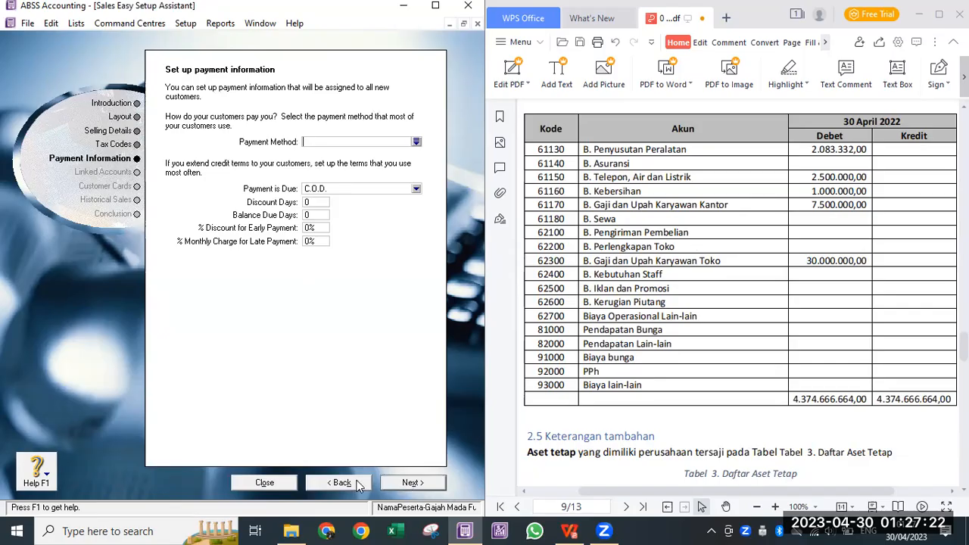
pyautogui.click(341, 483)
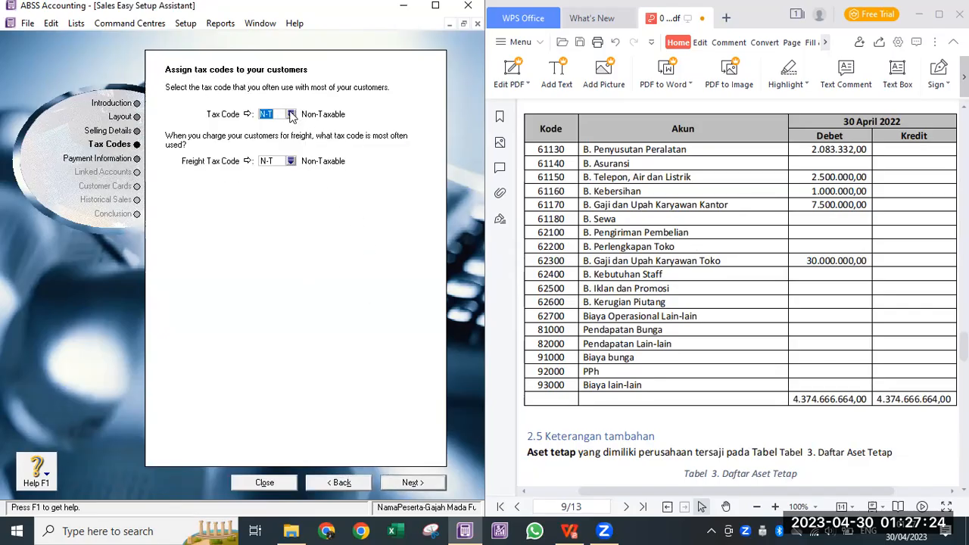
pyautogui.click(292, 115)
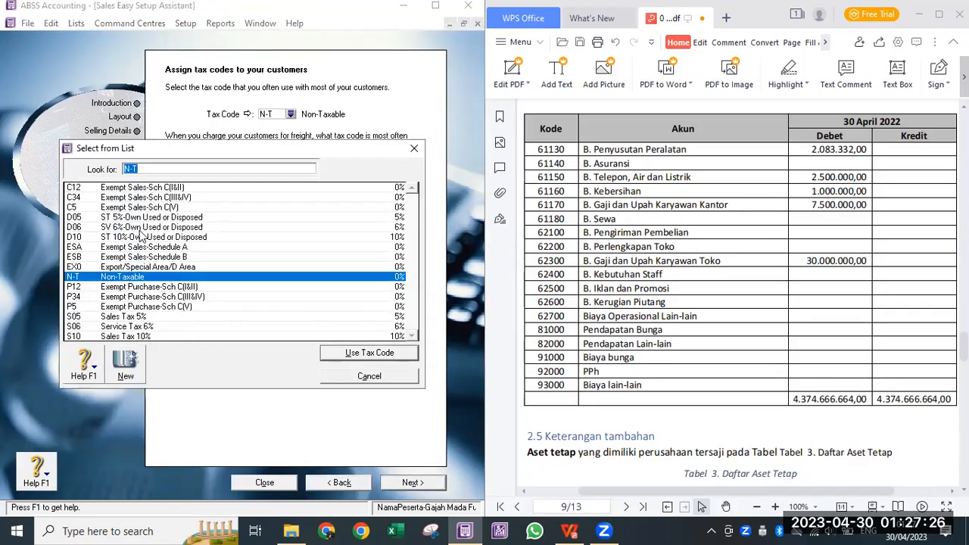
pyautogui.click(134, 190)
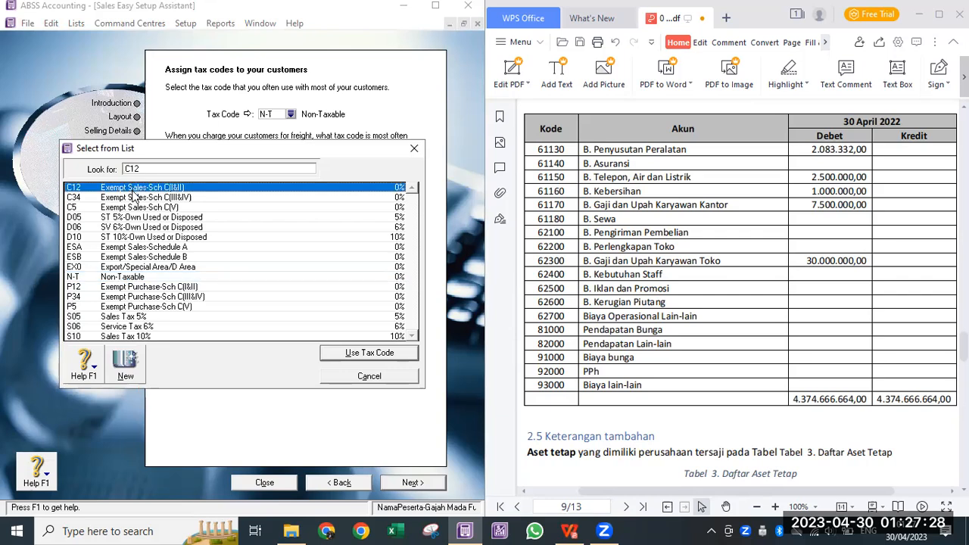
pyautogui.click(136, 363)
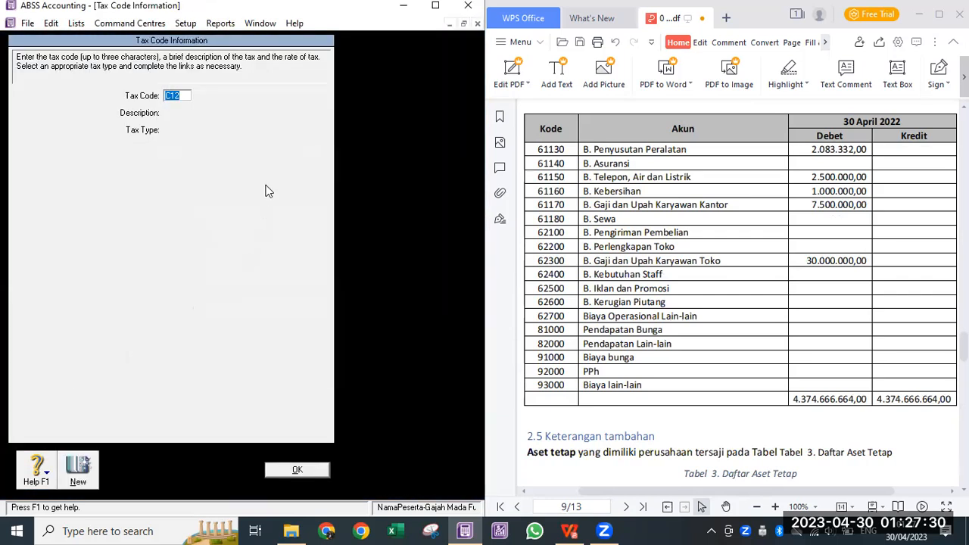
pyautogui.write('PPN')
pyautogui.press('Tab')
pyautogui.write('PP')
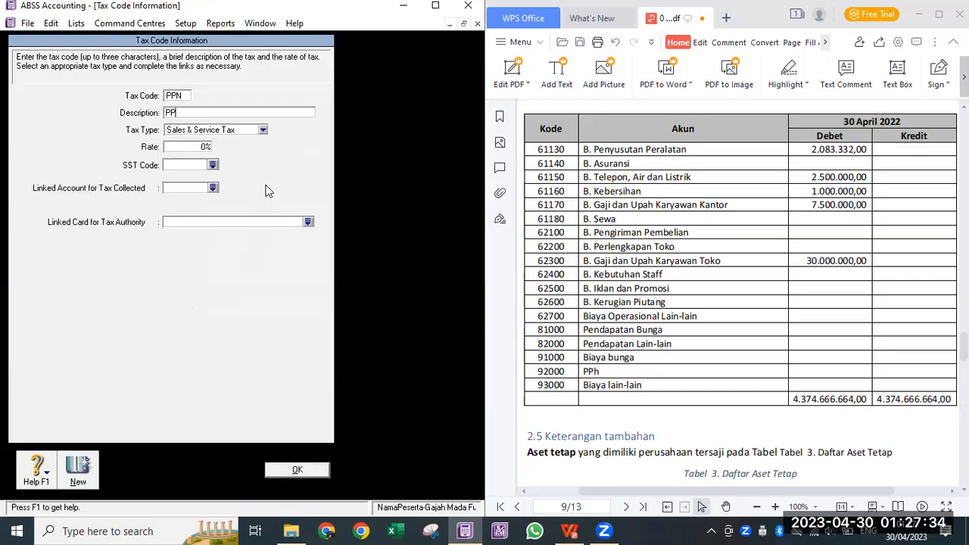
# Describe the PPN tax code as PPN10%, with tax type Goods & Services Tax and a rate of 10%.
pyautogui.write('N10%')
pyautogui.press('Tab')
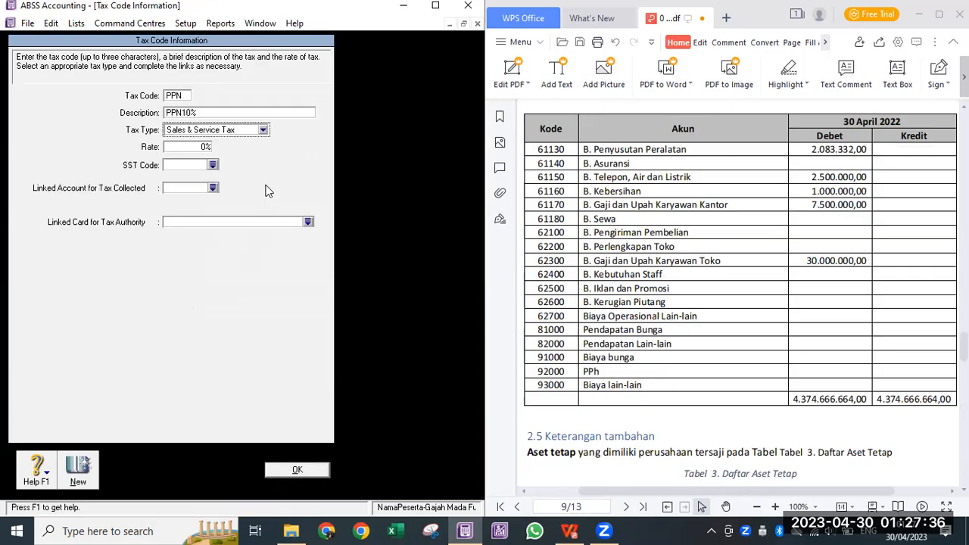
pyautogui.click(261, 132)
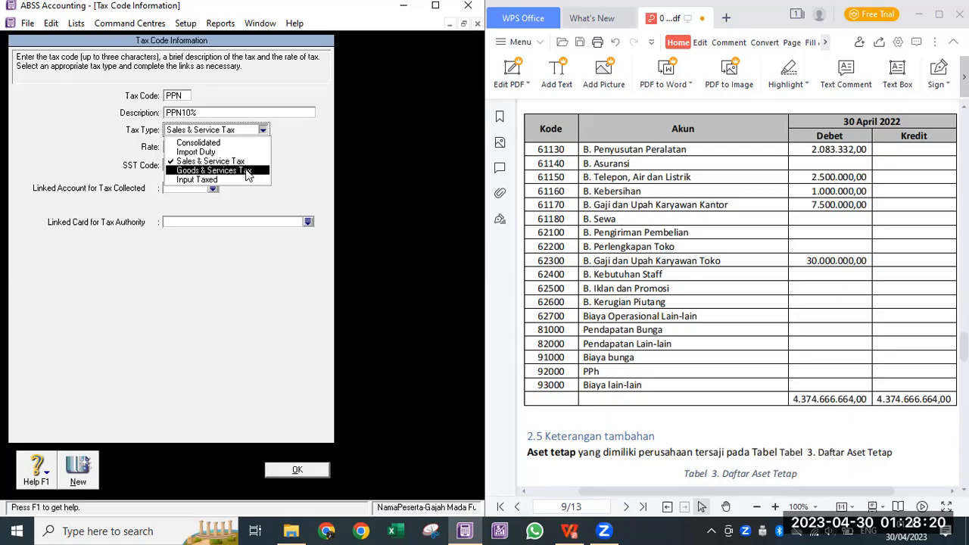
pyautogui.click(249, 172)
pyautogui.click(185, 148)
pyautogui.write('10')
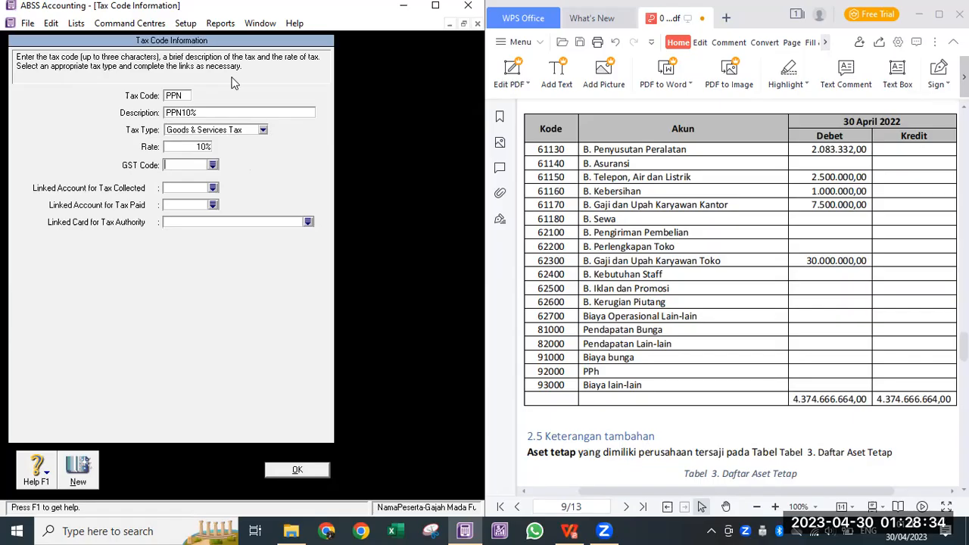
# Link tax collected to 2-2100 PPN Keluaran and tax paid to 2-2200 PPN Masukan, and save the tax code.
pyautogui.click(213, 190)
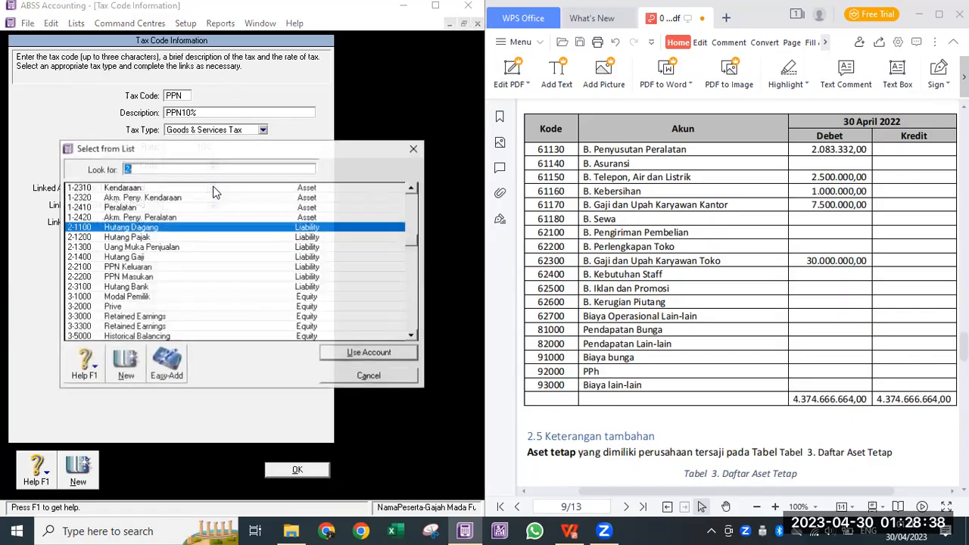
pyautogui.write('2-2100')
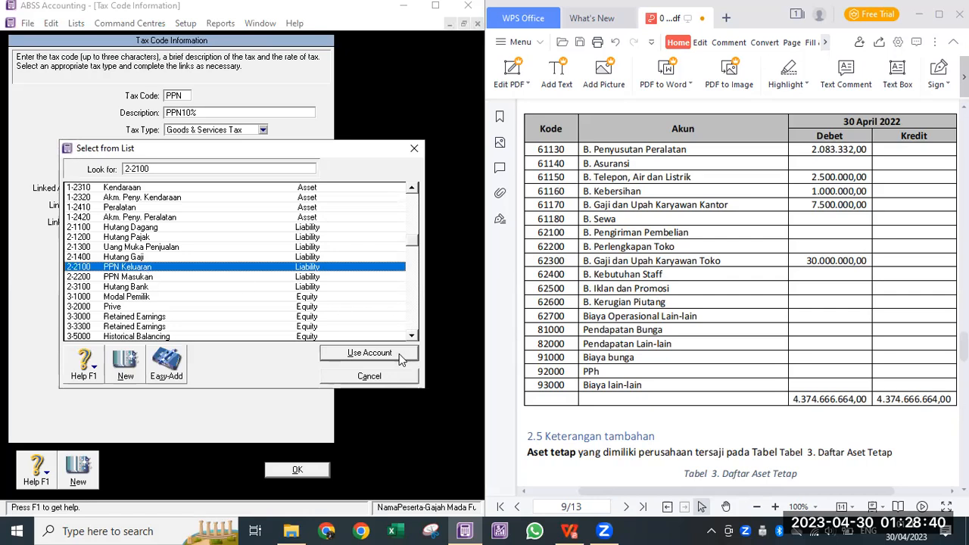
pyautogui.click(396, 352)
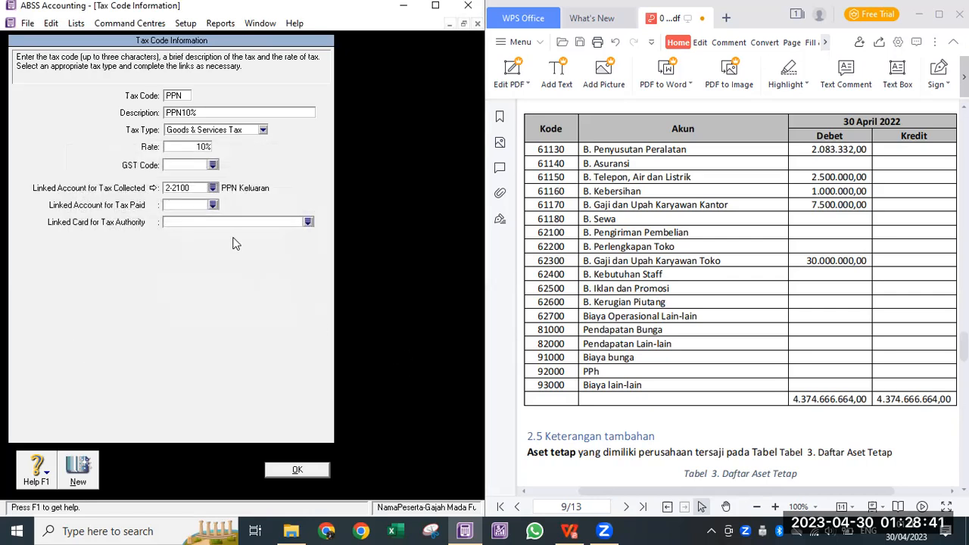
pyautogui.click(213, 206)
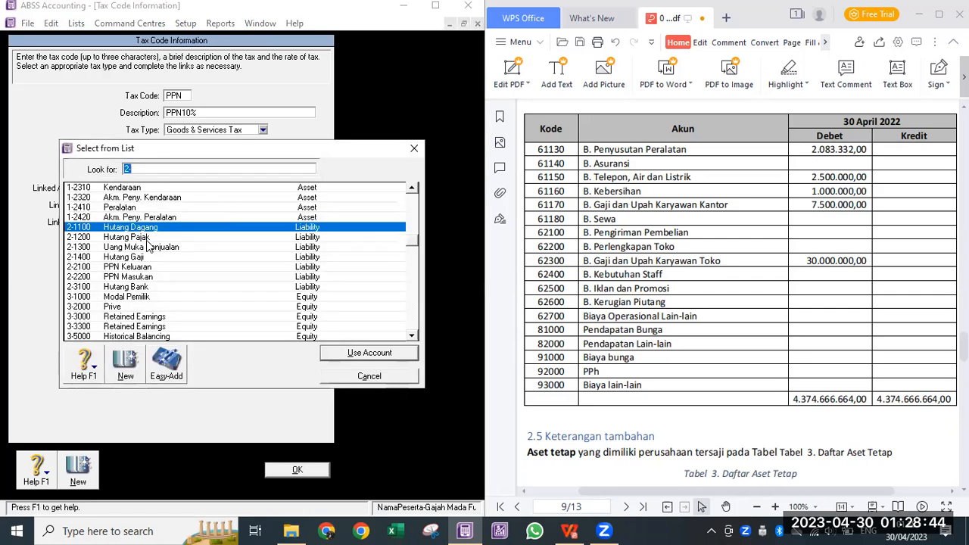
pyautogui.doubleClick(210, 276)
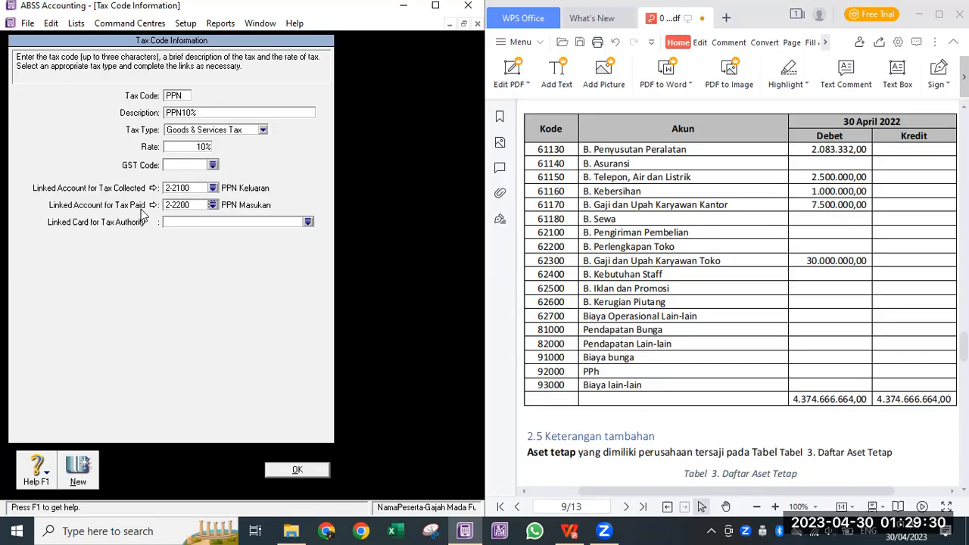
pyautogui.click(297, 470)
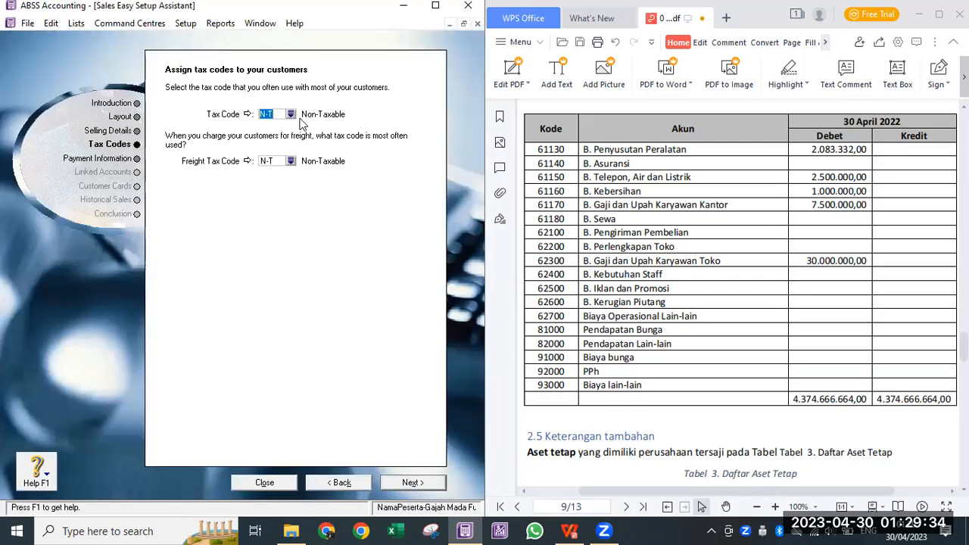
# Assign PPN as the default customer tax code and continue to the payment information.
pyautogui.click(291, 115)
pyautogui.write('PPN')
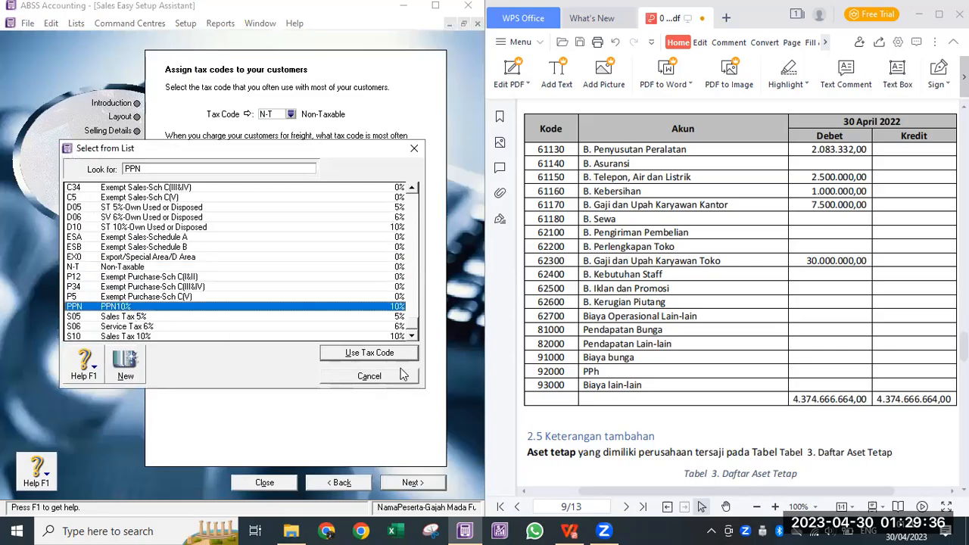
pyautogui.click(370, 353)
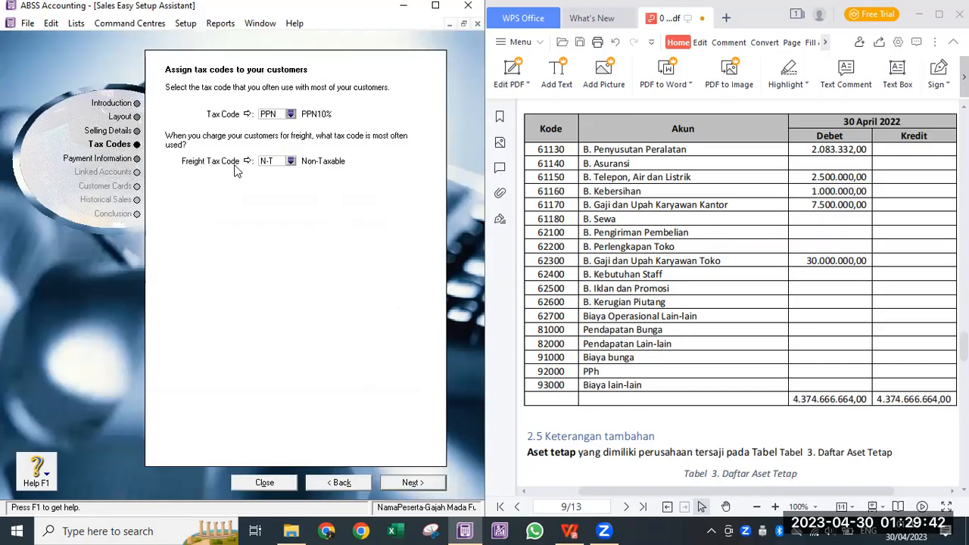
pyautogui.click(428, 485)
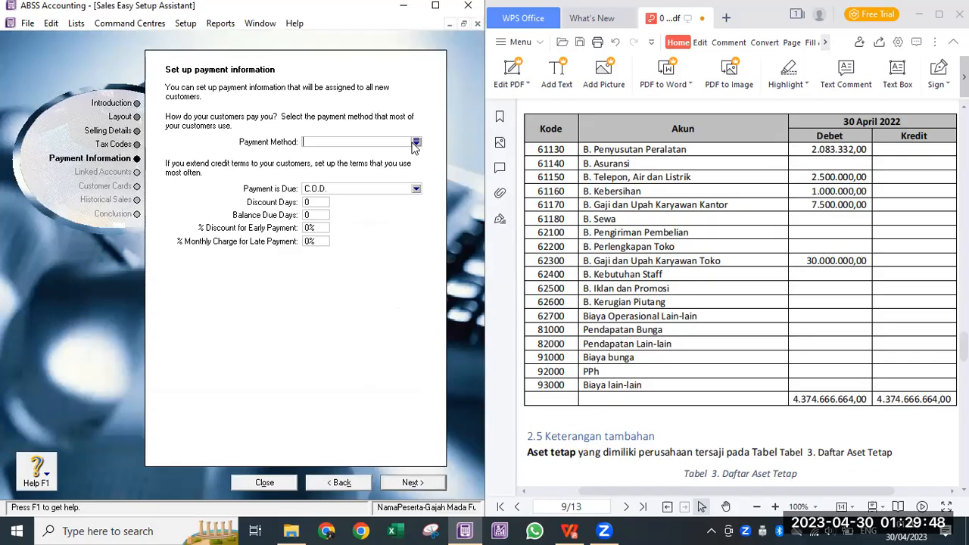
# Set the default customer payment method to Cheque.
pyautogui.click(416, 142)
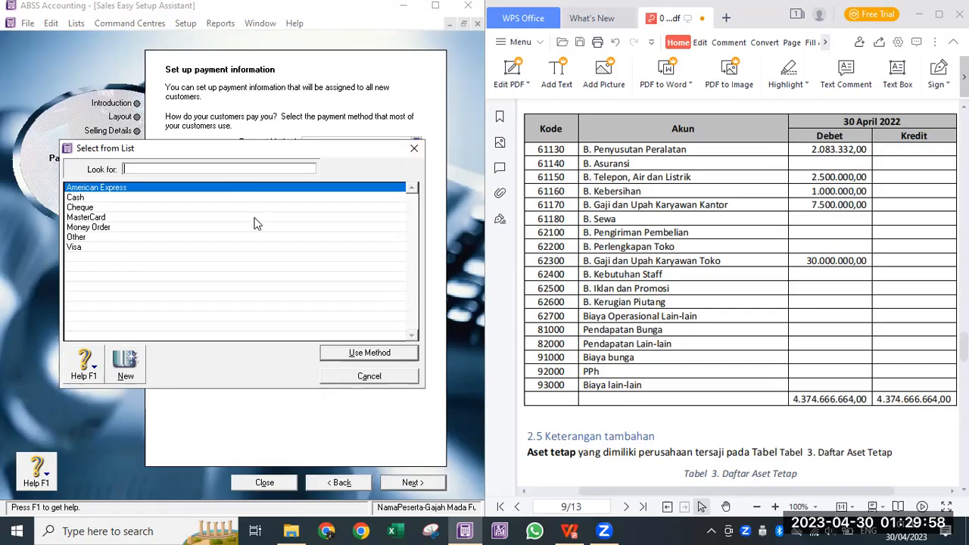
pyautogui.click(91, 207)
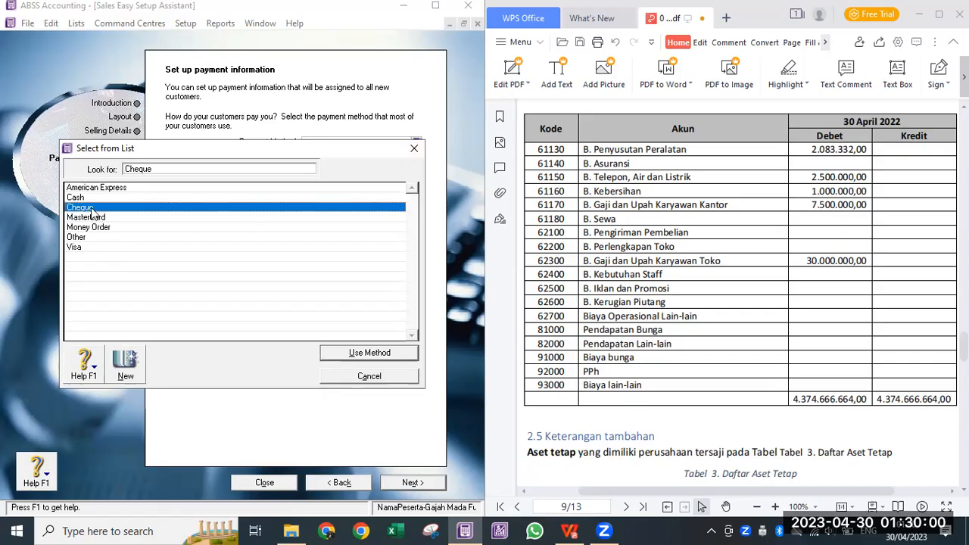
pyautogui.click(390, 354)
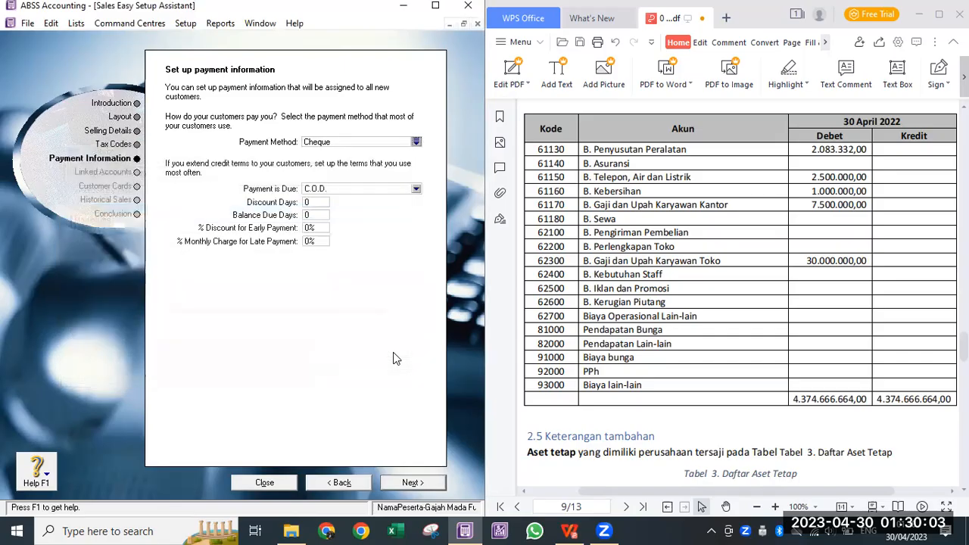
# Make customer payment due In a Given # of Days, with 10 discount days.
pyautogui.click(386, 186)
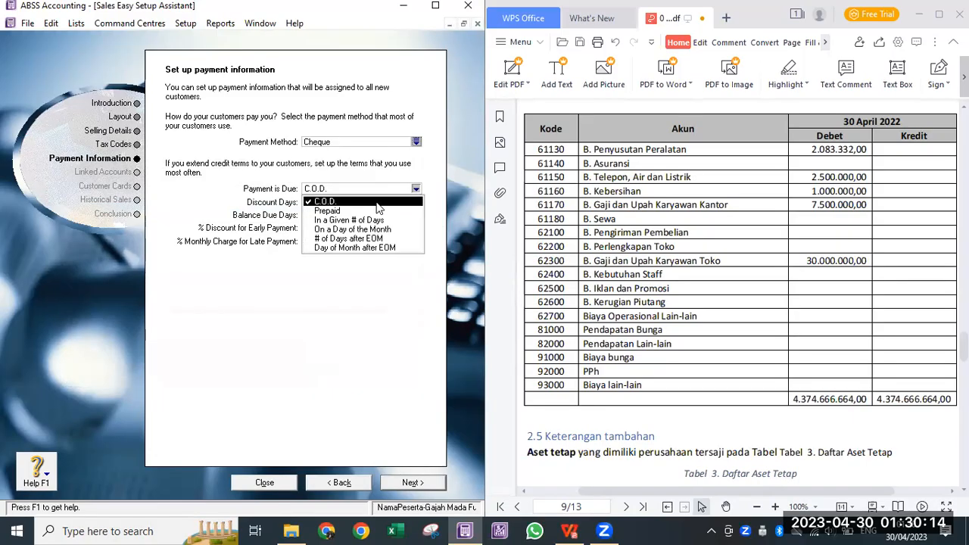
pyautogui.click(377, 220)
pyautogui.click(330, 202)
pyautogui.write('10')
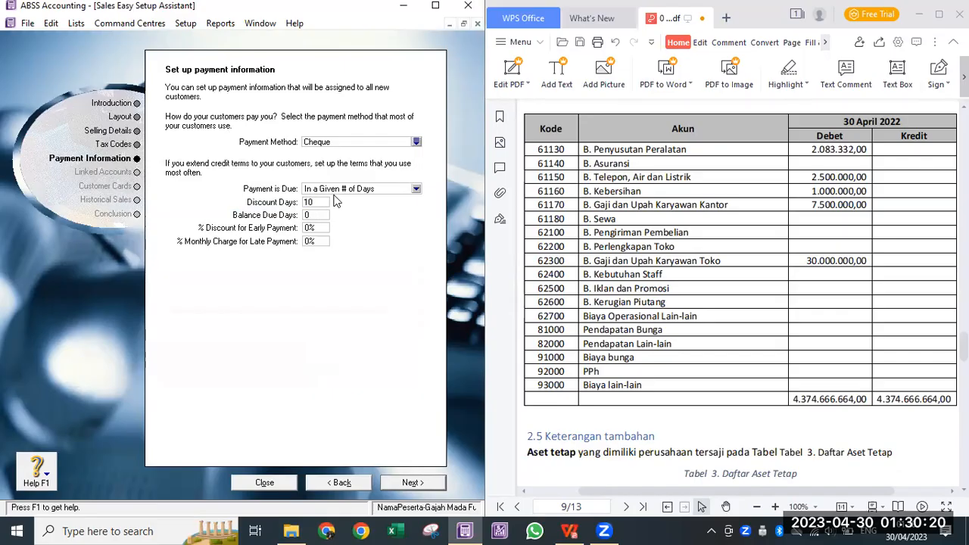
pyautogui.press('Tab')
# Following the document's sales terms, set 30 balance due days, 1% early payment discount and 1% monthly late charge, and continue to the linked accounts.
pyautogui.scroll(15, 913, 265)
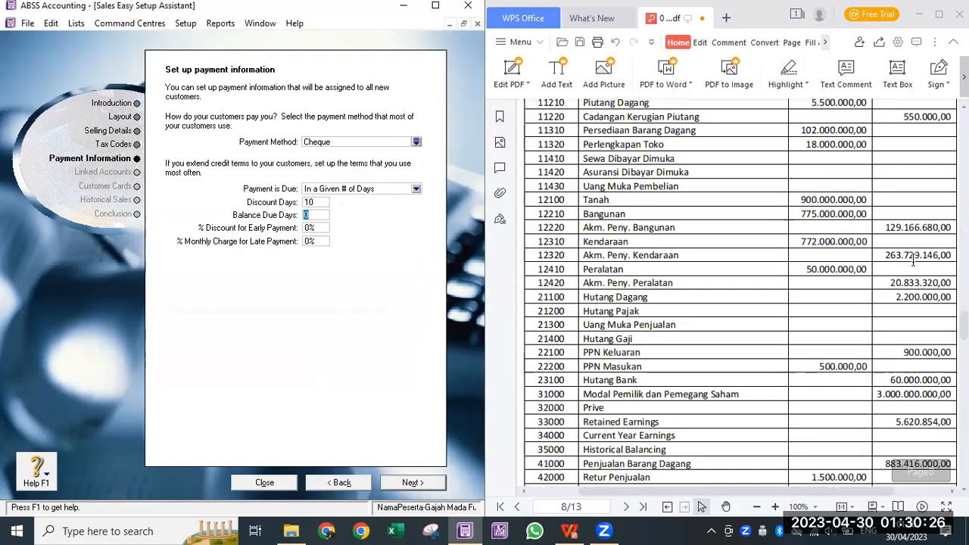
pyautogui.scroll(20, 914, 266)
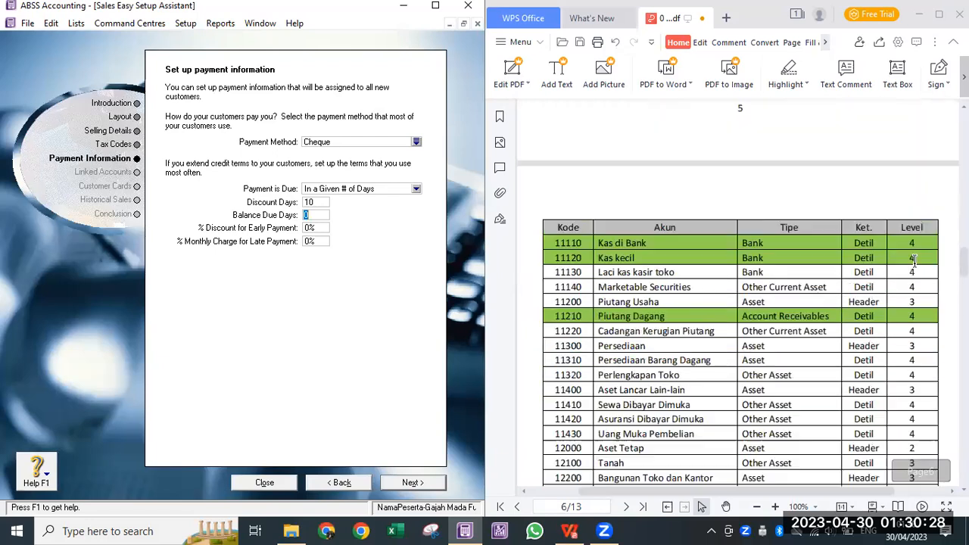
pyautogui.scroll(3, 914, 262)
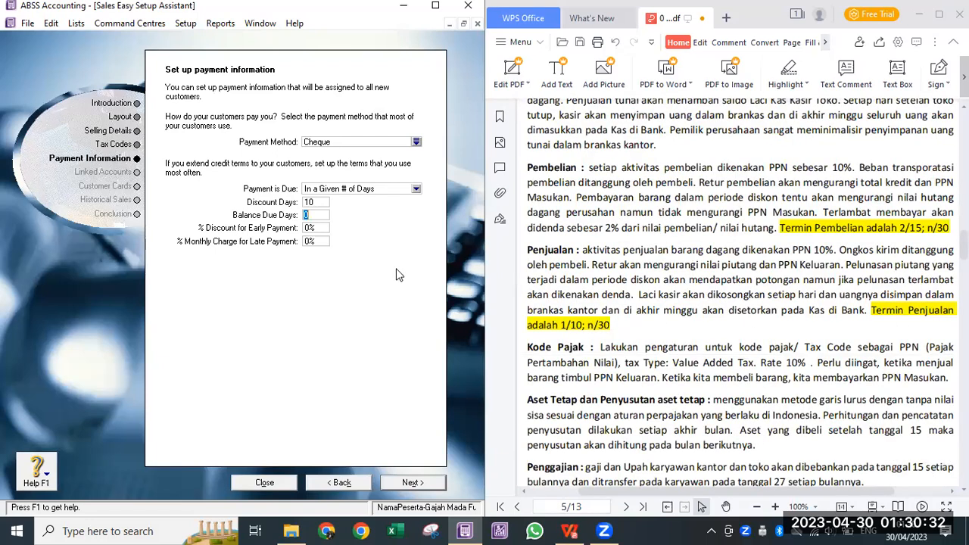
pyautogui.write('30')
pyautogui.press('Tab')
pyautogui.write('1')
pyautogui.press('Tab')
pyautogui.write('1')
pyautogui.press('Tab')
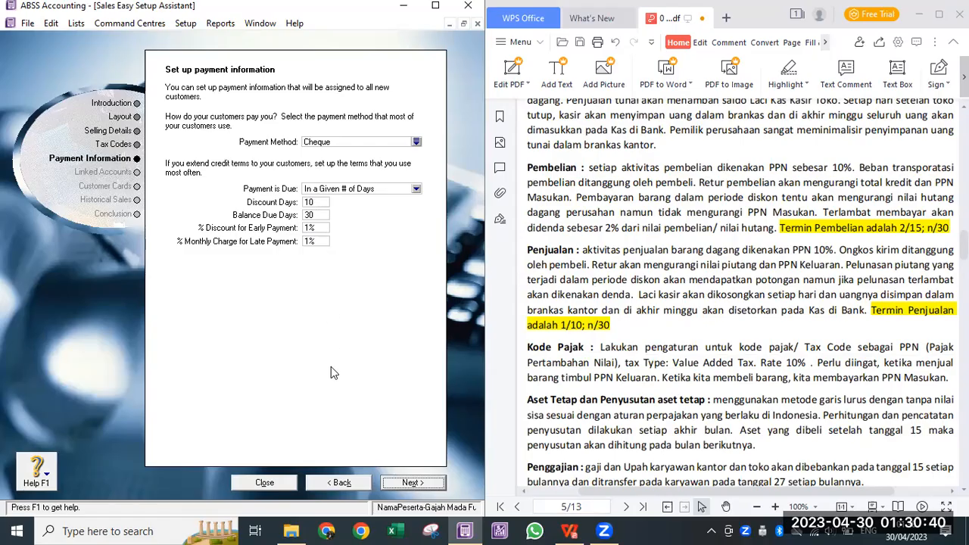
pyautogui.click(428, 487)
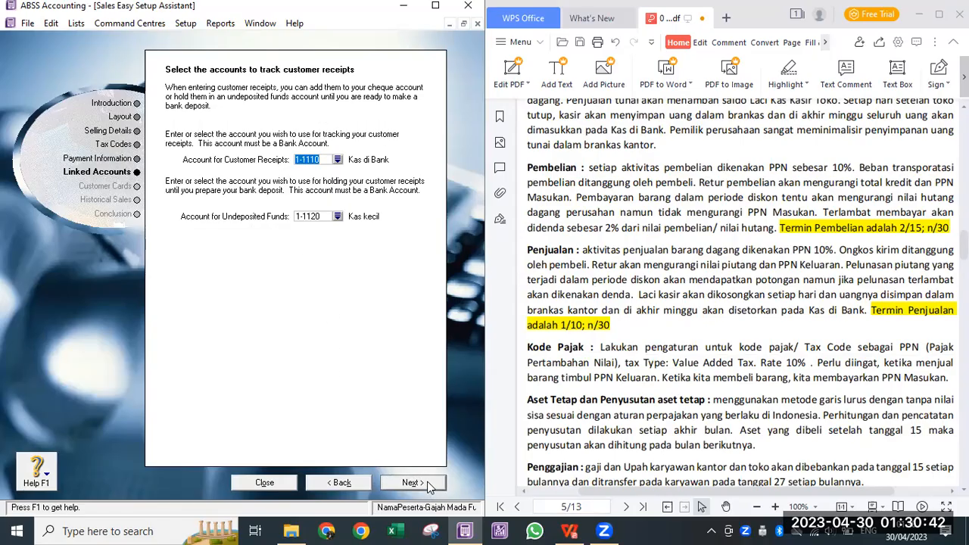
# Use 1-1110 Kas di Bank for customer receipts and choose the account for undeposited funds.
pyautogui.click(339, 160)
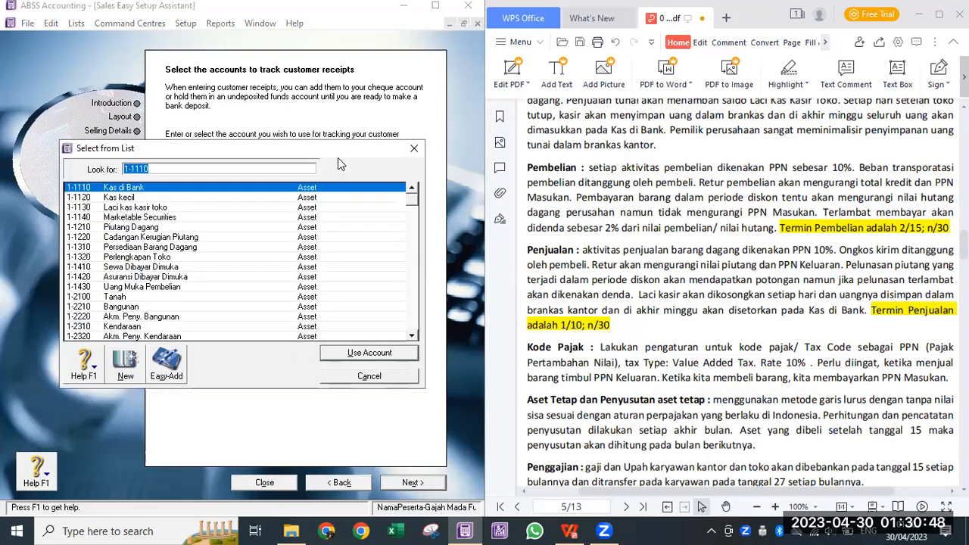
pyautogui.click(369, 353)
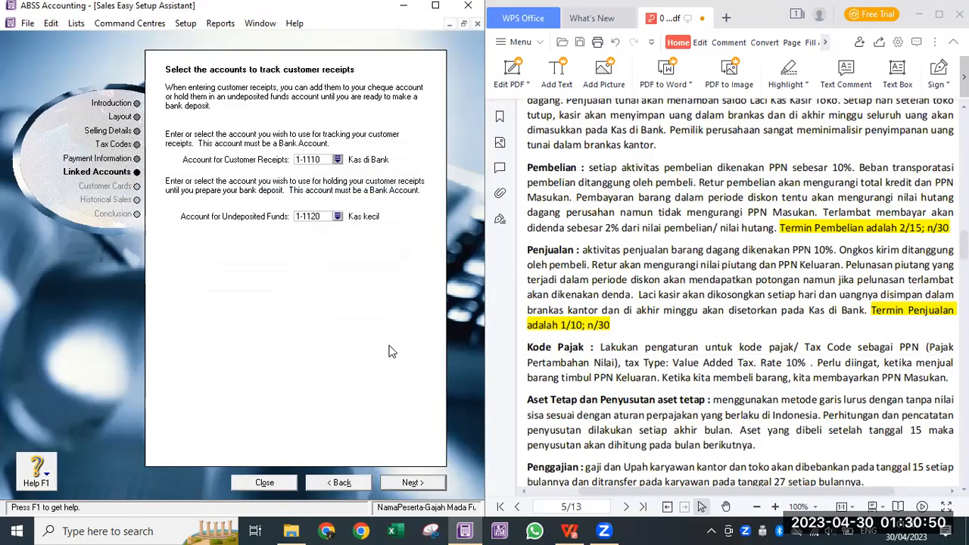
pyautogui.click(338, 217)
pyautogui.click(131, 190)
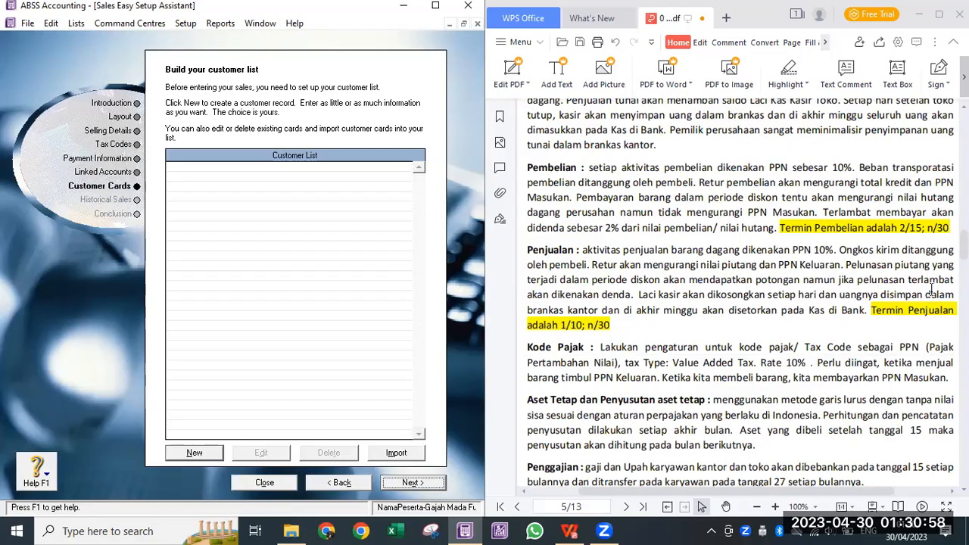
# Find the customer list in the document and create a customer card named MANDIRI with its card ID.
pyautogui.scroll(-20, 932, 266)
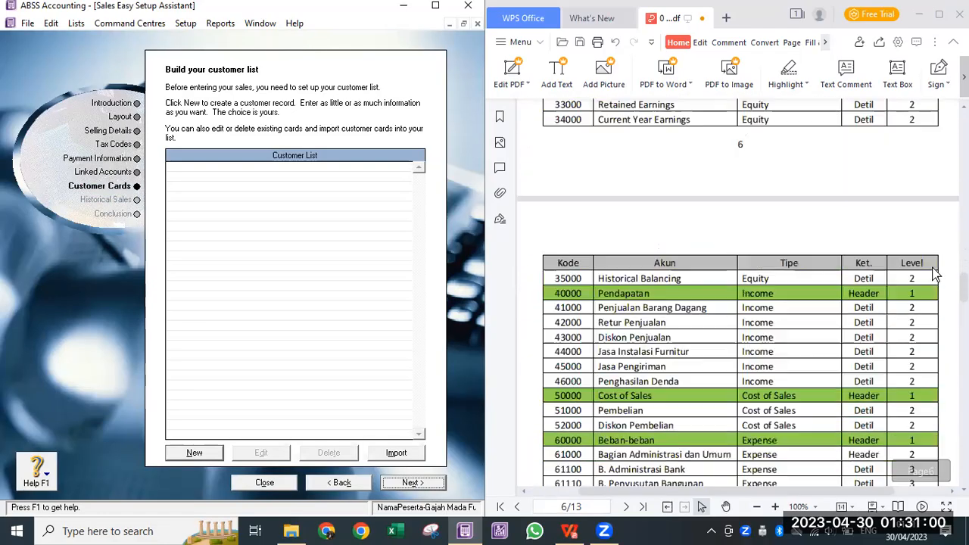
pyautogui.scroll(-20, 931, 269)
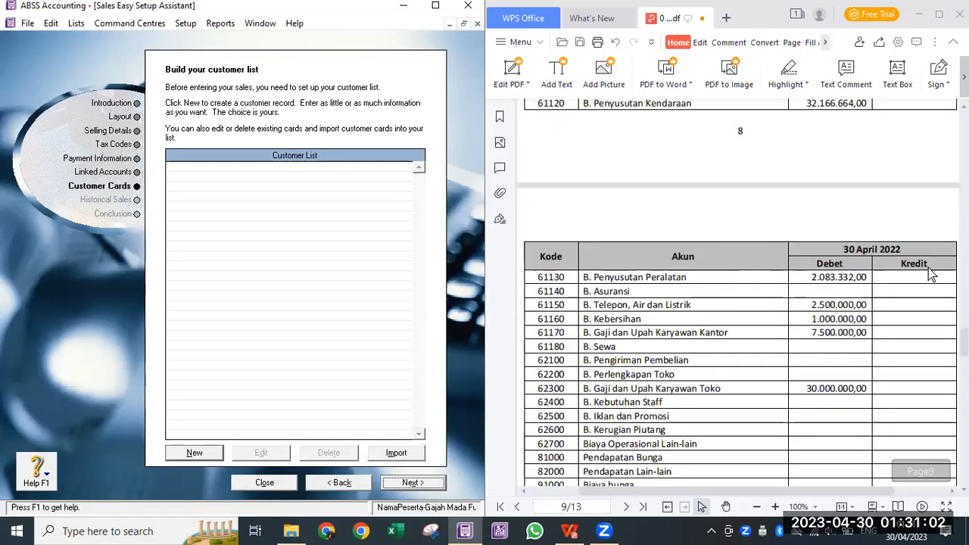
pyautogui.scroll(-12, 925, 268)
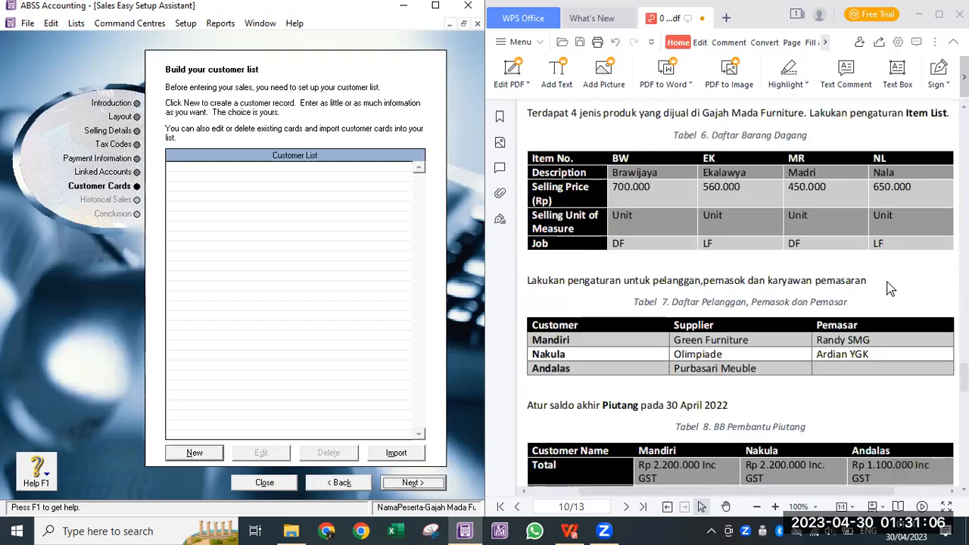
pyautogui.click(200, 454)
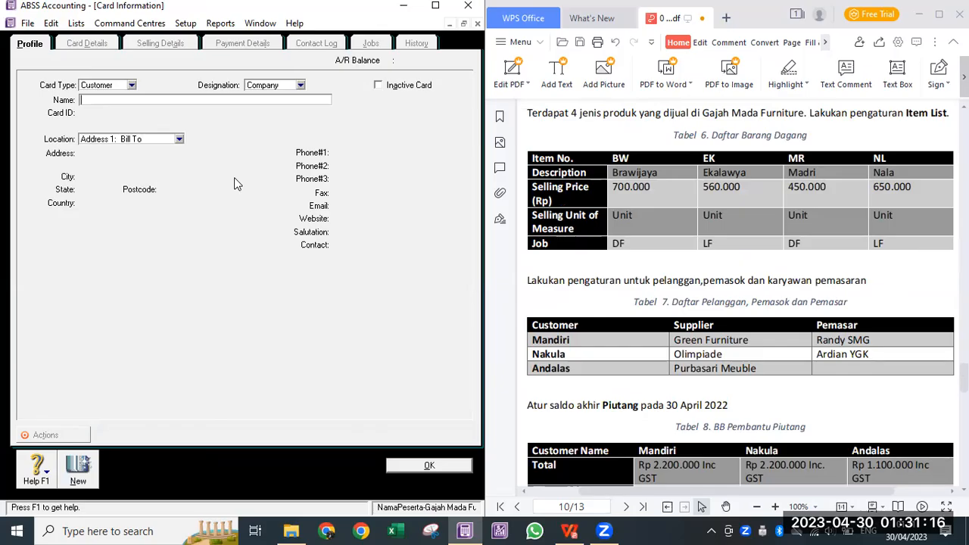
pyautogui.write('MANDIRI')
pyautogui.press('Tab')
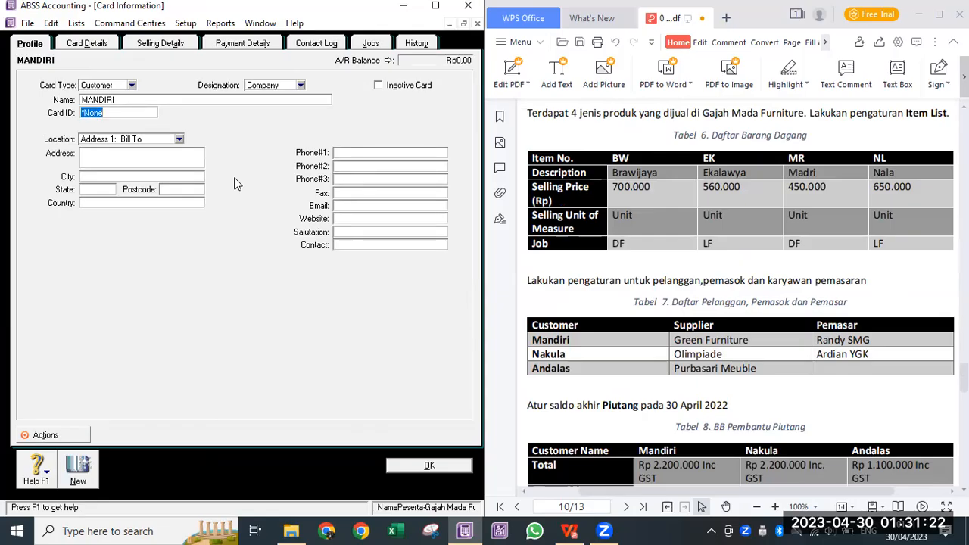
pyautogui.write('C001')
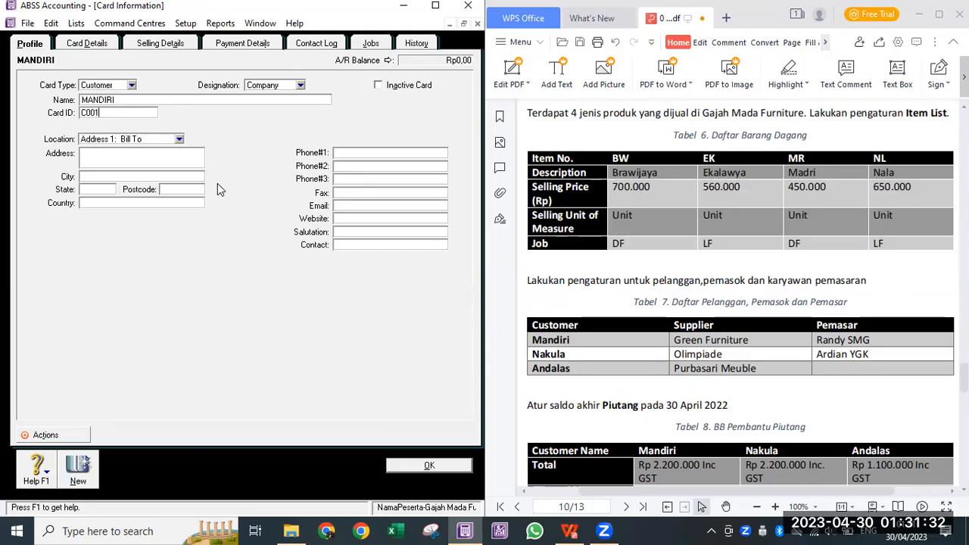
# Review MANDIRI's selling details, the available income accounts and the payment details.
pyautogui.click(154, 45)
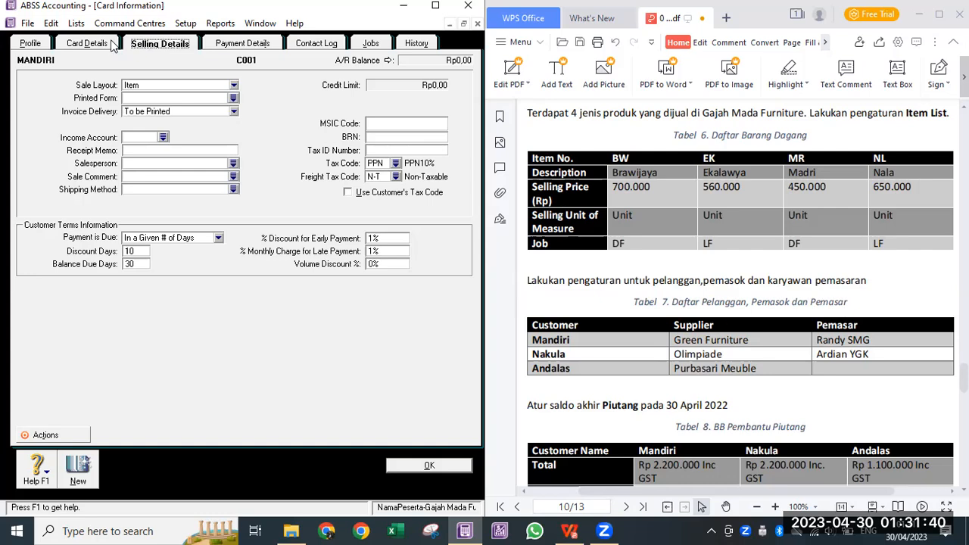
pyautogui.click(163, 137)
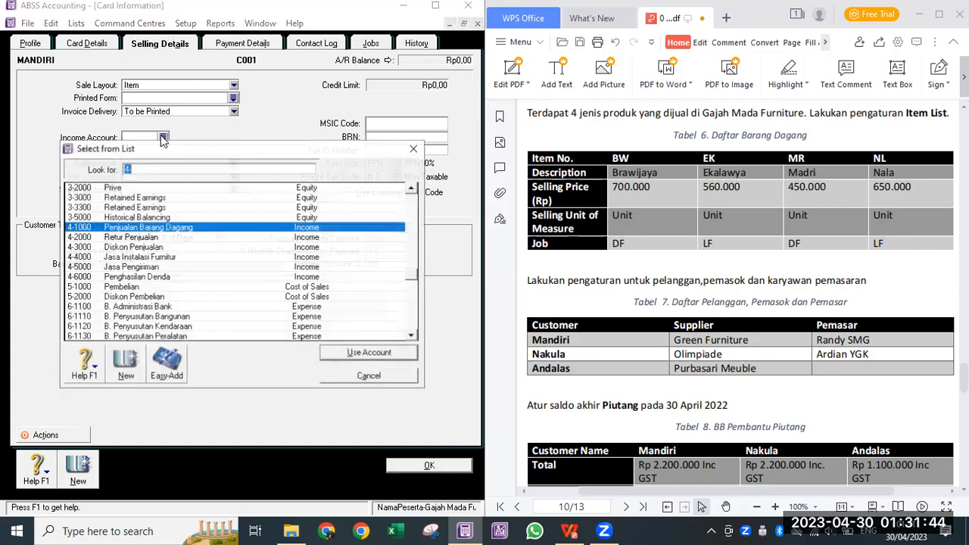
pyautogui.click(370, 376)
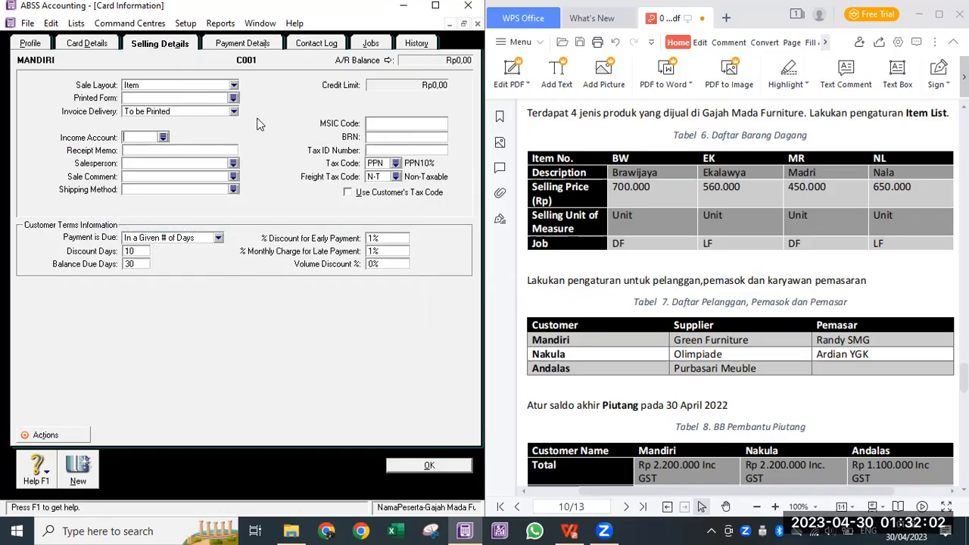
pyautogui.click(253, 46)
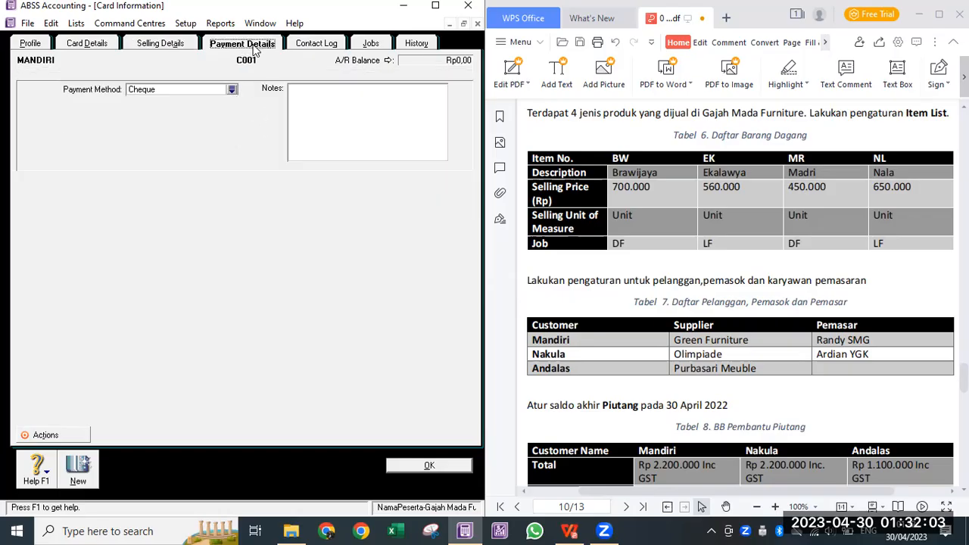
# Review MANDIRI's contact log, jobs and sales history.
pyautogui.click(324, 45)
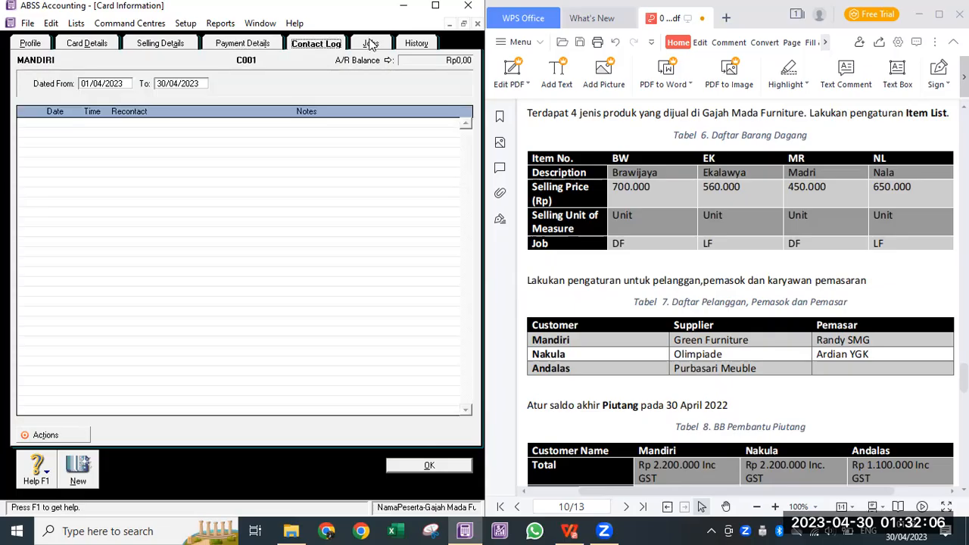
pyautogui.click(370, 44)
pyautogui.click(426, 44)
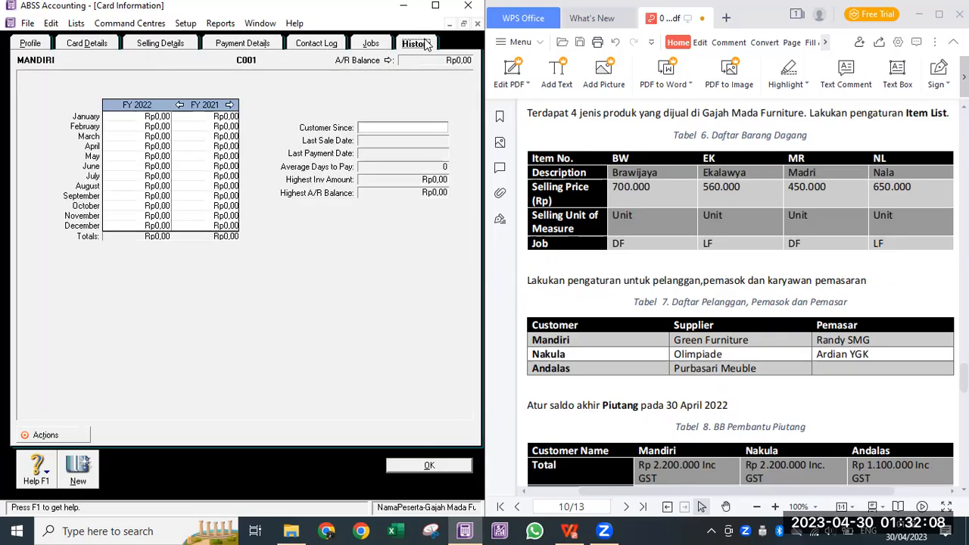
# Create a second customer card named NAKULA and enter its card ID.
pyautogui.click(72, 477)
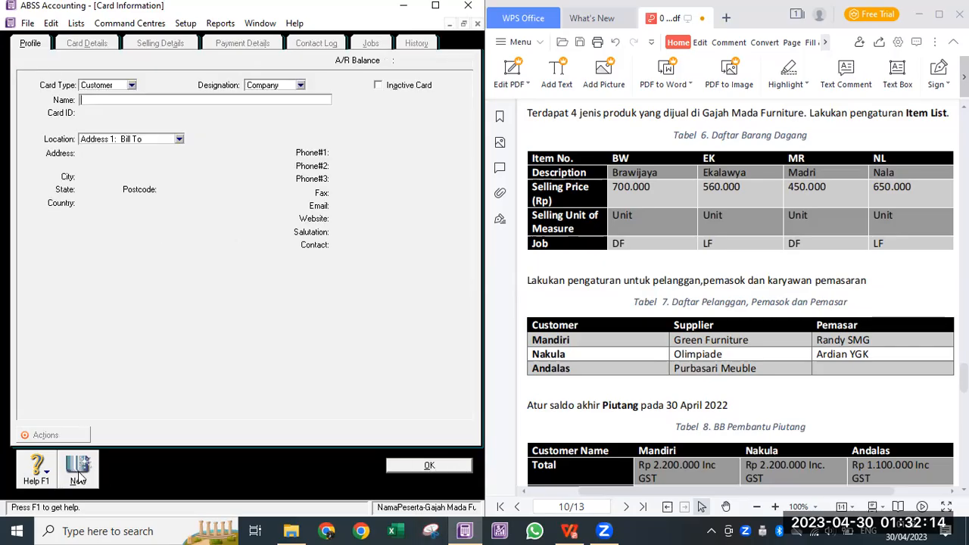
pyautogui.write('NAKULA')
pyautogui.press('Tab')
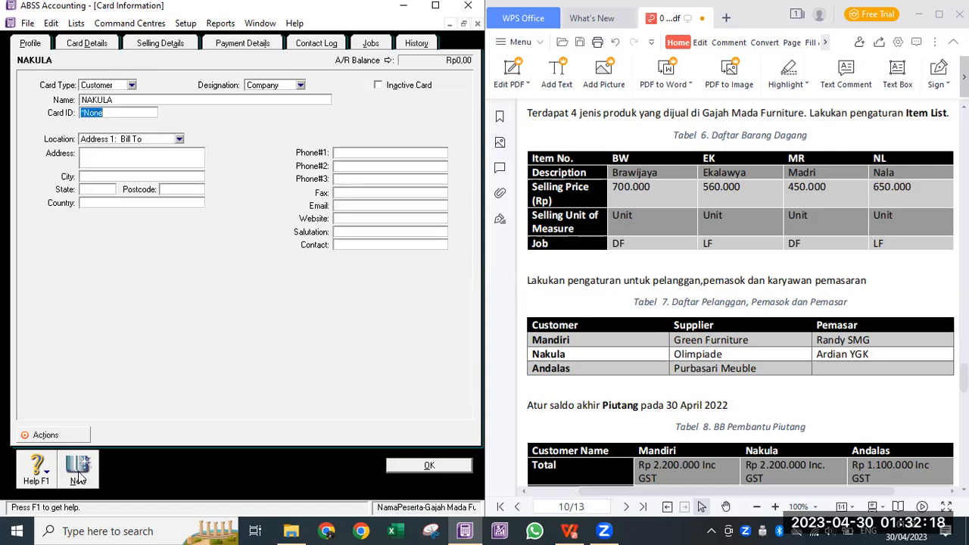
pyautogui.write('C002')
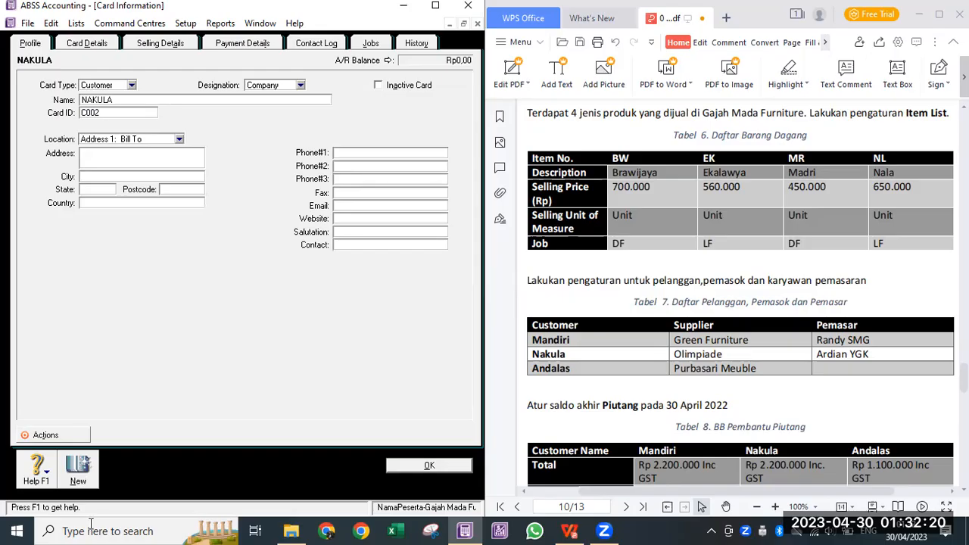
# Create a third customer card named ANDALAS with its card ID and return to the customer list.
pyautogui.click(88, 468)
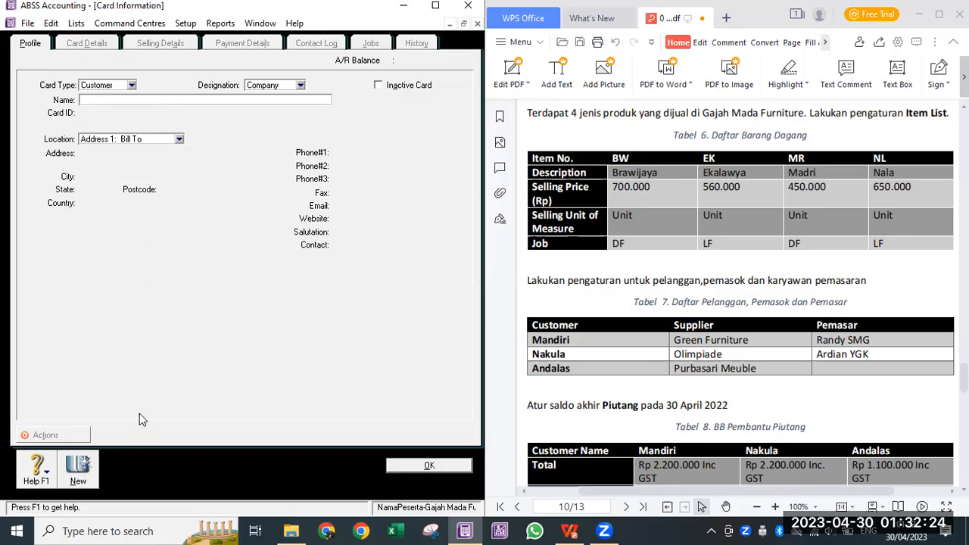
pyautogui.write('ANDALAS')
pyautogui.press('Tab')
pyautogui.write('C00')
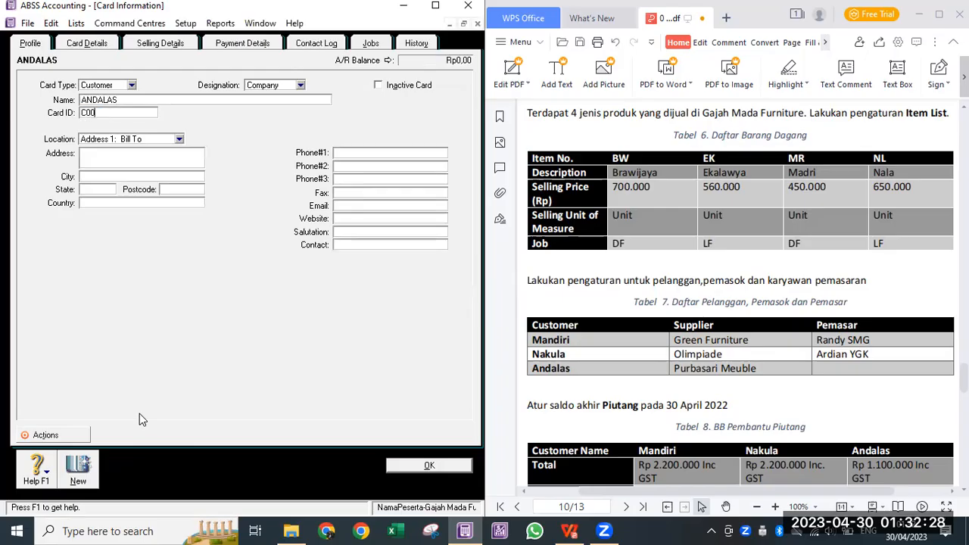
pyautogui.click(427, 465)
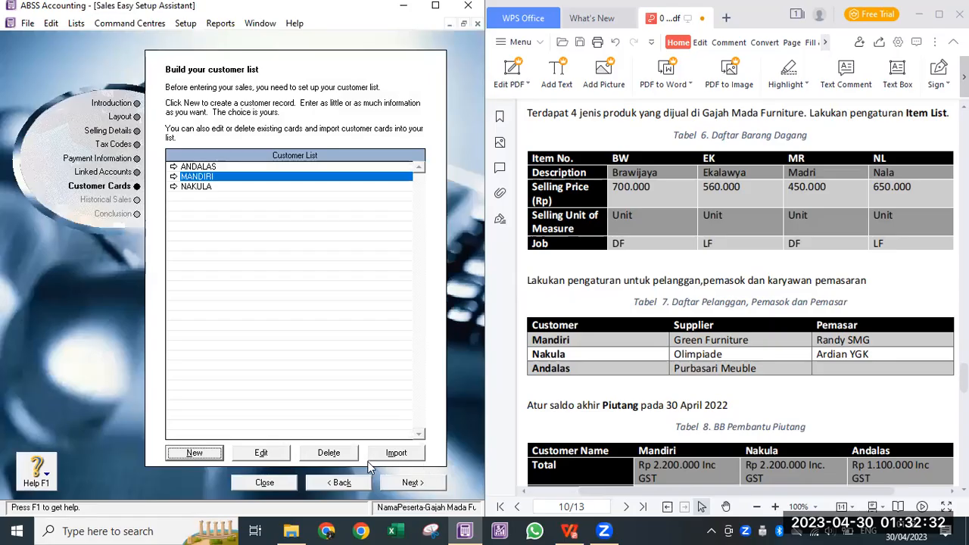
# Continue to the historical sales, find the document's receivables table and add a historical sale for MANDIRI.
pyautogui.click(409, 483)
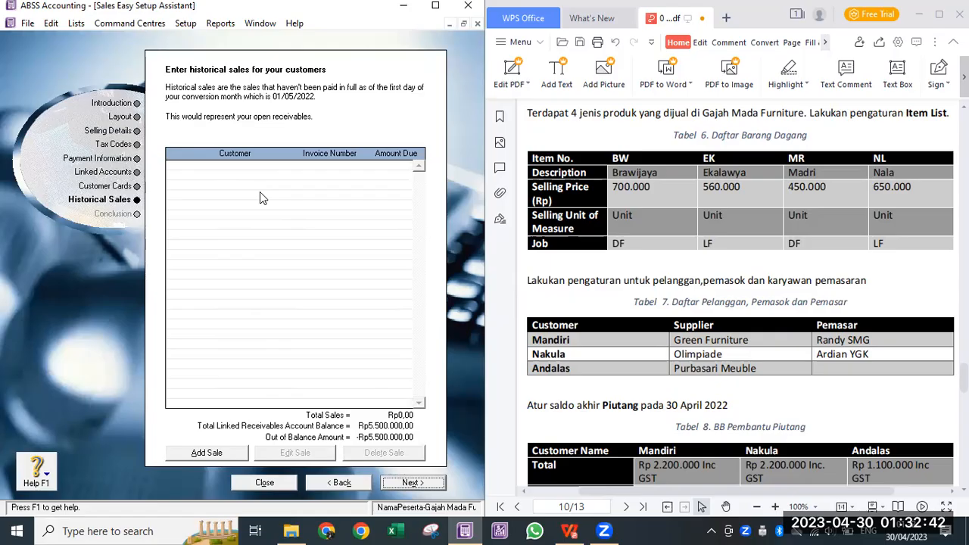
pyautogui.scroll(-5, 934, 227)
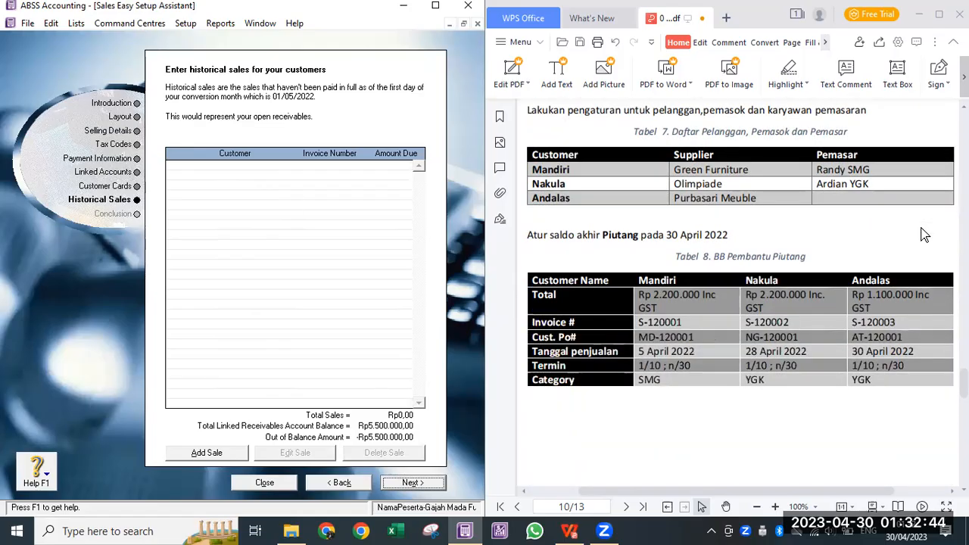
pyautogui.scroll(-1, 735, 261)
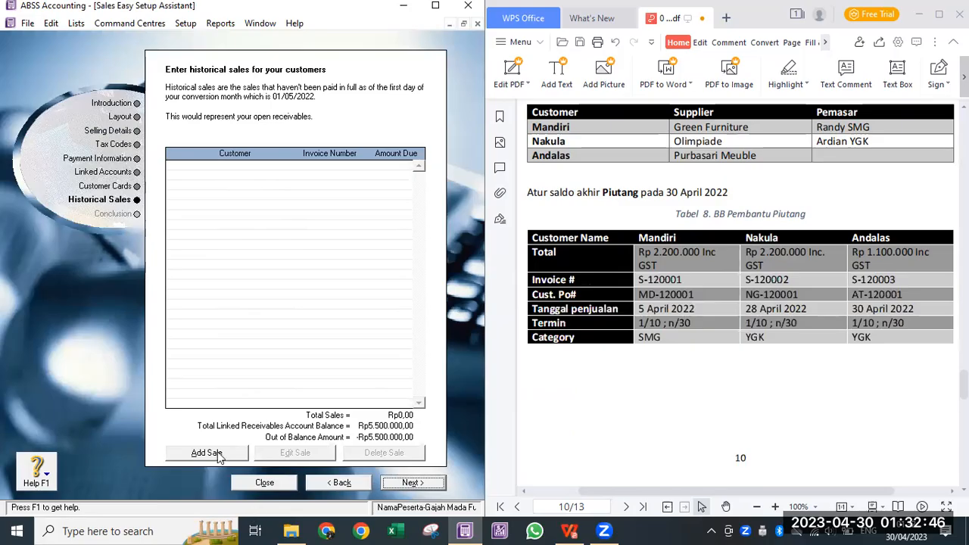
pyautogui.click(207, 453)
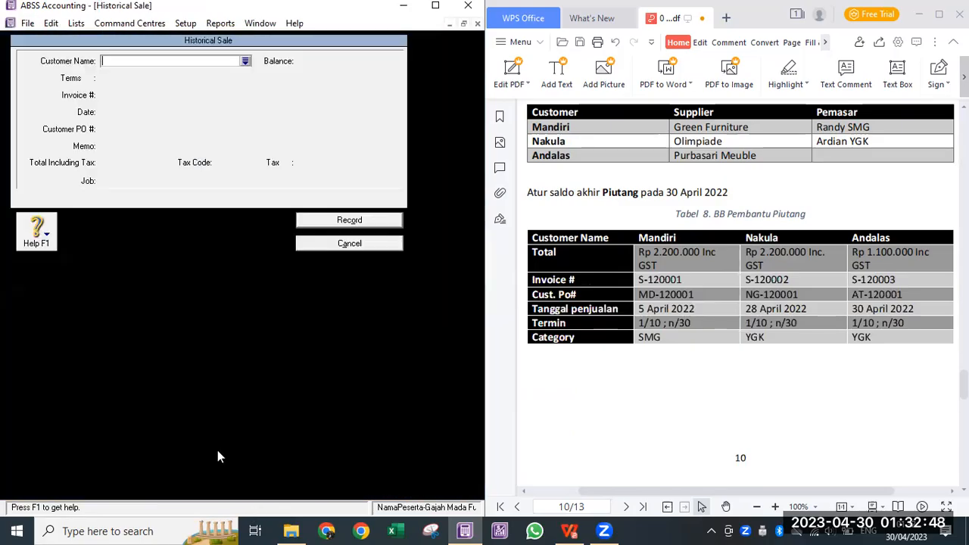
pyautogui.write('MANDIRI')
pyautogui.press('Tab')
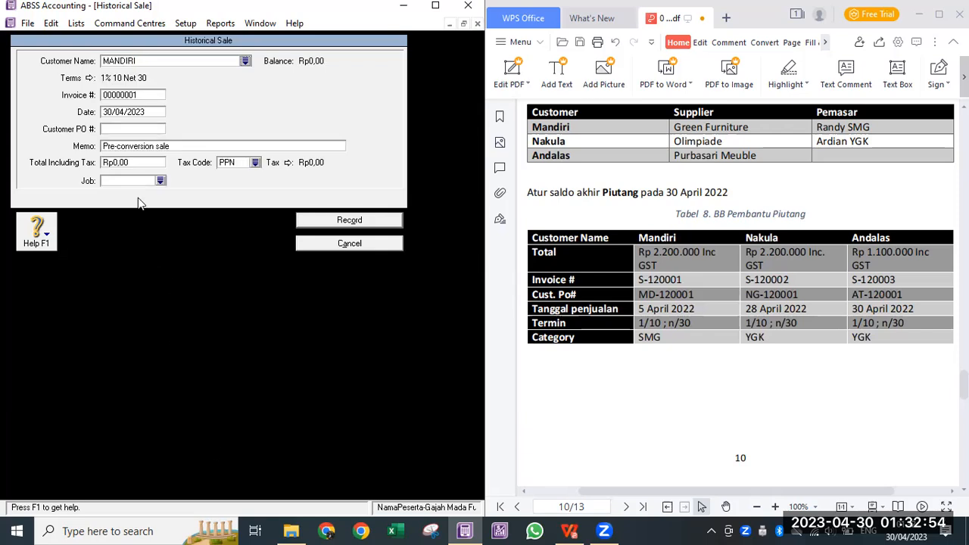
# Set the MANDIRI sale's invoice number to S-120001 and its date to 05/04/2022.
pyautogui.click(123, 94)
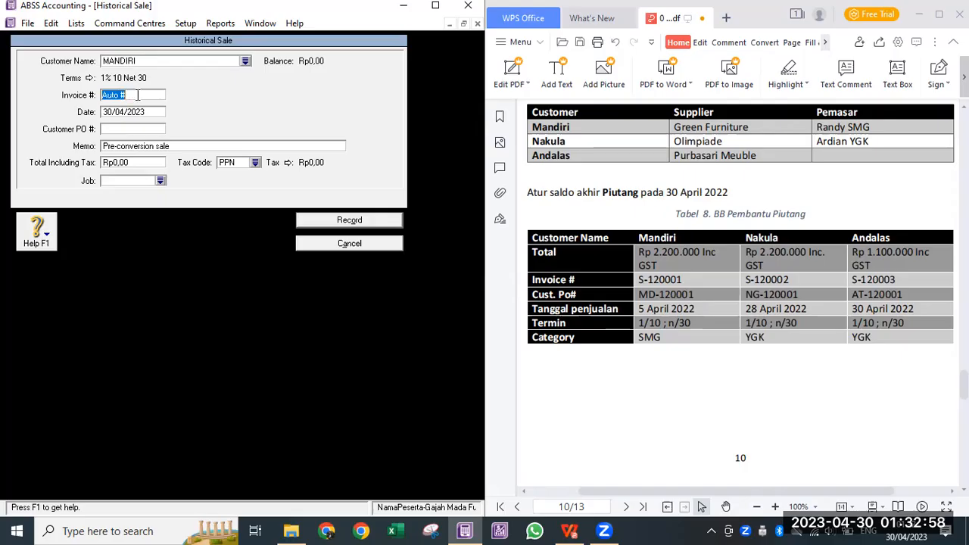
pyautogui.write('S-12')
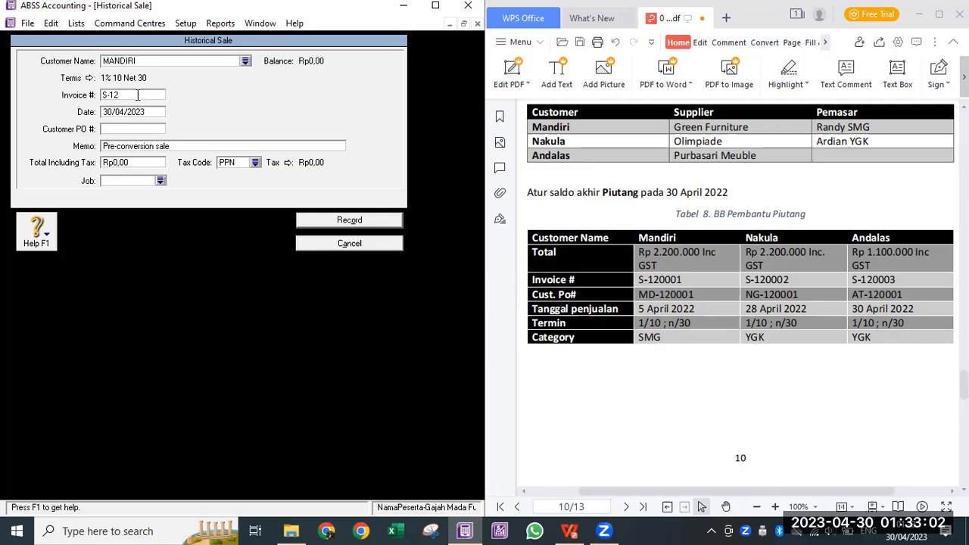
pyautogui.write('0001')
pyautogui.press('Tab')
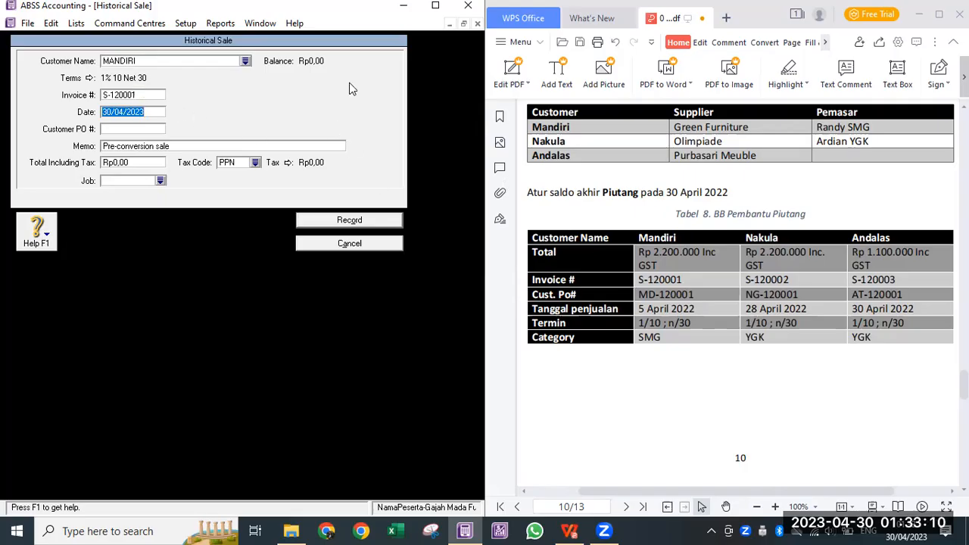
pyautogui.write('5/4/22')
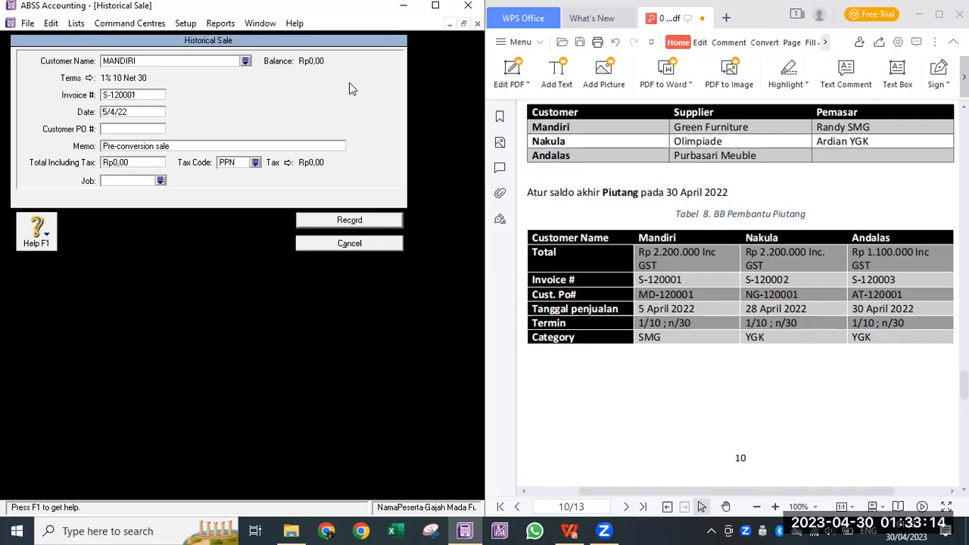
pyautogui.press('Tab')
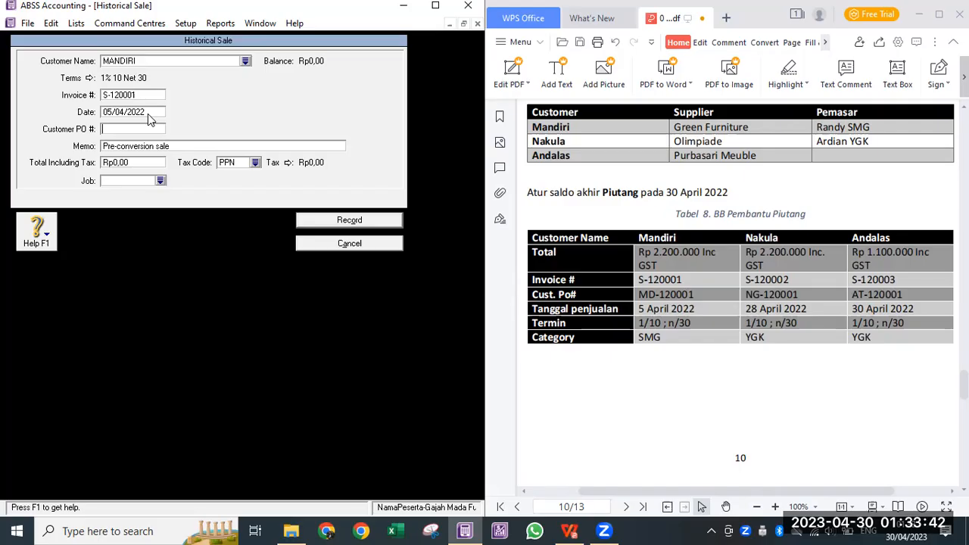
# Switch to Windows Settings and review the date and time page and the regional format data.
pyautogui.click(17, 530)
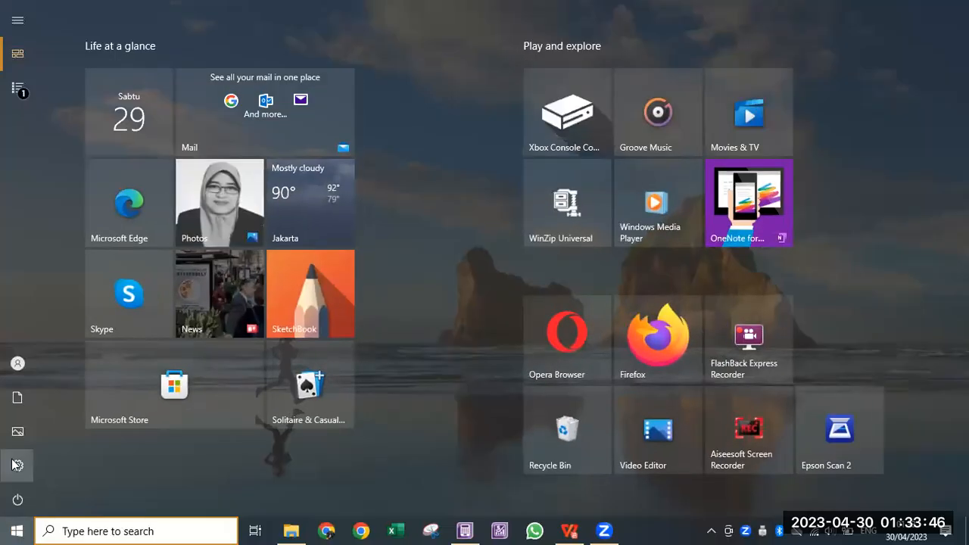
pyautogui.click(15, 466)
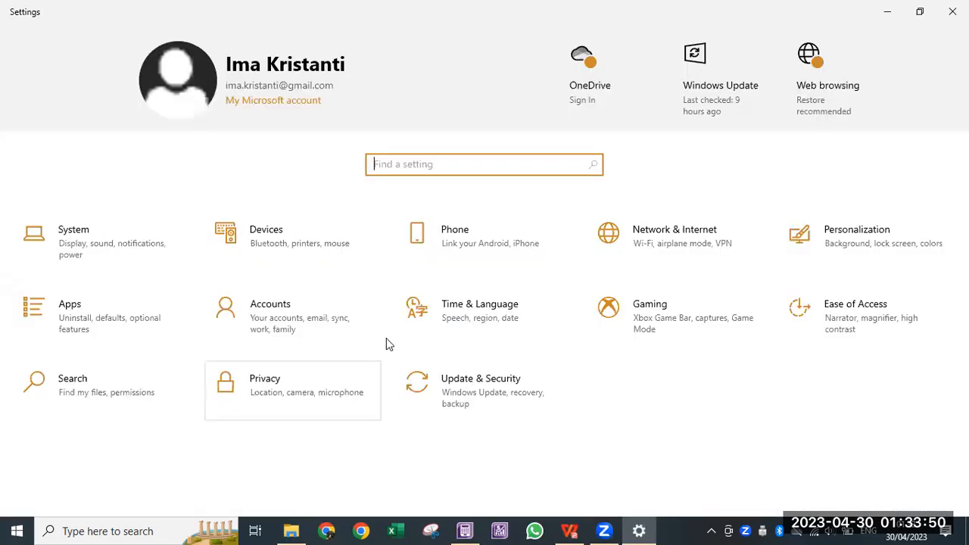
pyautogui.click(498, 337)
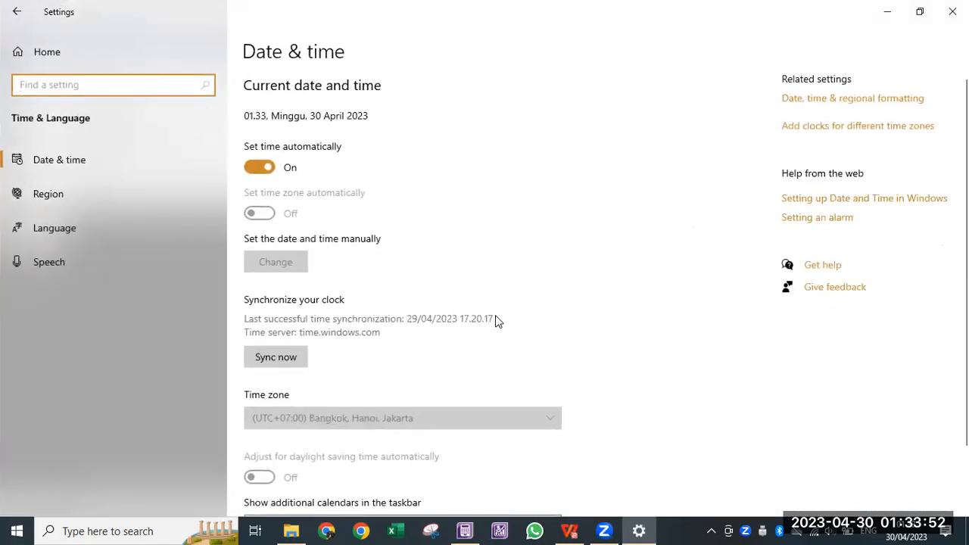
pyautogui.scroll(-2, 482, 310)
pyautogui.click(67, 160)
pyautogui.click(71, 202)
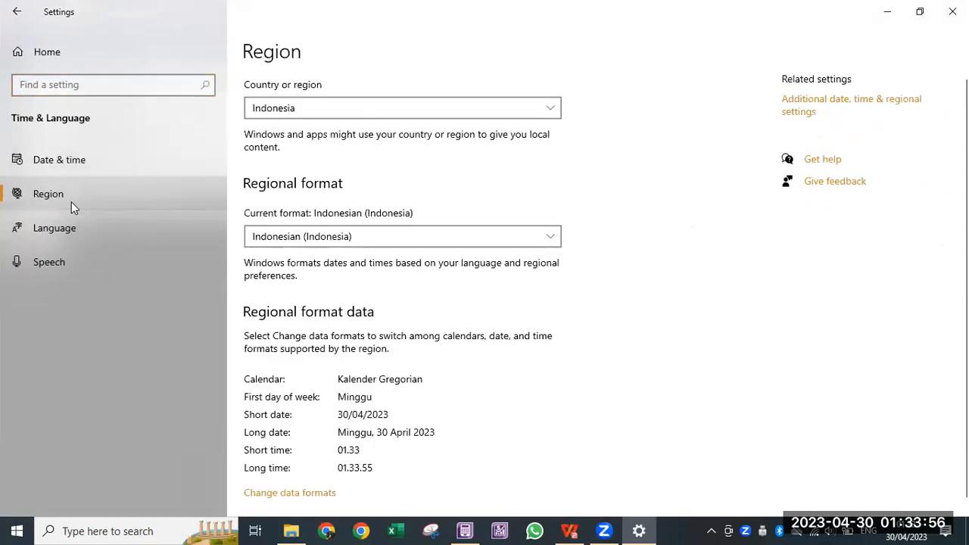
pyautogui.scroll(-1, 401, 294)
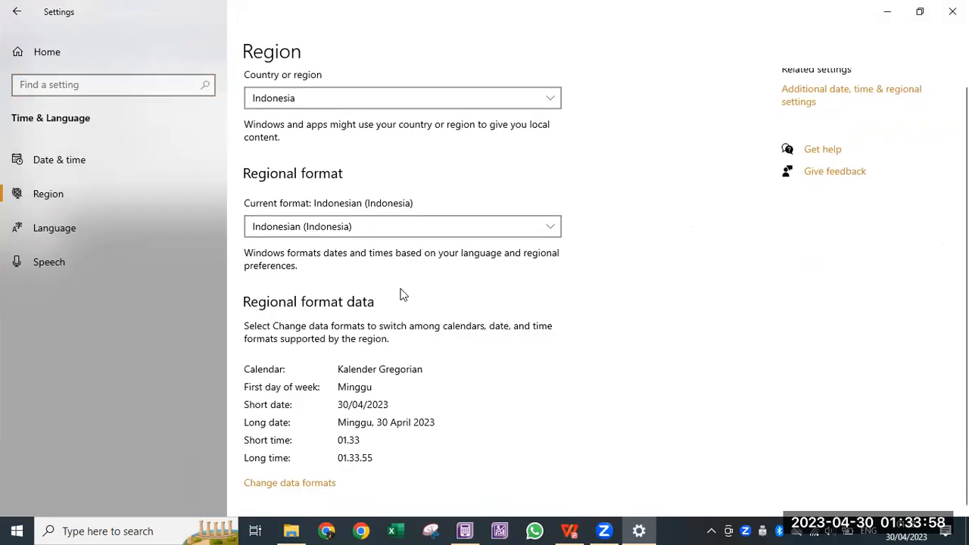
# Check the available short date formats, view the language and speech settings, and return to the historical sale.
pyautogui.click(290, 485)
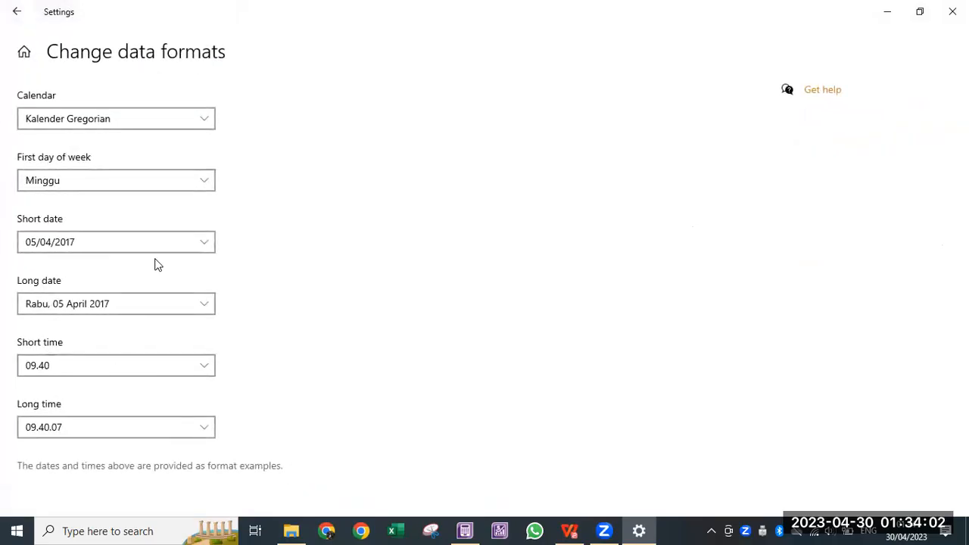
pyautogui.click(99, 249)
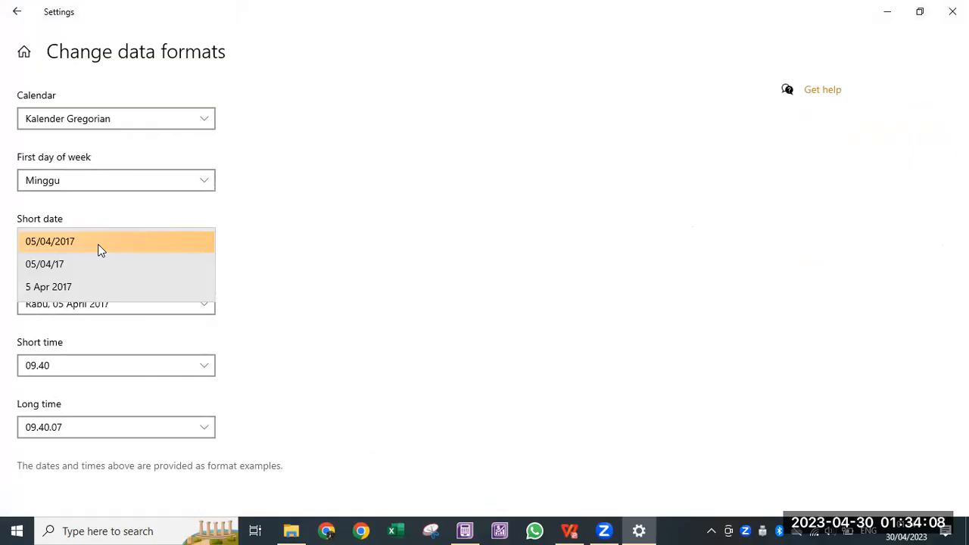
pyautogui.click(312, 248)
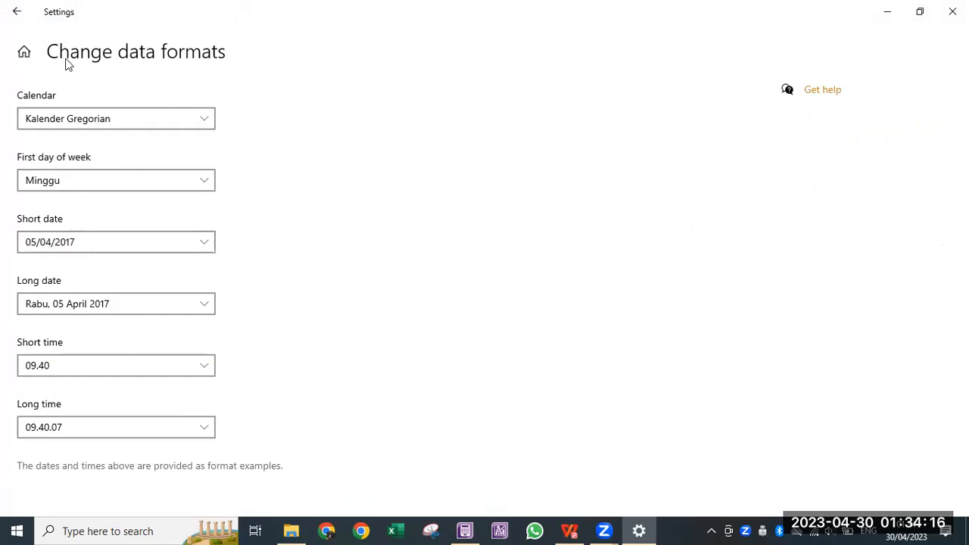
pyautogui.click(20, 13)
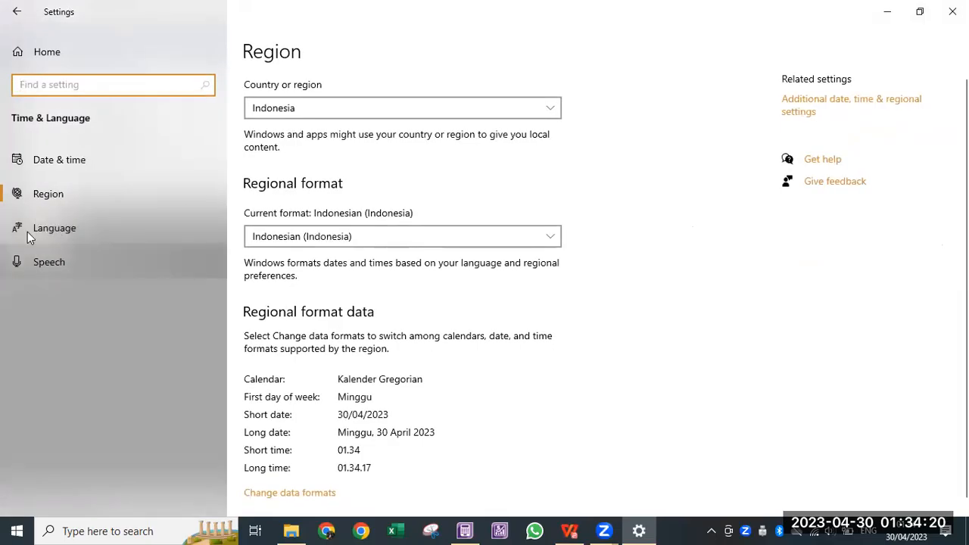
pyautogui.click(52, 224)
pyautogui.click(66, 261)
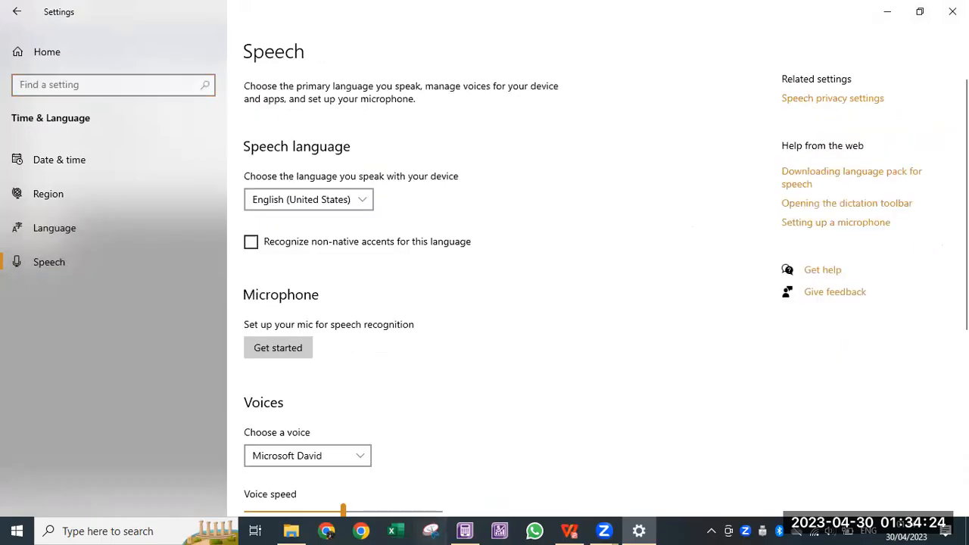
pyautogui.click(953, 11)
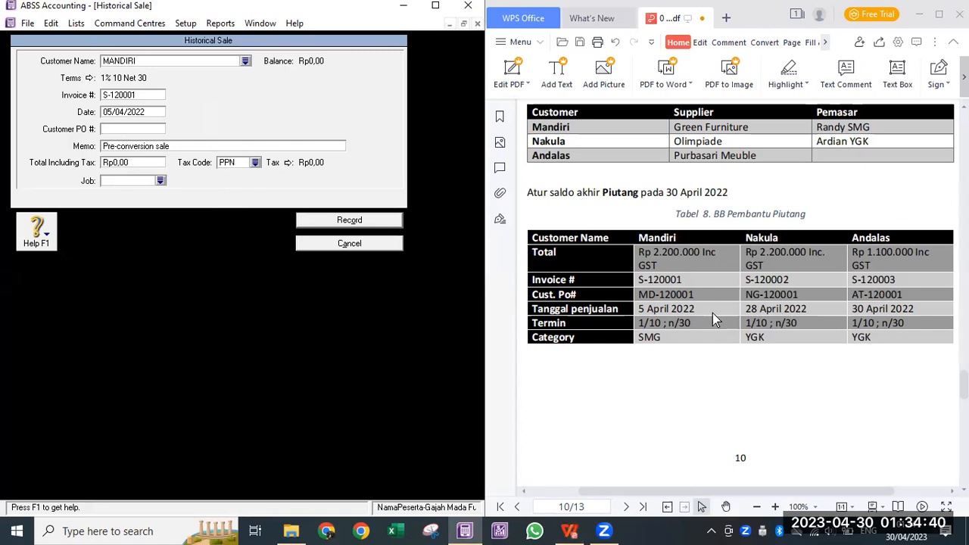
# Enter Mandiri's customer PO number from the document and set the memo to SALDO AWAL PIUTANG MANDIRI.
pyautogui.write('D')
pyautogui.press('BackSpace')
pyautogui.write('D-120001')
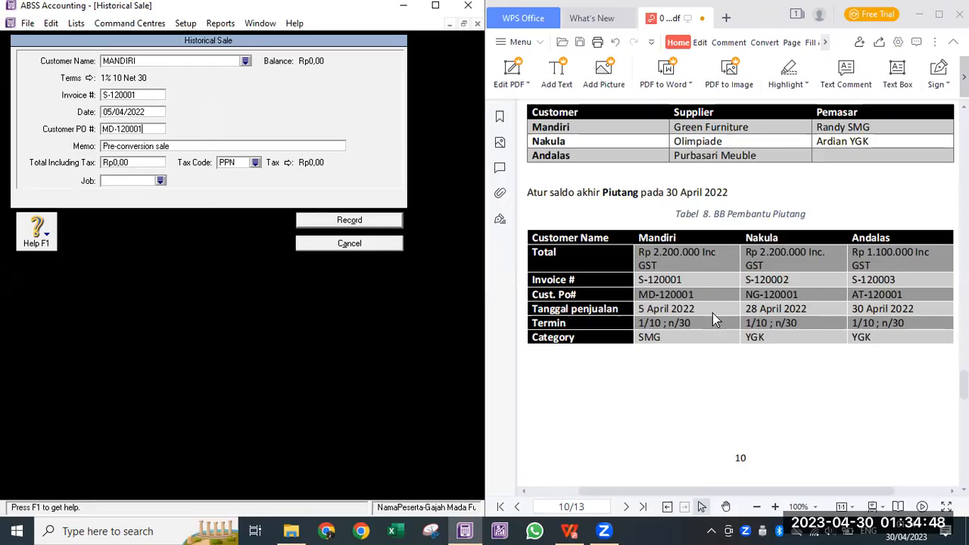
pyautogui.press('Tab')
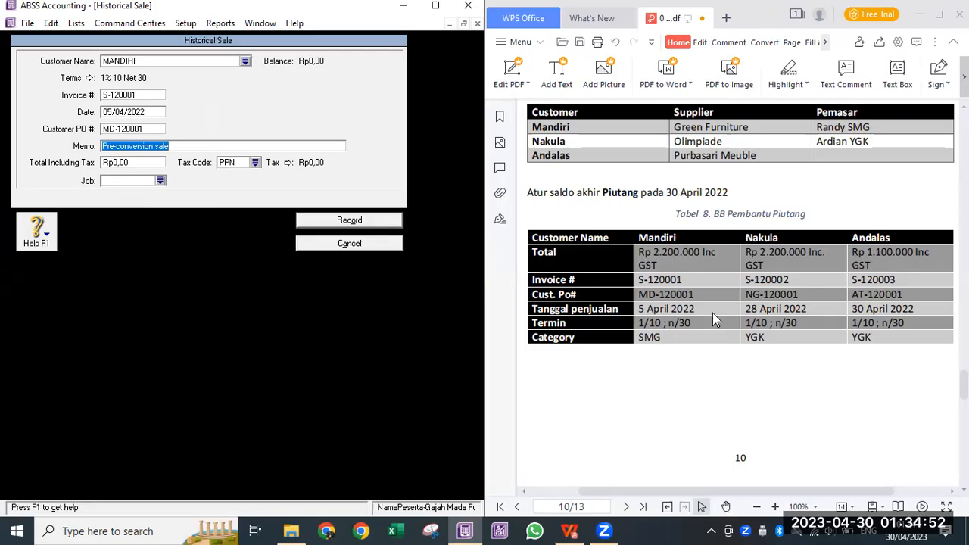
pyautogui.write('SALDO AWA')
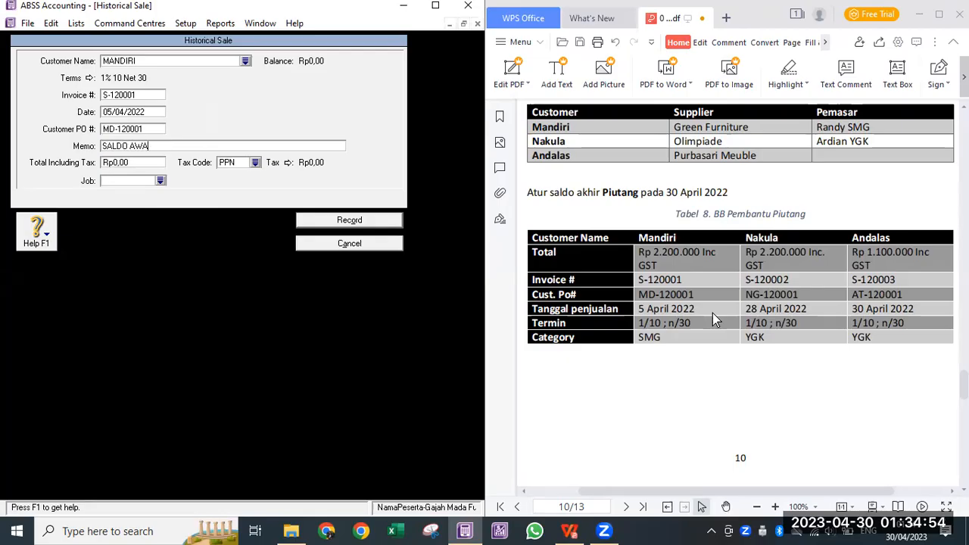
pyautogui.write('L HU')
pyautogui.press('BackSpace')
pyautogui.write('PIUTANG')
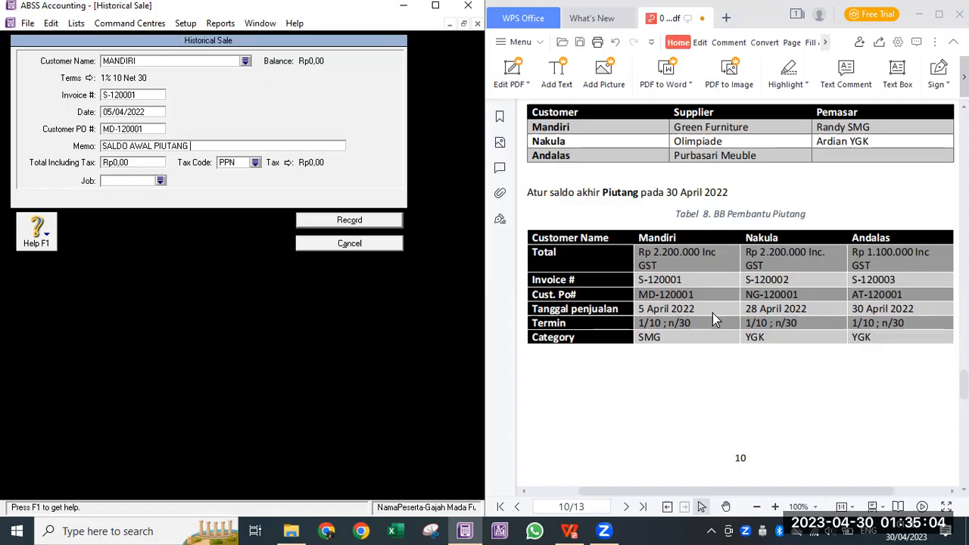
pyautogui.write(' MANDIRI')
# Set the MANDIRI historical sale's total including tax to Rp2.200.000 and record the sale.
pyautogui.click(125, 163)
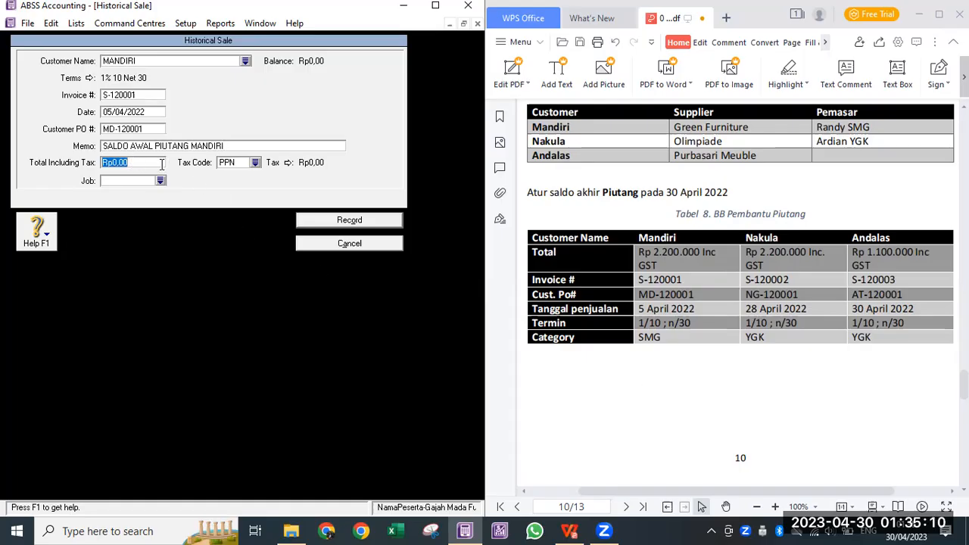
pyautogui.write('2')
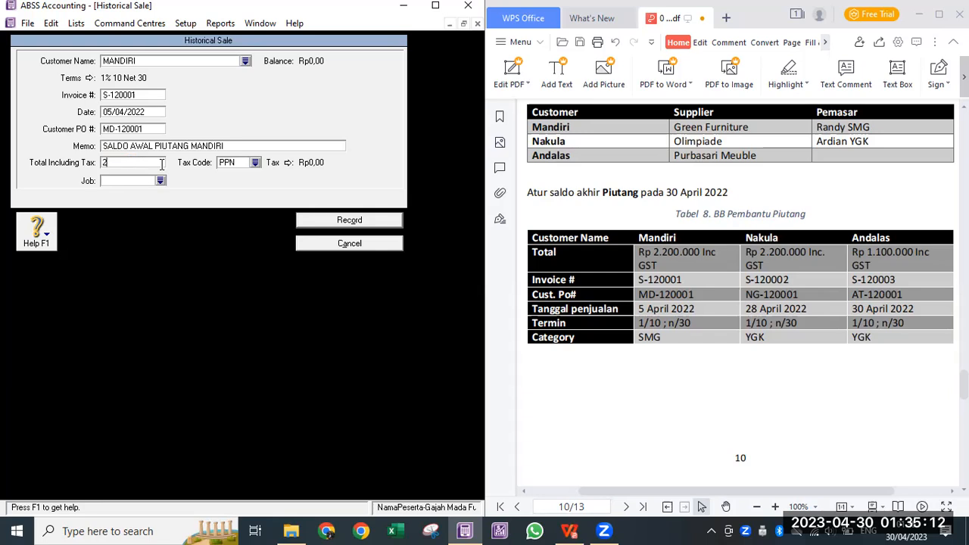
pyautogui.write('.2')
pyautogui.write('00.000')
pyautogui.press('Tab')
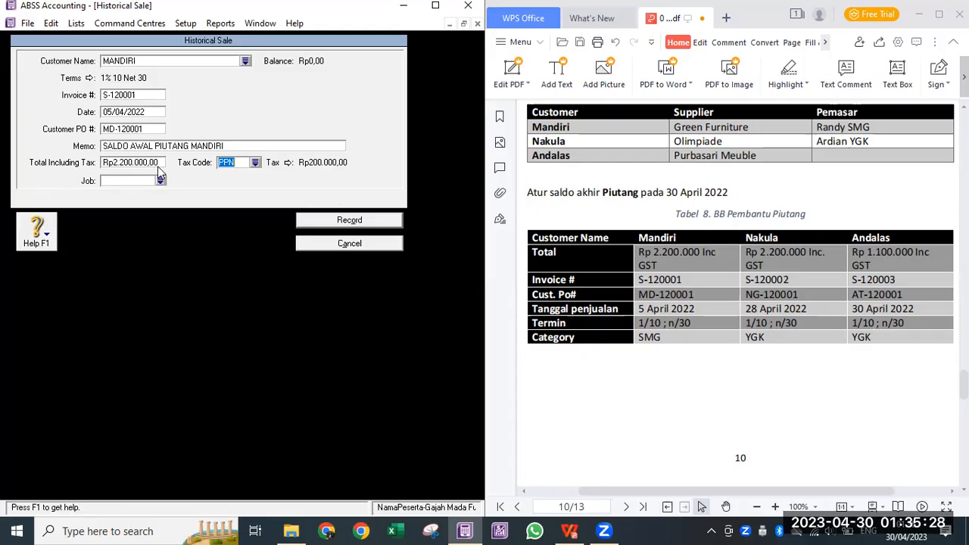
pyautogui.click(350, 221)
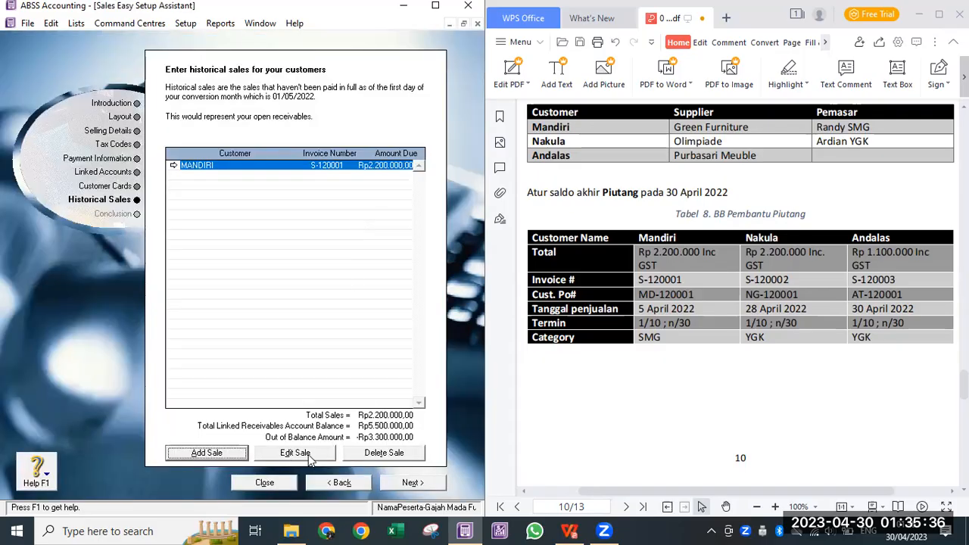
# Add a historical sale for customer NAKULA dated 28/04/2022.
pyautogui.click(207, 453)
pyautogui.write('NAKULA')
pyautogui.press('Tab')
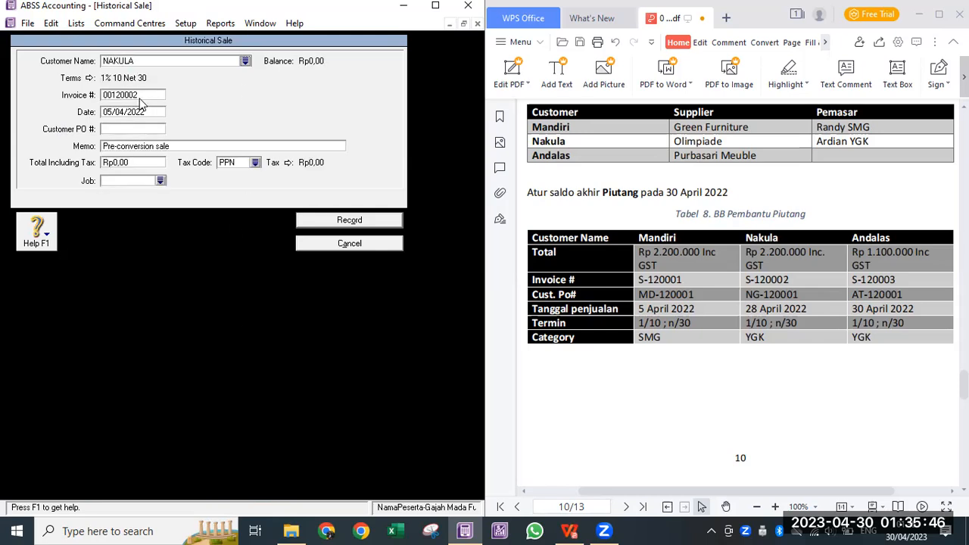
pyautogui.click(156, 112)
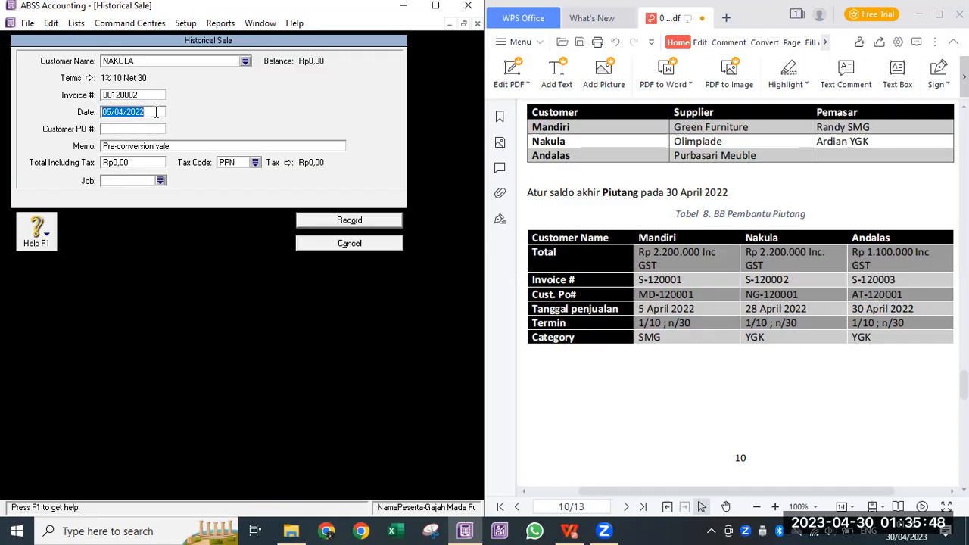
pyautogui.write('28/04/202')
pyautogui.press('Tab')
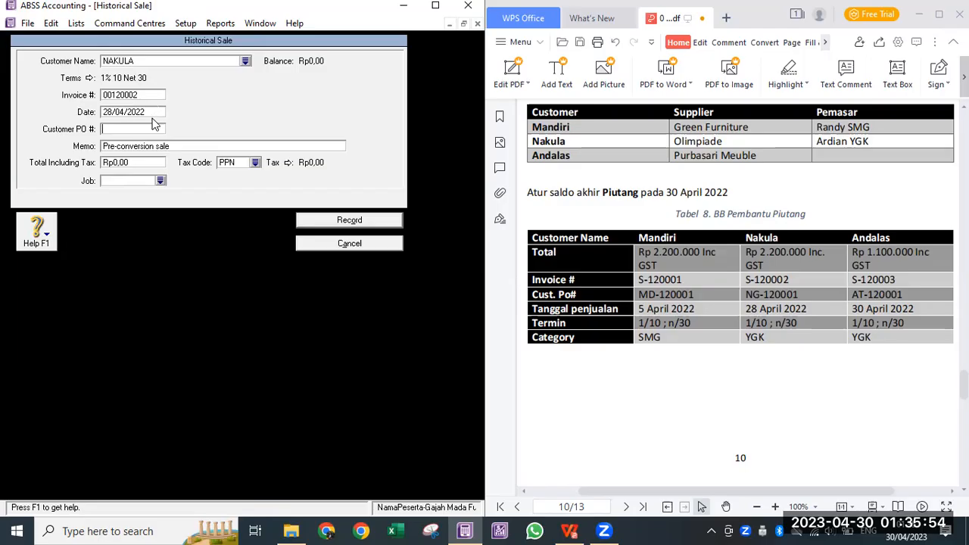
# Set the NAKULA sale's memo to SALDO AWAL NAKULA and its total including tax to Rp2.200.000, and record it.
pyautogui.click(152, 149)
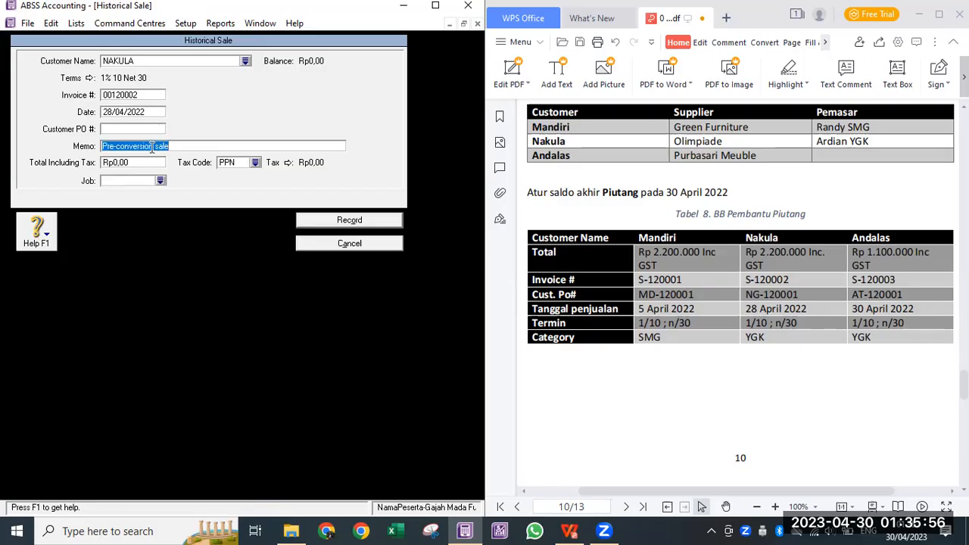
pyautogui.write('SALDO AWAL')
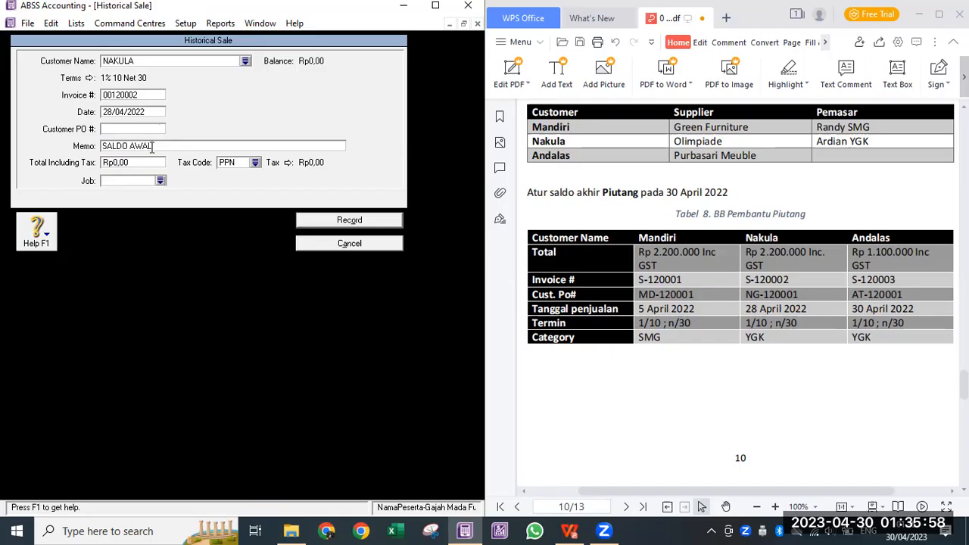
pyautogui.write(' NAKULA')
pyautogui.press('Tab')
pyautogui.write('2.2')
pyautogui.write('00.000')
pyautogui.press('Tab')
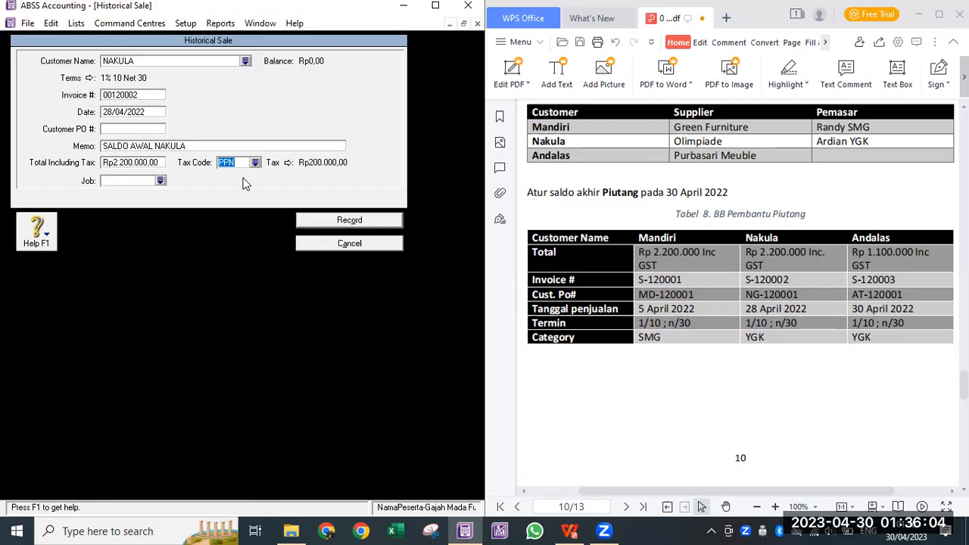
pyautogui.click(347, 220)
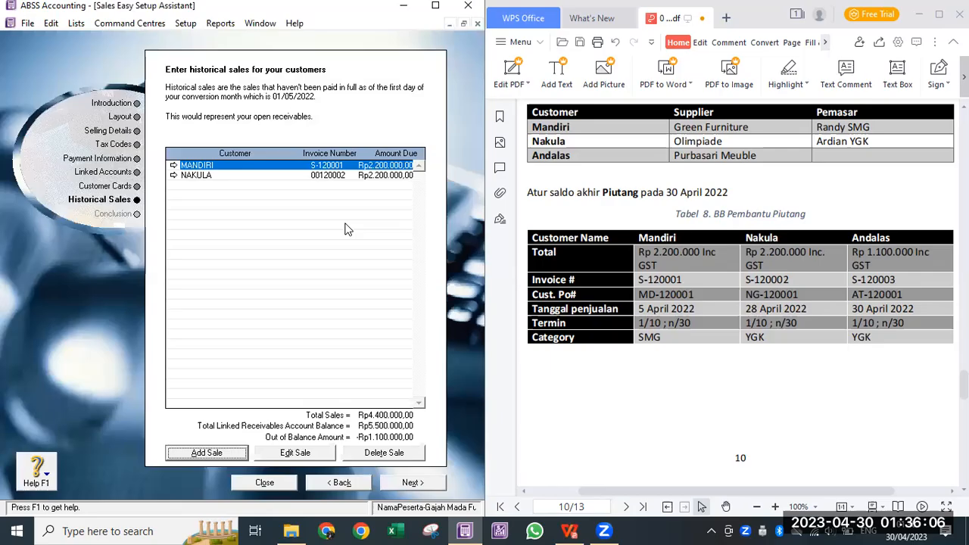
# Add a historical sale for customer ANDALAS dated 30/04/2022.
pyautogui.click(206, 453)
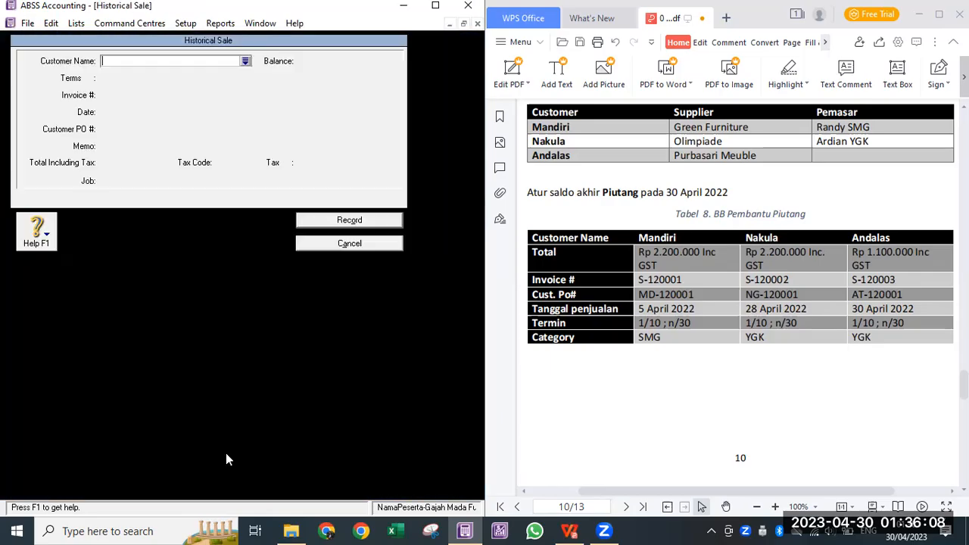
pyautogui.write('ANDALAS')
pyautogui.press('Tab')
pyautogui.click(148, 112)
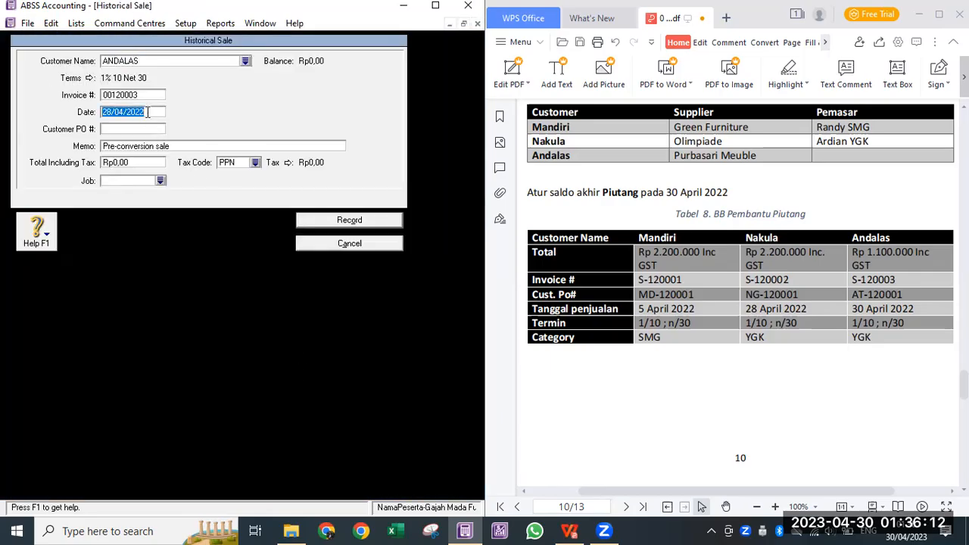
pyautogui.write('30/')
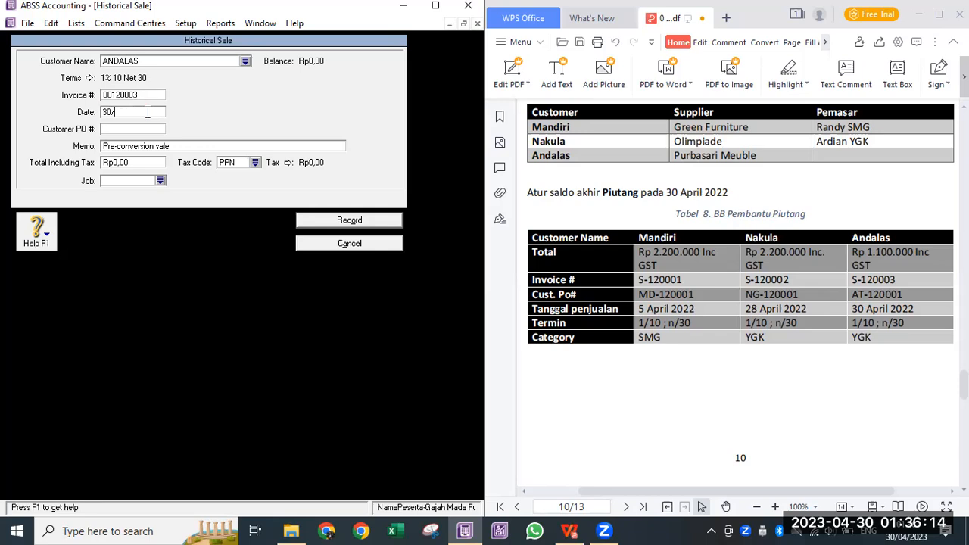
pyautogui.write('04/202')
pyautogui.press('Tab')
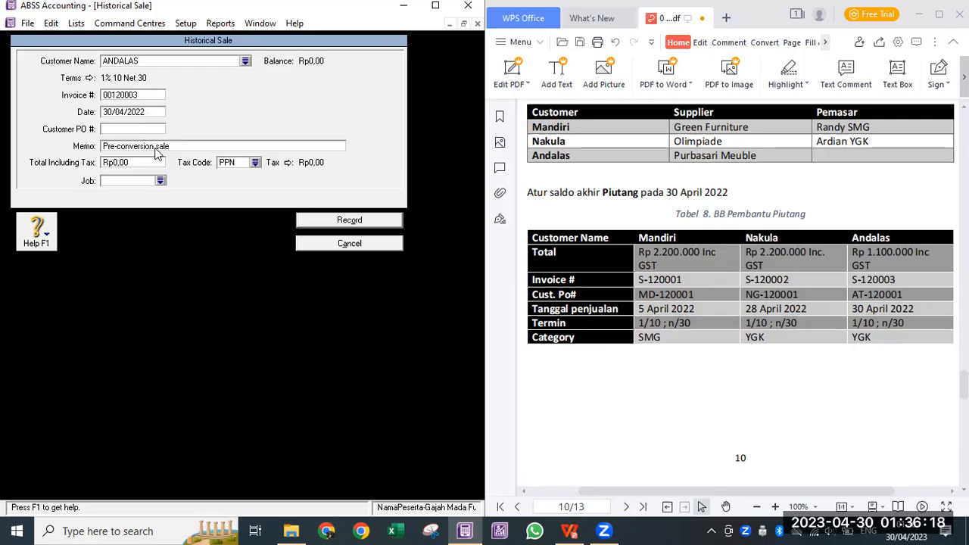
# Set the ANDALAS sale's memo to SALDO AWAL ANDALAS and its total including tax to Rp1.100.000, and record it.
pyautogui.click(166, 149)
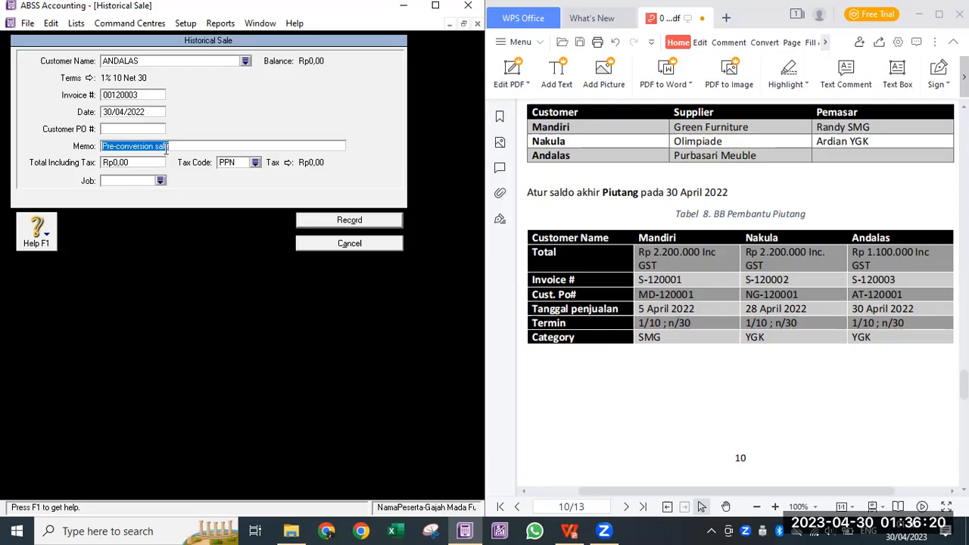
pyautogui.write('SALDO ')
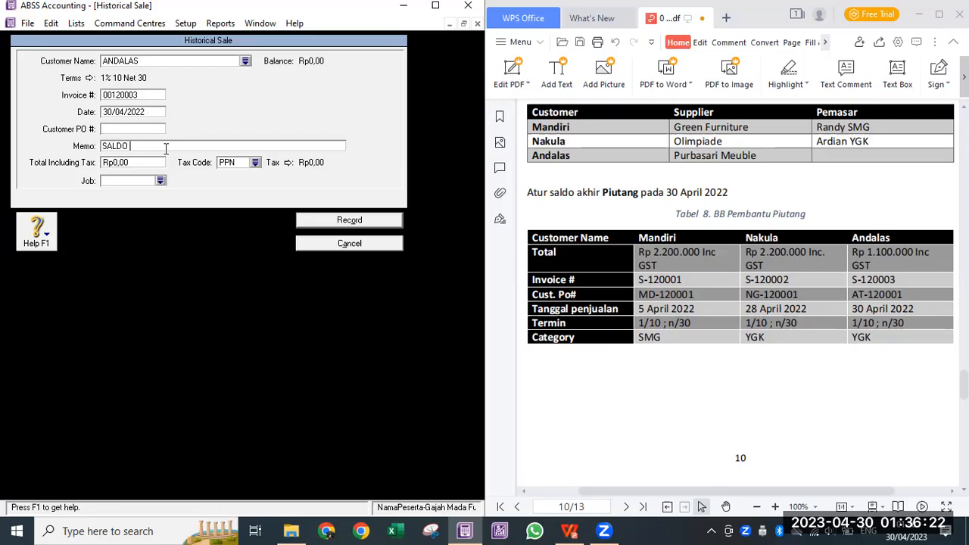
pyautogui.write('AWAL ANDALAS')
pyautogui.click(143, 162)
pyautogui.write('1.100.')
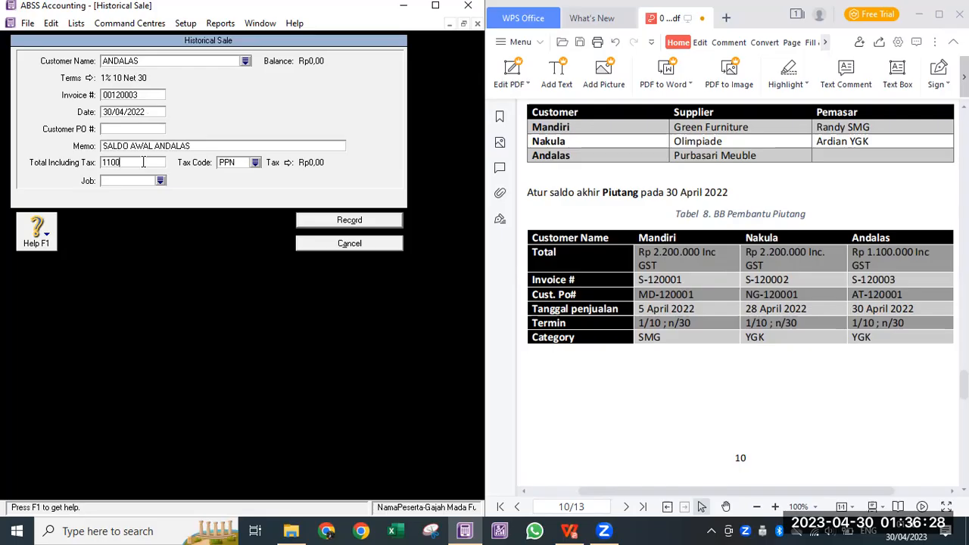
pyautogui.write('0000')
pyautogui.press('Tab')
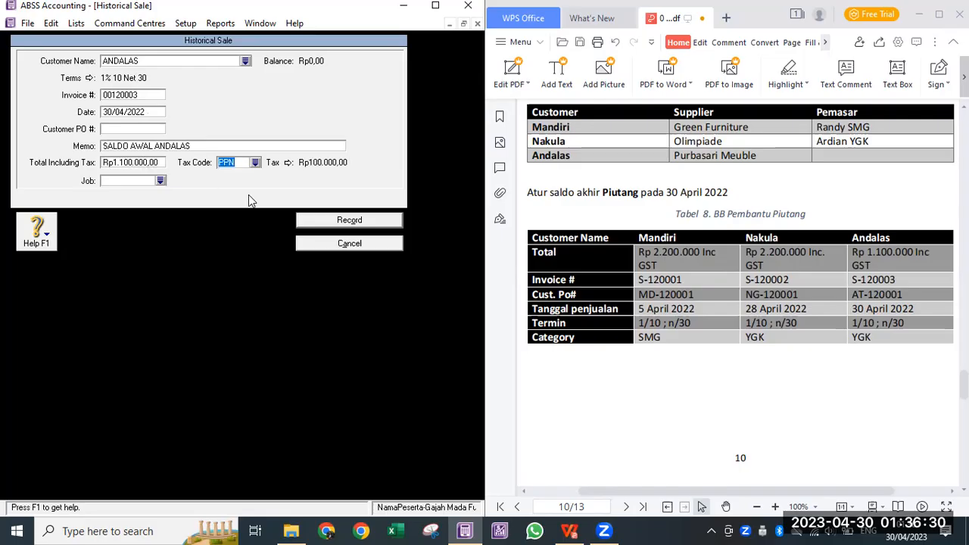
pyautogui.click(333, 220)
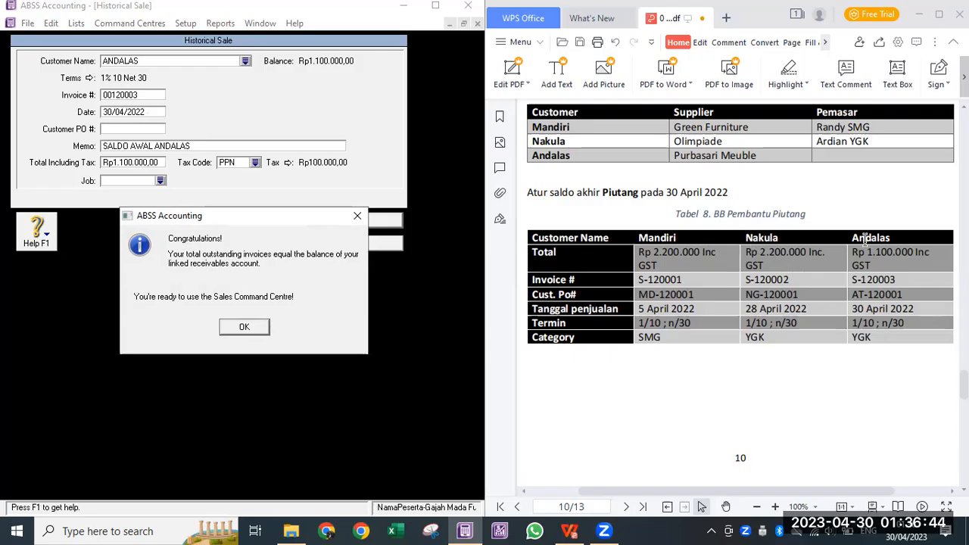
pyautogui.click(251, 332)
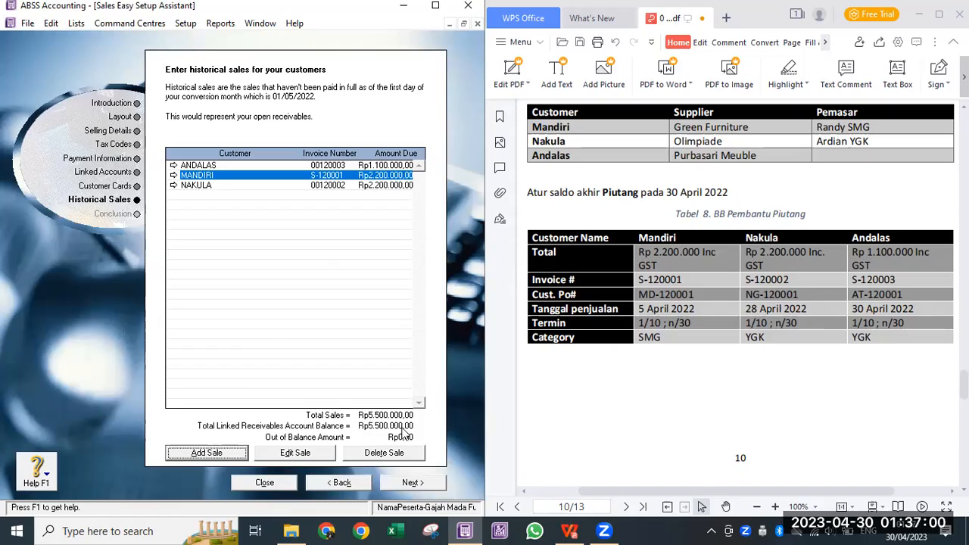
# Finish the Sales Easy Setup Assistant and start the Purchases Easy Setup Assistant.
pyautogui.click(413, 483)
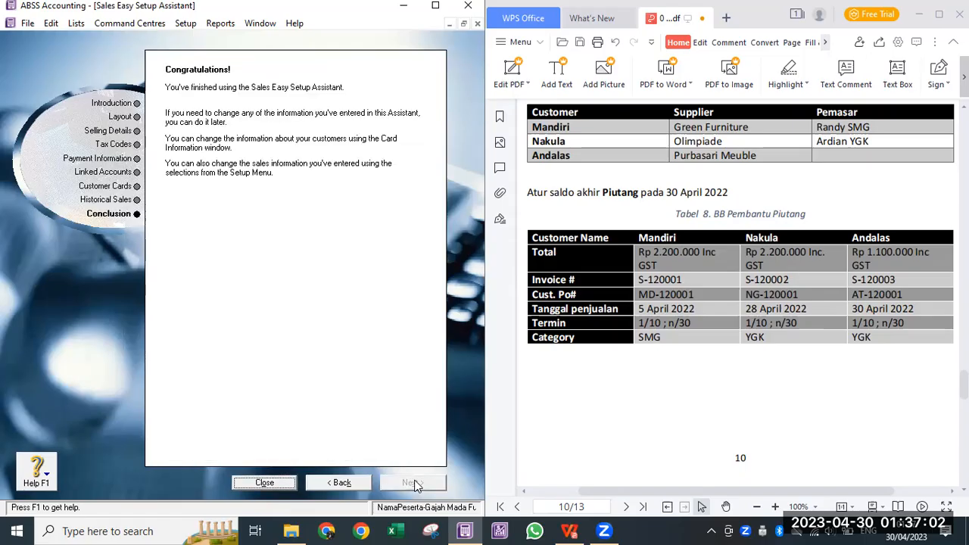
pyautogui.click(275, 484)
pyautogui.click(259, 146)
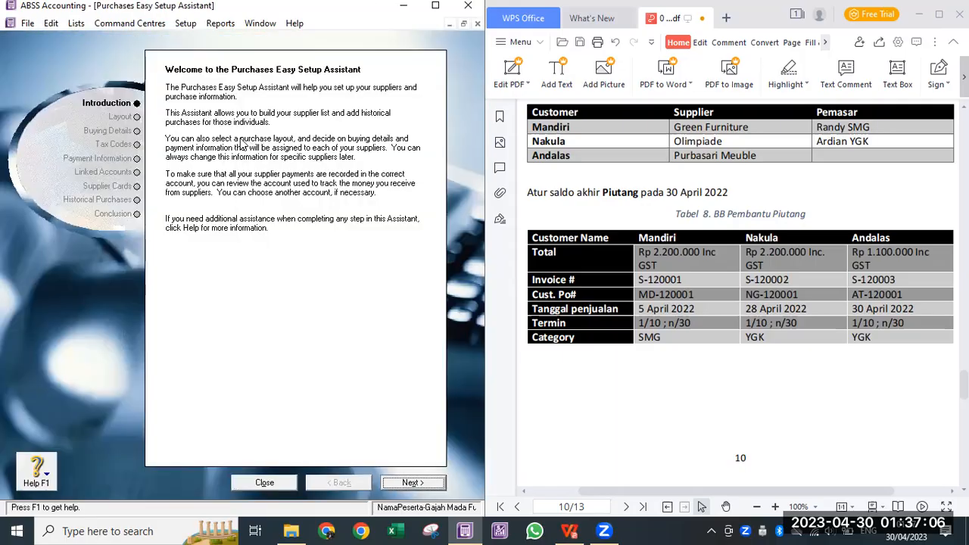
# Choose Item as the default purchase layout and accept the default buying details.
pyautogui.click(410, 482)
pyautogui.click(189, 179)
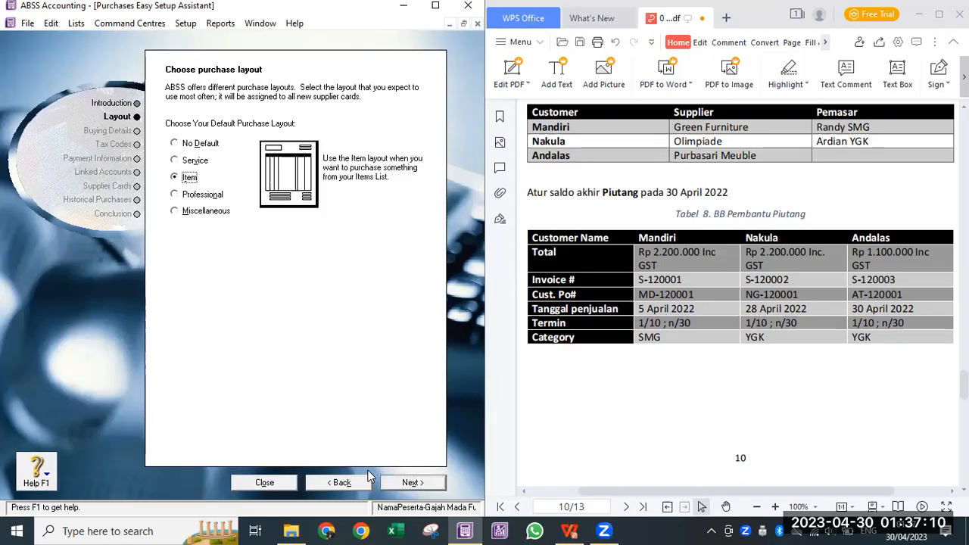
pyautogui.click(409, 482)
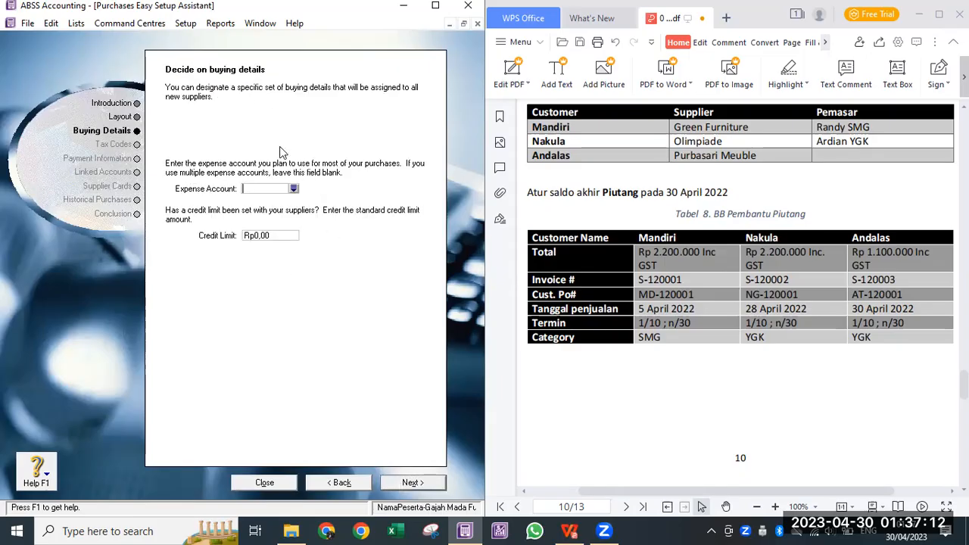
pyautogui.click(408, 484)
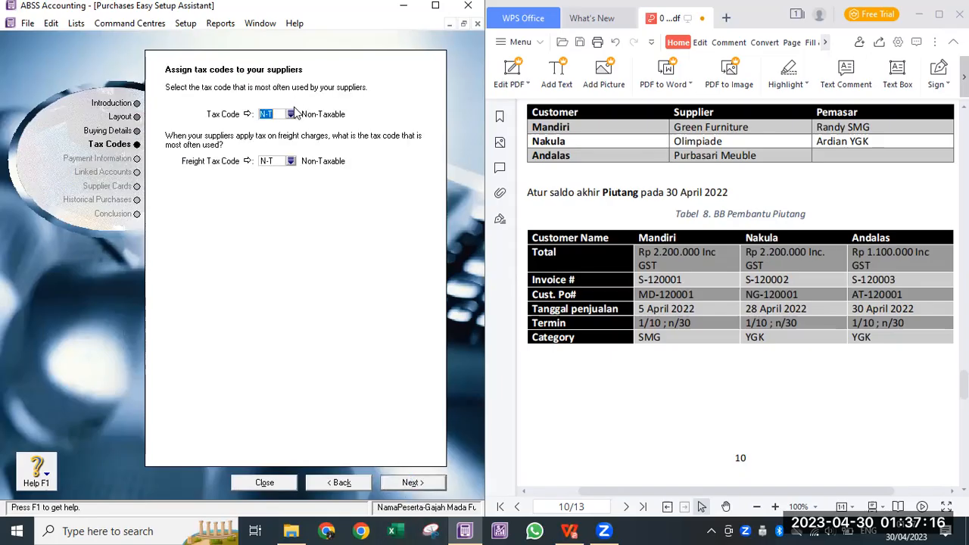
# Assign PPN as the suppliers' tax code and continue to the payment information.
pyautogui.click(292, 115)
pyautogui.write('PPN')
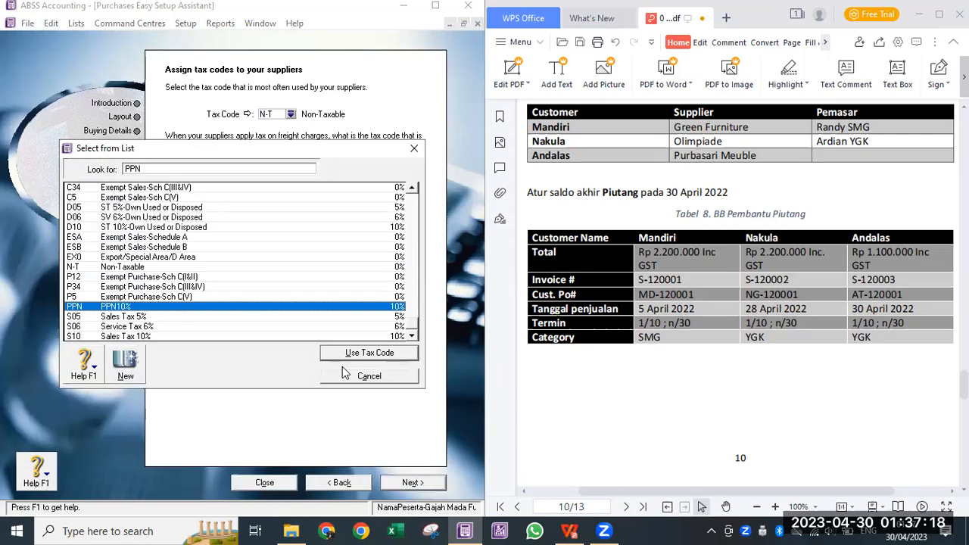
pyautogui.click(390, 355)
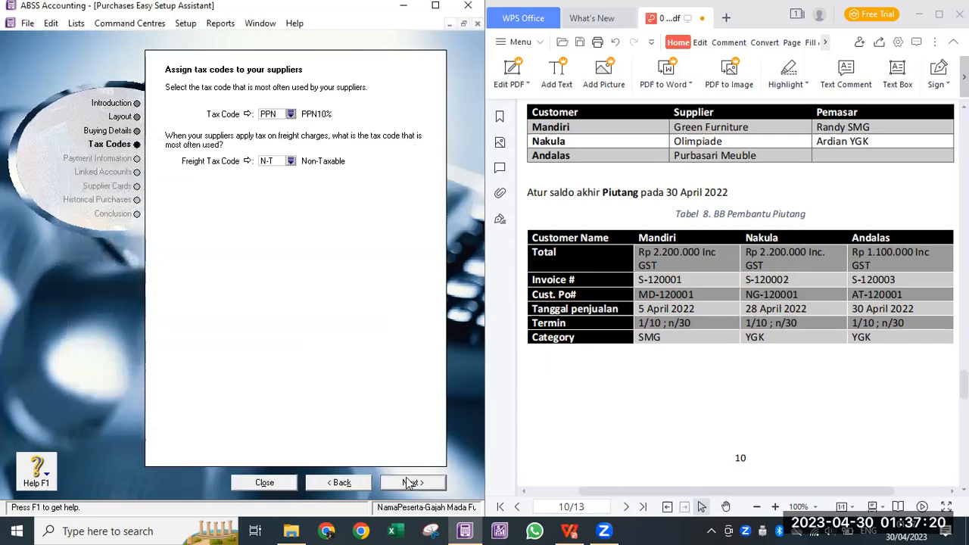
pyautogui.click(408, 482)
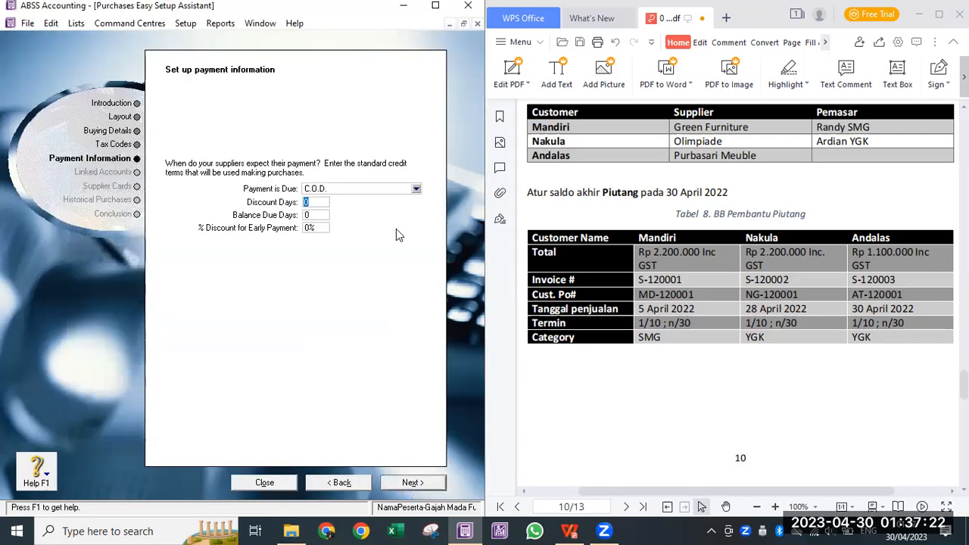
# Set supplier payment due In a Given # of Days with 10 discount days, 30 balance due days and 2% early payment discount.
pyautogui.click(395, 191)
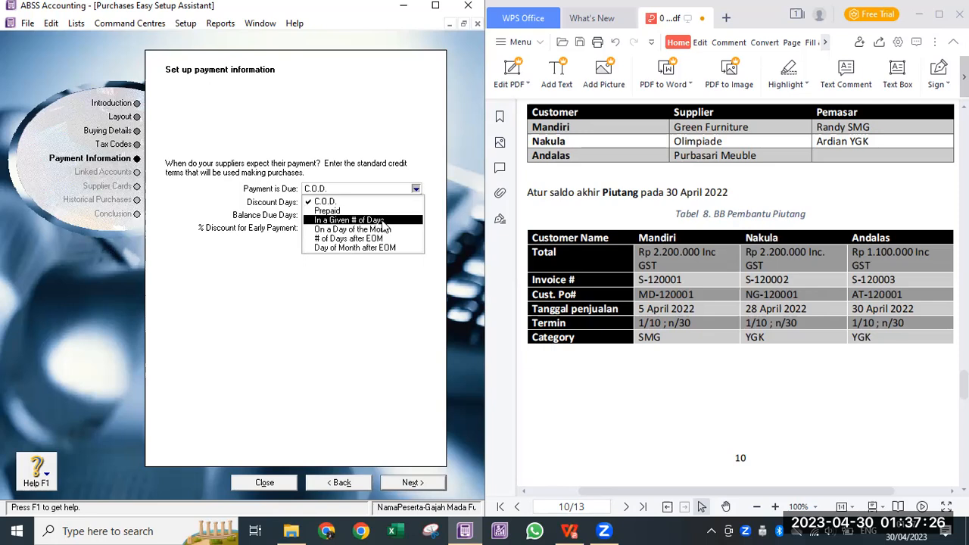
pyautogui.click(383, 221)
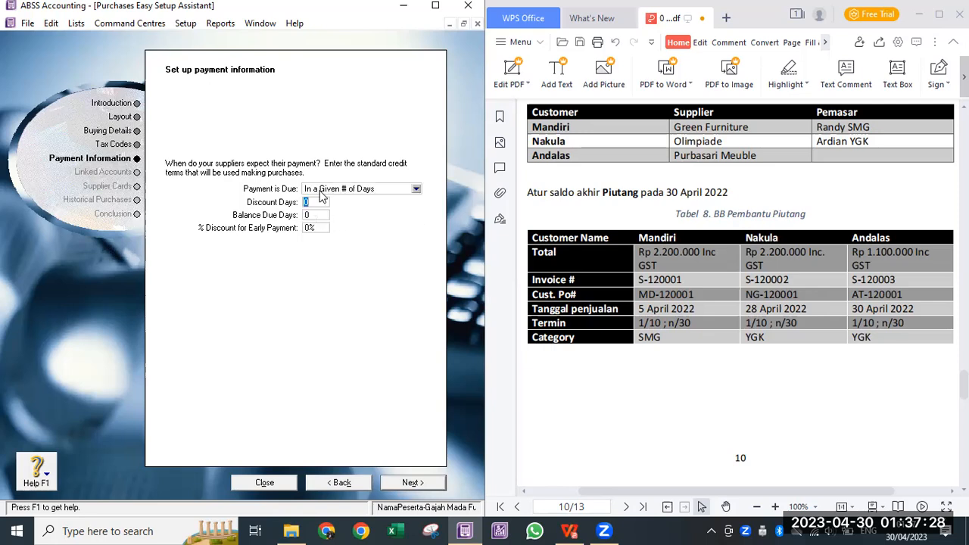
pyautogui.write('10')
pyautogui.press('Tab')
pyautogui.write('30')
pyautogui.press('Tab')
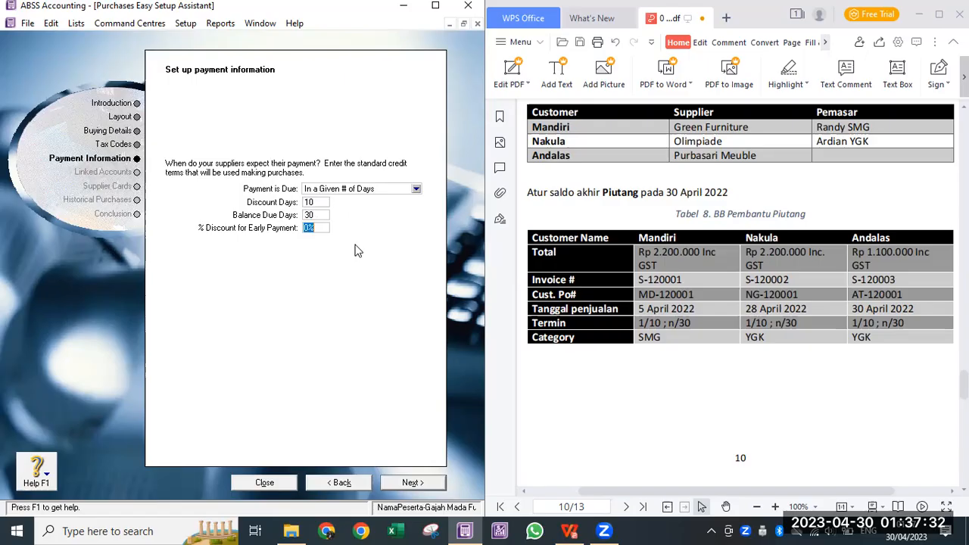
pyautogui.write('2')
pyautogui.press('Tab')
pyautogui.click(409, 485)
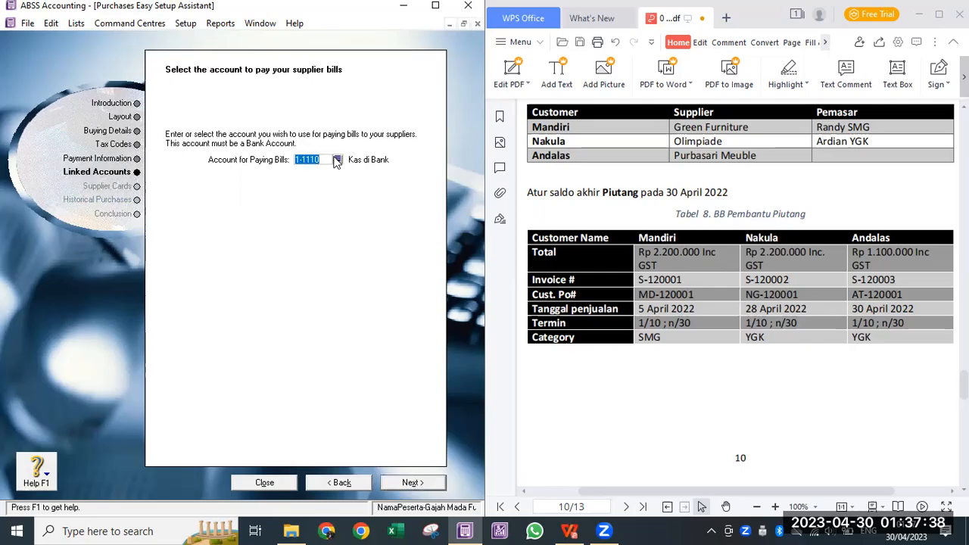
# Accept Kas di Bank as the account for paying bills and create supplier card GREEN FURNITURE with card ID S001, checking its buying details.
pyautogui.click(412, 485)
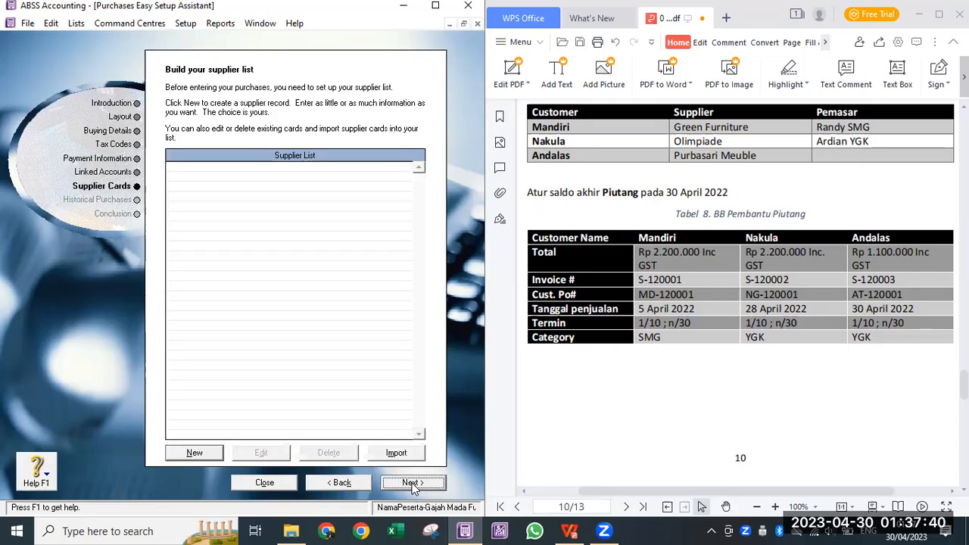
pyautogui.click(195, 453)
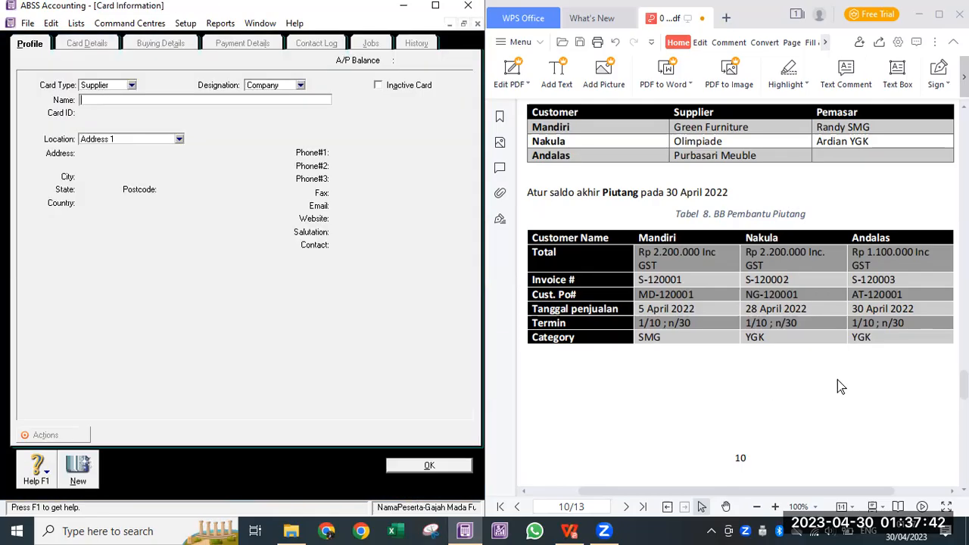
pyautogui.write('GREEN FURNITURE')
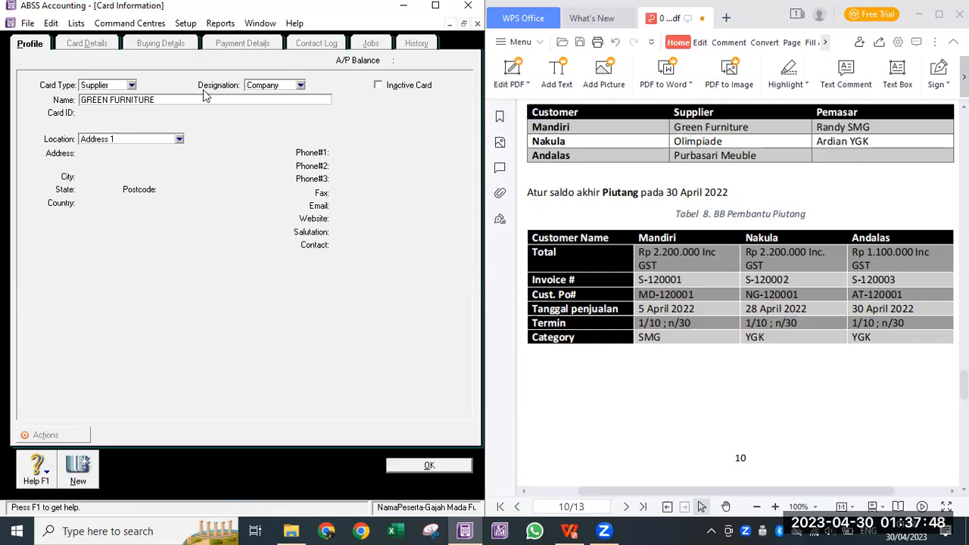
pyautogui.press('Tab')
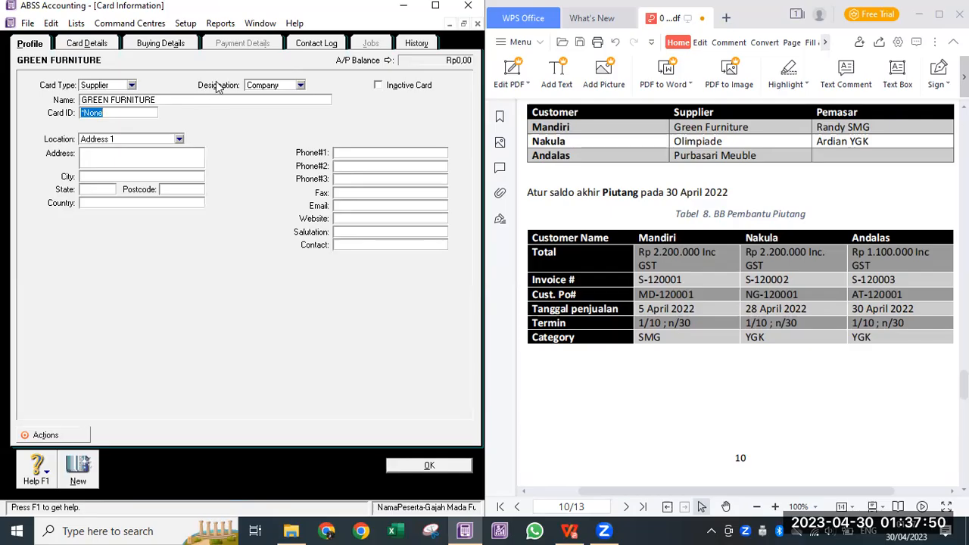
pyautogui.write('S001')
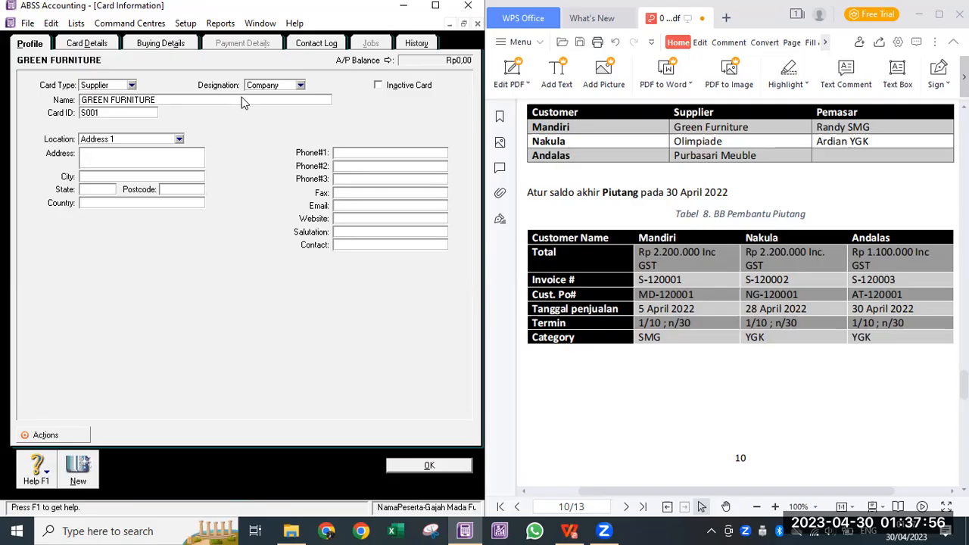
pyautogui.click(91, 42)
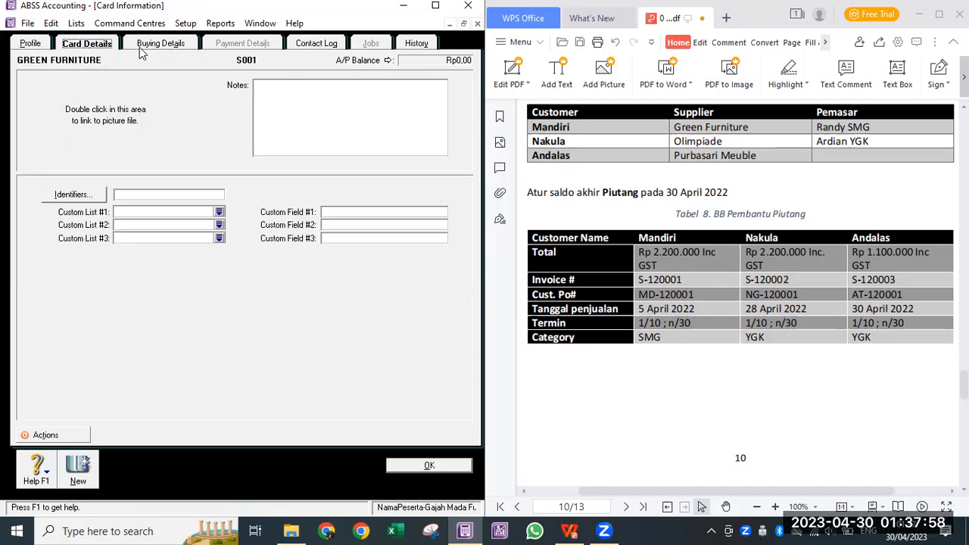
pyautogui.click(150, 47)
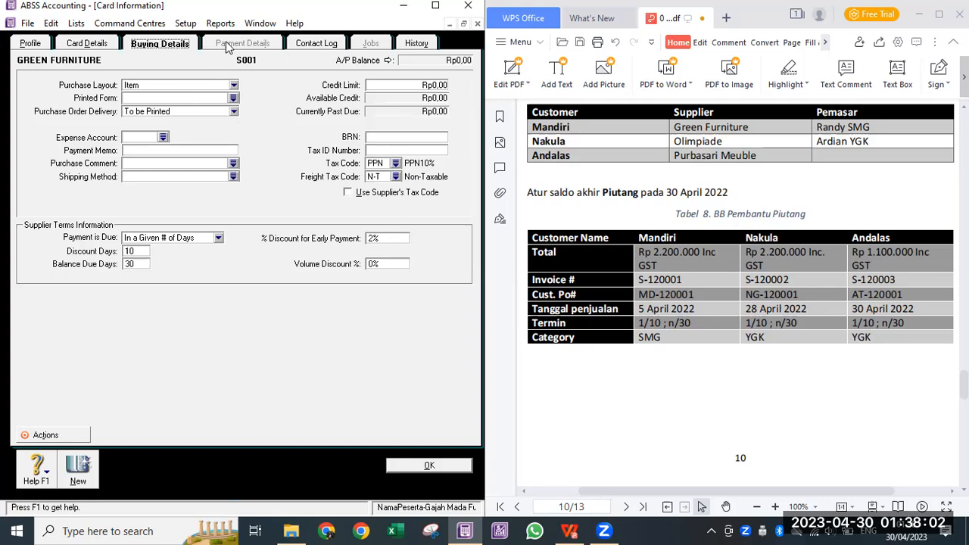
# Create a supplier card for OLIMPIADE with card ID S002.
pyautogui.click(77, 471)
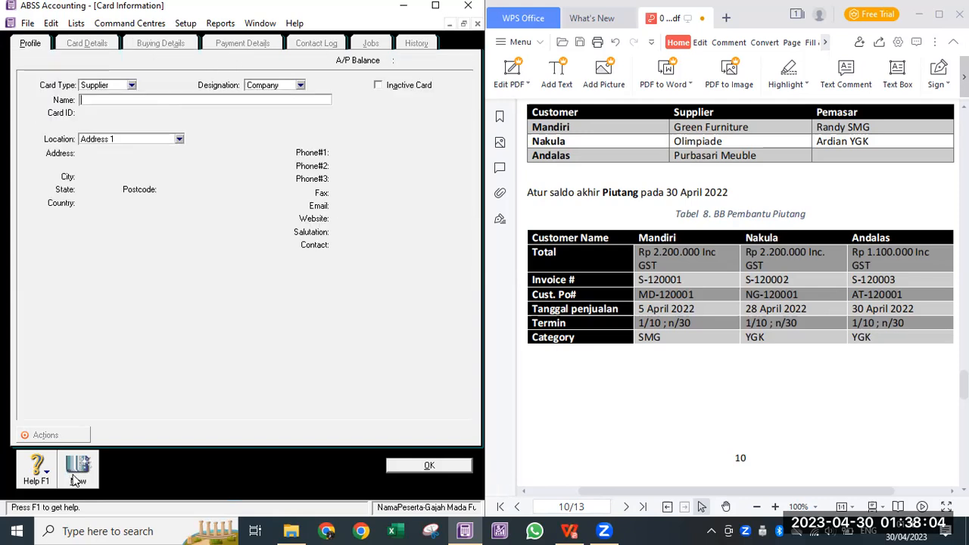
pyautogui.write('OLIMPIADE')
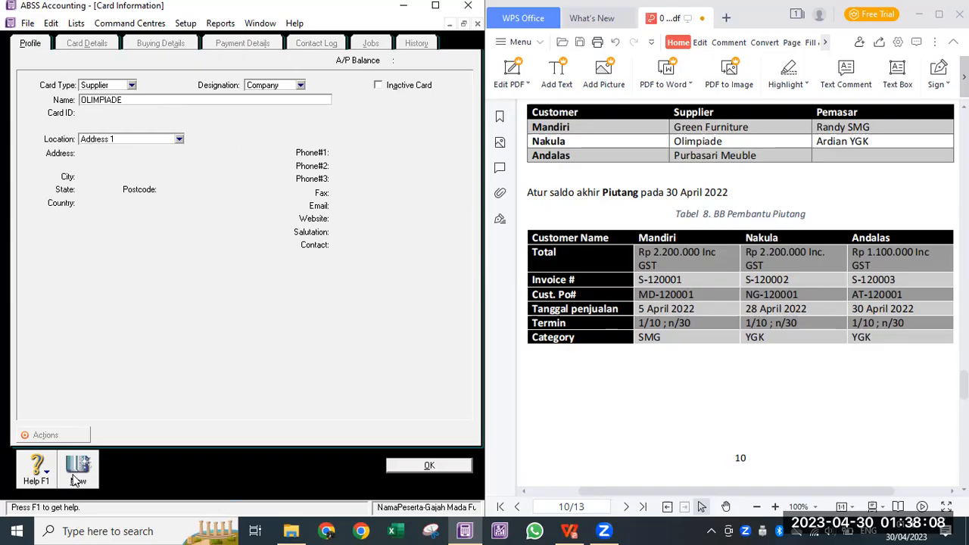
pyautogui.press('Tab')
pyautogui.write('S')
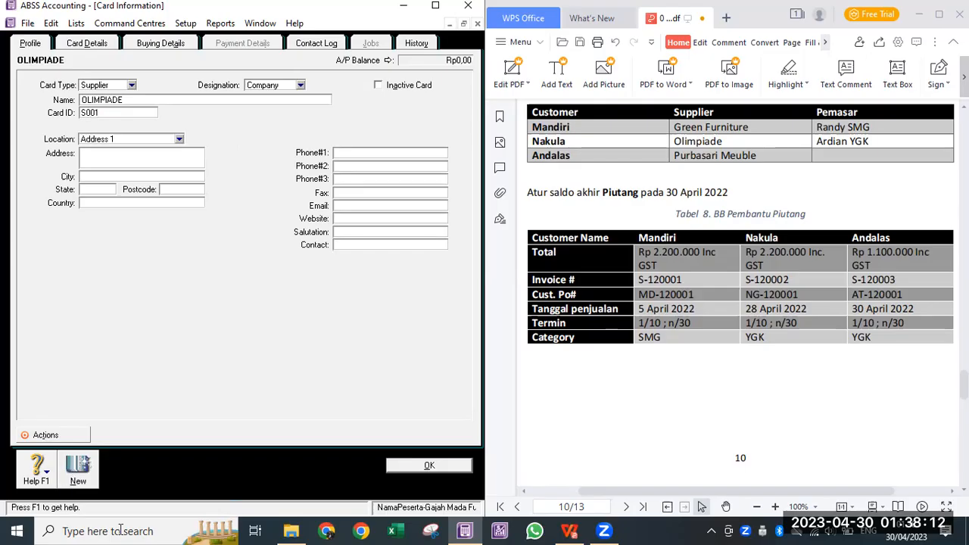
pyautogui.click(84, 471)
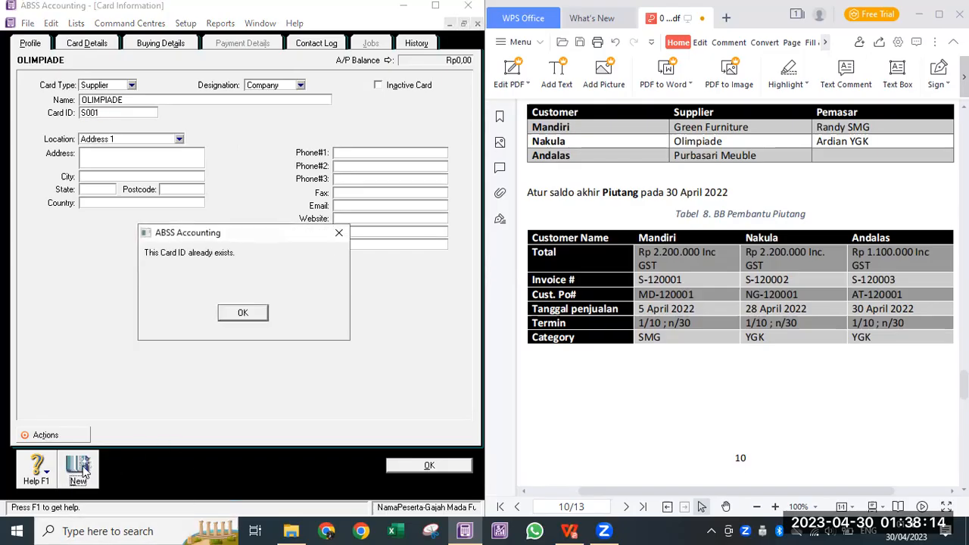
pyautogui.click(241, 314)
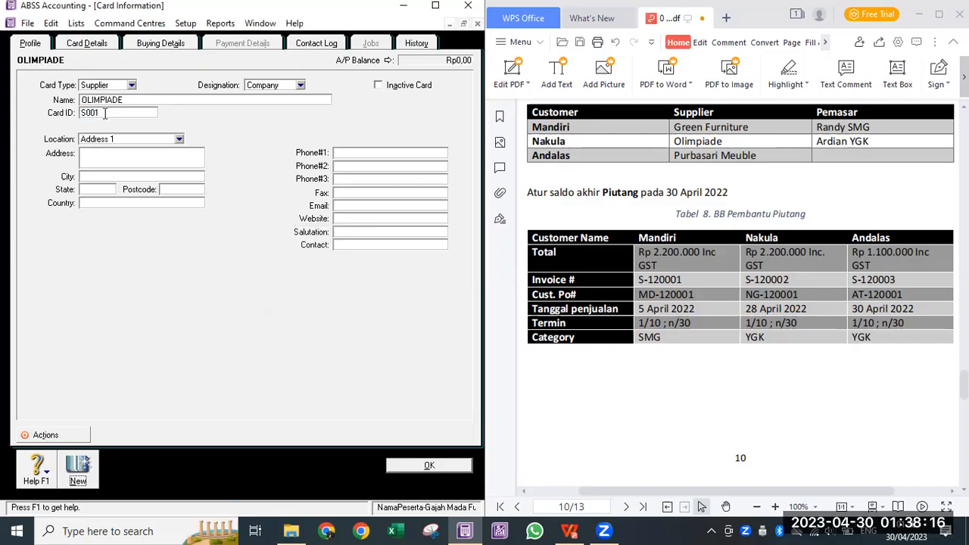
pyautogui.press('BackSpace')
pyautogui.write('2')
# Create a supplier card for PURBASARI MEUBLE with card ID S003 and return to the supplier list.
pyautogui.click(72, 477)
pyautogui.write('PURBASARI')
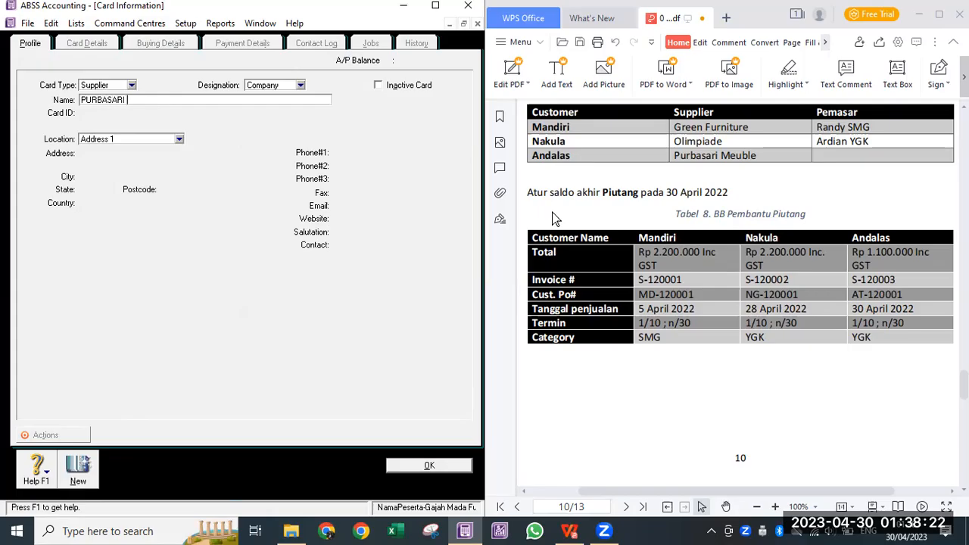
pyautogui.write(' MEUBLE')
pyautogui.press('Tab')
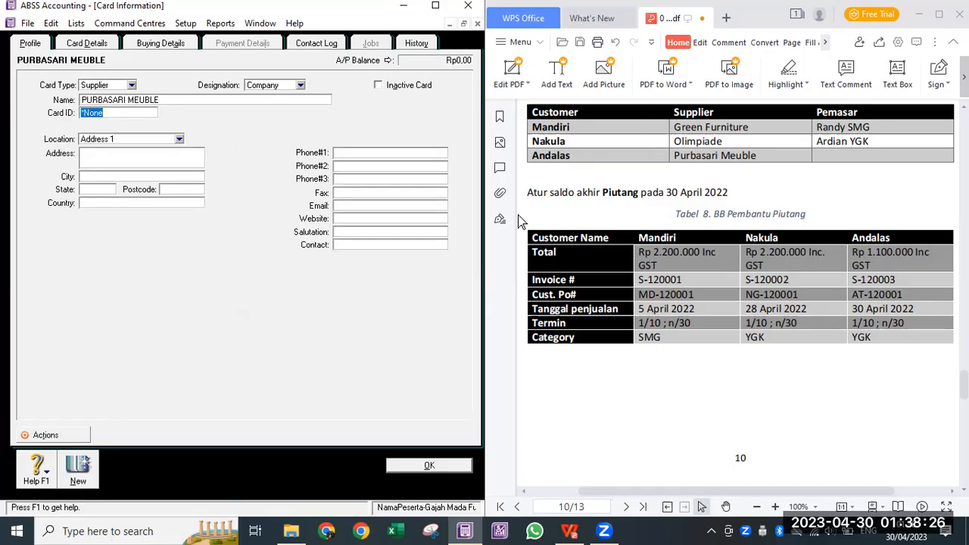
pyautogui.write('S003')
pyautogui.click(428, 466)
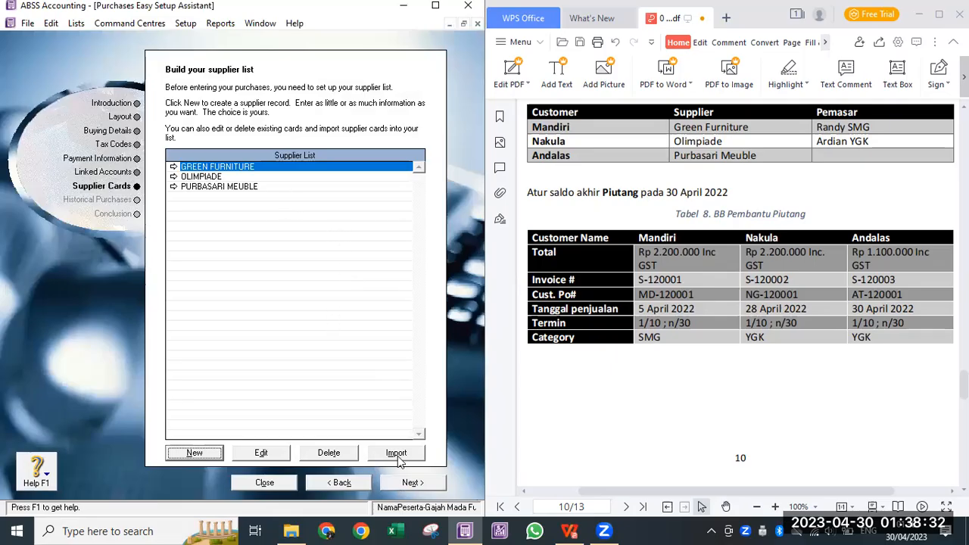
# Continue to the historical purchases and start a new purchase for supplier GREEN FURNITURE.
pyautogui.click(409, 485)
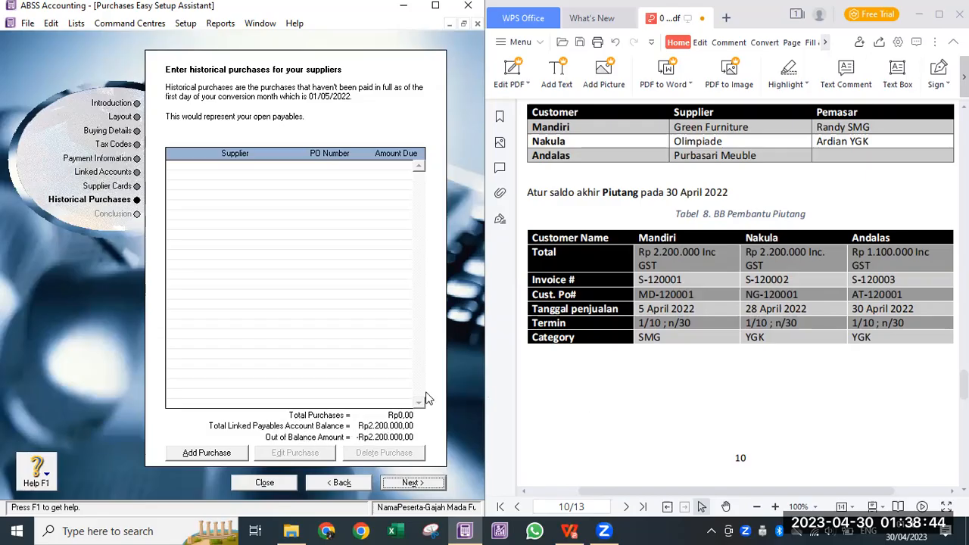
pyautogui.scroll(-5, 839, 325)
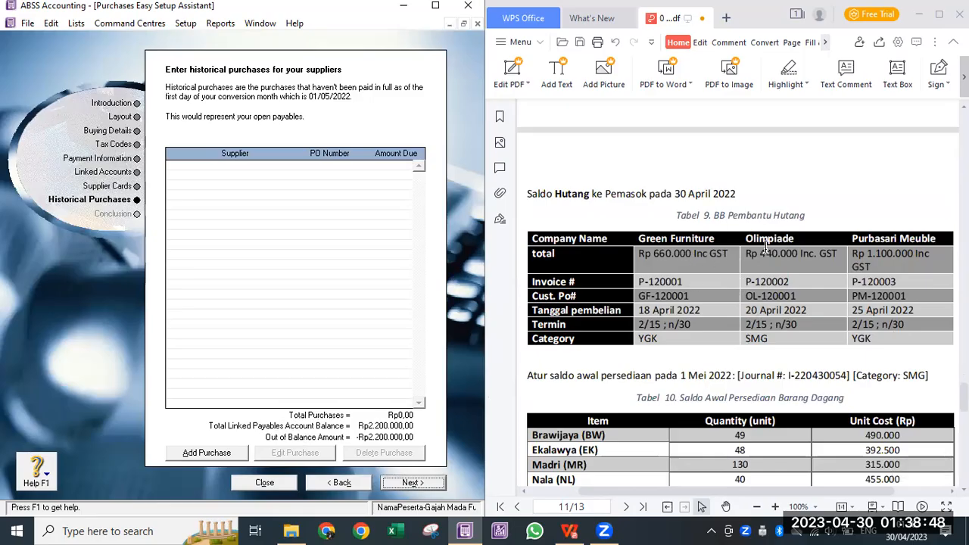
pyautogui.click(226, 452)
pyautogui.press('Tab')
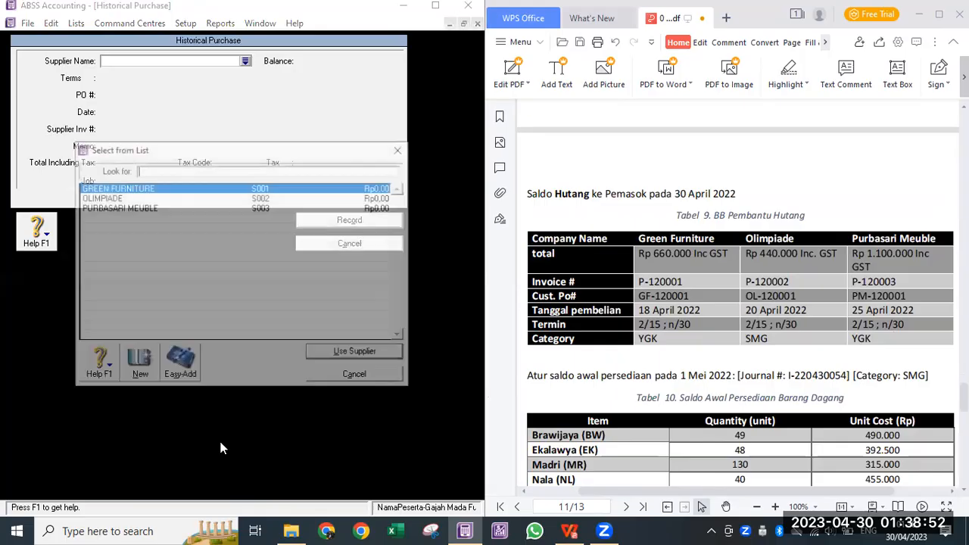
pyautogui.click(110, 189)
pyautogui.press('Return')
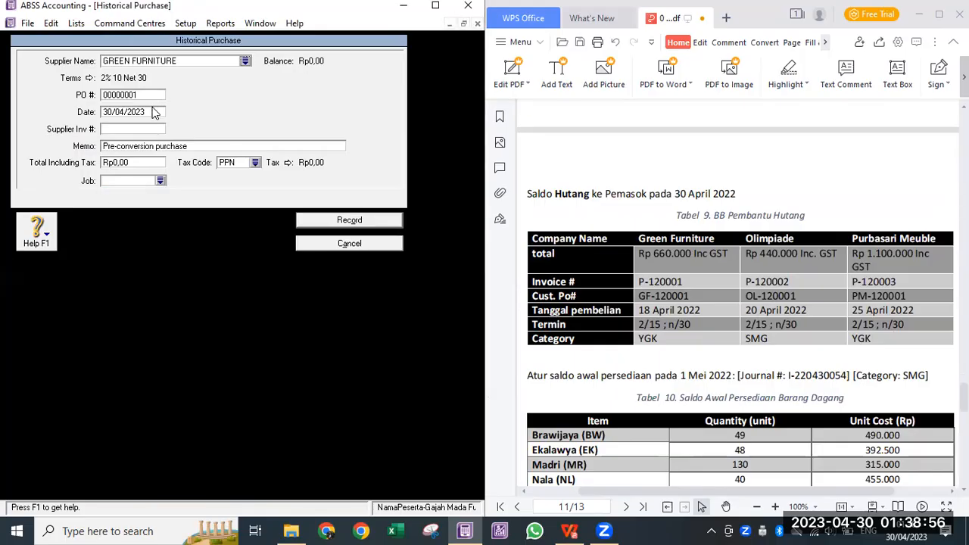
# Enter the memo SALDO GREEN F and a tax-inclusive total of Rp660.000 for the GREEN FURNITURE purchase.
pyautogui.click(163, 145)
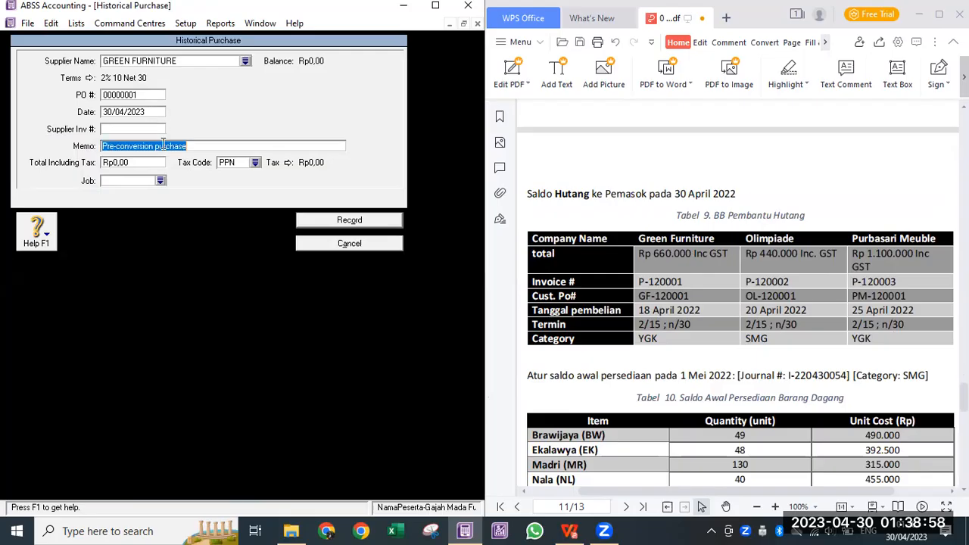
pyautogui.write('SALDO')
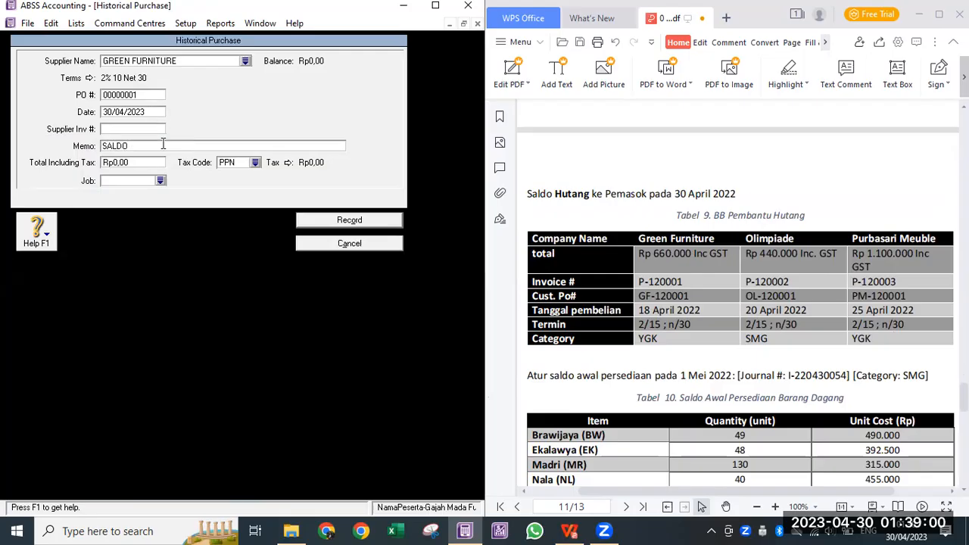
pyautogui.write(' GREEN F')
pyautogui.click(151, 162)
pyautogui.write('660000')
pyautogui.press('Tab')
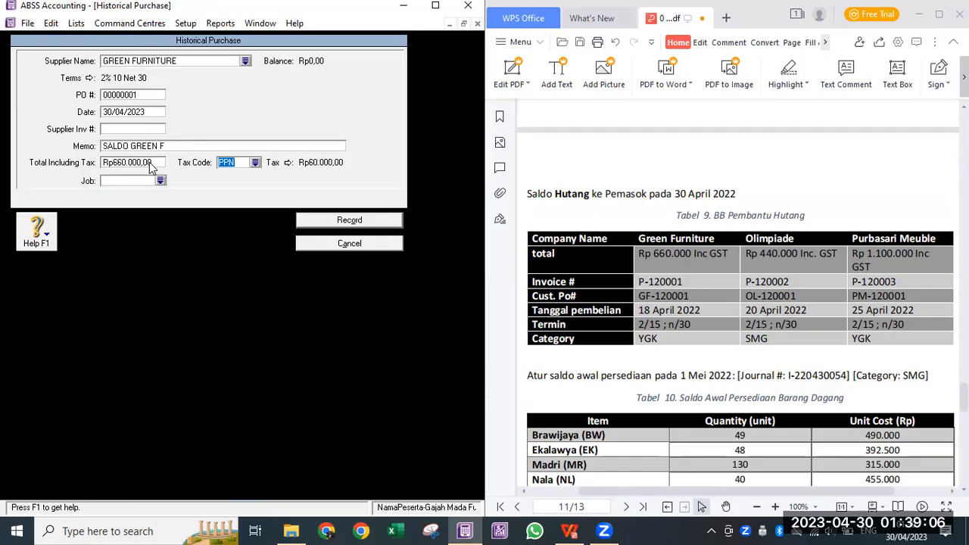
# Date the GREEN FURNITURE purchase 18/04/2022 and record it.
pyautogui.click(149, 112)
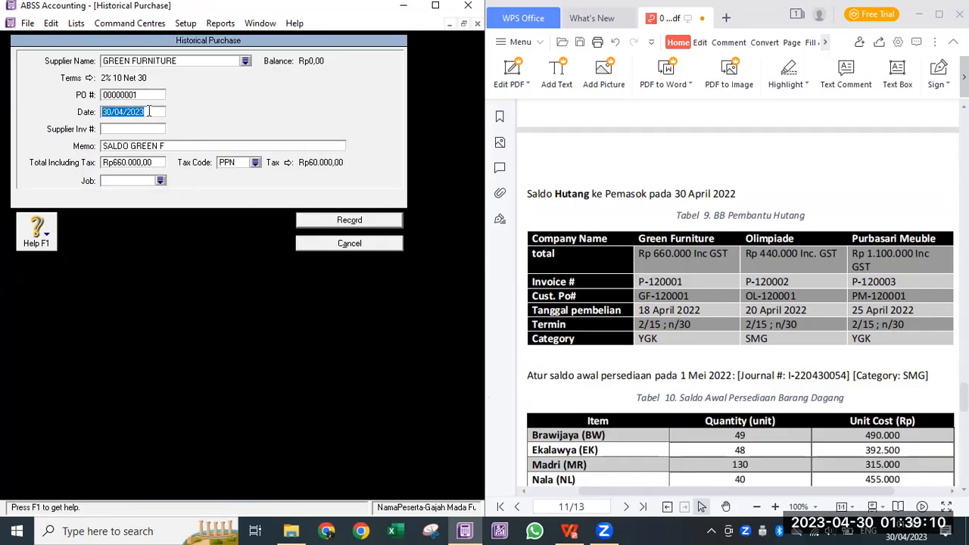
pyautogui.write('18/04/2022')
pyautogui.press('Tab')
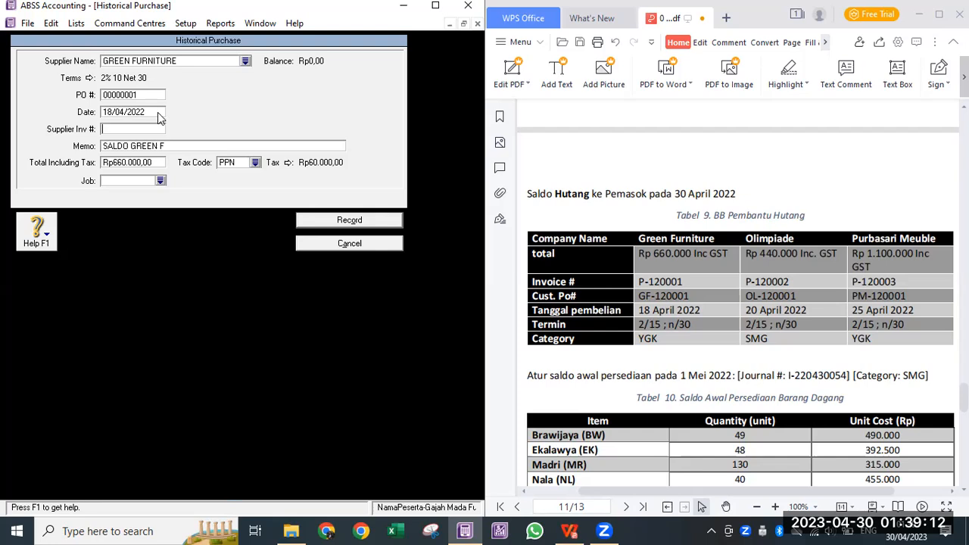
pyautogui.click(350, 219)
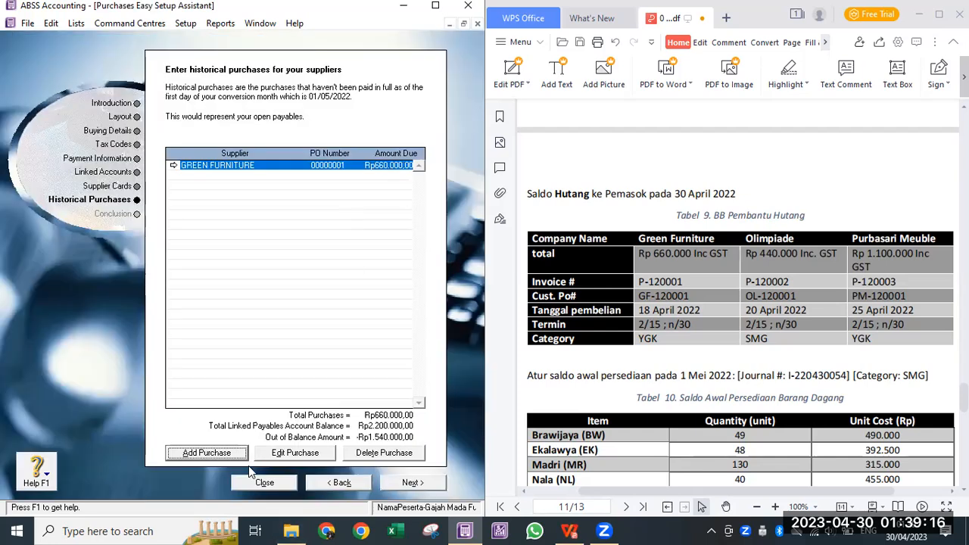
# Add a historical purchase for supplier OLIMPIADE dated 20/04/2022.
pyautogui.click(223, 453)
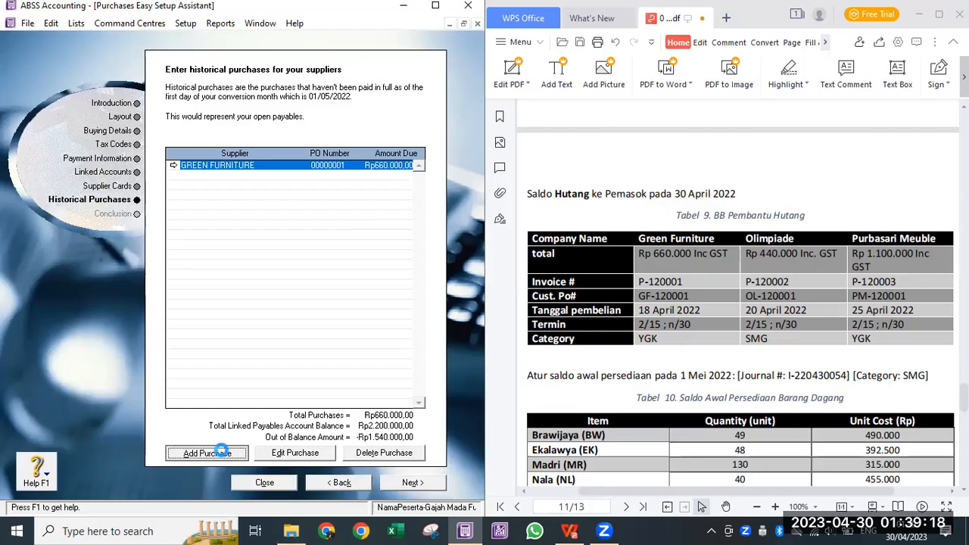
pyautogui.press('Tab')
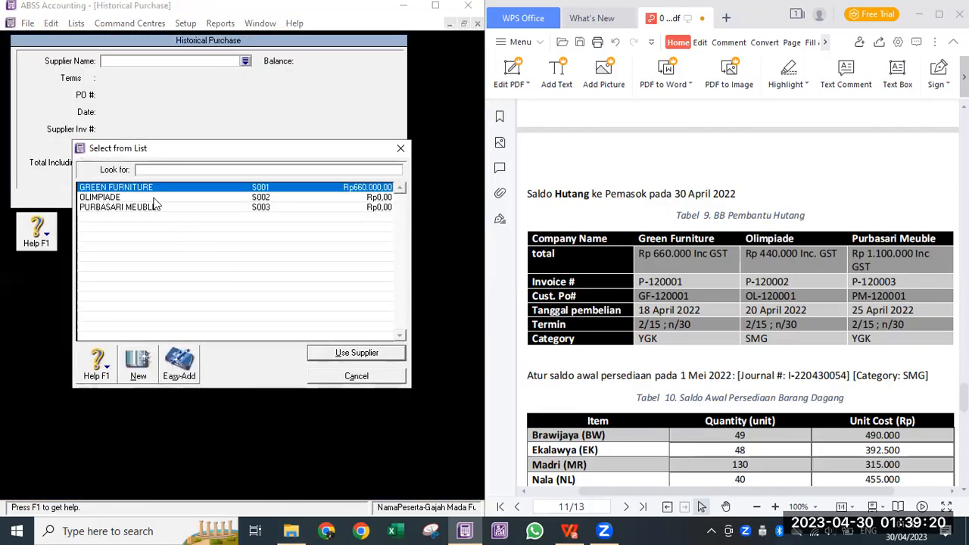
pyautogui.doubleClick(154, 197)
pyautogui.click(140, 112)
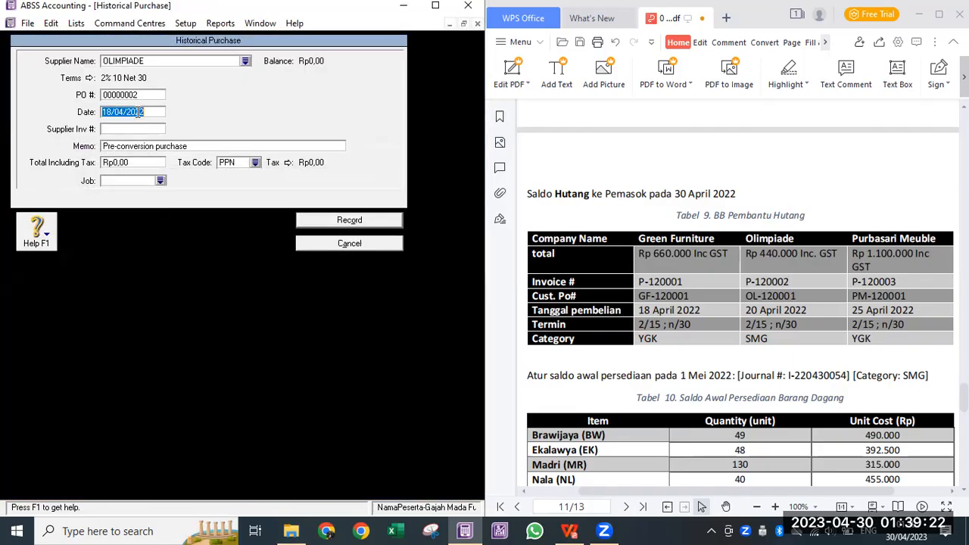
pyautogui.write('20/04/202')
pyautogui.press('Tab')
# Enter the memo SALDO AWAL OLIMPIADE and a tax-inclusive total of Rp440.000, and record the purchase.
pyautogui.click(154, 147)
pyautogui.write('SALDO AWAL')
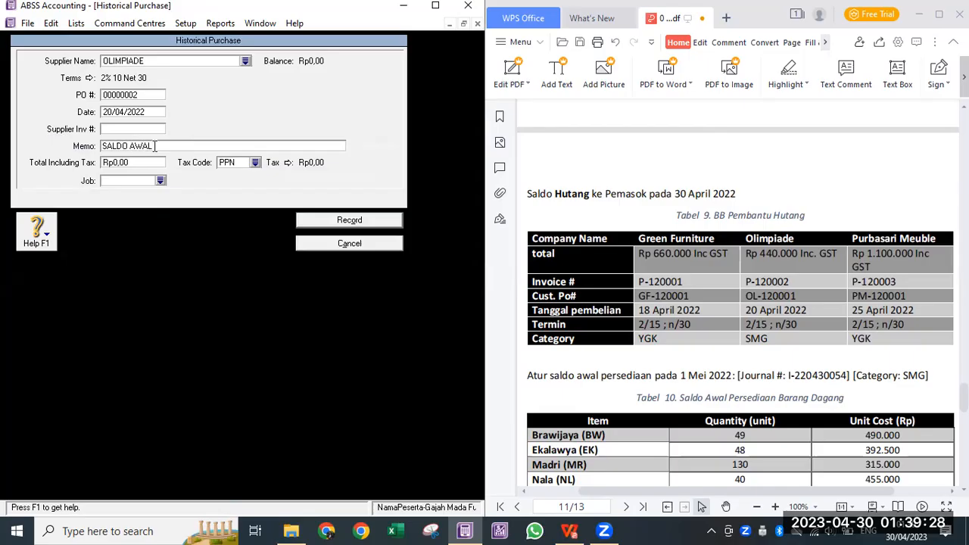
pyautogui.write(' OLIMPIADE')
pyautogui.press('Tab')
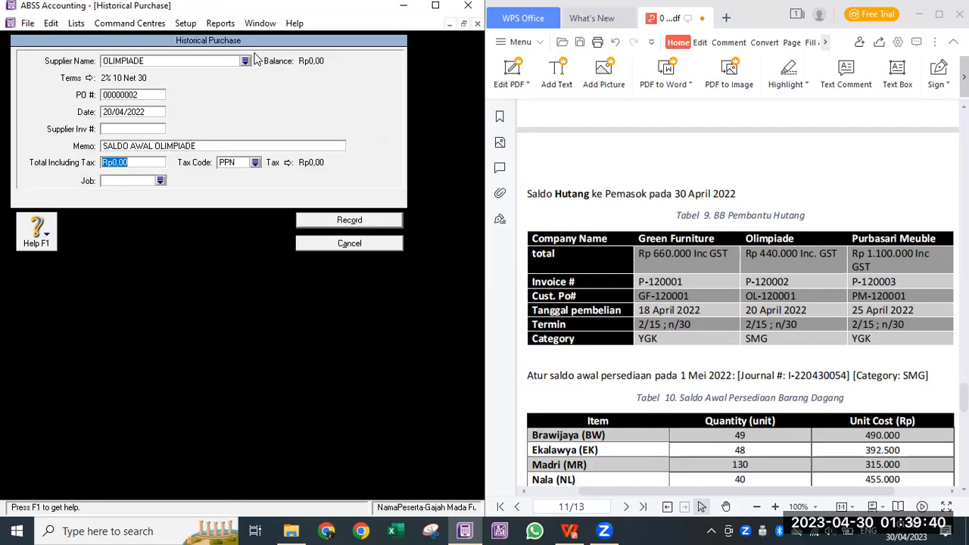
pyautogui.write('440.000')
pyautogui.press('Tab')
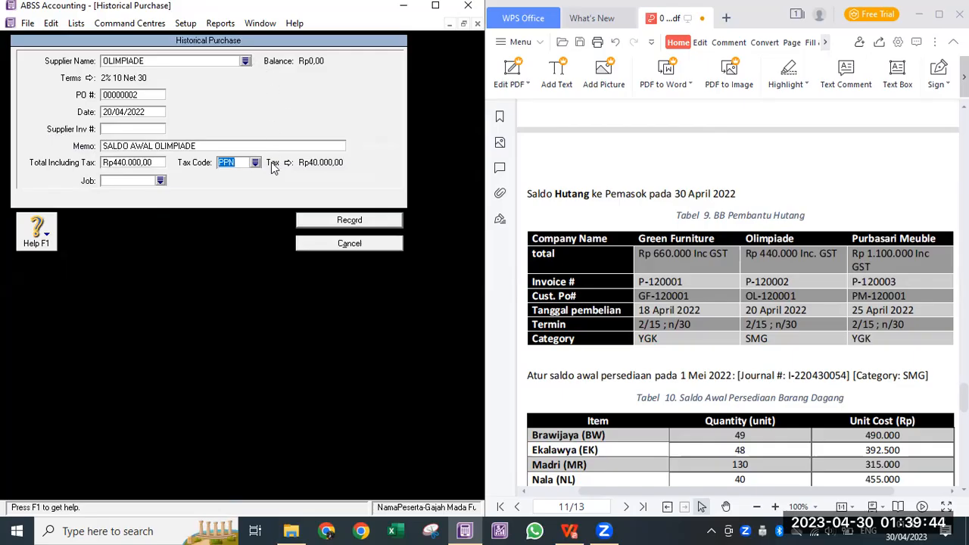
pyautogui.click(350, 220)
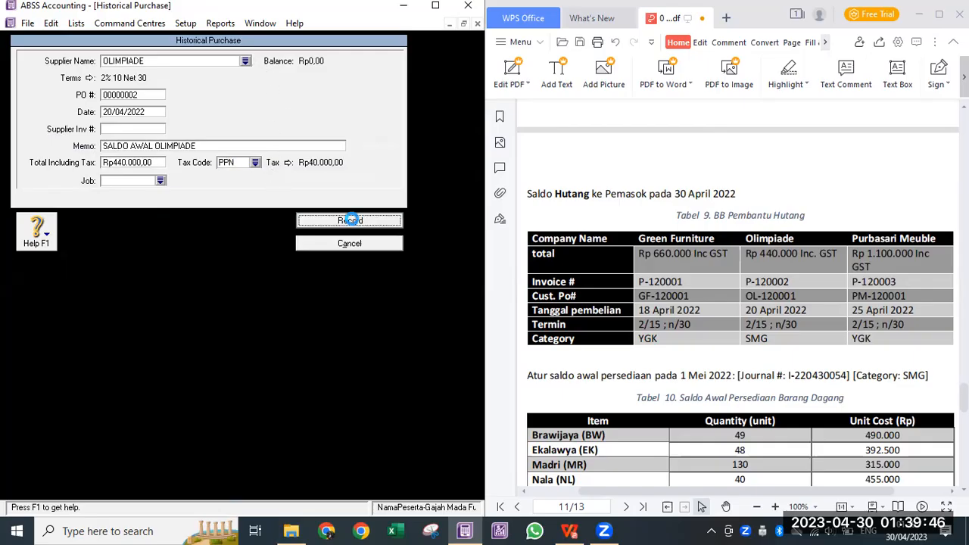
# Add a historical purchase for supplier PURBASARI MEUBLE dated 25/04/2022.
pyautogui.click(203, 457)
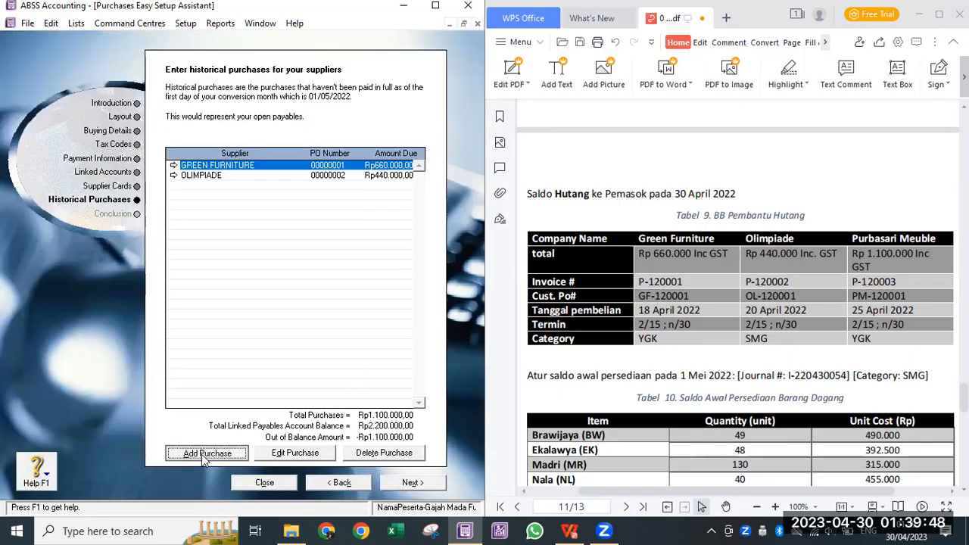
pyautogui.press('Tab')
pyautogui.doubleClick(124, 209)
pyautogui.click(141, 110)
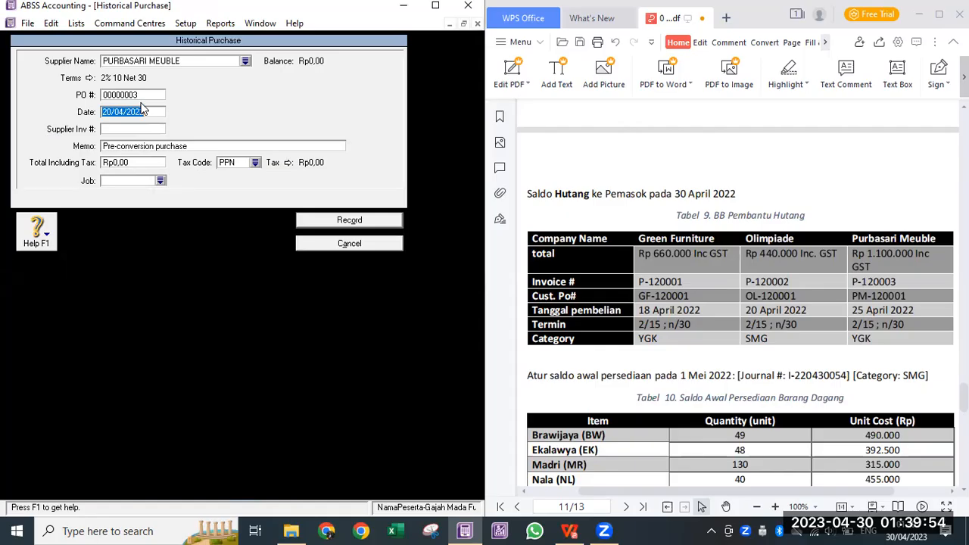
pyautogui.write('25/04/202')
pyautogui.press('Tab')
# Enter the memo SALDO AWAL PURBASARI and a tax-inclusive total of Rp1.100.000, and record the purchase.
pyautogui.click(162, 146)
pyautogui.write('SALDO AWAL ')
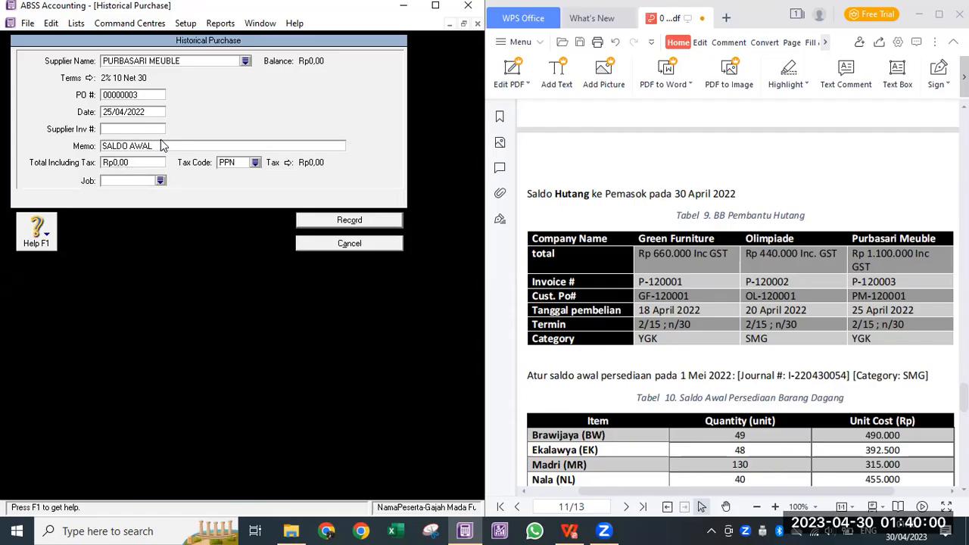
pyautogui.write('PURBASARI')
pyautogui.press('Tab')
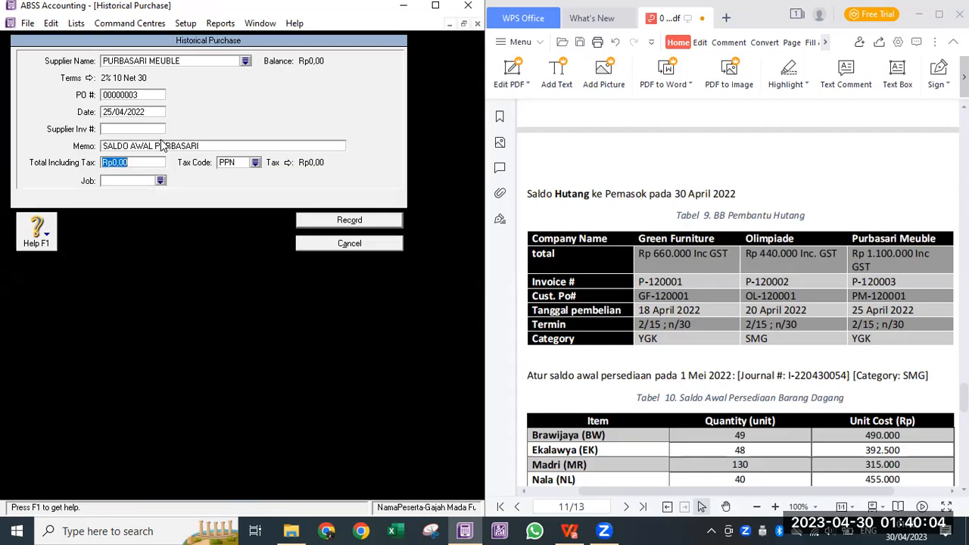
pyautogui.write('1.10')
pyautogui.write('0.000')
pyautogui.press('Tab')
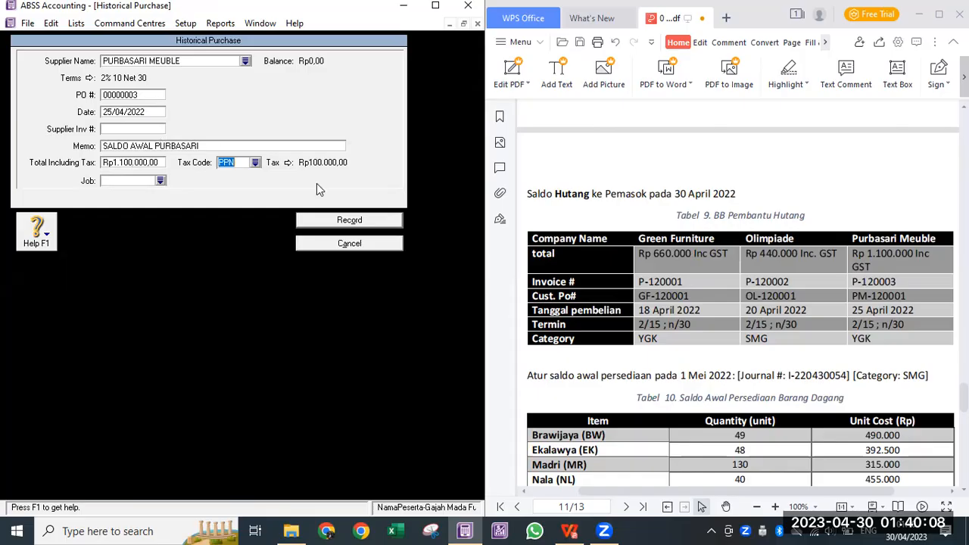
pyautogui.click(366, 220)
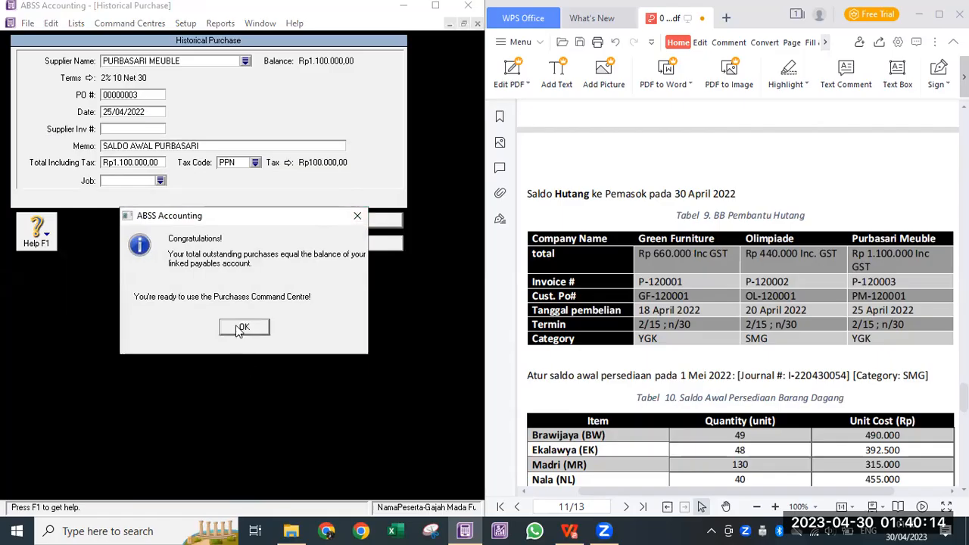
pyautogui.click(241, 327)
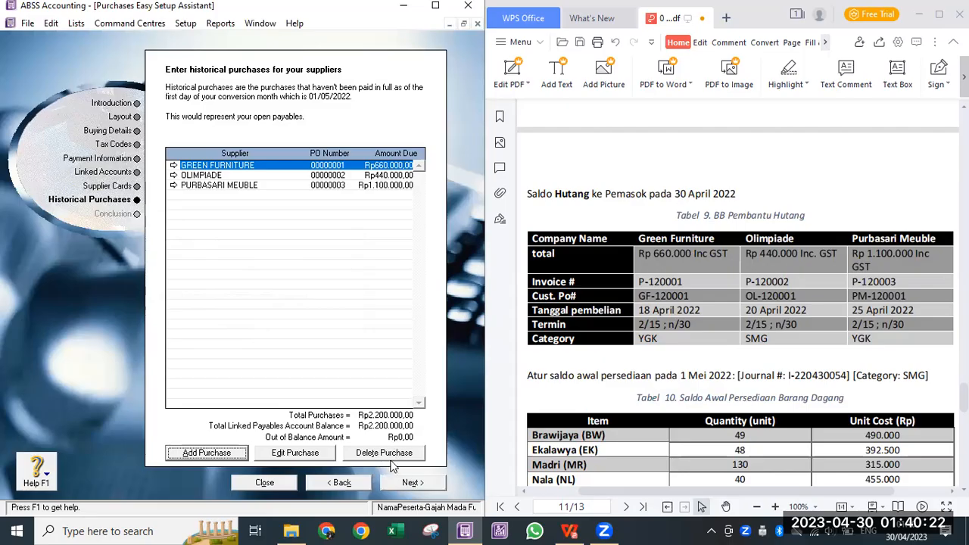
# Review the historical purchases list once more, finish the Purchases Easy Setup Assistant, and close Easy Setup.
pyautogui.click(409, 484)
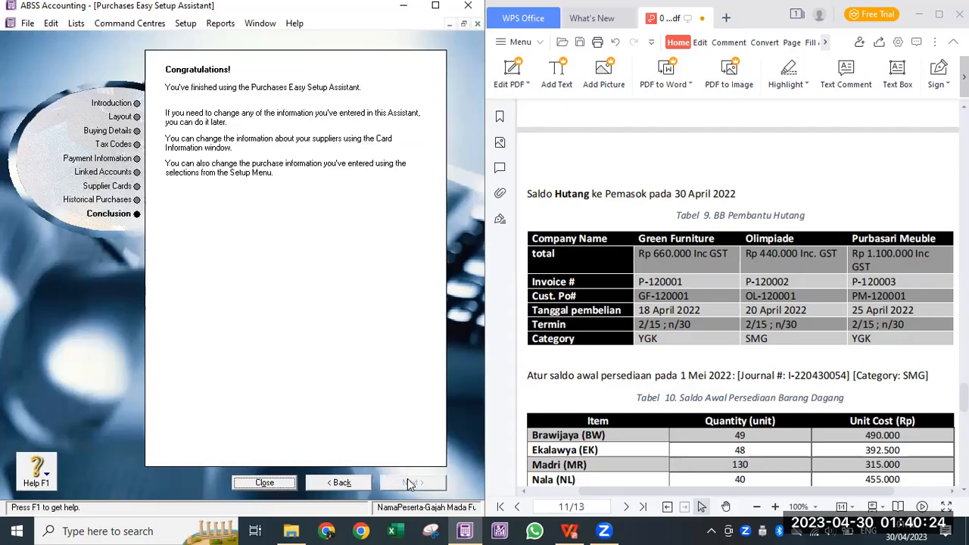
pyautogui.click(327, 483)
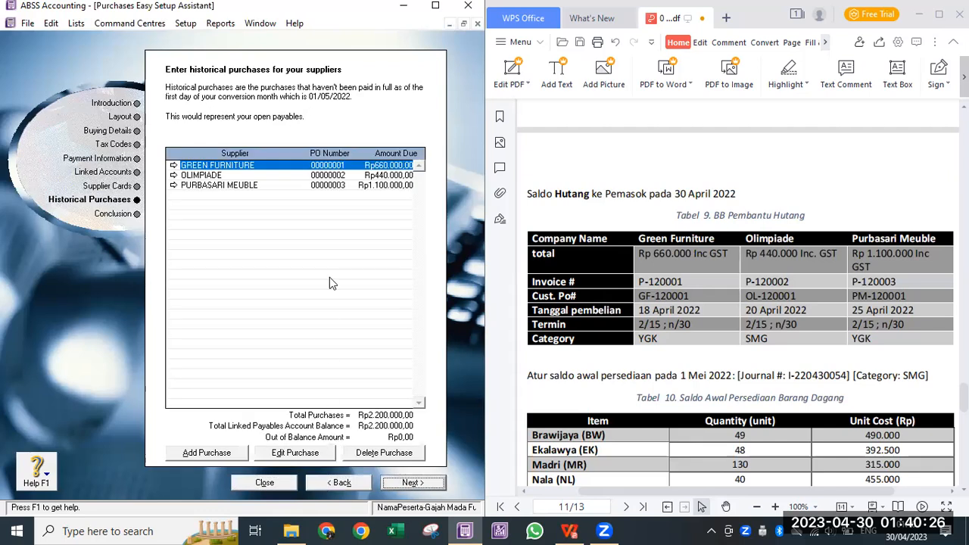
pyautogui.click(309, 175)
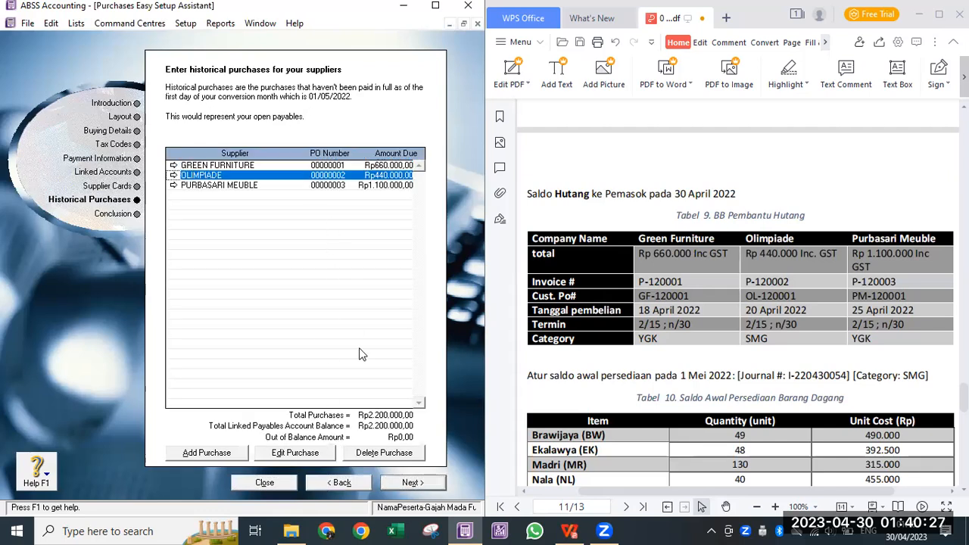
pyautogui.click(411, 485)
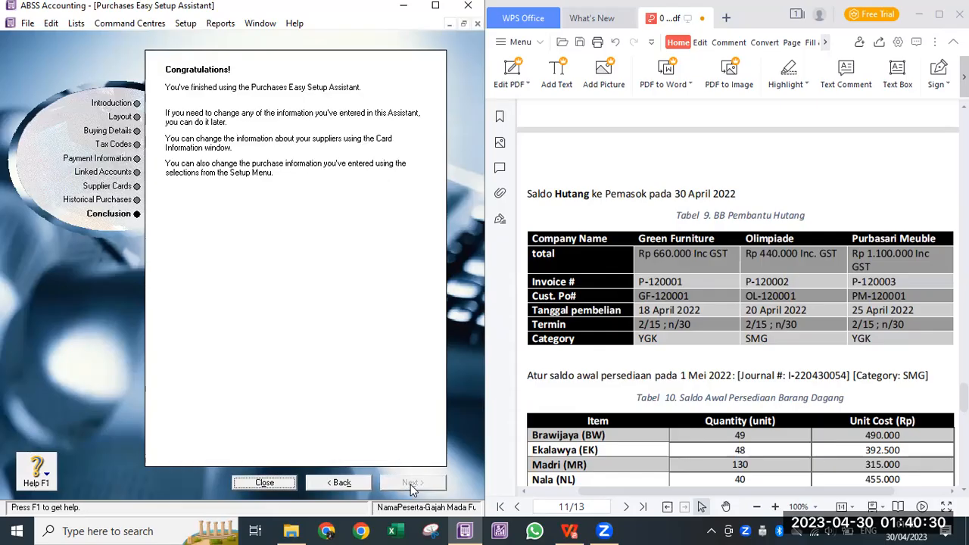
pyautogui.click(265, 483)
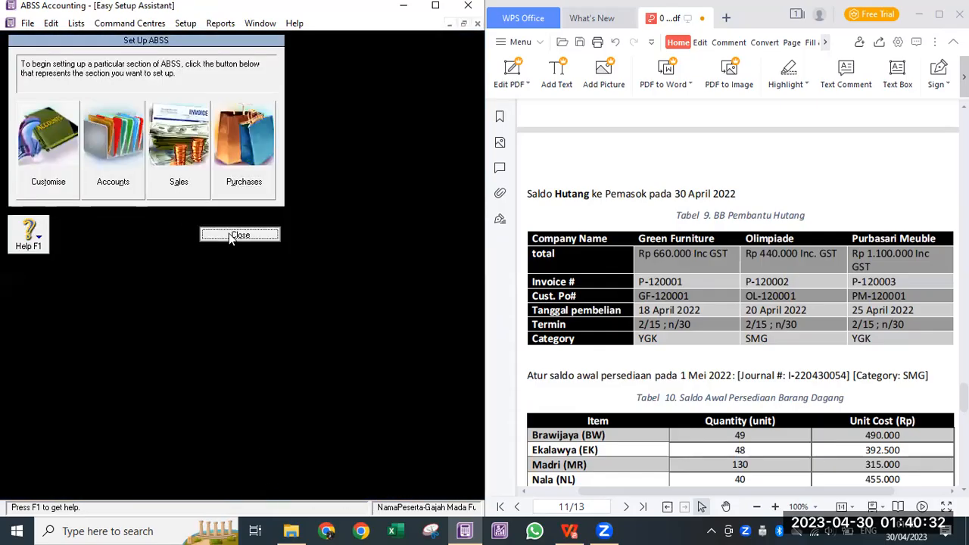
pyautogui.click(231, 237)
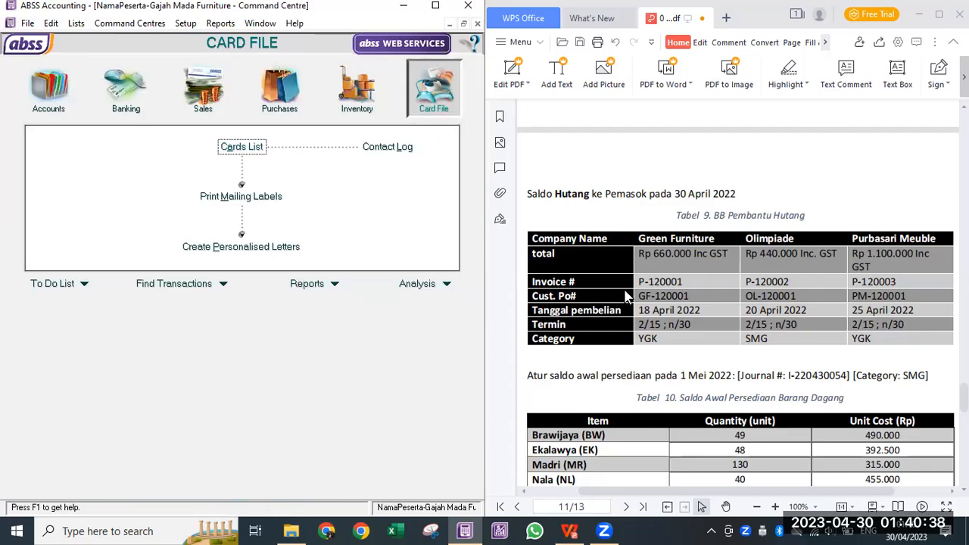
# Open the Accounts List and check the account types of the receivable and inventory accounts.
pyautogui.click(48, 99)
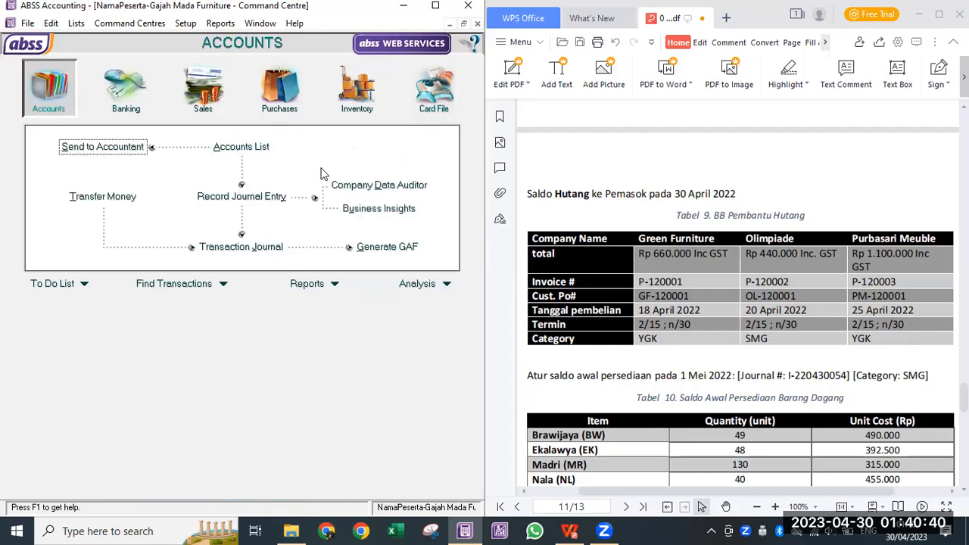
pyautogui.click(241, 146)
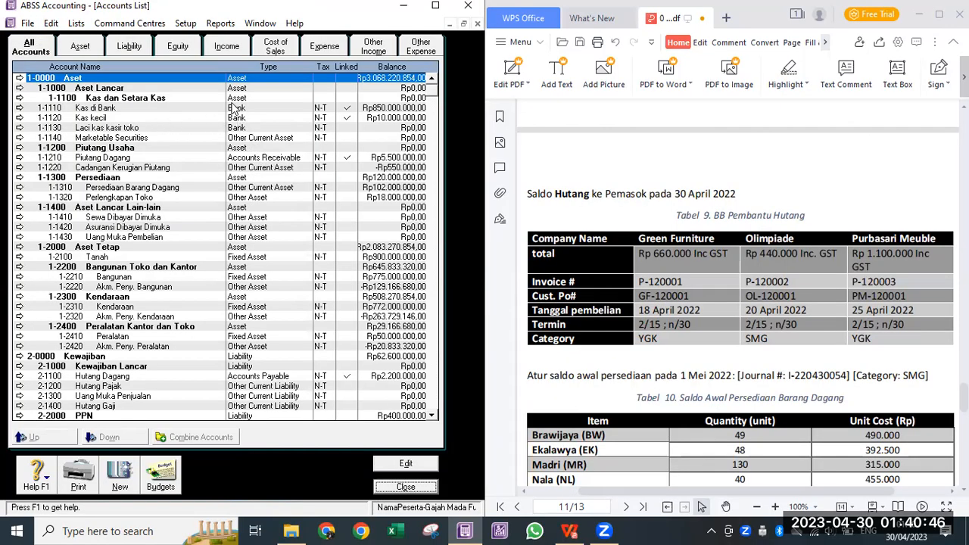
pyautogui.click(254, 138)
pyautogui.click(259, 159)
pyautogui.click(262, 168)
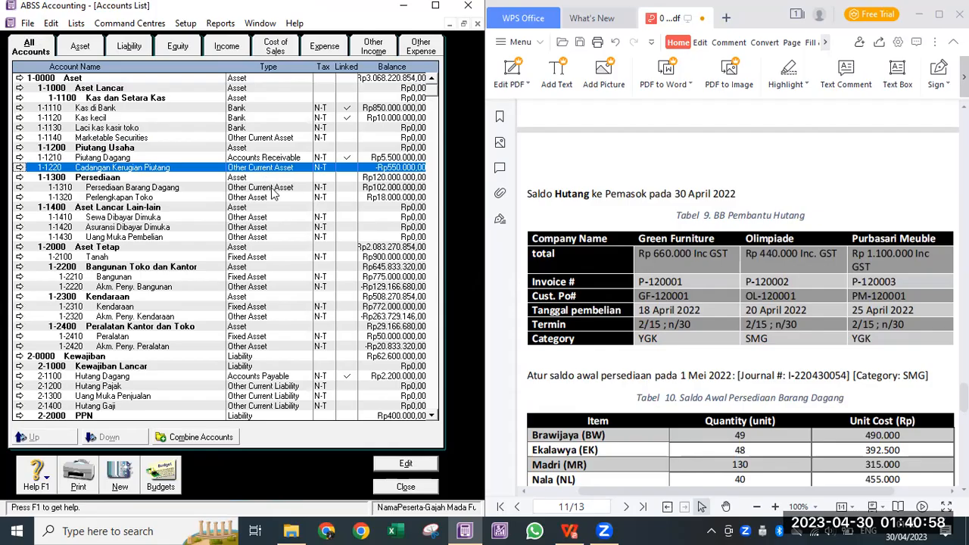
pyautogui.click(270, 188)
# Change the account type of 1-1320 Perlengkapan Toko to Other Current Asset and save it.
pyautogui.click(275, 198)
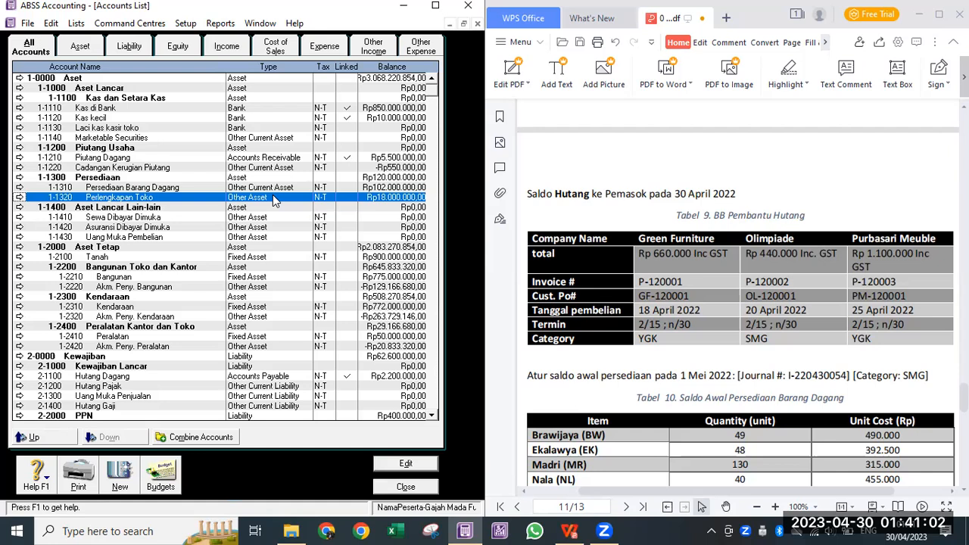
pyautogui.doubleClick(274, 197)
pyautogui.click(230, 134)
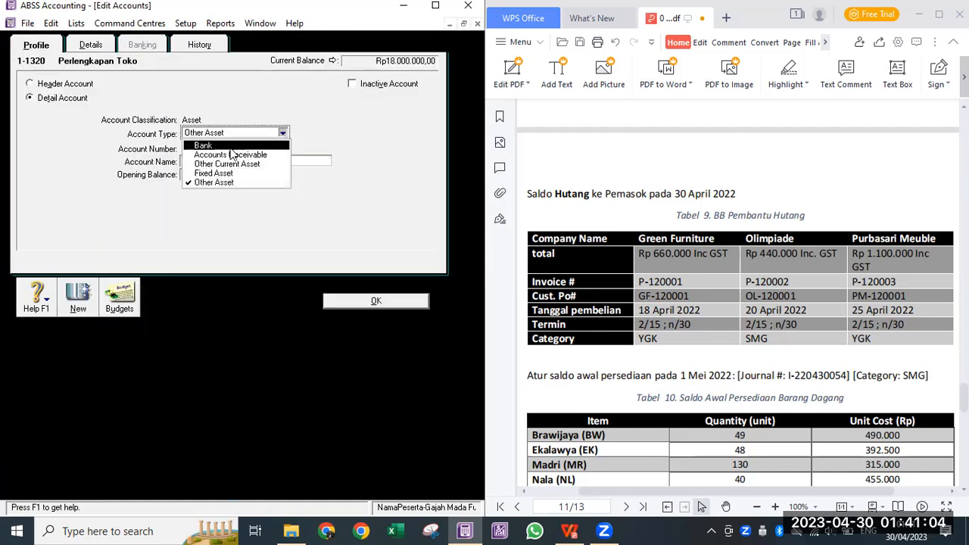
pyautogui.click(227, 163)
pyautogui.click(342, 303)
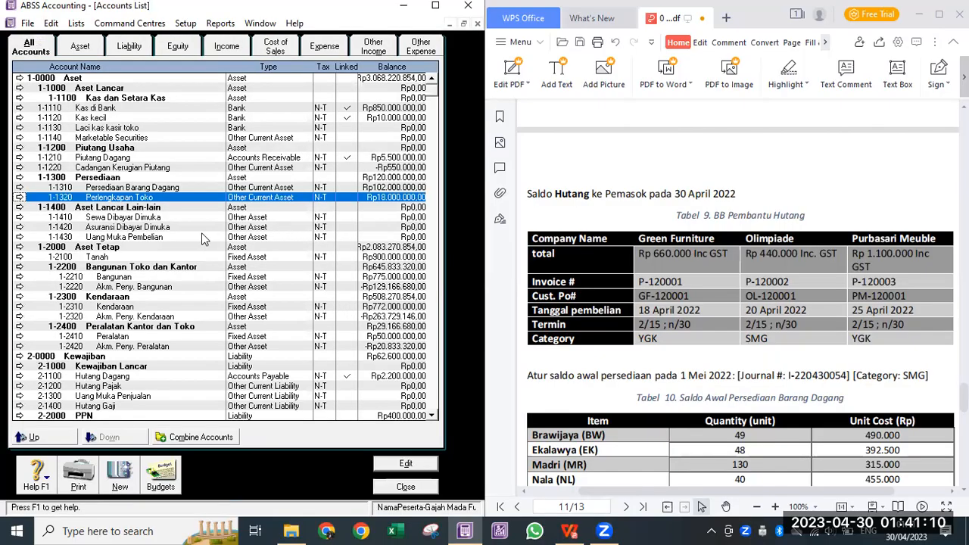
# Examine how accounts 1-1110 to 1-1140 are levelled relative to the header 1-1100 Kas dan Setara Kas.
pyautogui.click(92, 110)
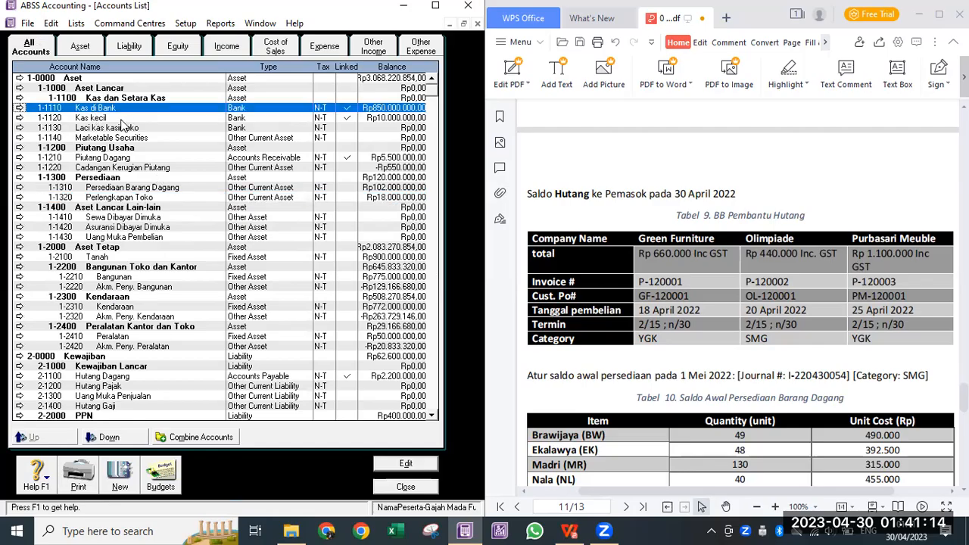
pyautogui.click(49, 88)
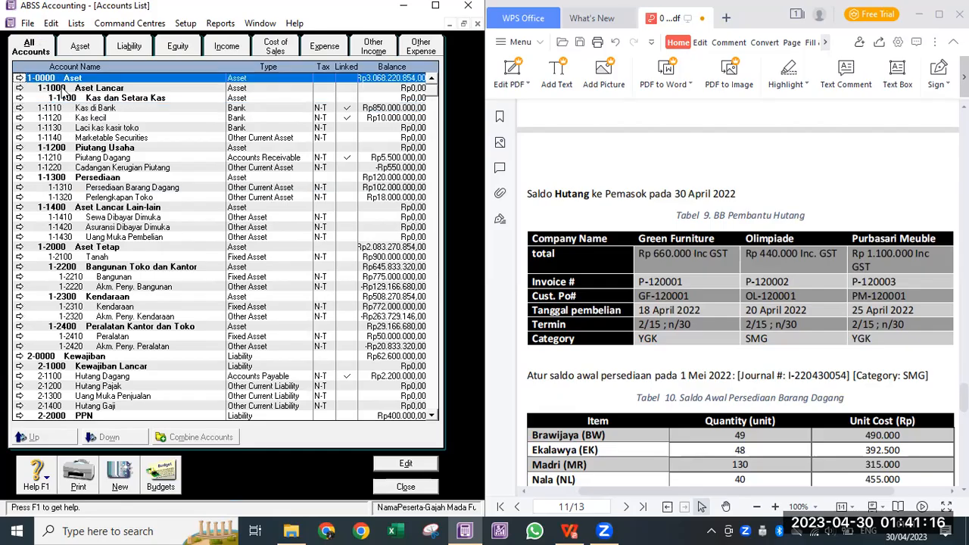
pyautogui.click(72, 98)
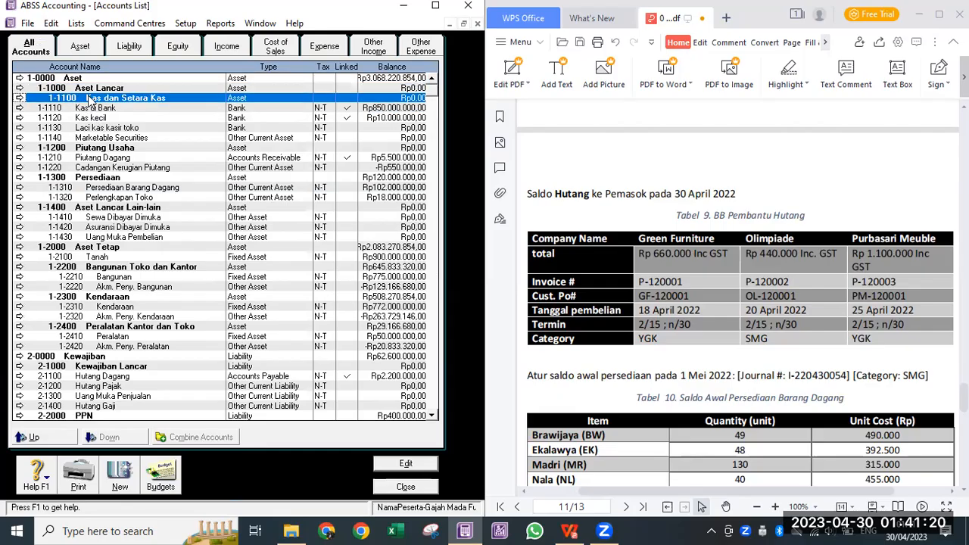
pyautogui.click(106, 108)
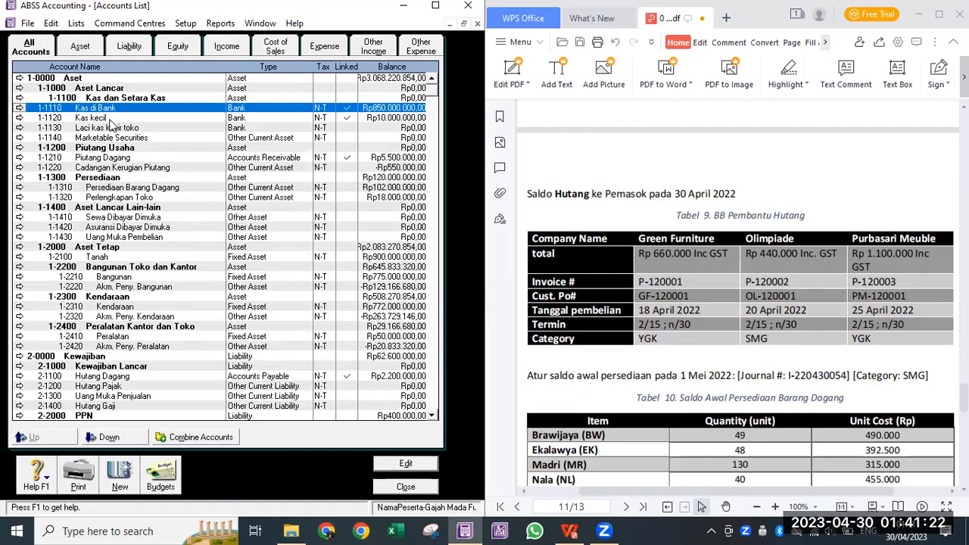
pyautogui.click(110, 118)
pyautogui.click(115, 129)
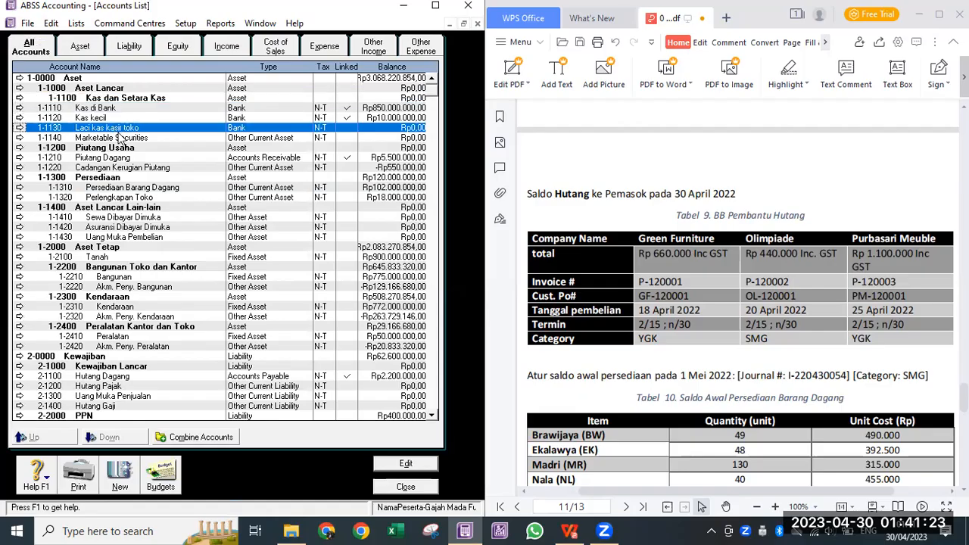
pyautogui.click(121, 139)
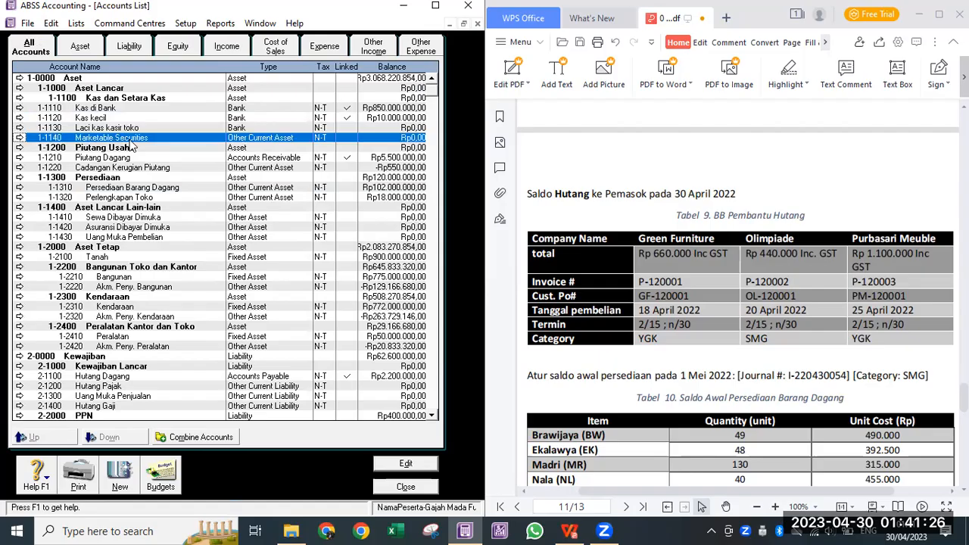
pyautogui.click(97, 99)
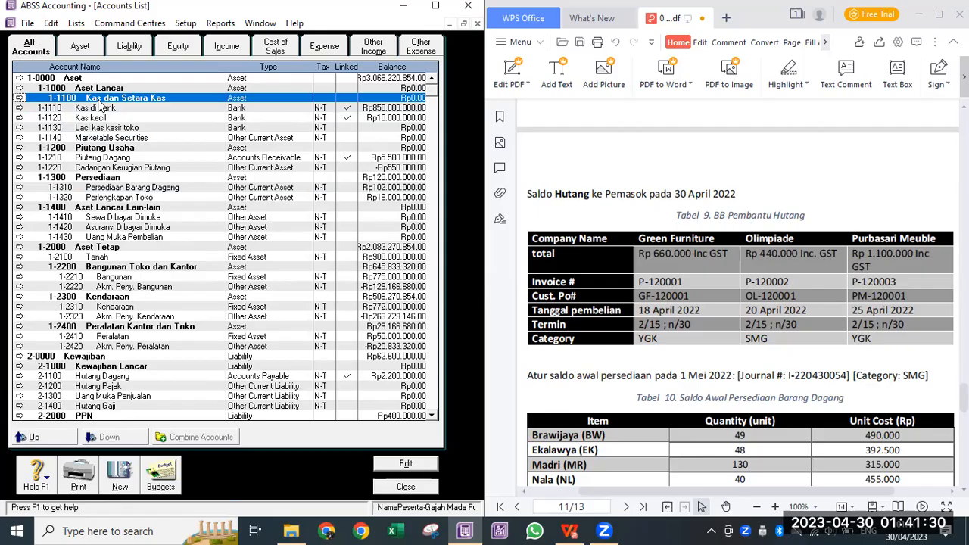
pyautogui.click(111, 119)
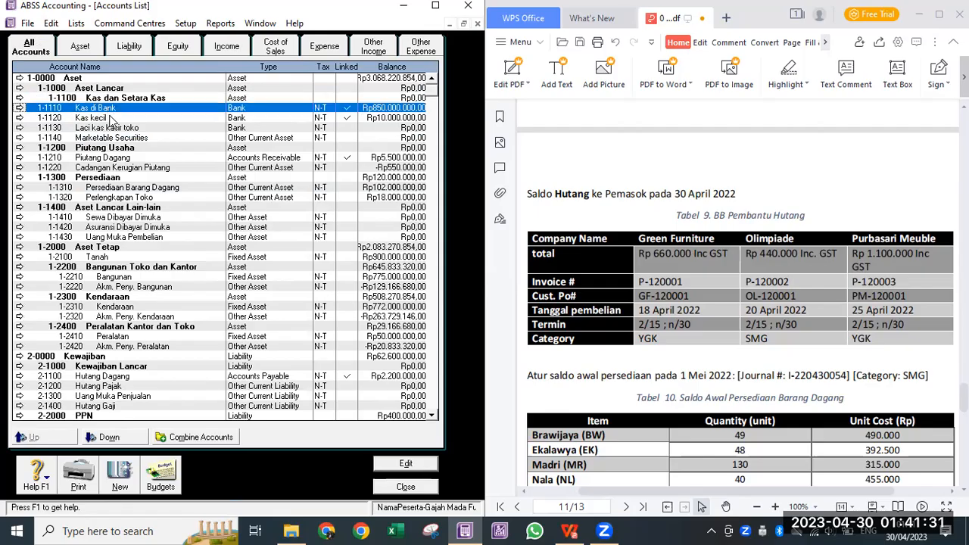
# Indent account 1-1110 Kas di Bank so it sits beneath header 1-1100, and check the header's balance.
pyautogui.click(174, 99)
pyautogui.click(173, 108)
pyautogui.click(98, 440)
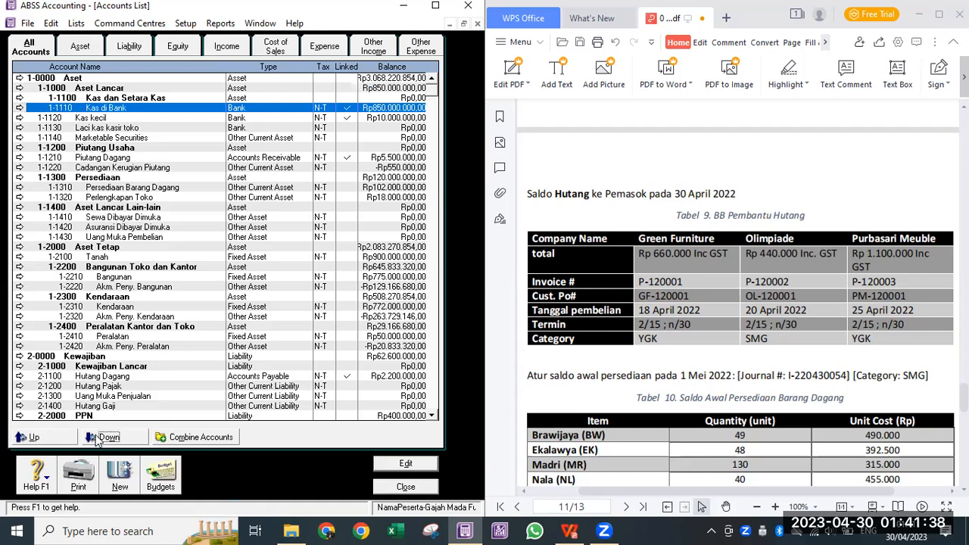
pyautogui.click(96, 440)
pyautogui.click(46, 443)
pyautogui.click(413, 98)
pyautogui.click(103, 108)
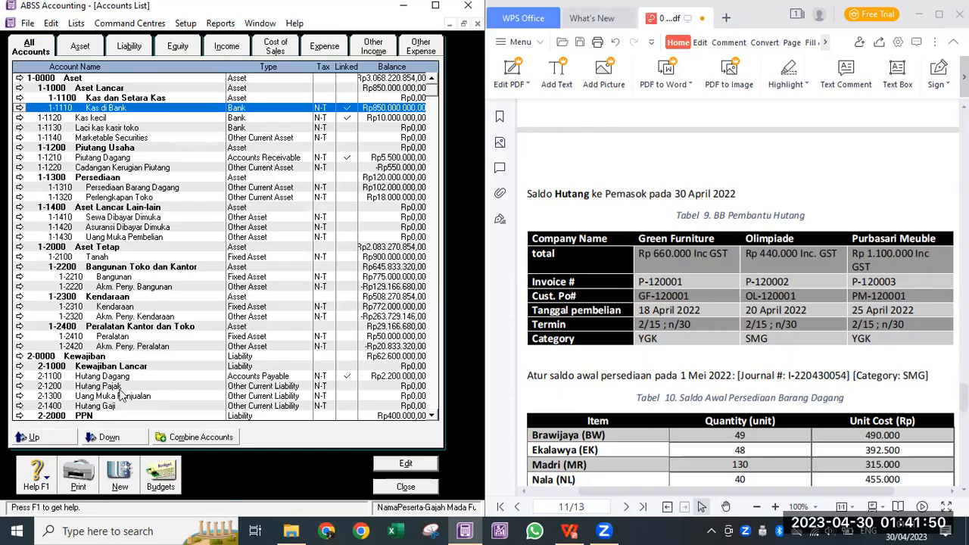
pyautogui.click(128, 443)
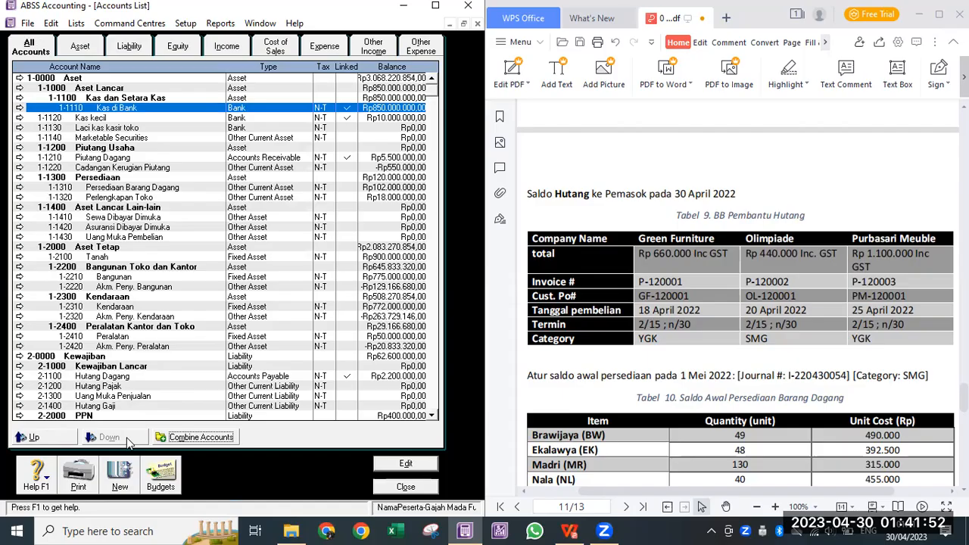
pyautogui.click(382, 100)
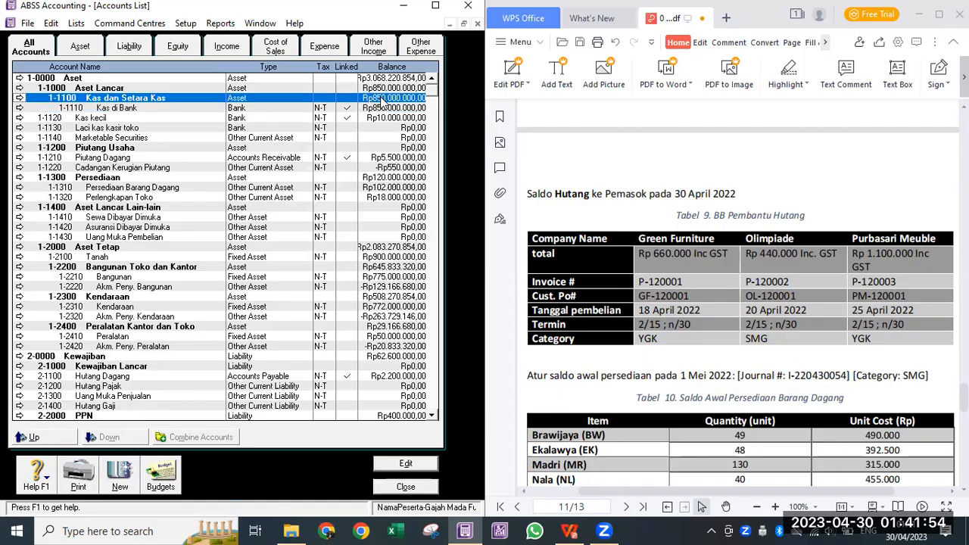
# Indent accounts 1-1120 Kas kecil, 1-1130 Laci kas kasir toko and 1-1140 Marketable Securities beneath header 1-1100 Kas dan Setara Kas.
pyautogui.click(114, 128)
pyautogui.click(112, 118)
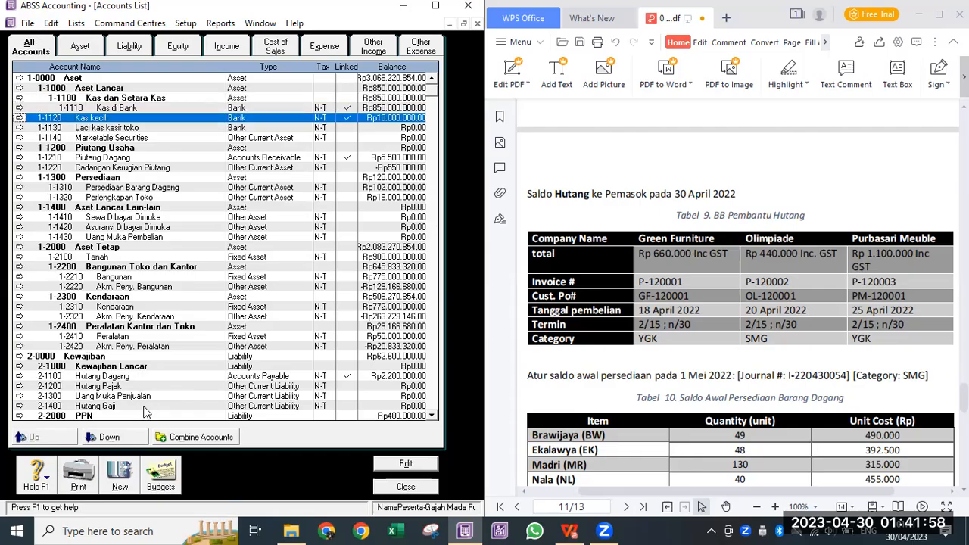
pyautogui.click(112, 438)
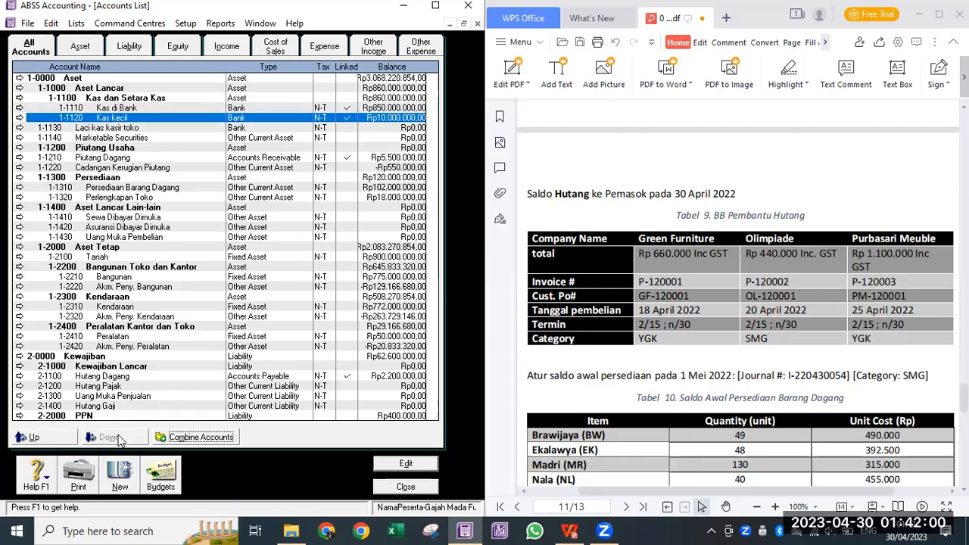
pyautogui.click(83, 129)
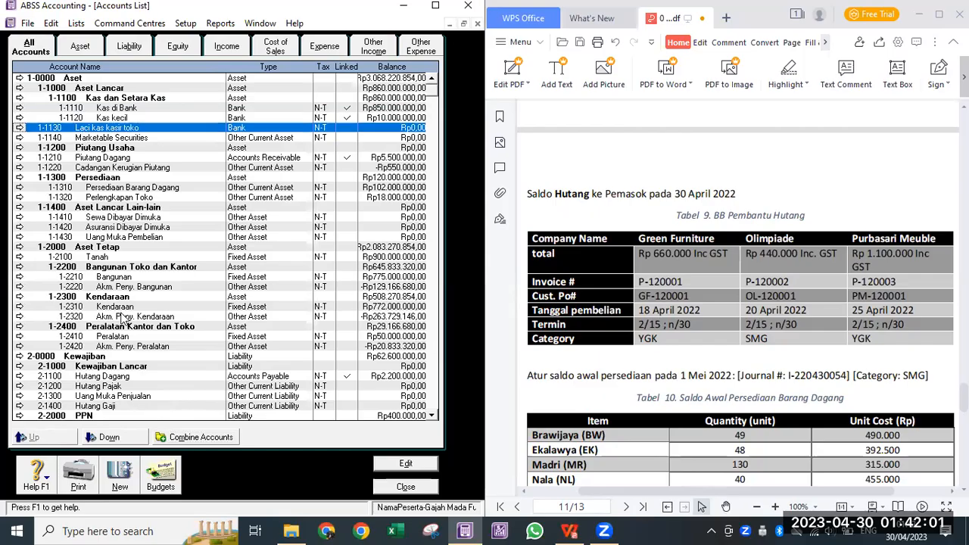
pyautogui.click(121, 439)
pyautogui.click(107, 138)
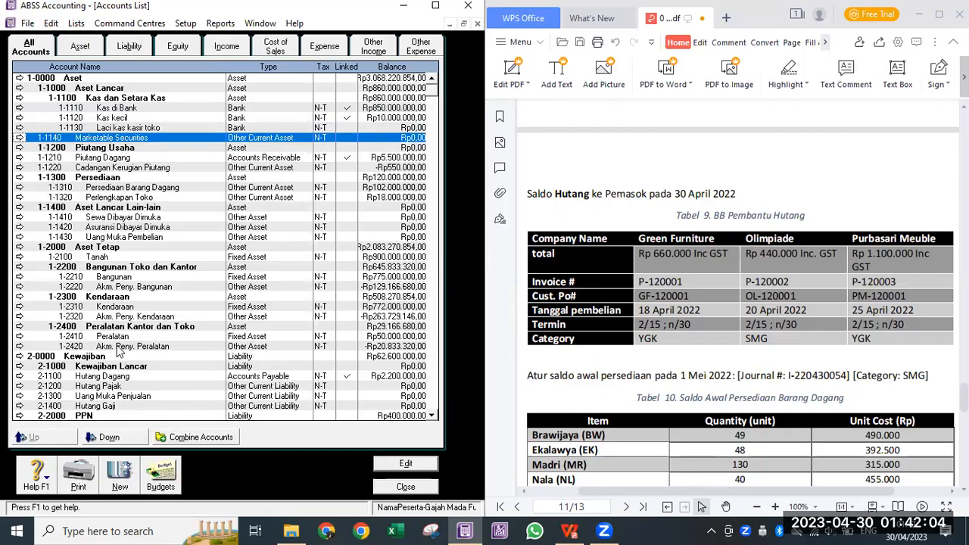
pyautogui.click(128, 437)
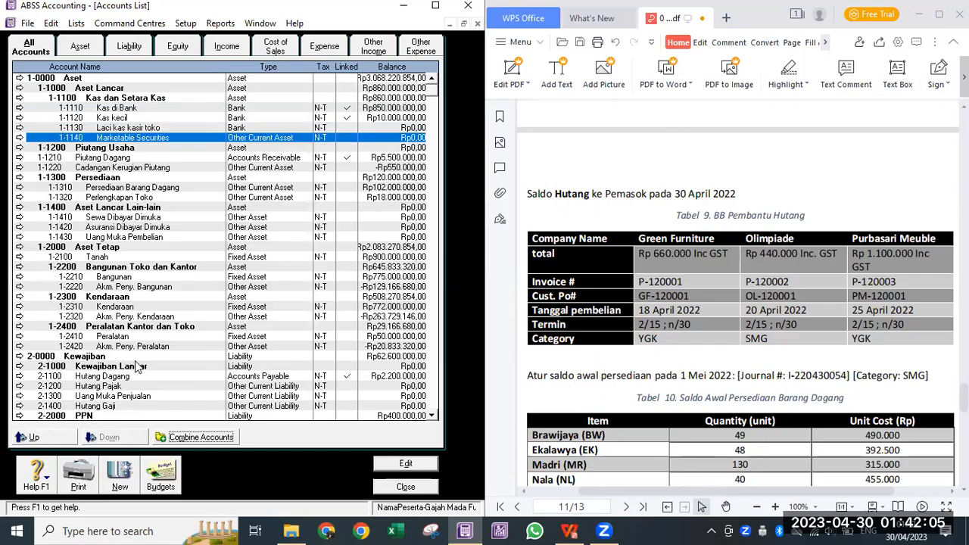
pyautogui.click(113, 98)
# Indent accounts 1-1210 Piutang Dagang and 1-1220 Cadangan Kerugian Piutang beneath header 1-1200 Piutang Usaha.
pyautogui.click(106, 158)
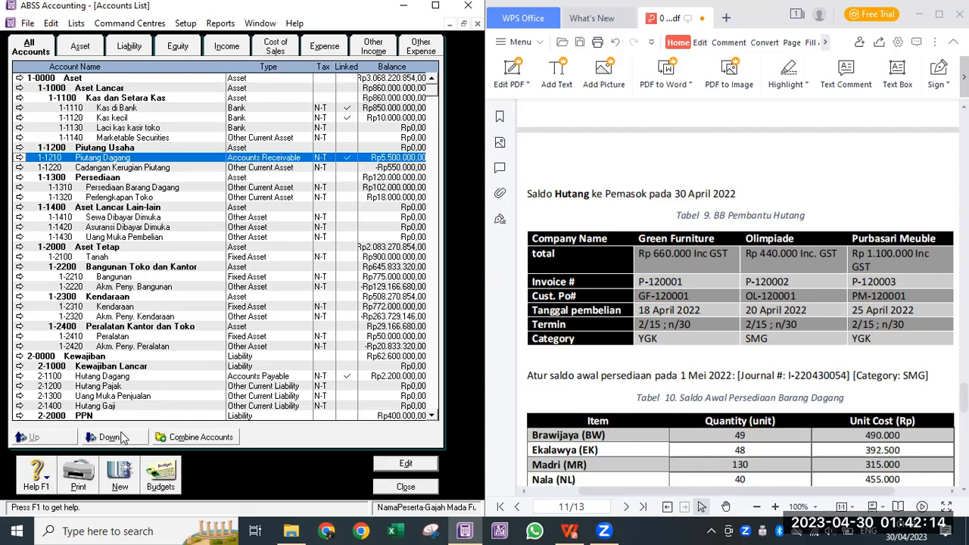
pyautogui.click(95, 167)
pyautogui.click(109, 437)
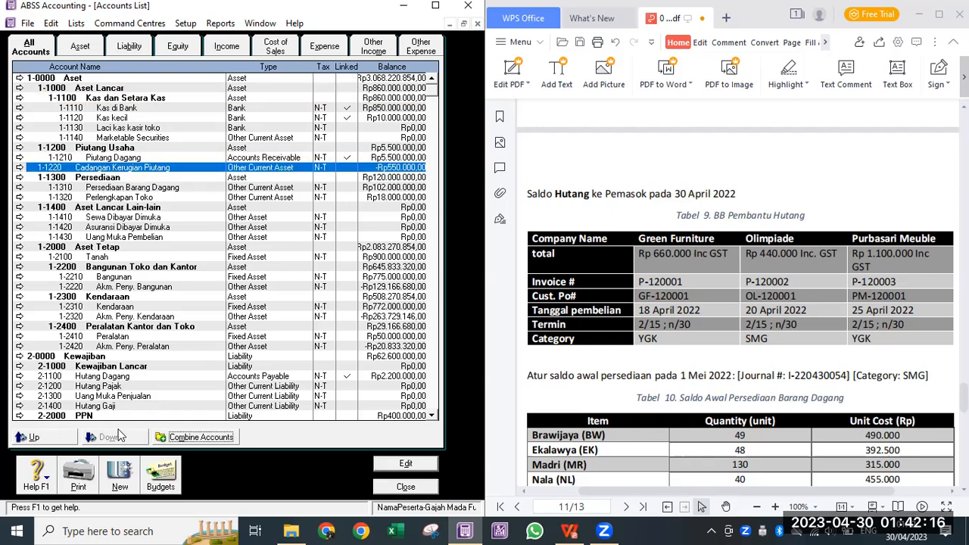
# Indent the liability accounts 2-1100 Hutang Dagang, 2-1200 Hutang Pajak, 2-1300 Uang Muka Penjualan and 2-1400 Hutang Gaji beneath header 2-1000 Kewajiban Lancar.
pyautogui.click(97, 218)
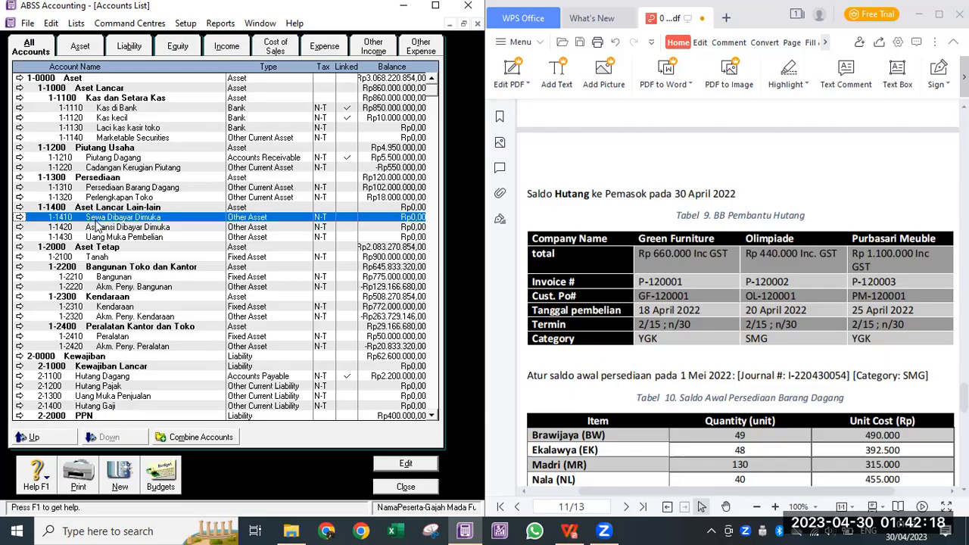
pyautogui.scroll(-2, 102, 230)
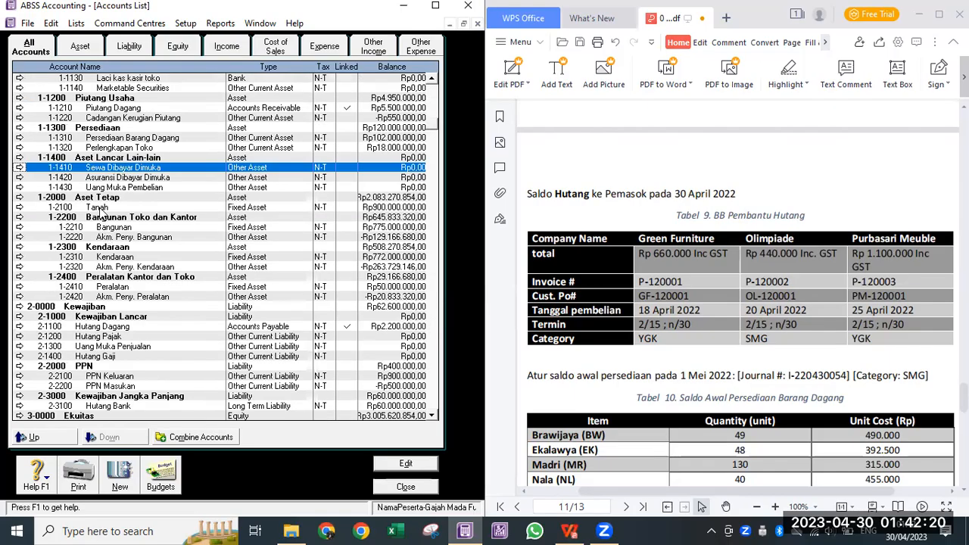
pyautogui.scroll(-2, 114, 253)
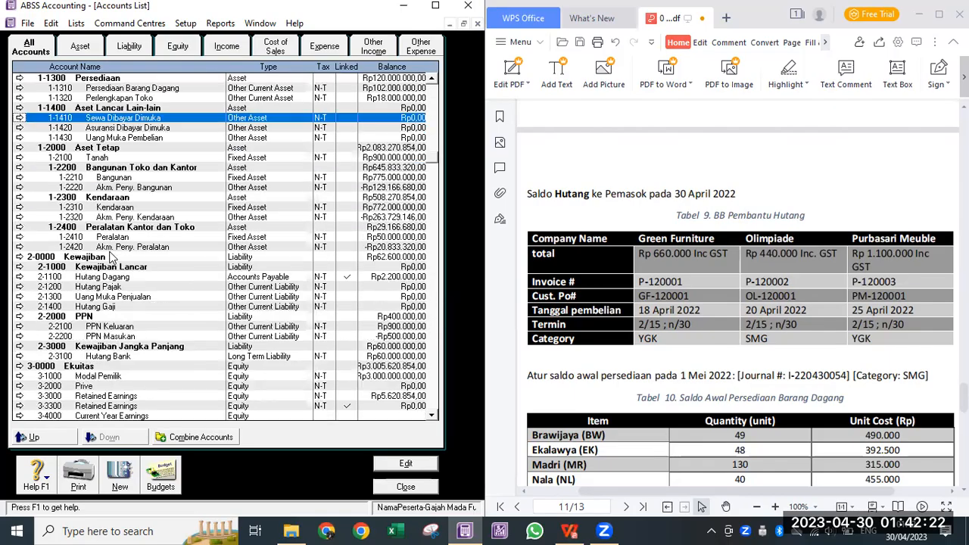
pyautogui.click(101, 277)
pyautogui.click(109, 437)
pyautogui.scroll(-3, 106, 159)
pyautogui.click(95, 188)
pyautogui.click(111, 437)
pyautogui.click(105, 197)
pyautogui.click(109, 437)
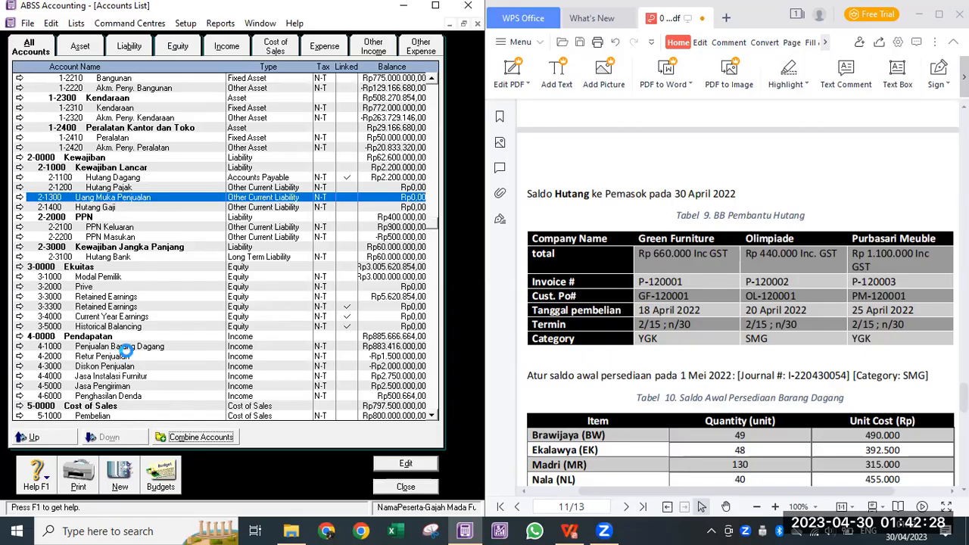
pyautogui.click(149, 218)
pyautogui.click(106, 207)
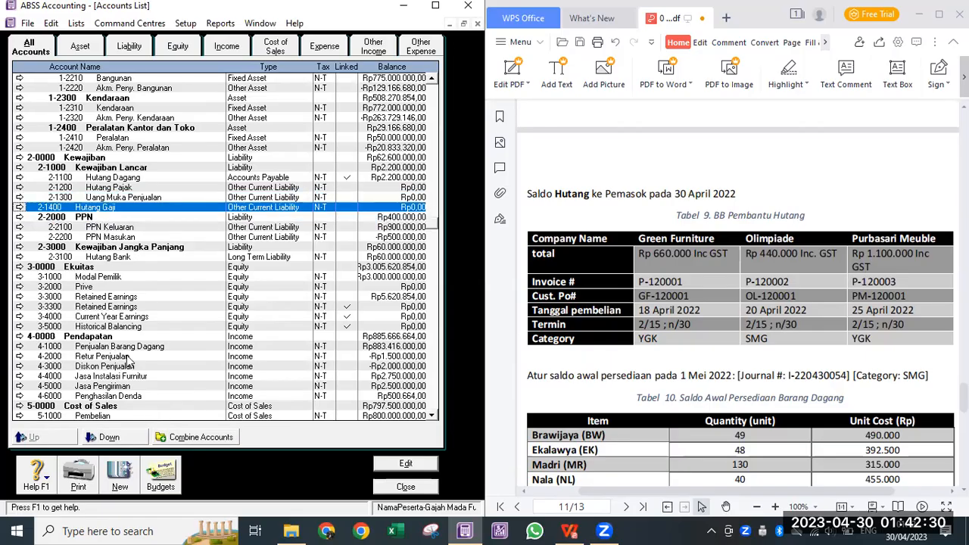
pyautogui.click(110, 437)
# Indent expense accounts 6-1170 B. Gaji Karyawan Kantor and 6-1180 B. Sewa beneath header 6-1000 Bagian Administrasi dan Umum.
pyautogui.scroll(-3, 127, 415)
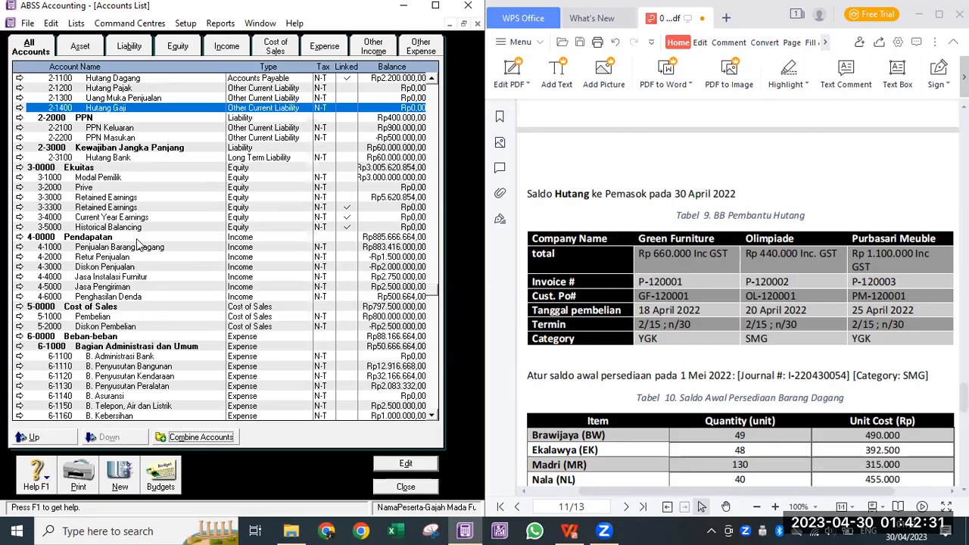
pyautogui.click(122, 177)
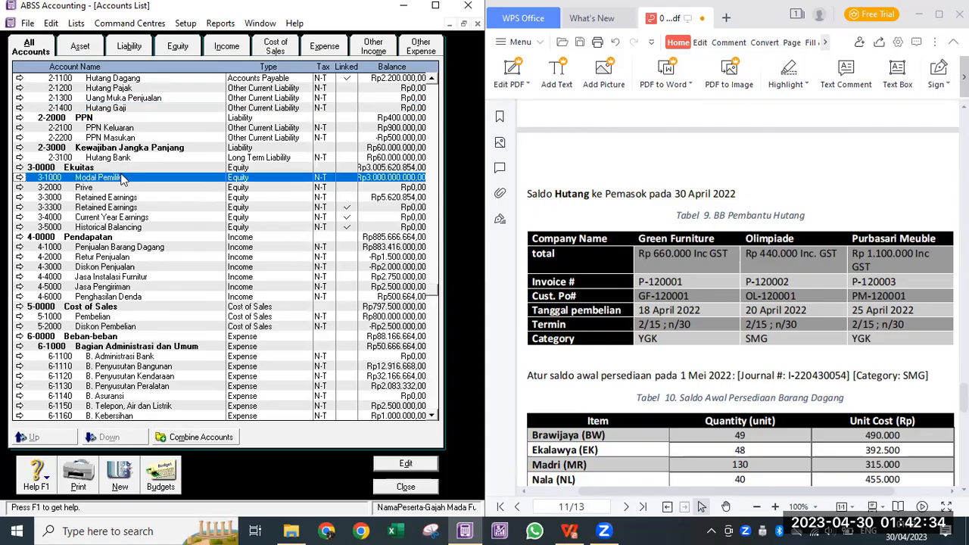
pyautogui.scroll(-2, 107, 200)
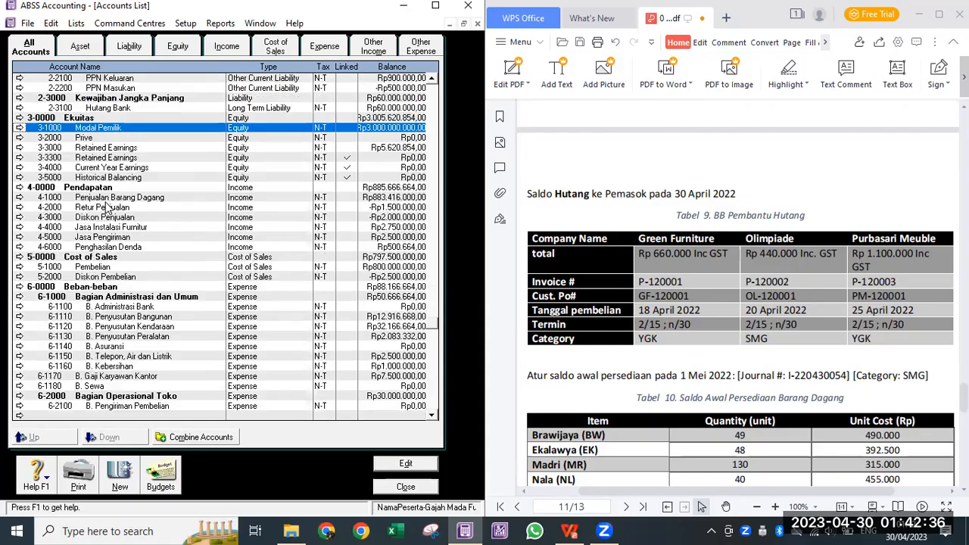
pyautogui.scroll(-2, 110, 234)
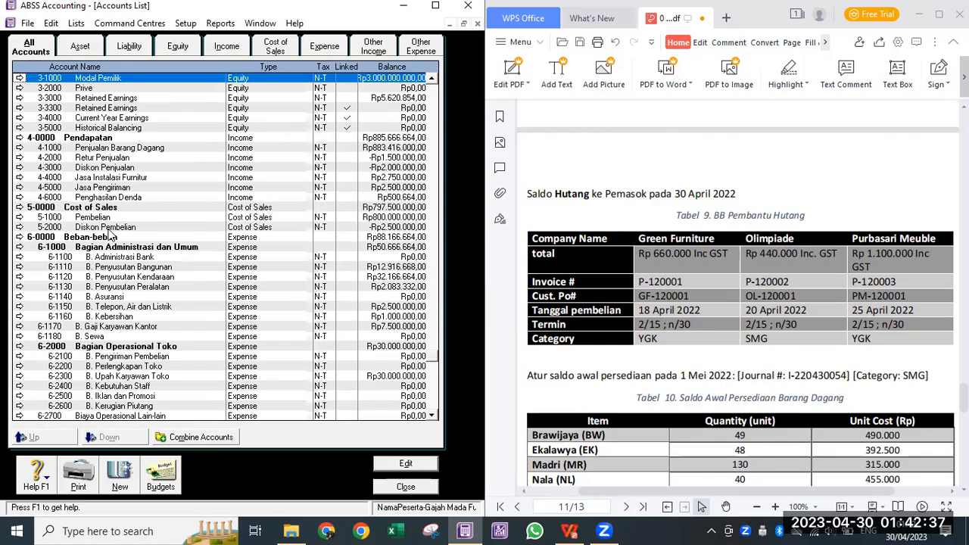
pyautogui.click(85, 327)
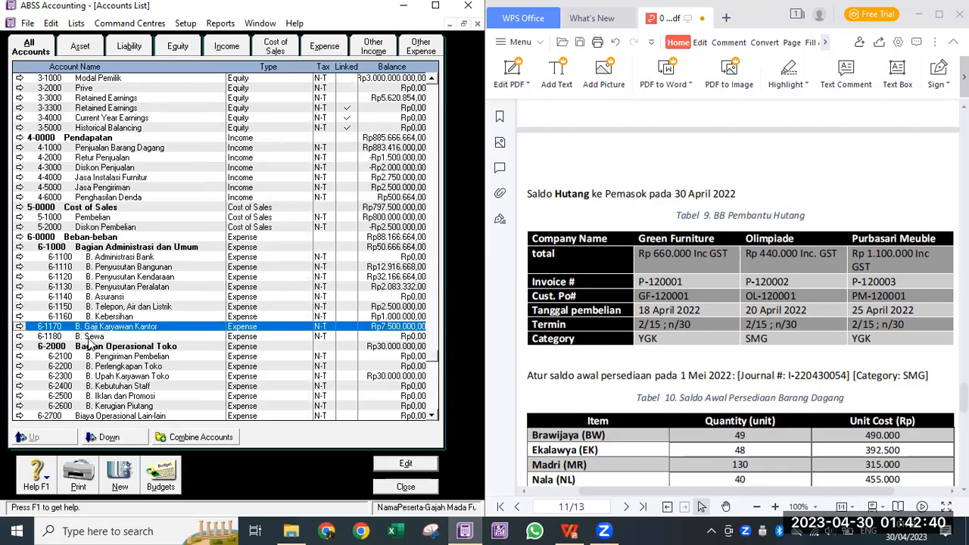
pyautogui.click(116, 439)
pyautogui.click(108, 337)
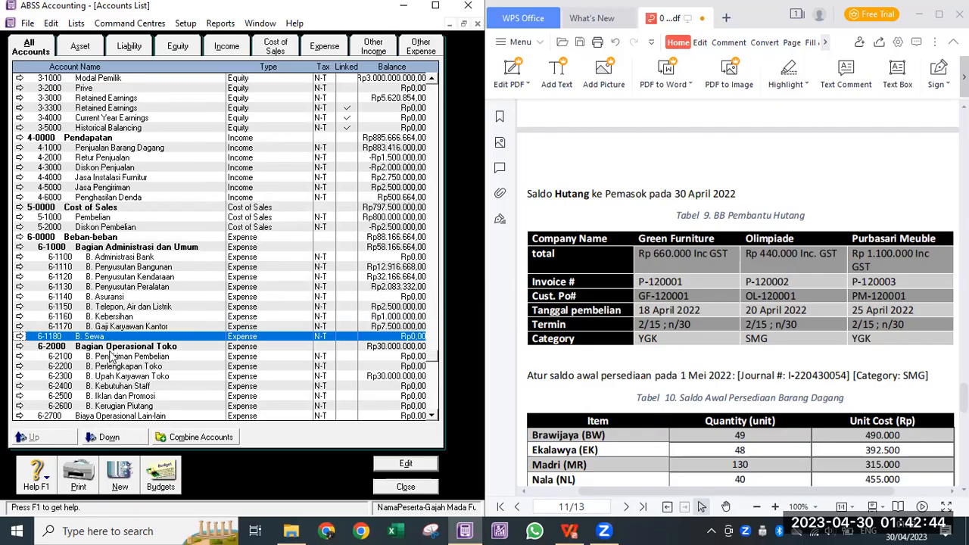
pyautogui.click(111, 438)
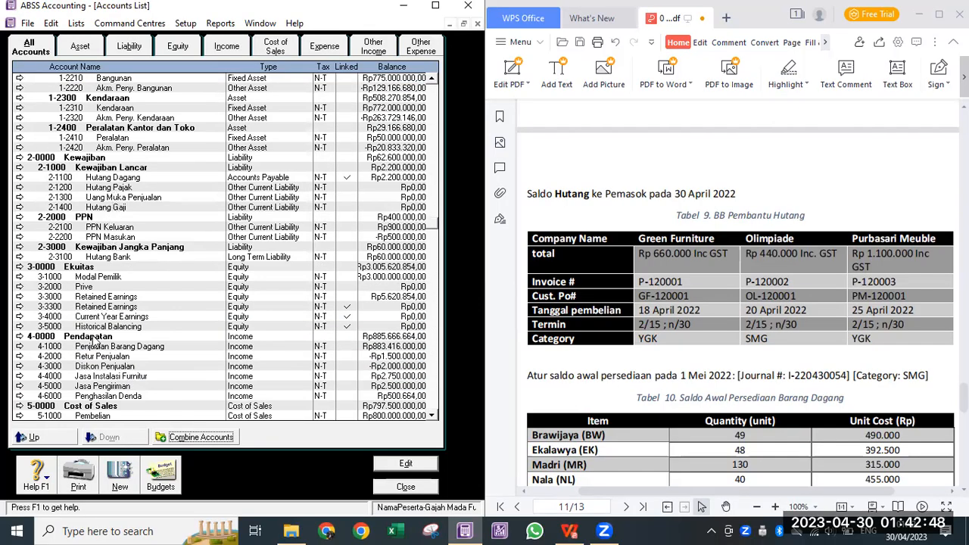
# Compare the two Retained Earnings accounts 3-3000 and 3-3300, and try to delete 3-3300.
pyautogui.click(109, 308)
pyautogui.click(109, 300)
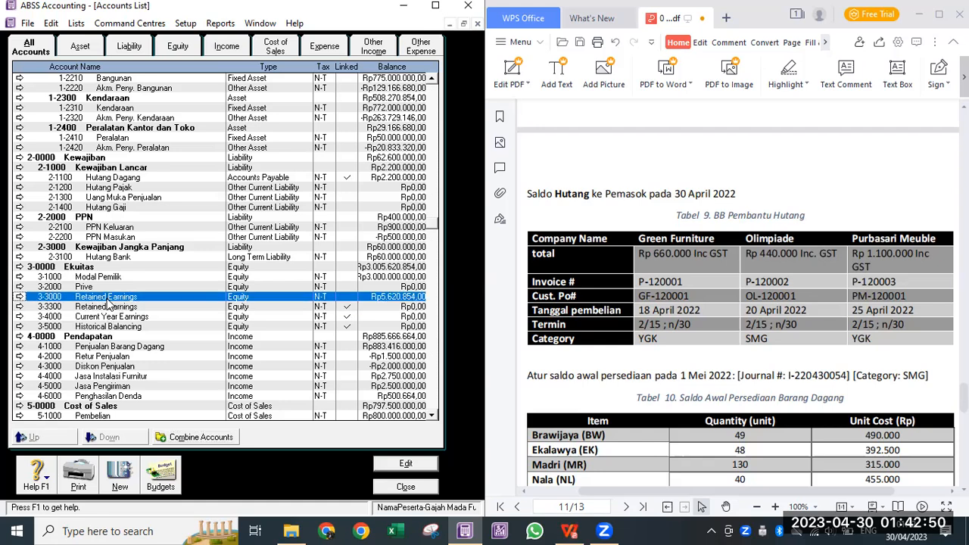
pyautogui.click(114, 309)
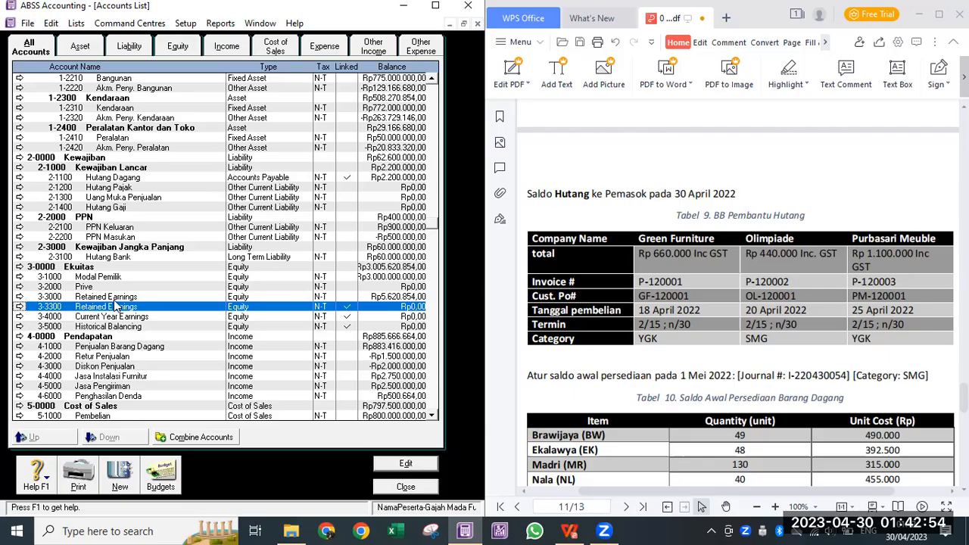
pyautogui.click(115, 298)
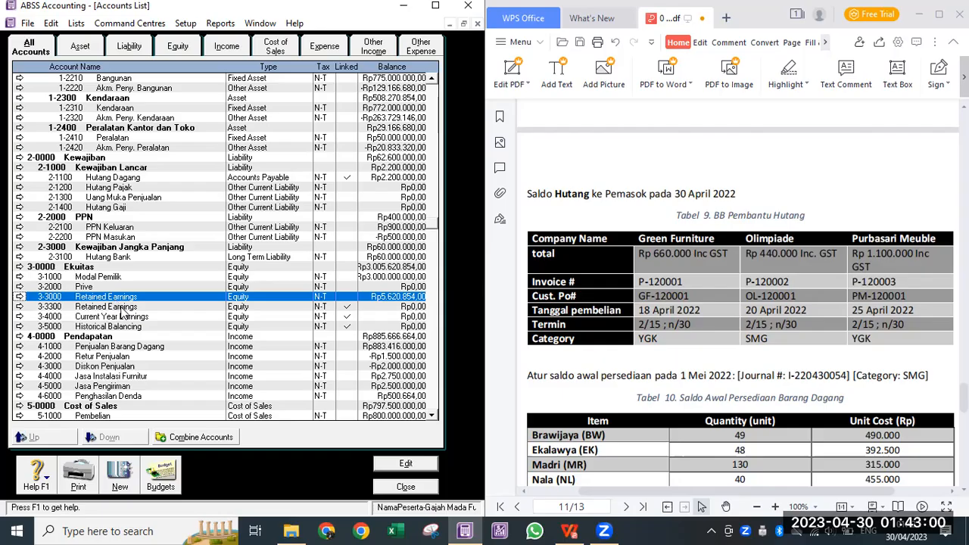
pyautogui.click(121, 309)
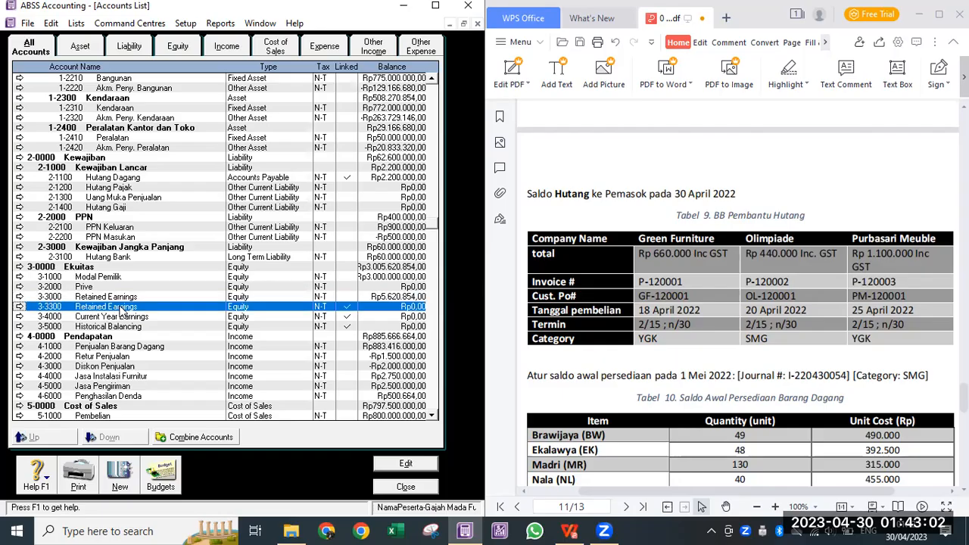
pyautogui.doubleClick(206, 312)
pyautogui.rightClick(203, 223)
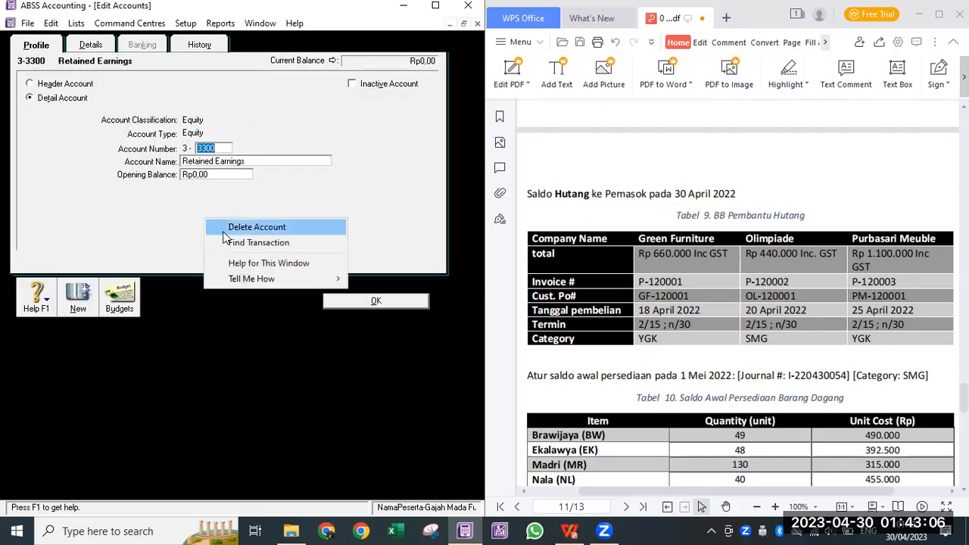
pyautogui.click(224, 228)
pyautogui.click(243, 313)
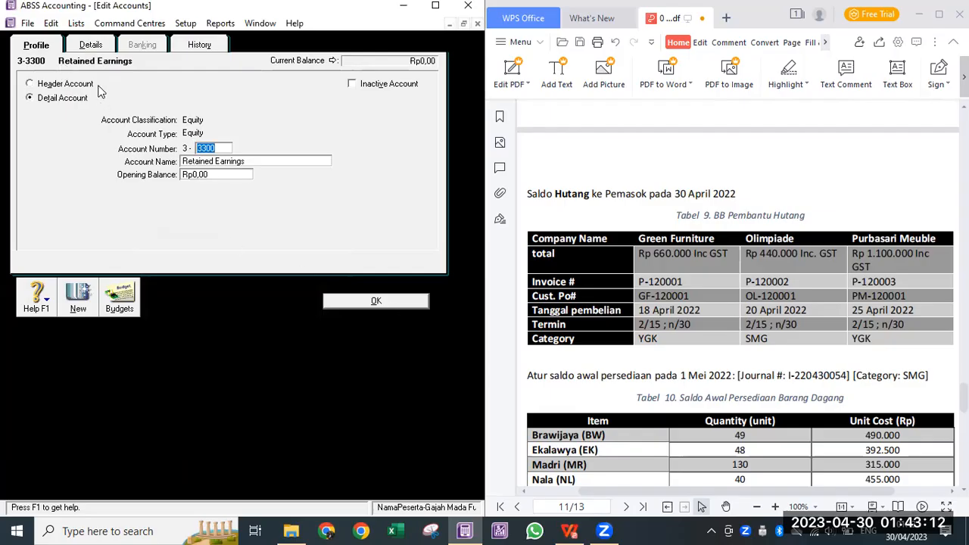
# Check the details of account 3-3300 Retained Earnings and its entry in the Accounts & Banking linked accounts.
pyautogui.click(99, 45)
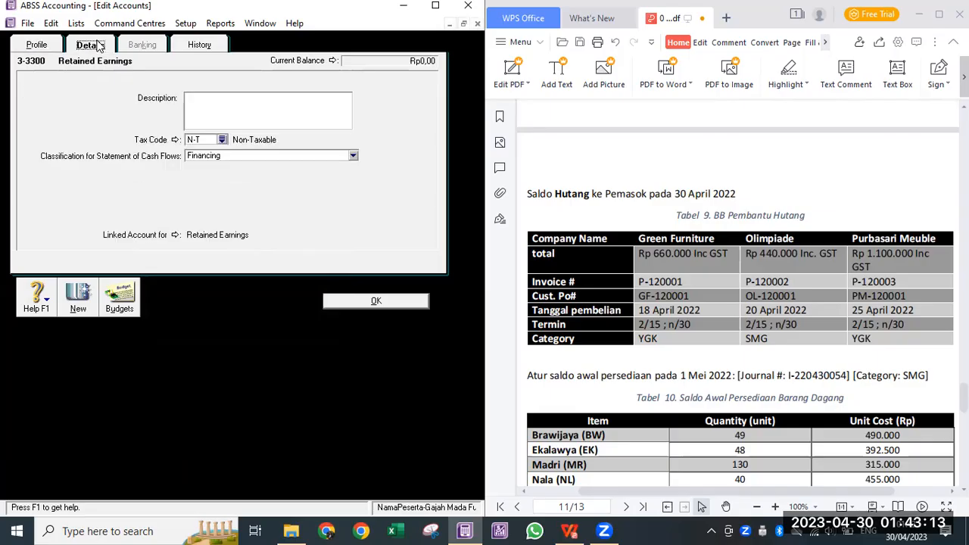
pyautogui.click(174, 236)
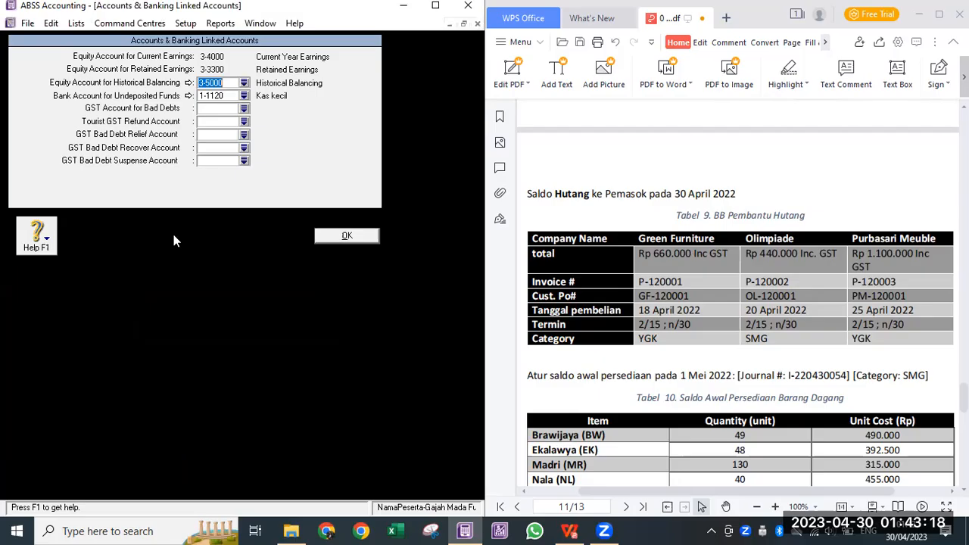
pyautogui.click(339, 236)
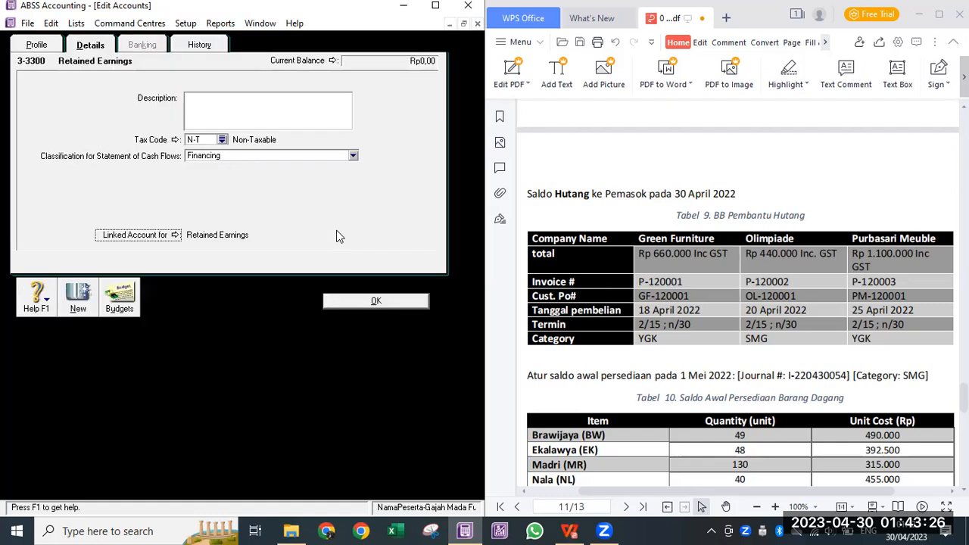
pyautogui.click(367, 302)
# Open account 3-3000 Retained Earnings and check its details for a linked account.
pyautogui.click(141, 297)
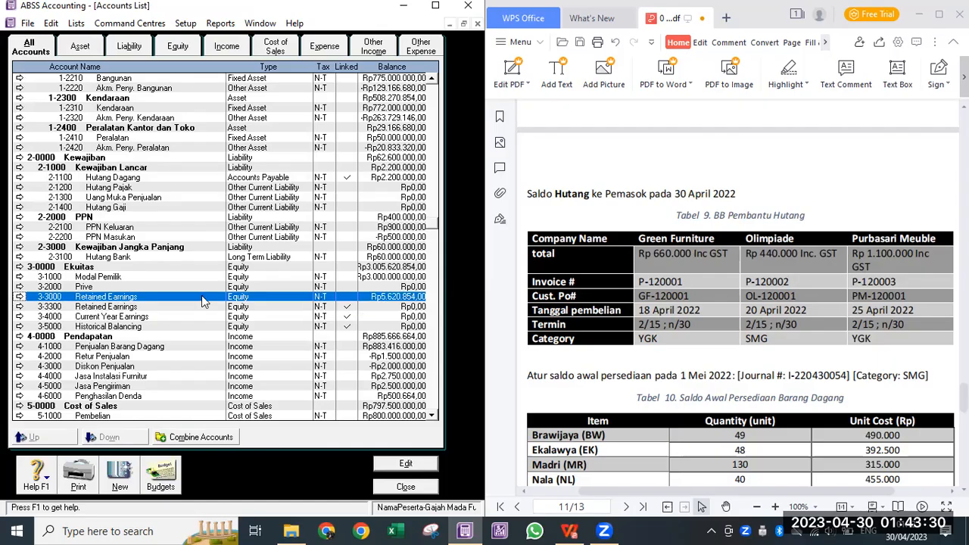
pyautogui.doubleClick(141, 297)
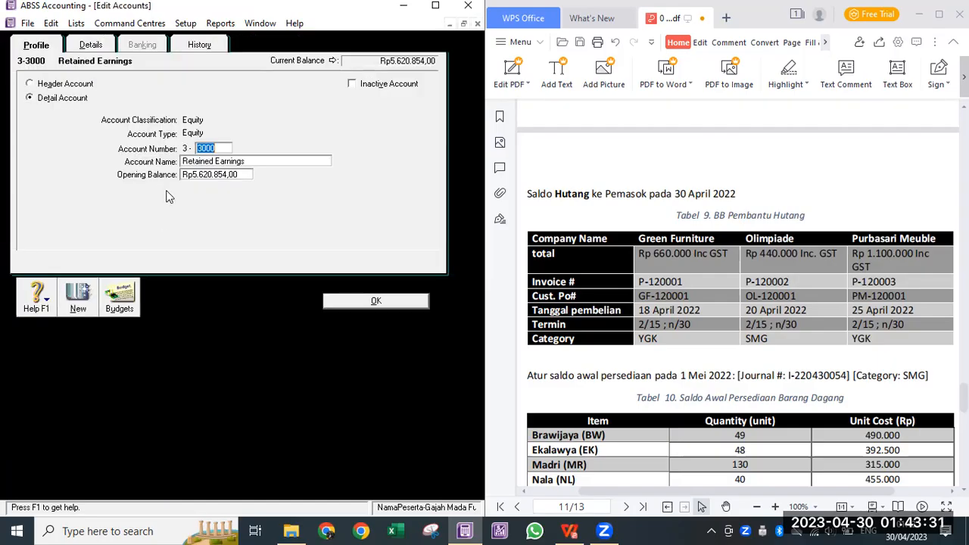
pyautogui.click(88, 47)
pyautogui.click(368, 303)
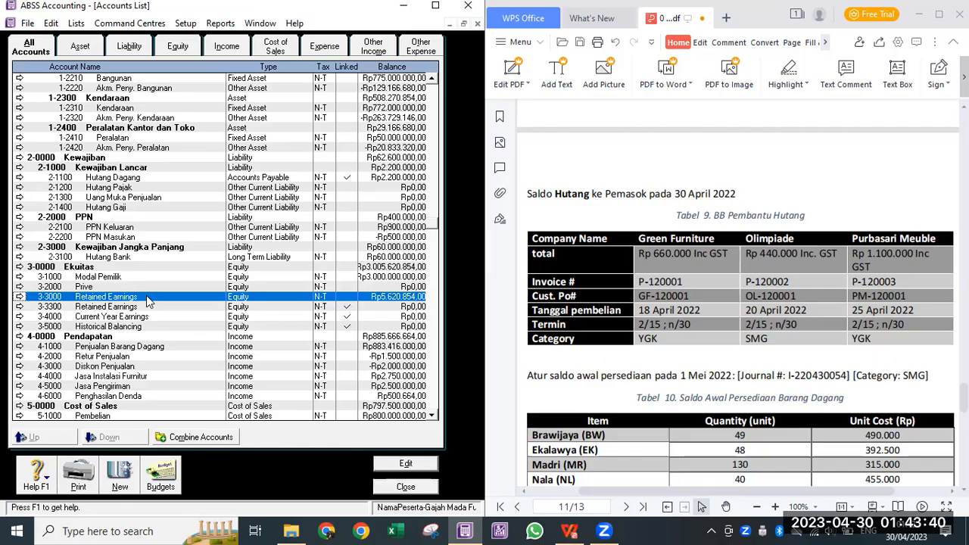
# Try to delete the duplicate equity account 3-3000 Retained Earnings.
pyautogui.rightClick(146, 296)
pyautogui.click(148, 294)
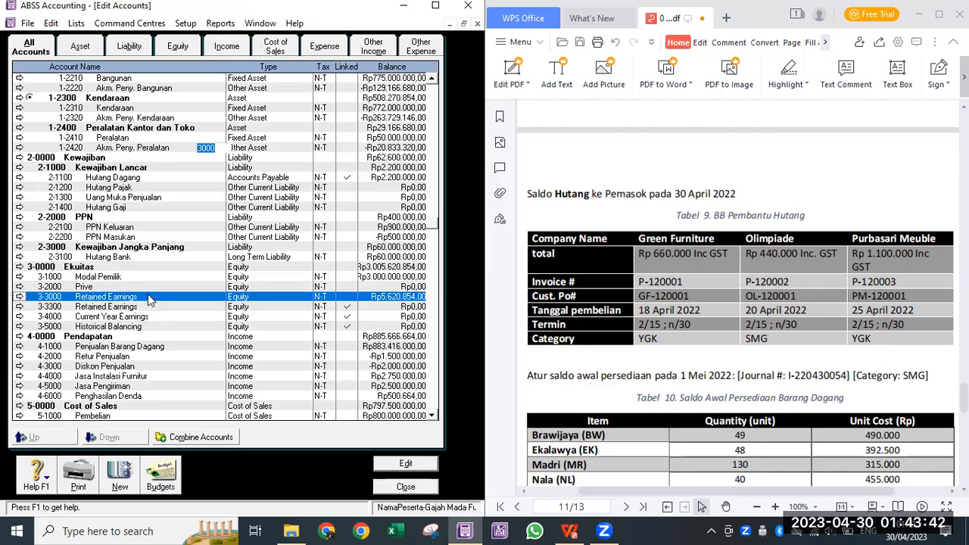
pyautogui.doubleClick(148, 294)
pyautogui.rightClick(303, 100)
pyautogui.click(334, 103)
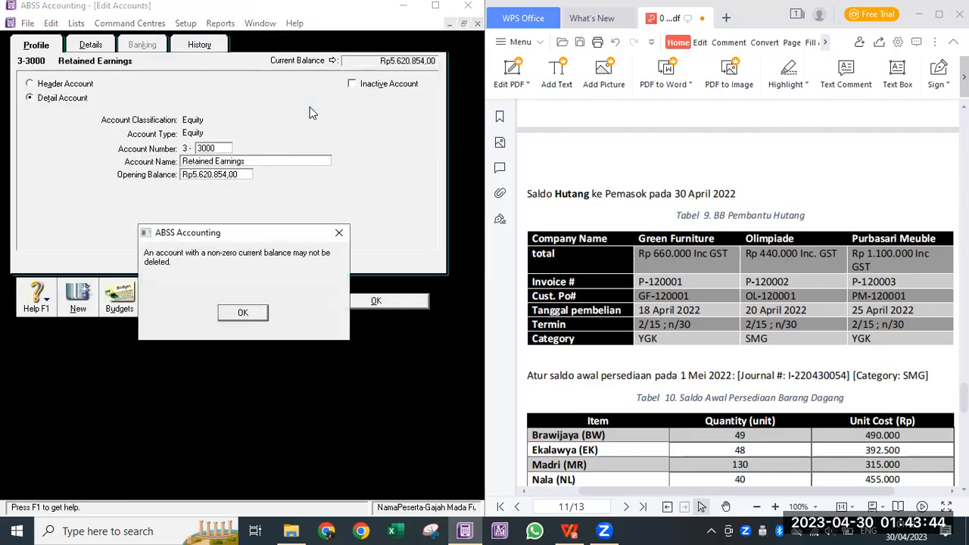
pyautogui.click(243, 314)
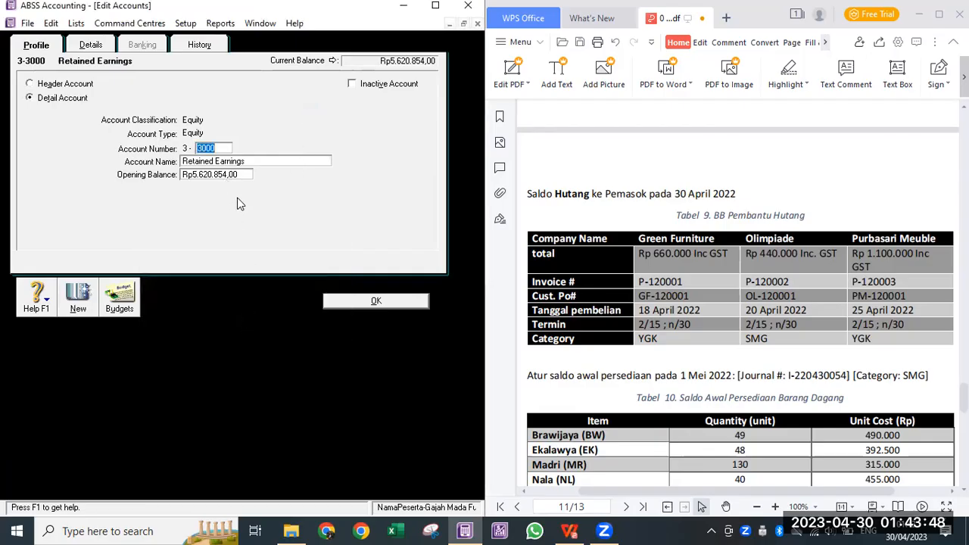
pyautogui.rightClick(297, 117)
pyautogui.click(319, 128)
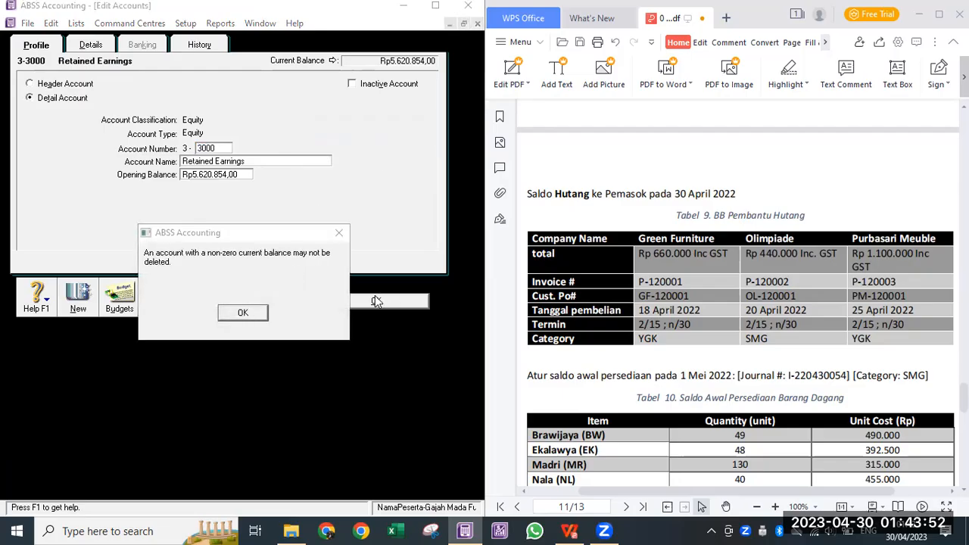
# Open the account opening balances and set 3-3300 Retained Earnings to Rp5.620.854.
pyautogui.click(247, 312)
pyautogui.click(376, 300)
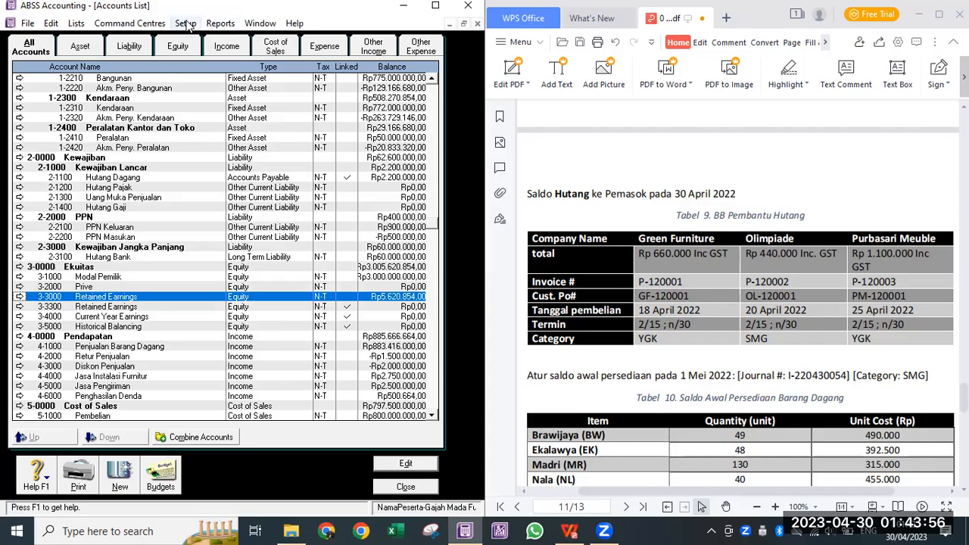
pyautogui.click(186, 23)
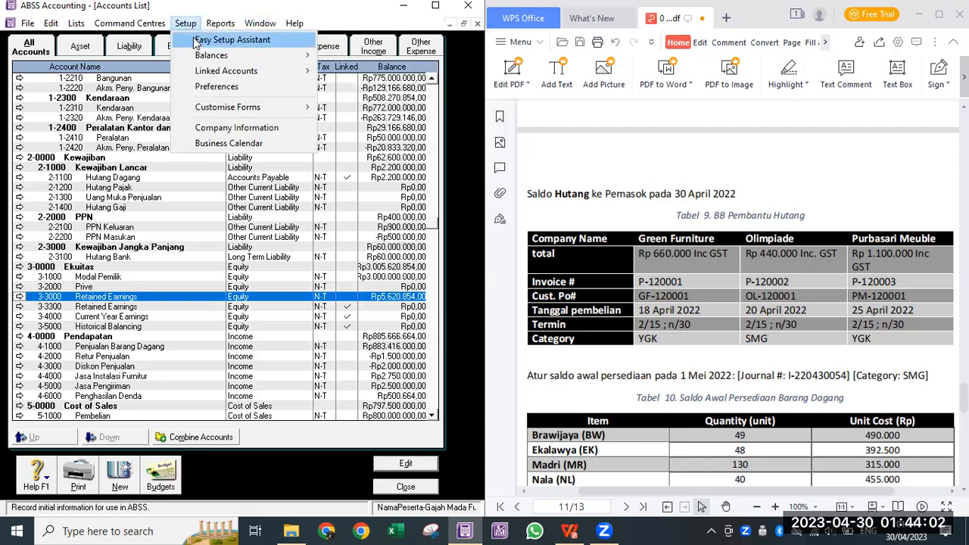
pyautogui.moveTo(206, 59)
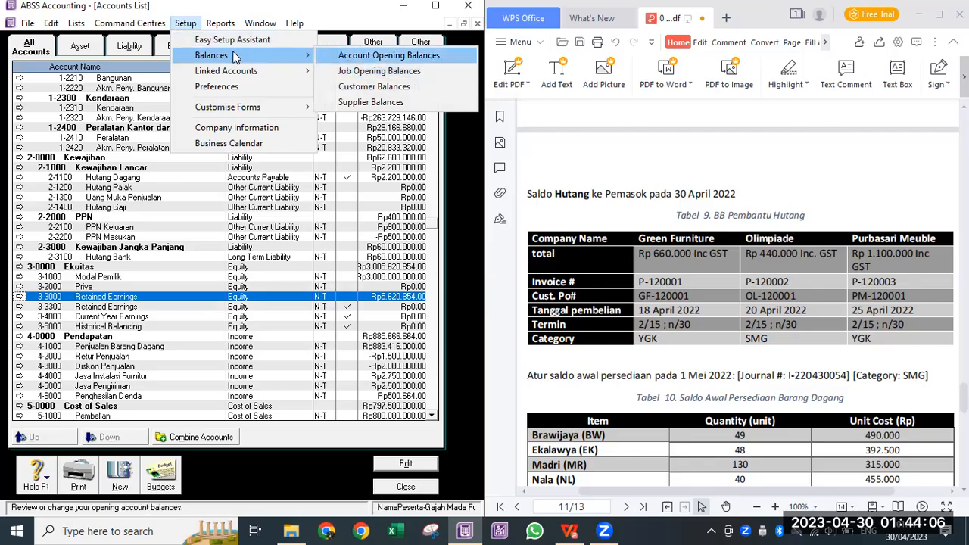
pyautogui.click(337, 59)
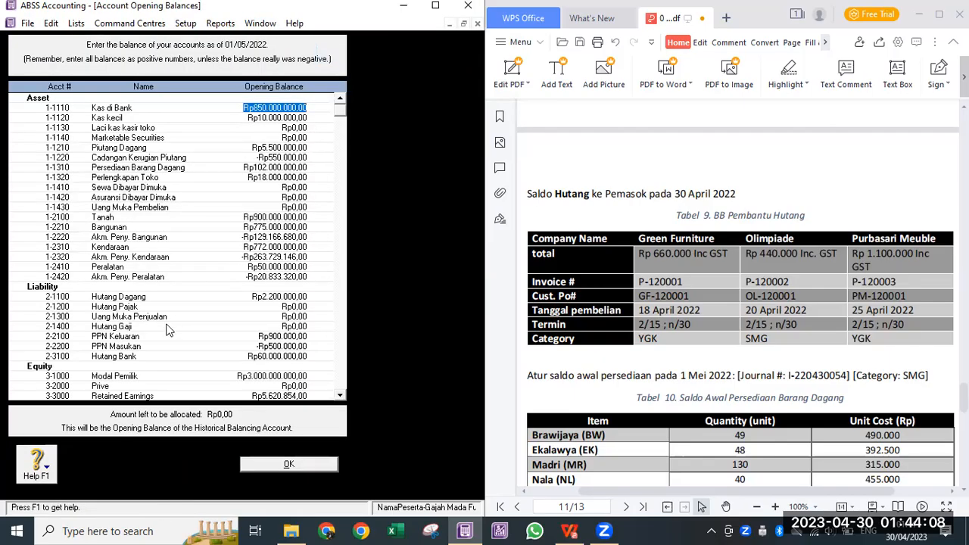
pyautogui.scroll(-5, 155, 364)
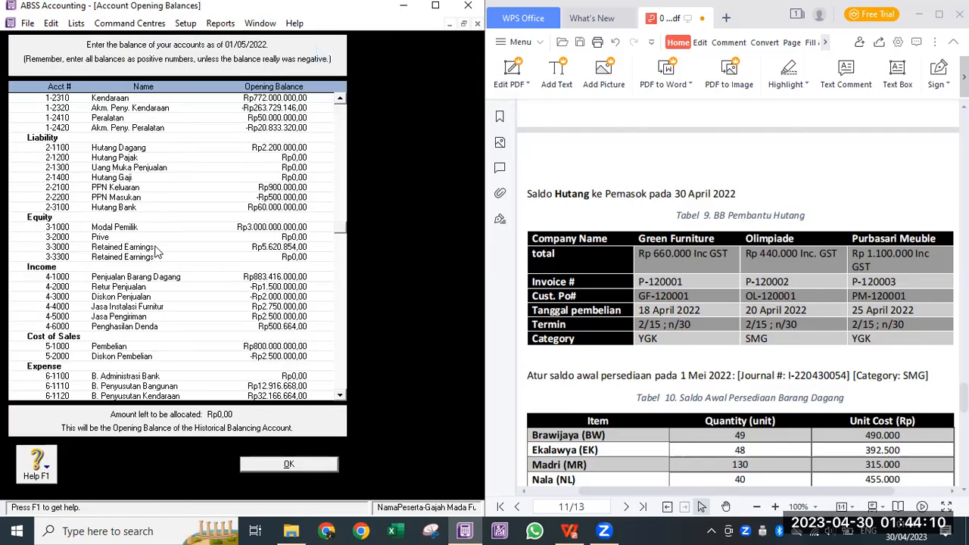
pyautogui.click(269, 248)
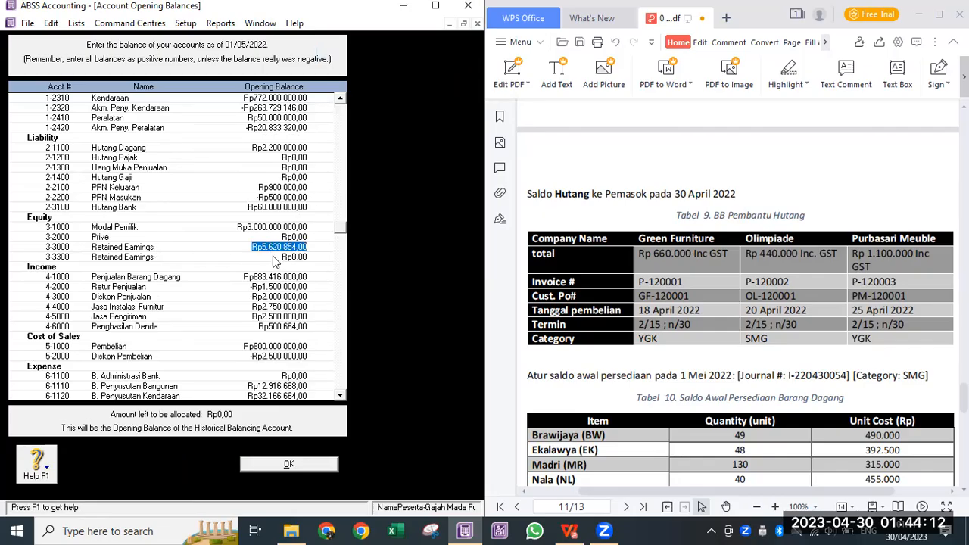
pyautogui.click(274, 258)
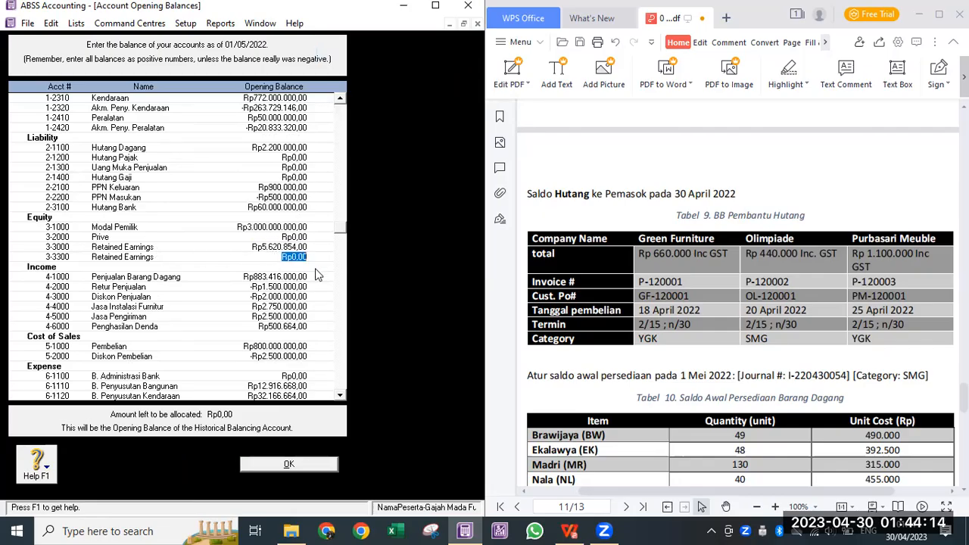
pyautogui.write('5.620.854')
pyautogui.click(318, 276)
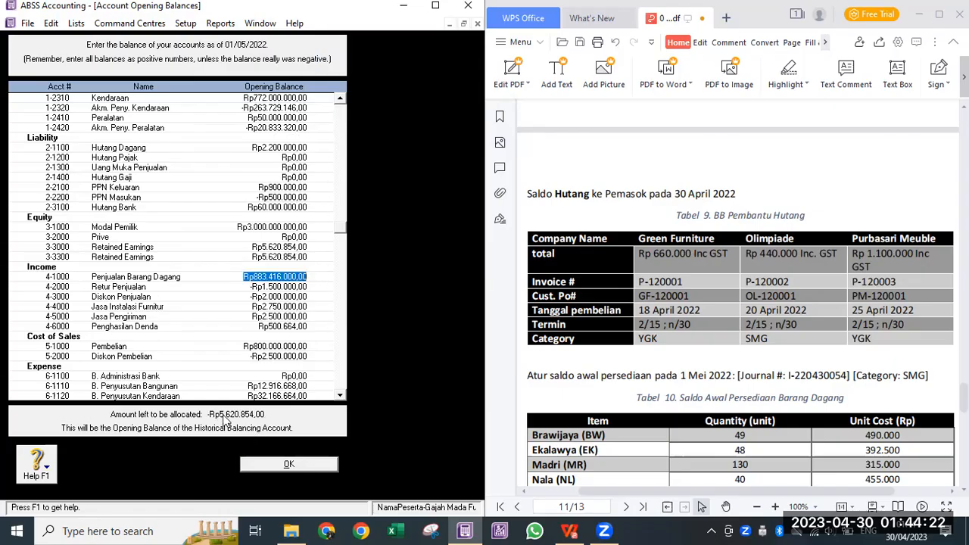
# Clear the opening balance of 3-3000 Retained Earnings and accept the account opening balances.
pyautogui.click(286, 247)
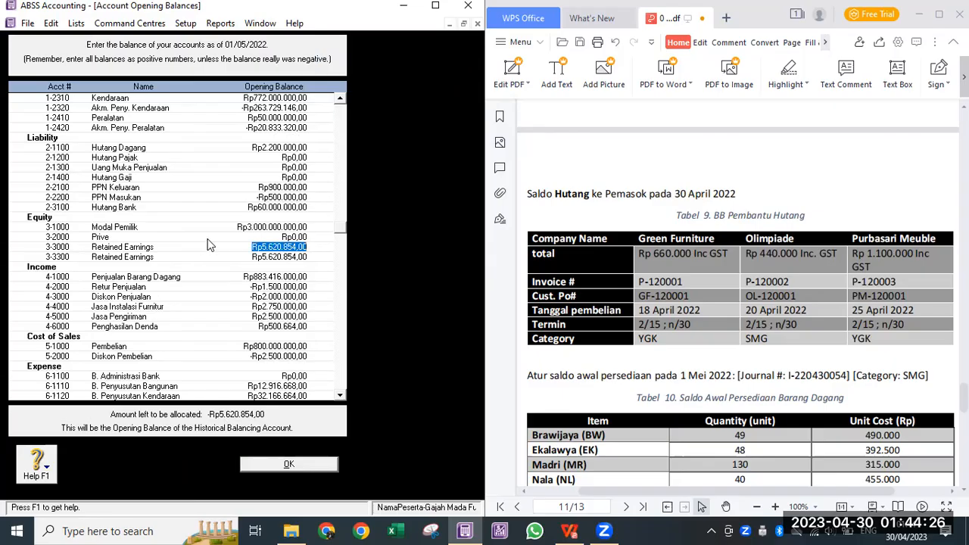
pyautogui.press('Delete')
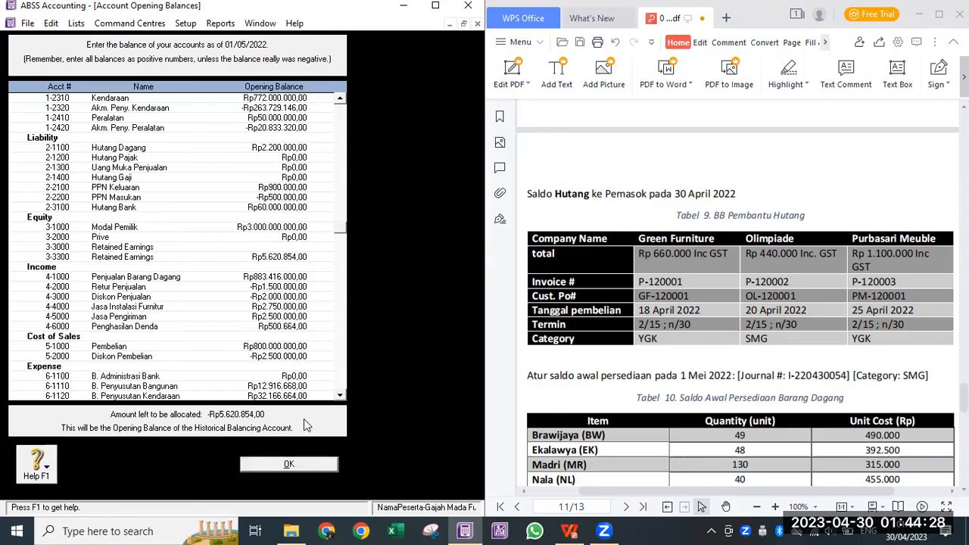
pyautogui.press('Tab')
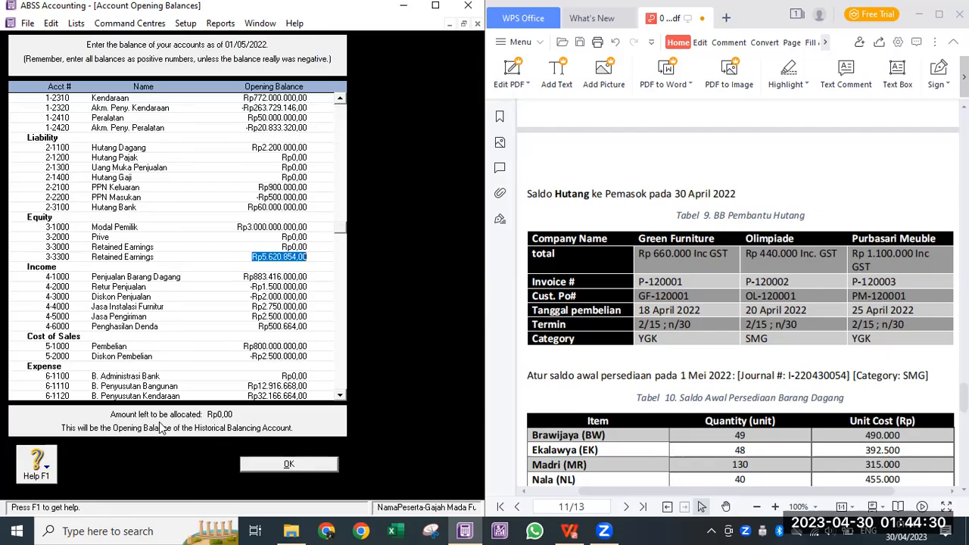
pyautogui.click(294, 465)
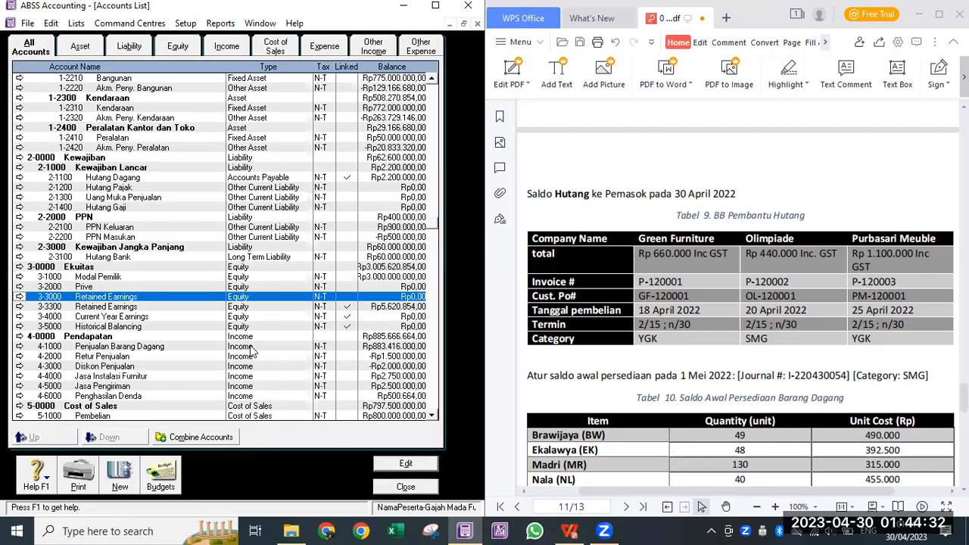
# Delete the duplicate equity account 3-3000 Retained Earnings.
pyautogui.click(350, 312)
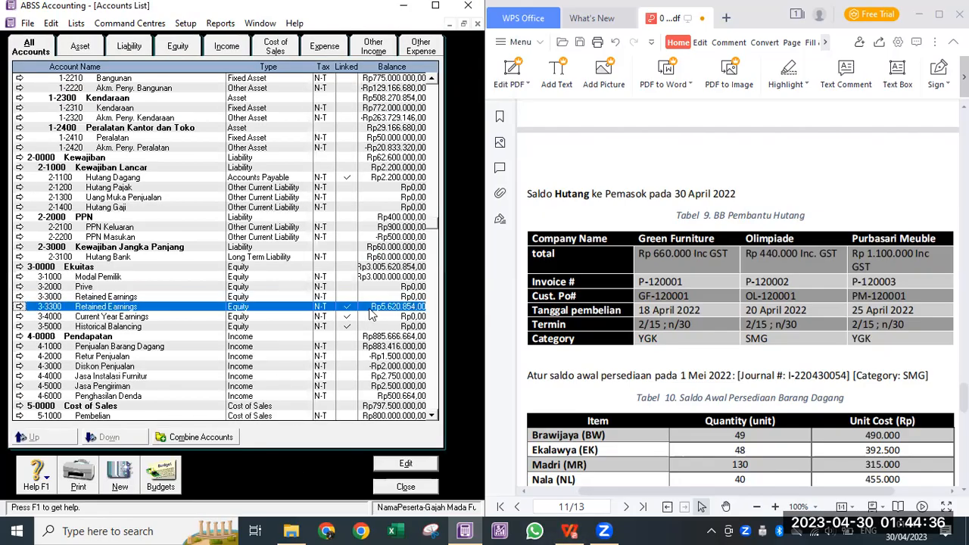
pyautogui.click(383, 298)
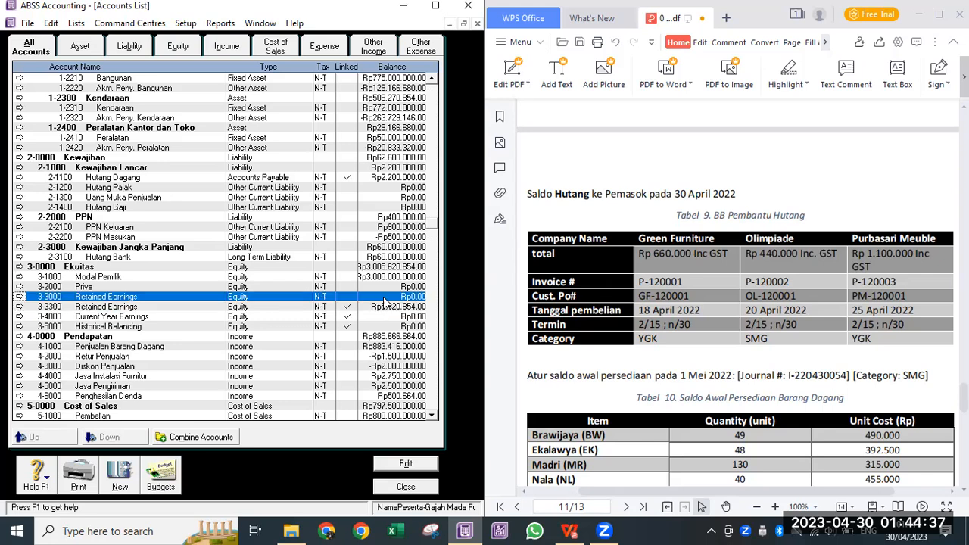
pyautogui.doubleClick(164, 302)
pyautogui.rightClick(168, 213)
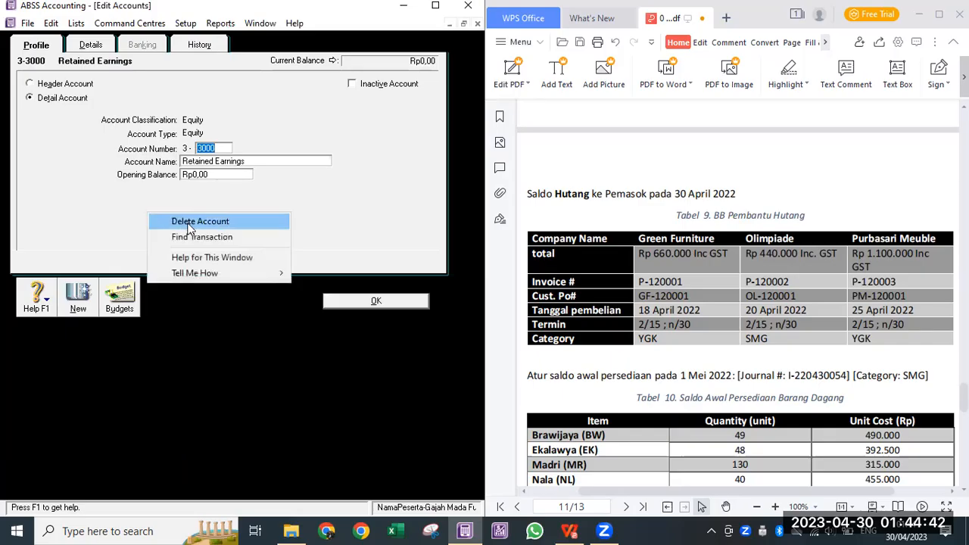
pyautogui.click(189, 226)
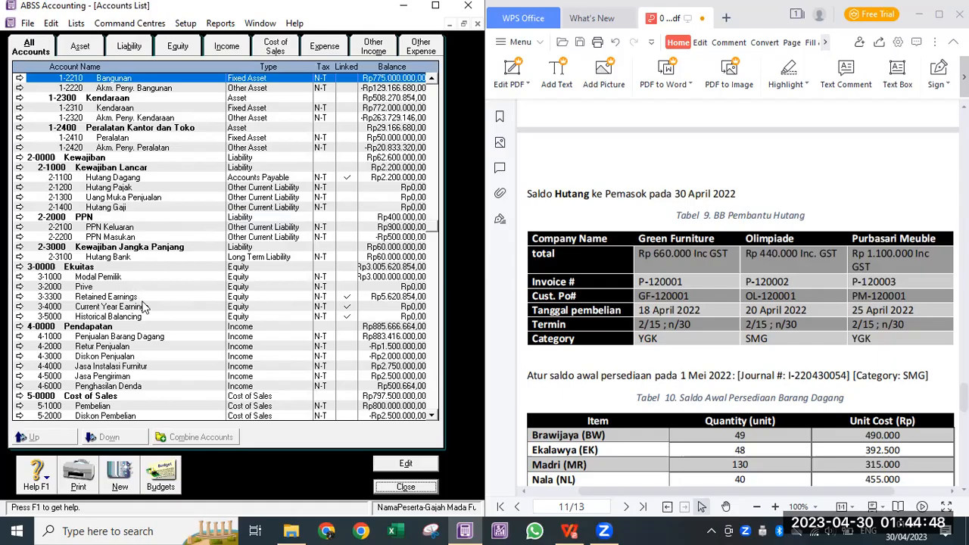
# Move account 6-2700 Biaya Operasional Lain-lain one level down under Bagian Operasional Toko and close the Accounts List.
pyautogui.click(144, 340)
pyautogui.scroll(-3, 143, 342)
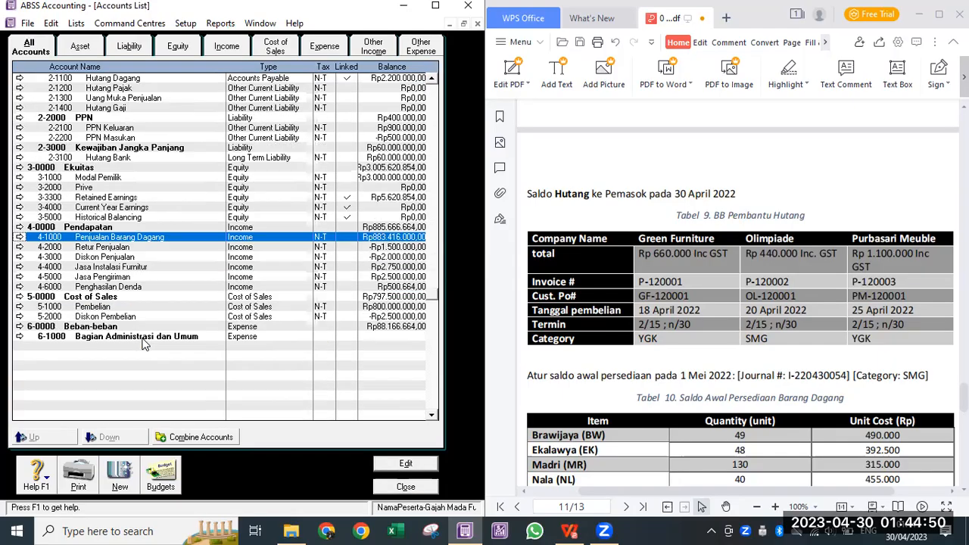
pyautogui.scroll(-5, 145, 281)
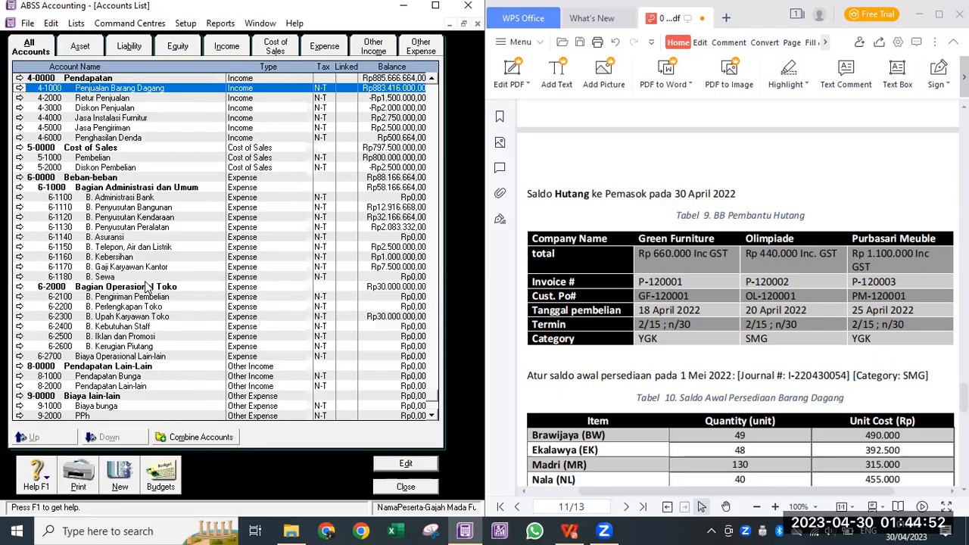
pyautogui.scroll(-1, 131, 263)
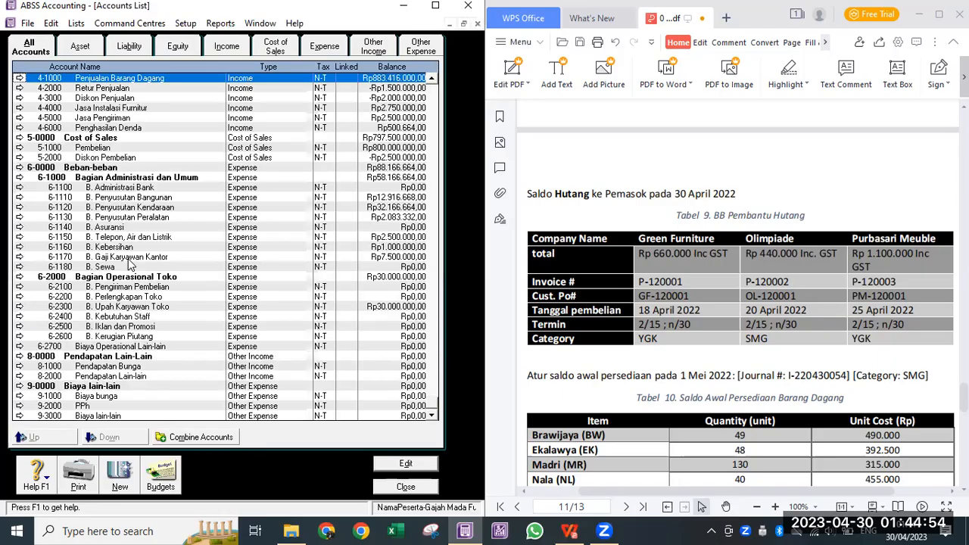
pyautogui.click(129, 346)
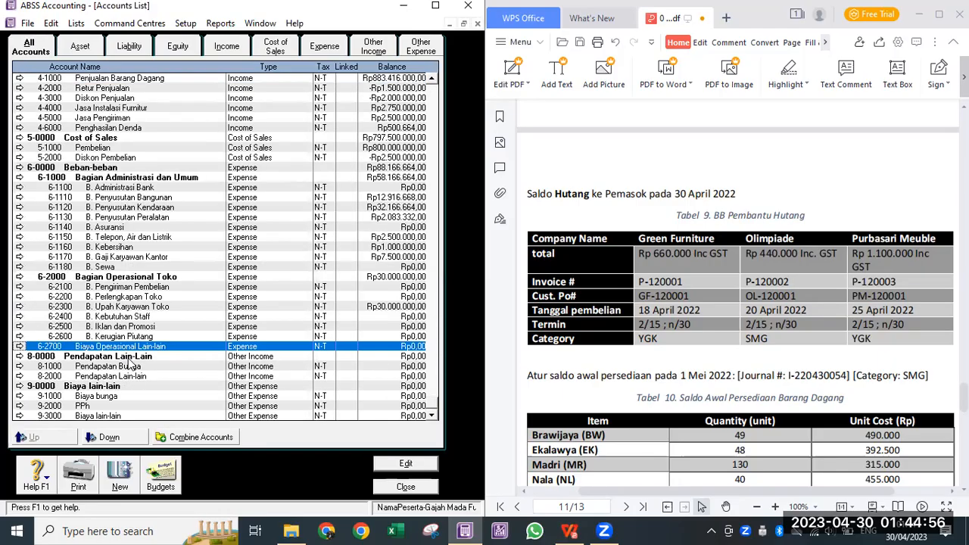
pyautogui.click(120, 440)
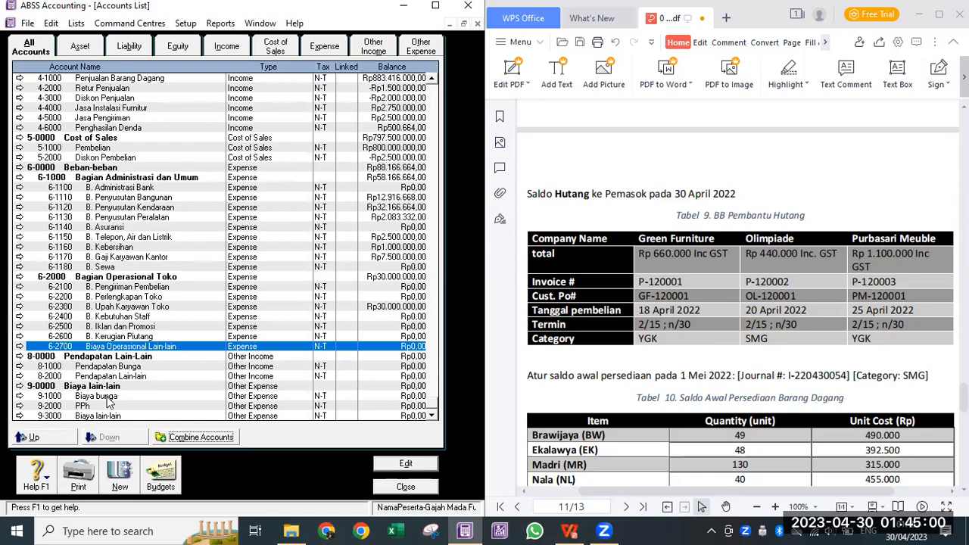
pyautogui.click(406, 487)
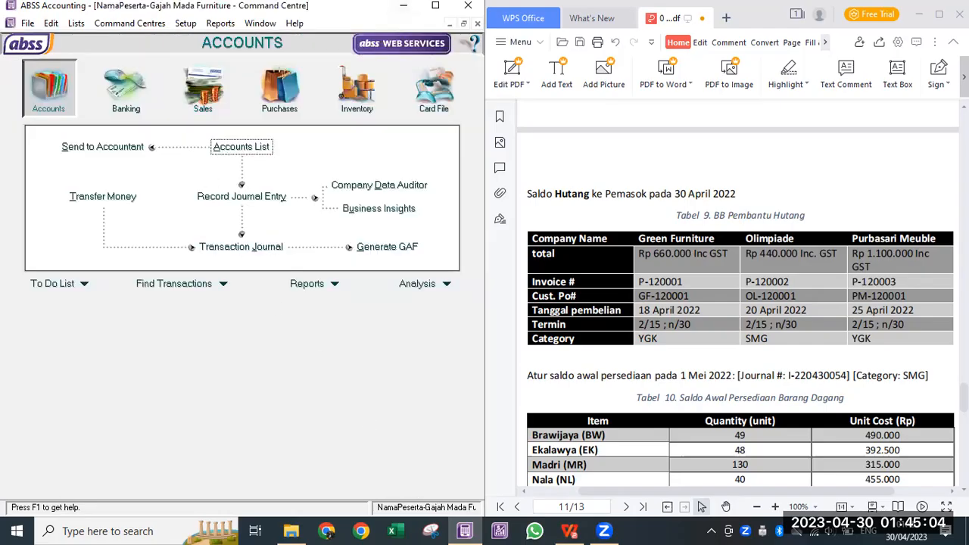
# Review the customer and supplier cards and their balances in the Cards List.
pyautogui.click(77, 25)
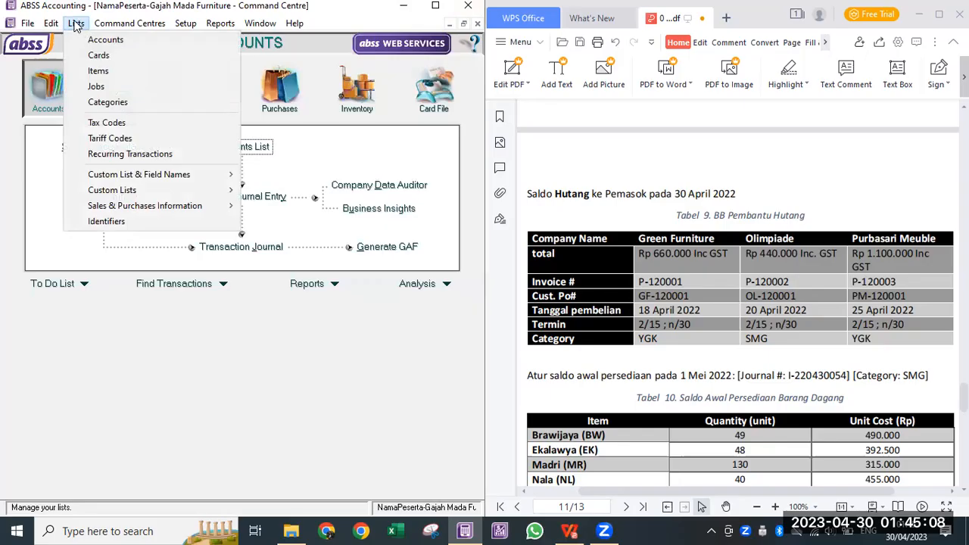
pyautogui.click(97, 55)
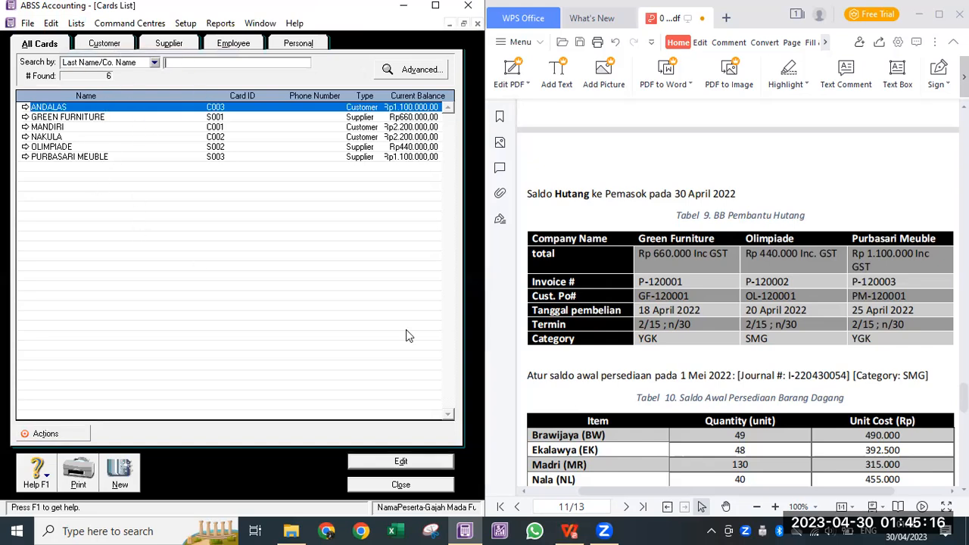
pyautogui.click(409, 486)
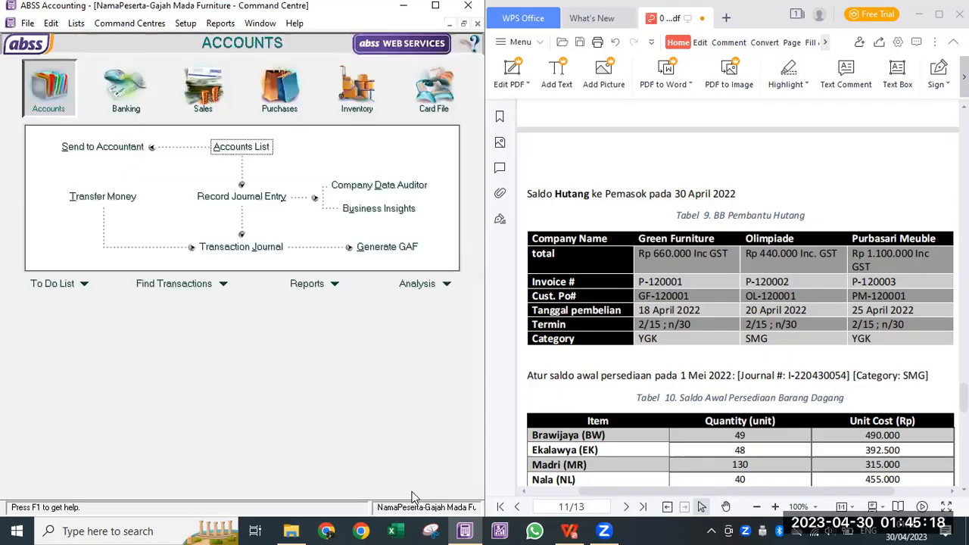
pyautogui.click(439, 94)
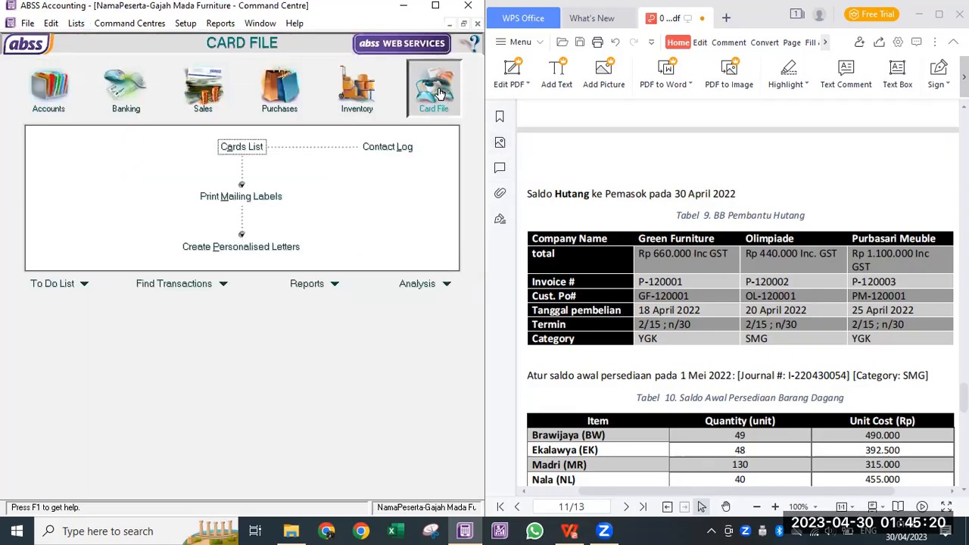
pyautogui.click(248, 147)
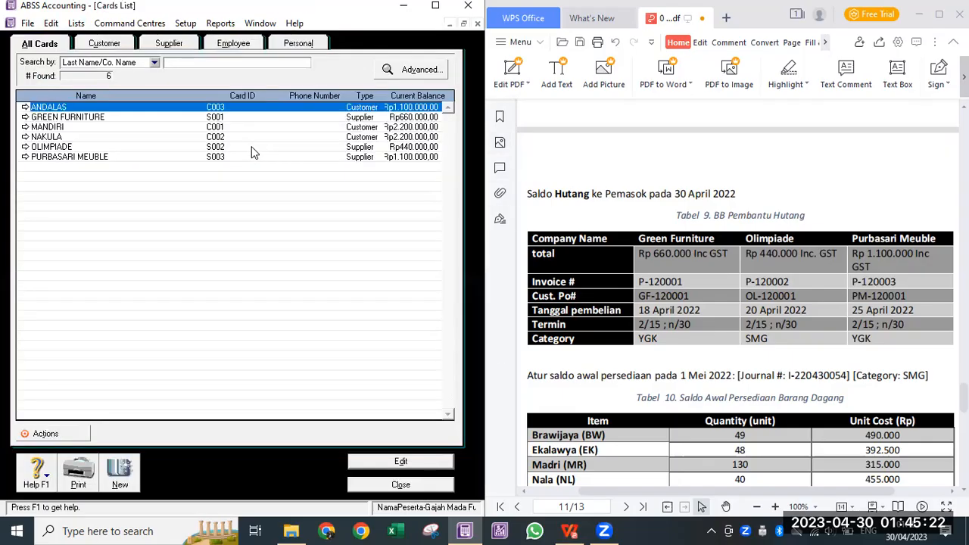
pyautogui.click(411, 486)
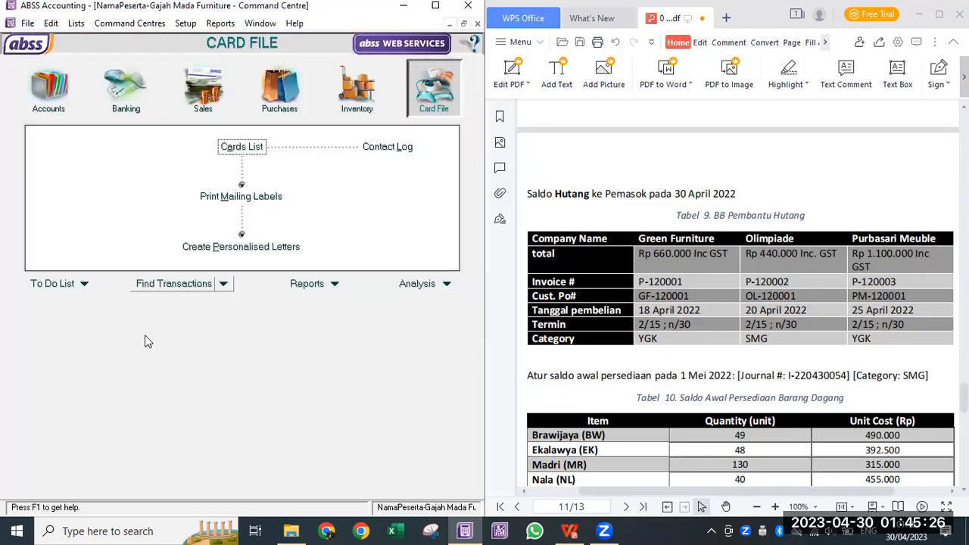
# Check the Items List for existing inventory items, and open the Tax Code List.
pyautogui.click(55, 97)
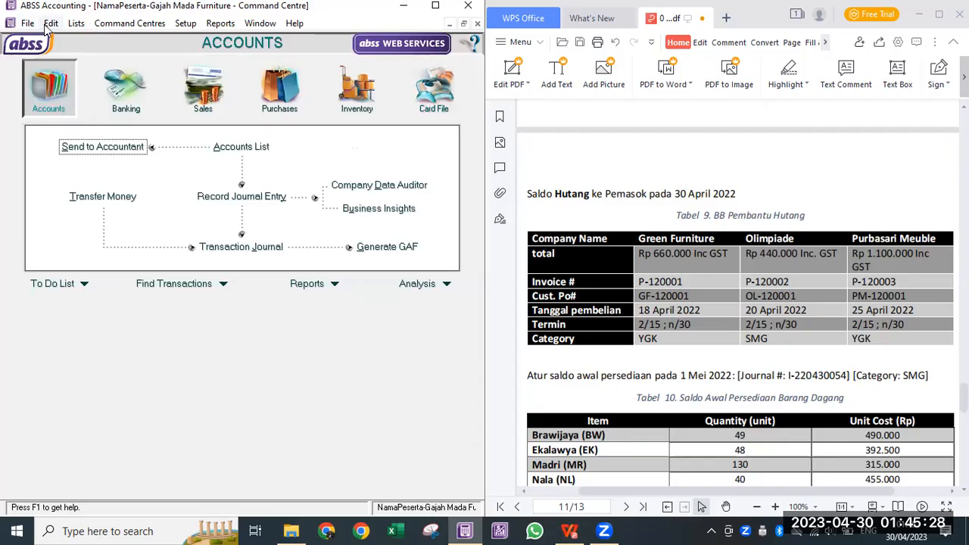
pyautogui.click(119, 25)
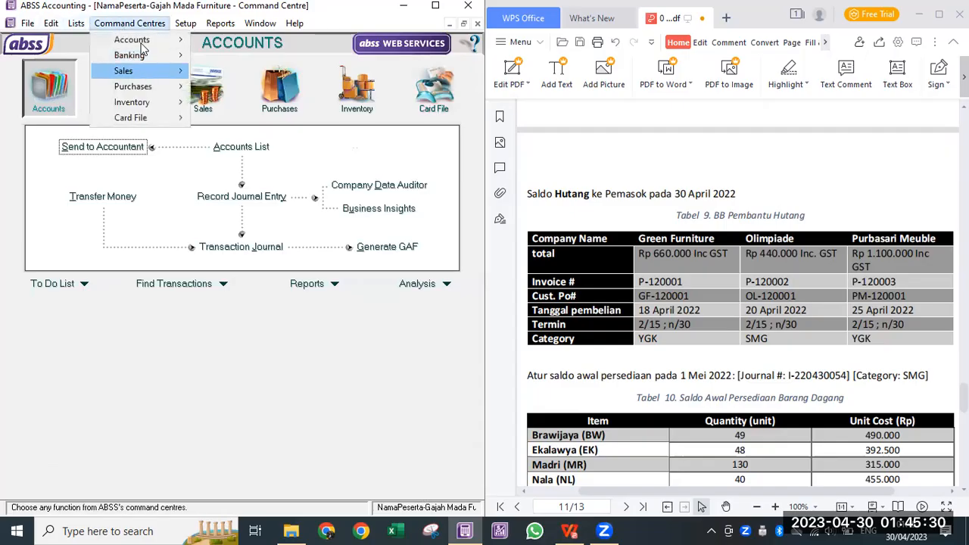
pyautogui.moveTo(76, 25)
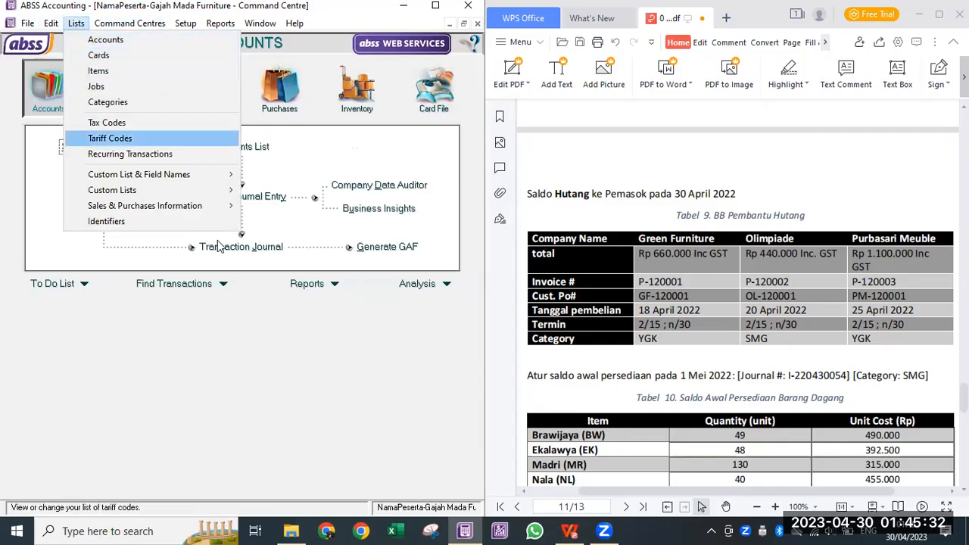
pyautogui.click(98, 70)
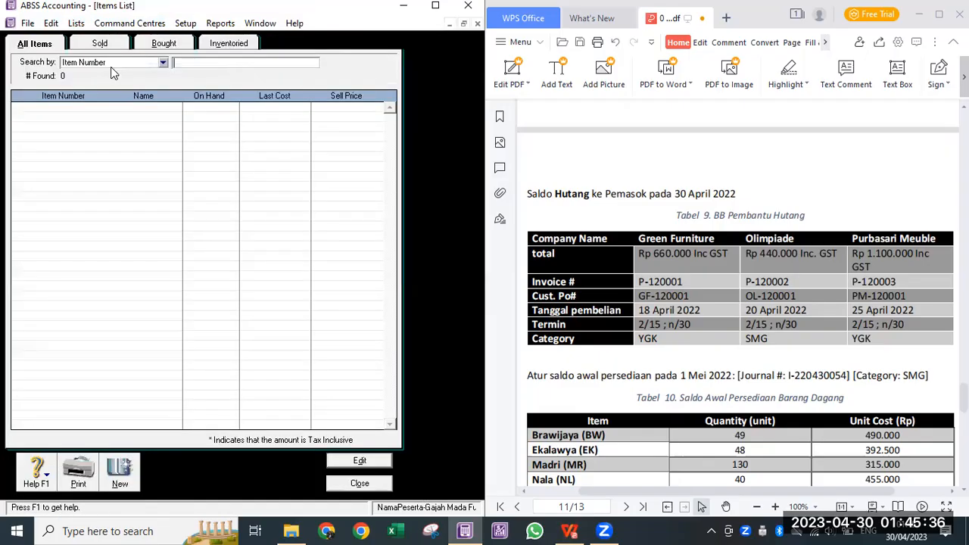
pyautogui.click(362, 484)
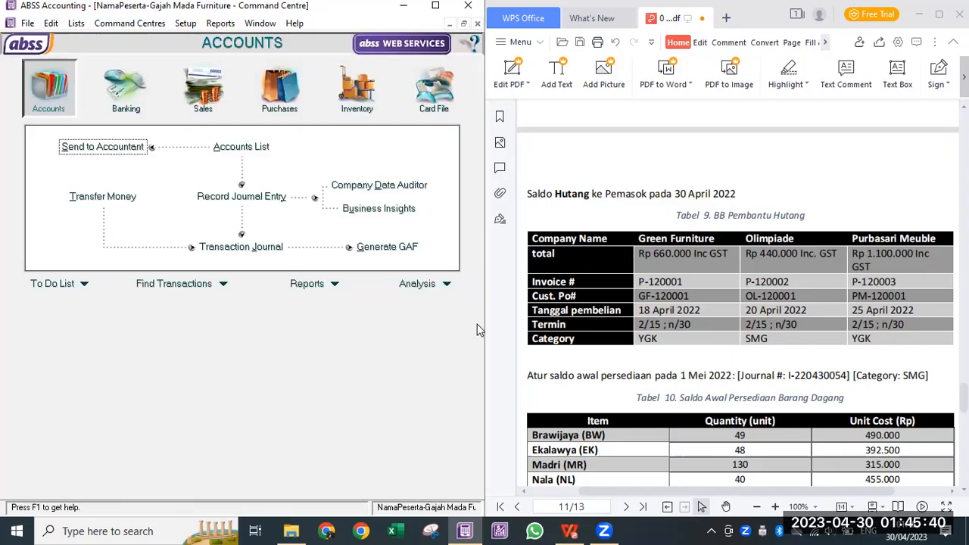
pyautogui.click(76, 24)
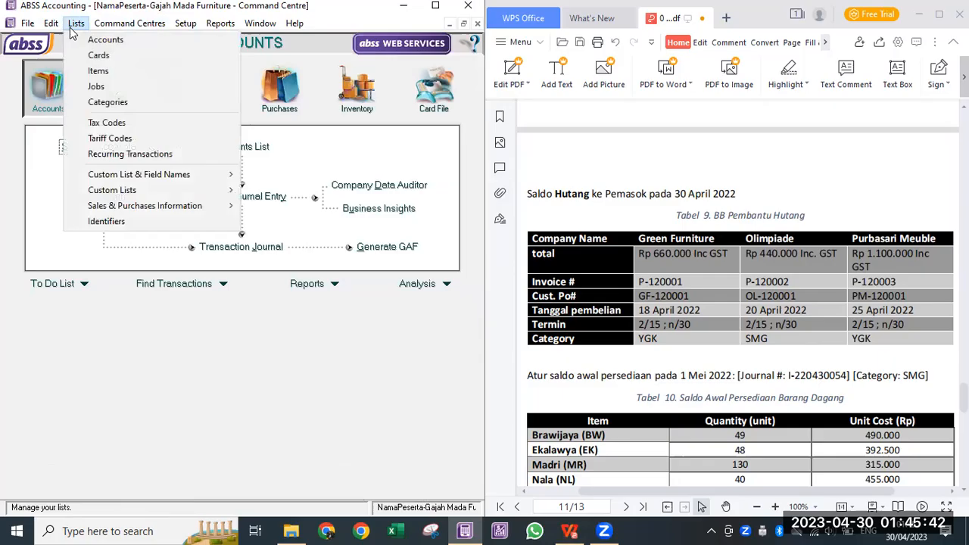
pyautogui.click(111, 121)
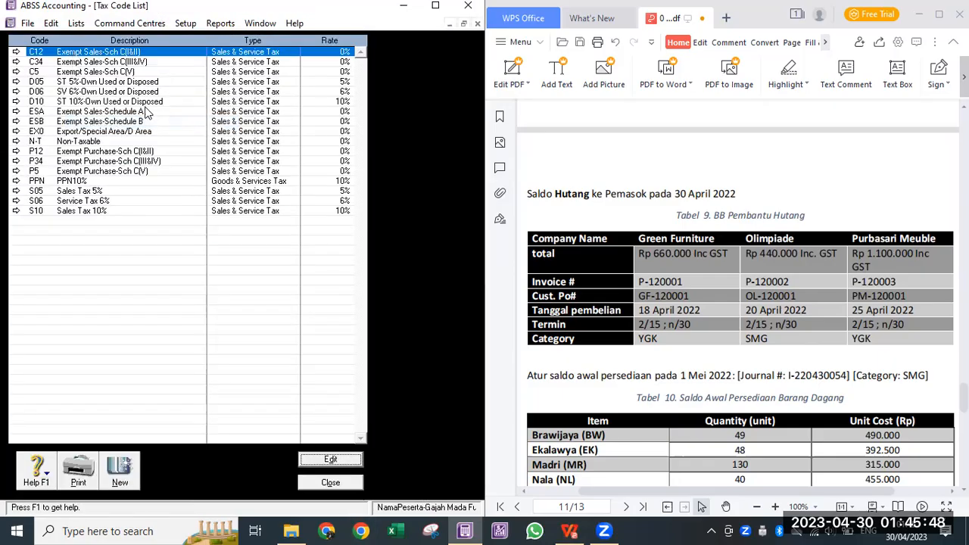
# Delete tax code C12 Exempt Sales-Sch C(I&II) from the Tax Code List.
pyautogui.rightClick(129, 56)
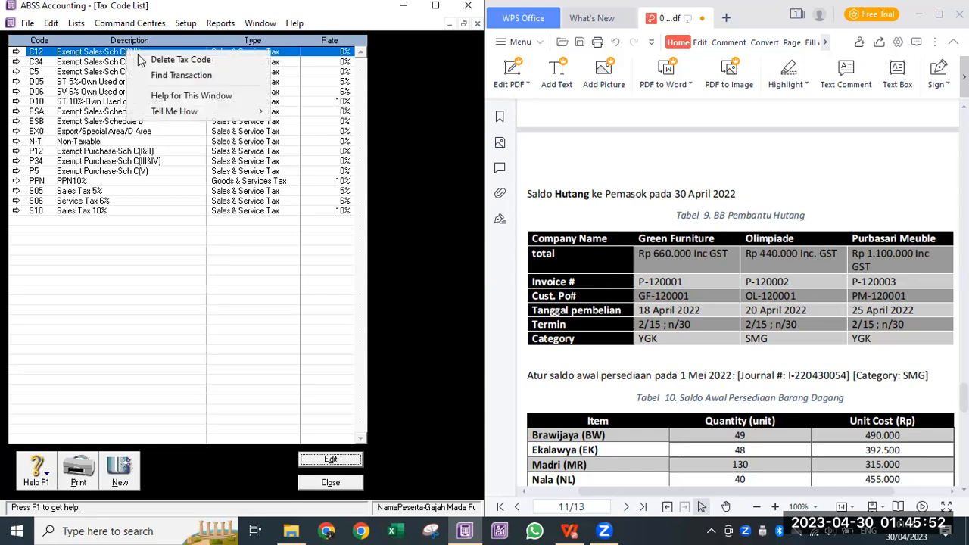
pyautogui.click(145, 59)
pyautogui.click(75, 24)
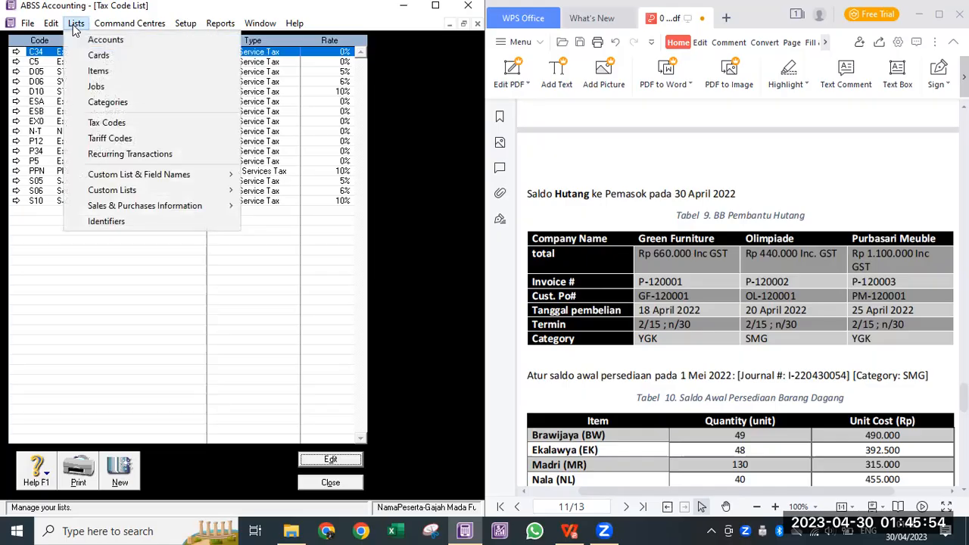
pyautogui.click(281, 324)
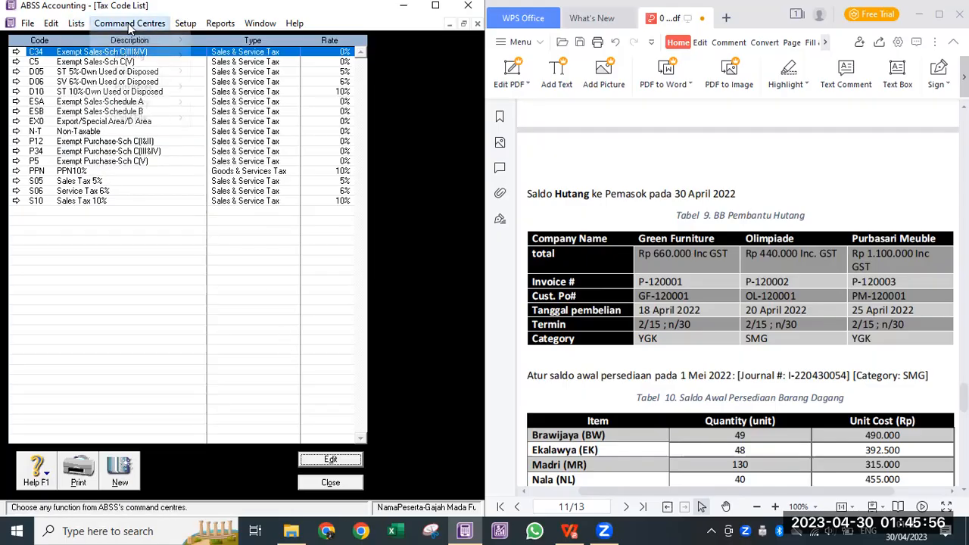
# Open the program preferences and turn off automatic spell checking of text fields before recording transactions.
pyautogui.click(185, 23)
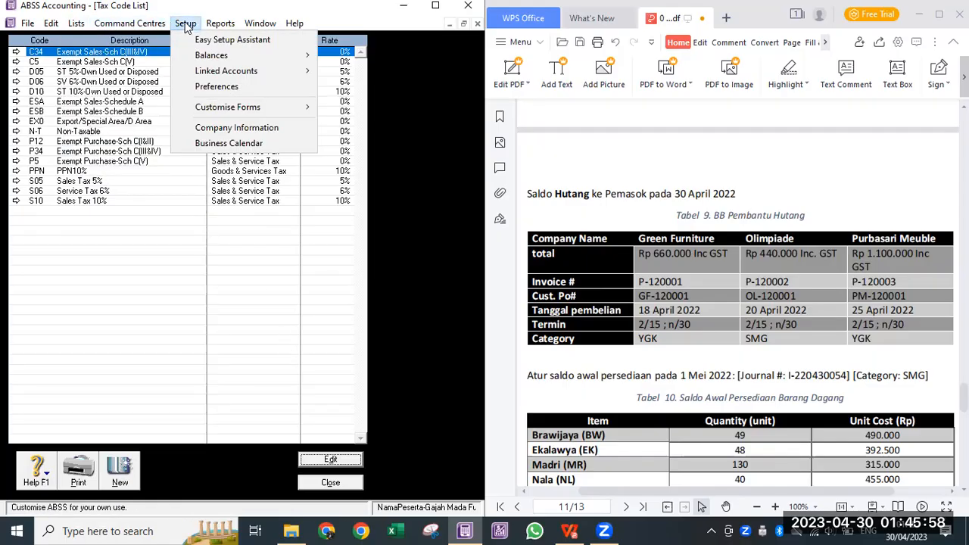
pyautogui.moveTo(205, 28)
pyautogui.click(214, 88)
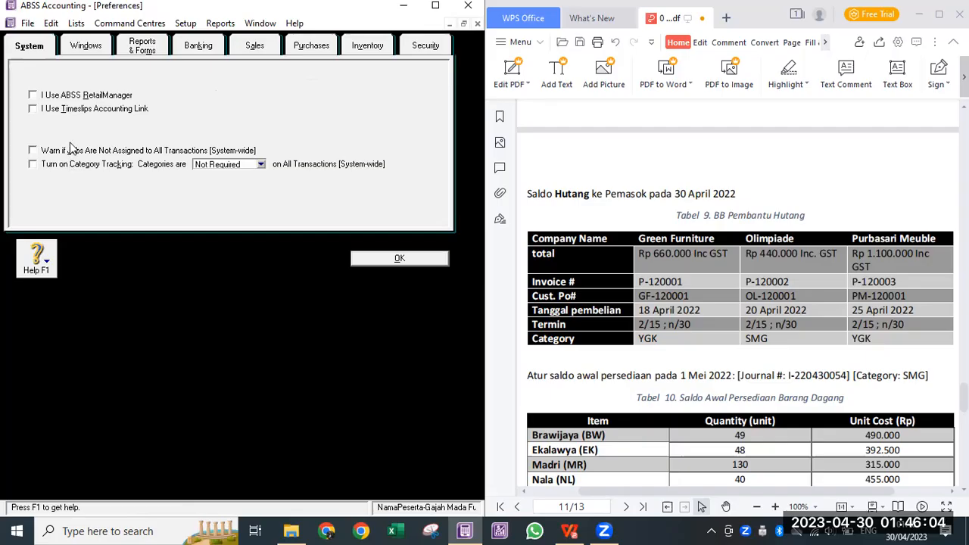
pyautogui.click(85, 47)
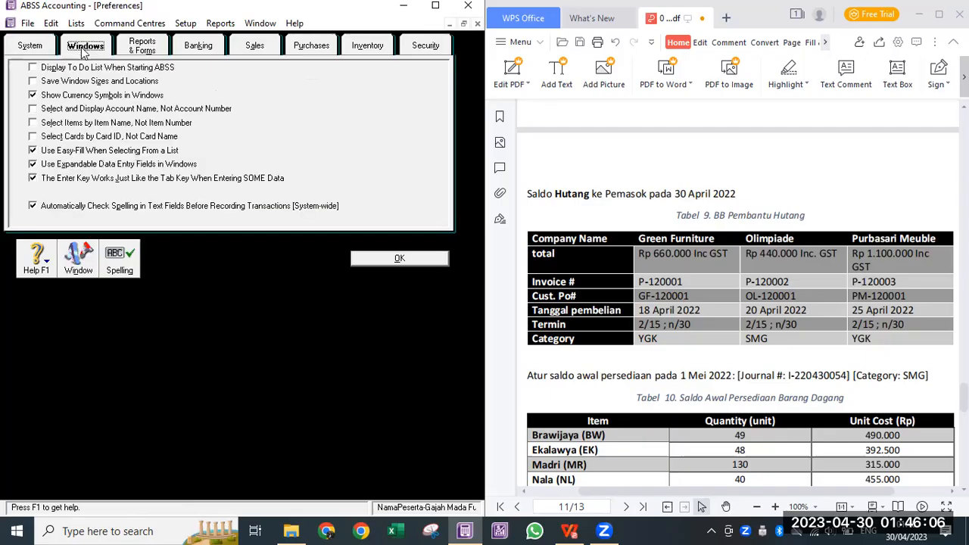
pyautogui.click(85, 209)
pyautogui.click(85, 209)
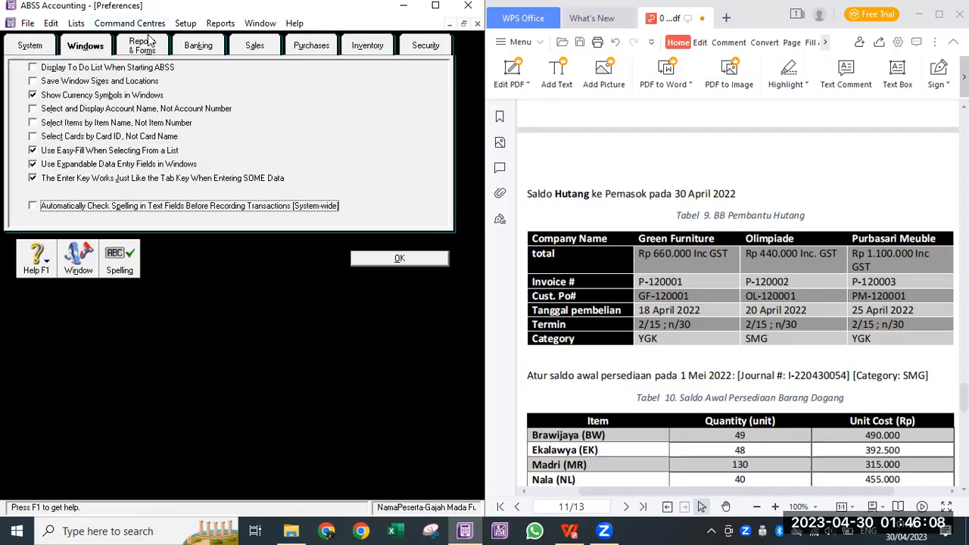
# Go through the remaining preference pages from Reports & Forms to Security, accept the preferences, and close the Tax Code List.
pyautogui.click(155, 47)
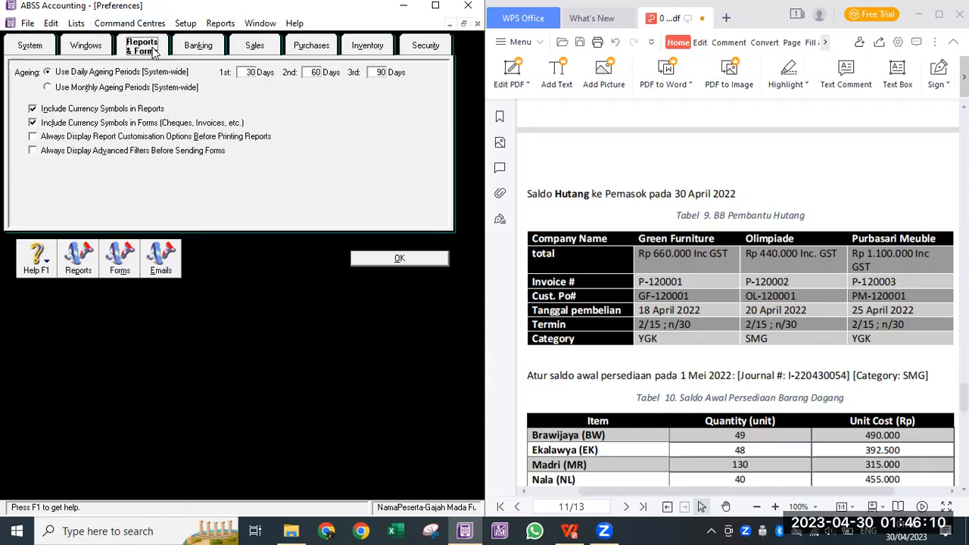
pyautogui.click(197, 47)
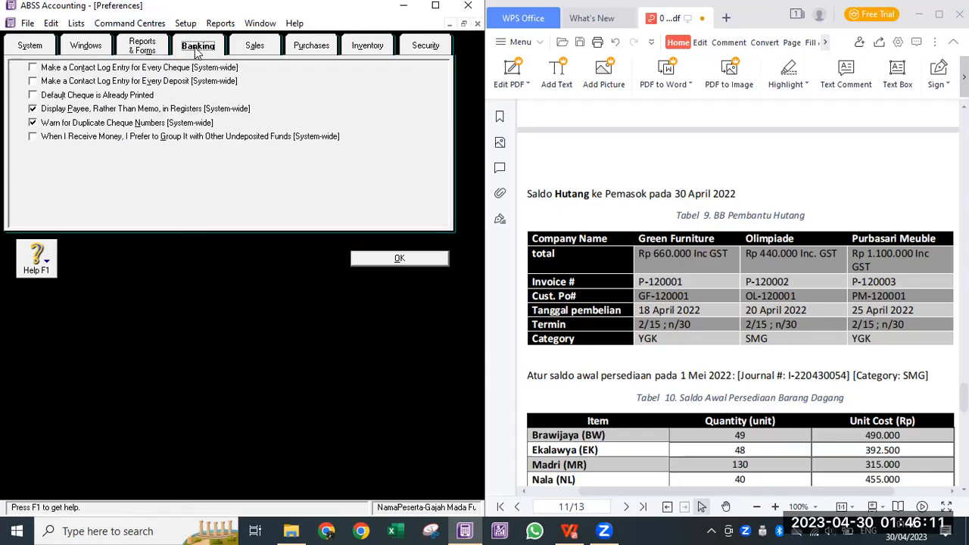
pyautogui.click(239, 50)
pyautogui.click(68, 164)
pyautogui.click(307, 48)
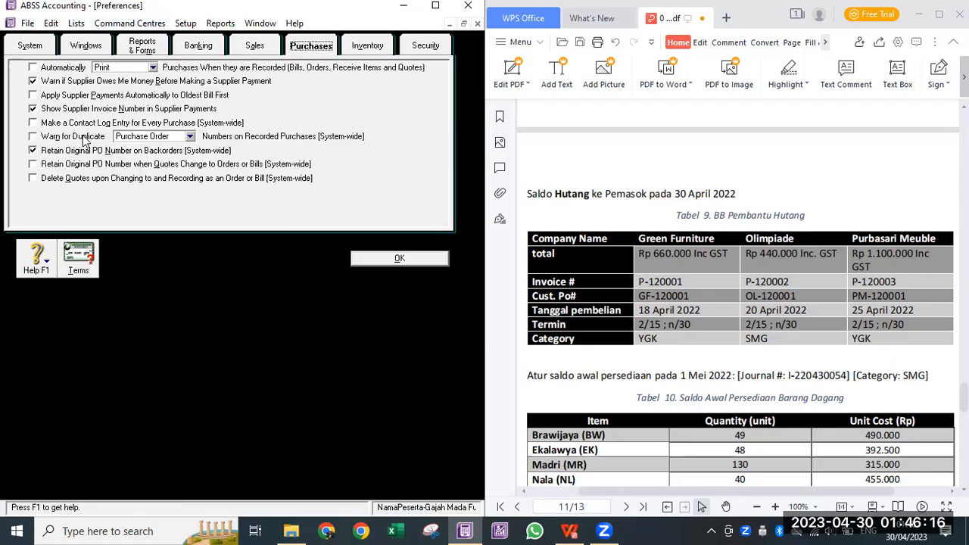
pyautogui.click(367, 49)
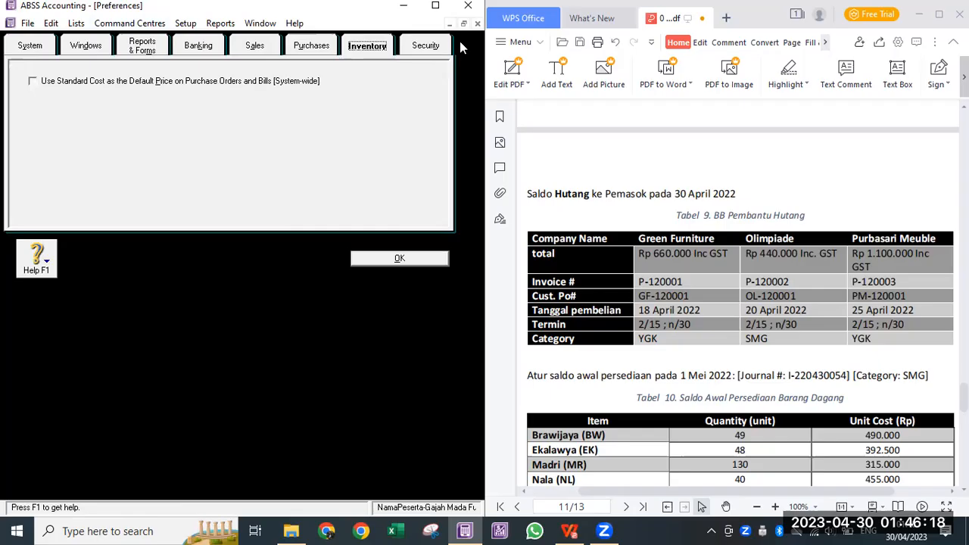
pyautogui.click(426, 47)
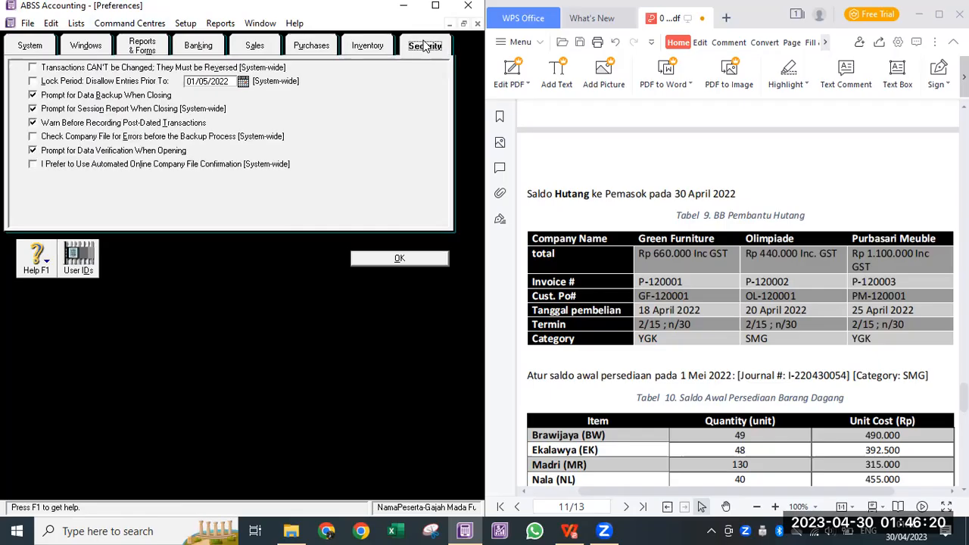
pyautogui.click(415, 258)
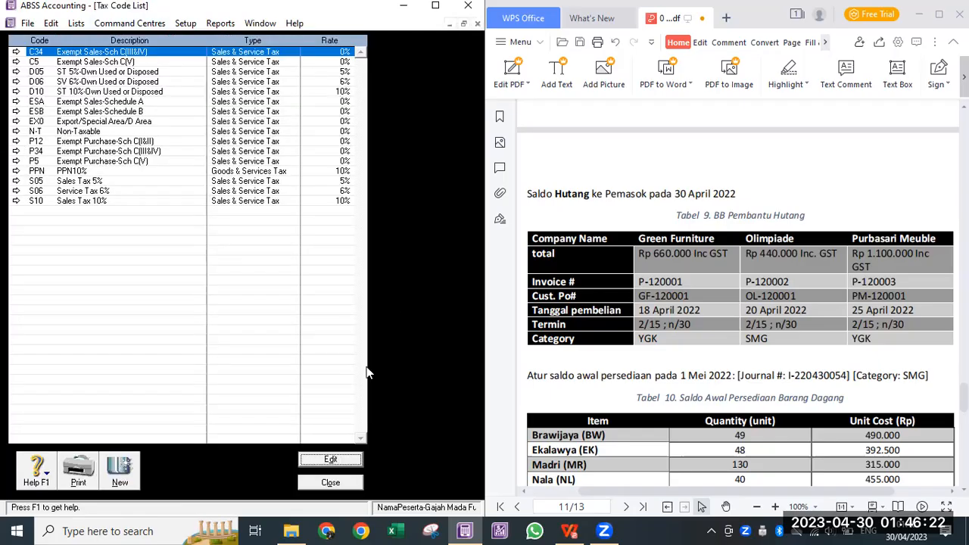
pyautogui.click(338, 482)
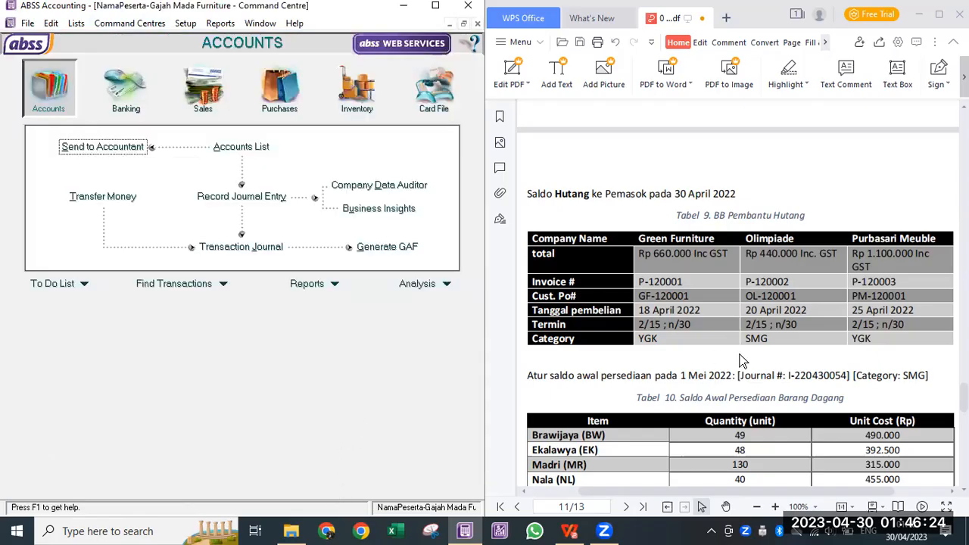
# Find the merchandise table Tabel 6. Daftar Barang Dagang in the PDF and start a new item from the Items List.
pyautogui.scroll(-5, 801, 324)
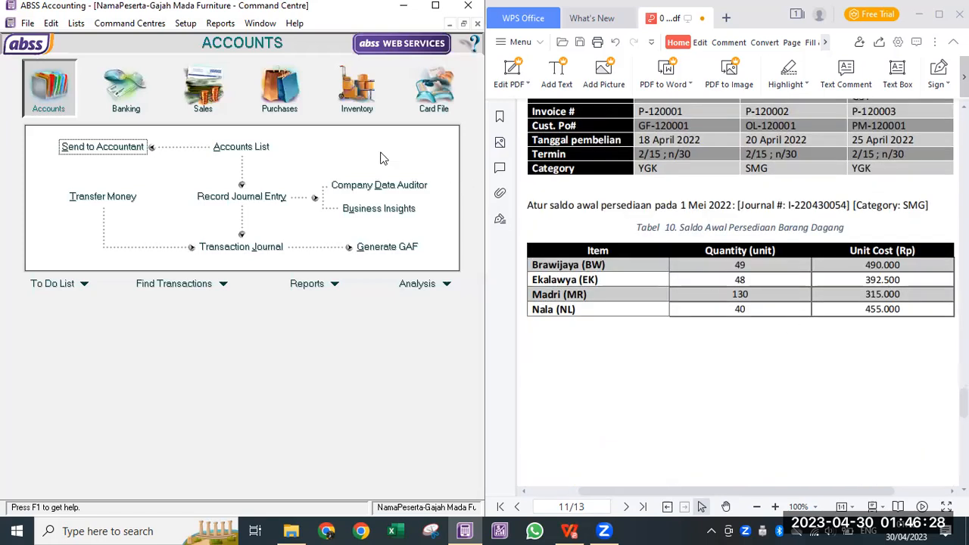
pyautogui.click(355, 106)
pyautogui.scroll(12, 741, 340)
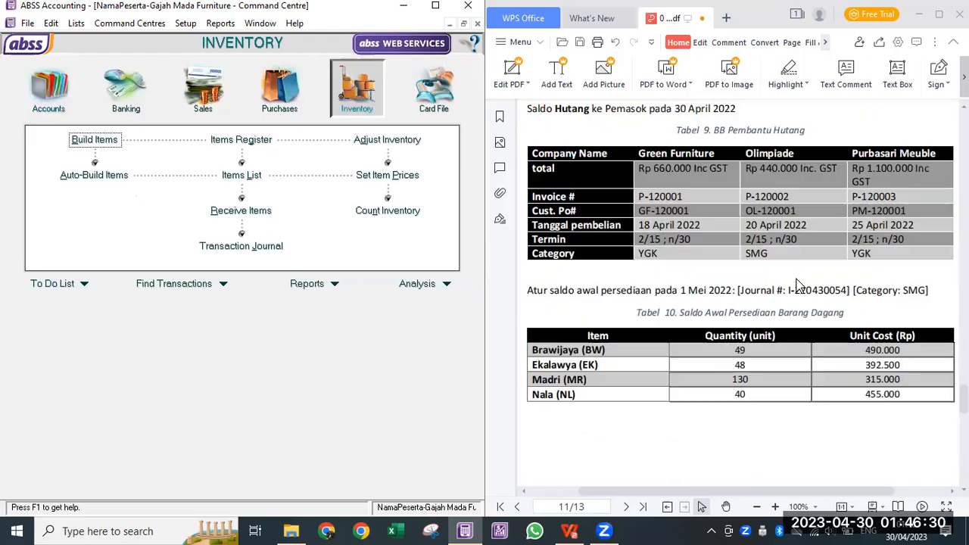
pyautogui.click(241, 176)
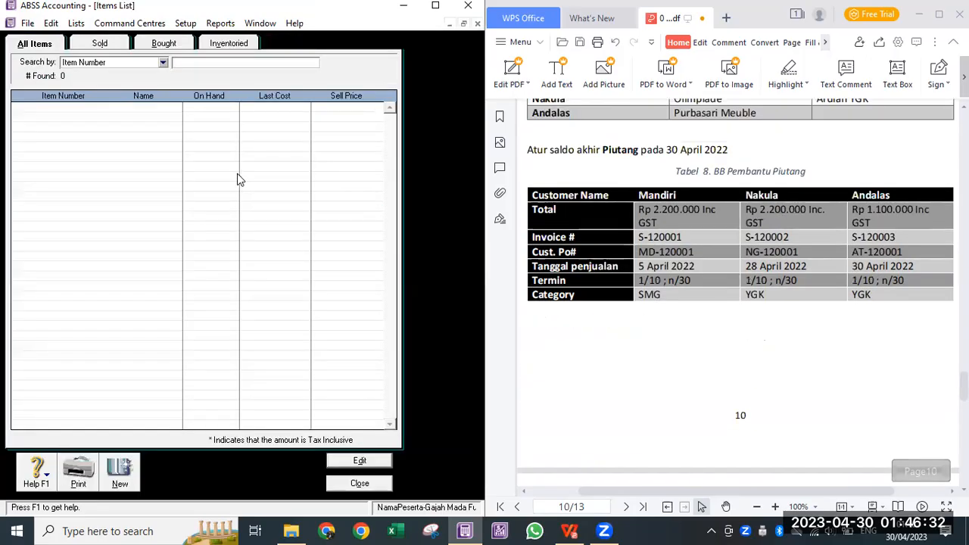
pyautogui.scroll(7, 765, 302)
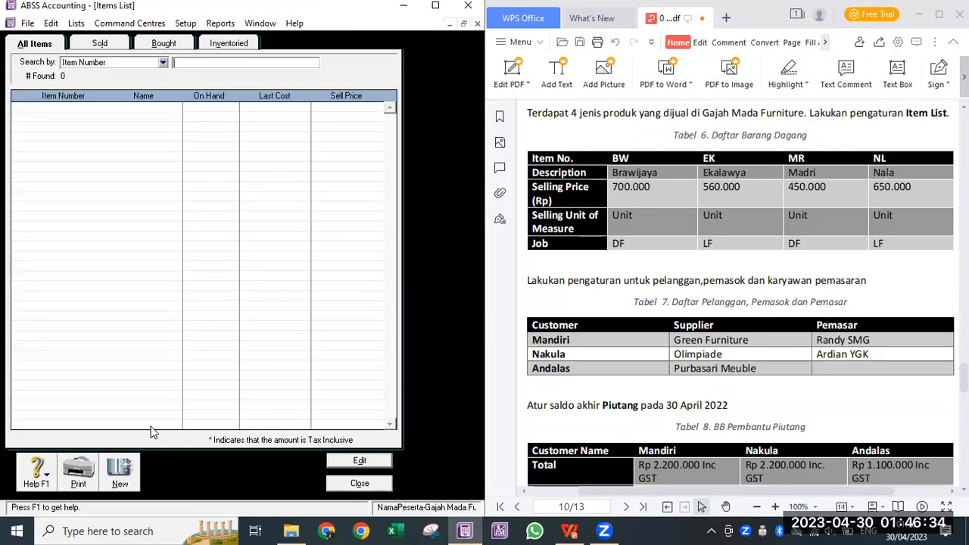
pyautogui.click(110, 489)
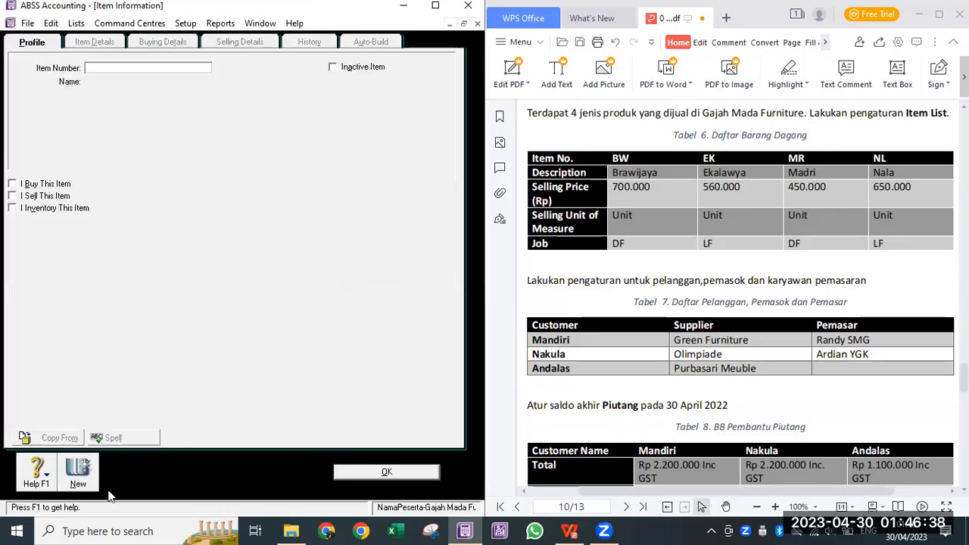
# Give the new item the number BW and the name BRAWIJAYA.
pyautogui.write('BRAWIJA')
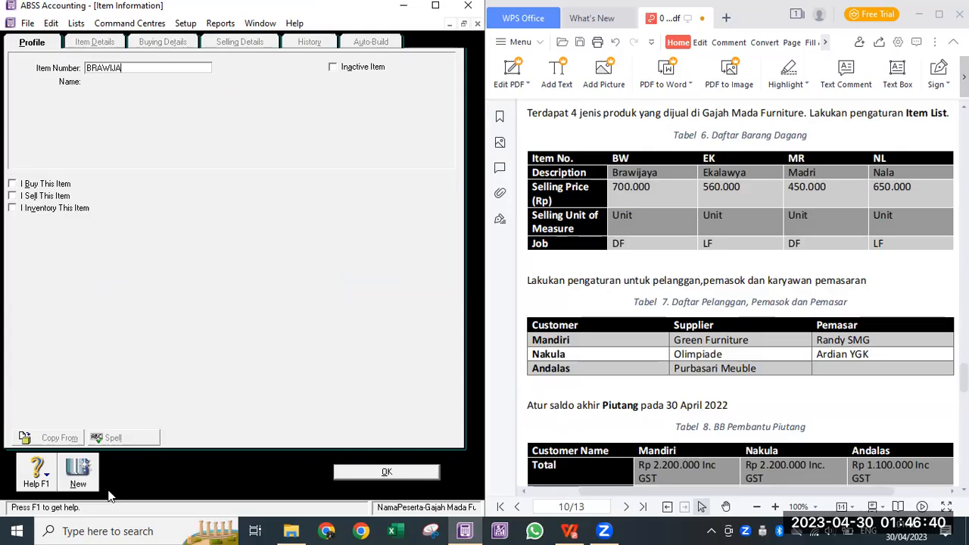
pyautogui.press('Tab')
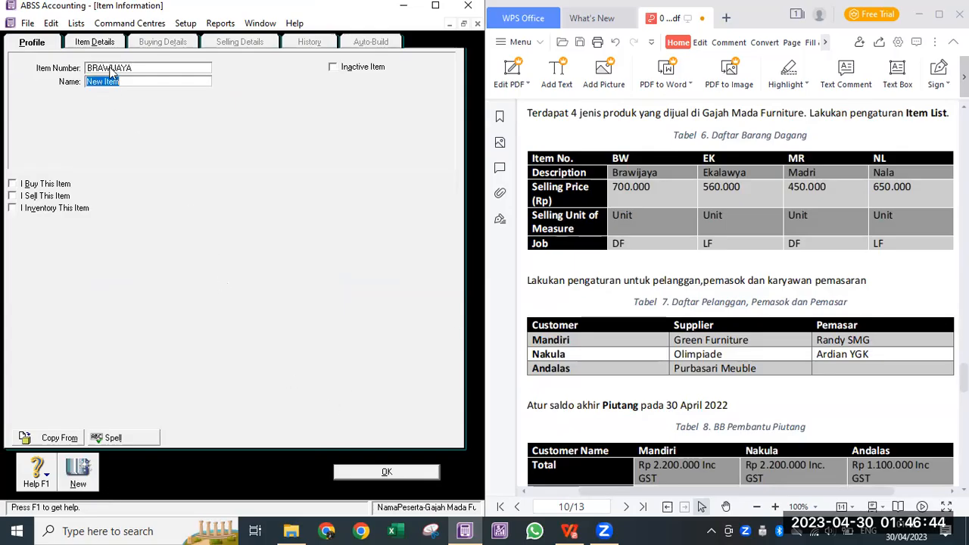
pyautogui.click(148, 66)
pyautogui.press('BackSpace')
pyautogui.click(143, 81)
pyautogui.click(143, 81)
pyautogui.moveTo(88, 81); pyautogui.dragTo(9, 71)
pyautogui.write('BRAWIJAYA')
pyautogui.press('Tab')
# Mark item BW as bought, sold and inventoried, and bring up the account choices for its Cost of Sales Account.
pyautogui.click(46, 197)
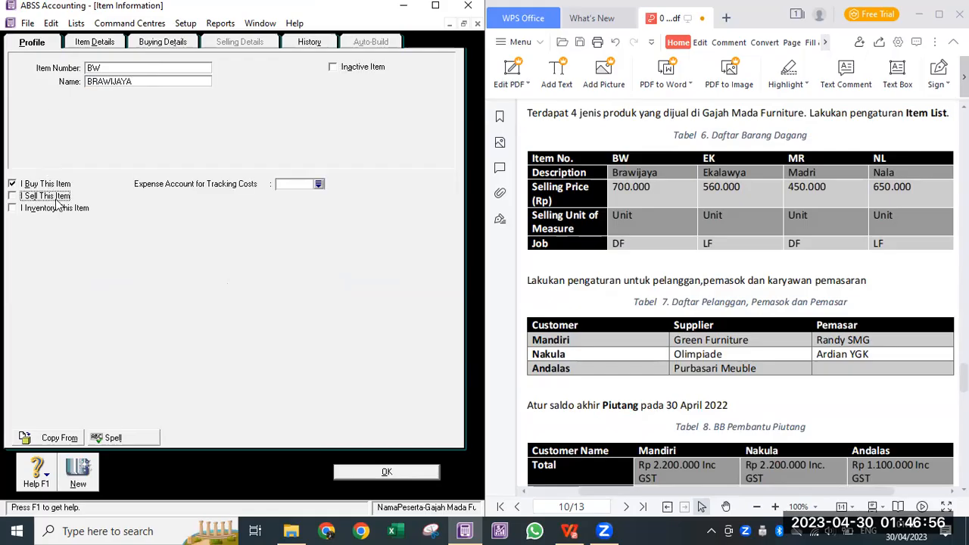
pyautogui.click(55, 208)
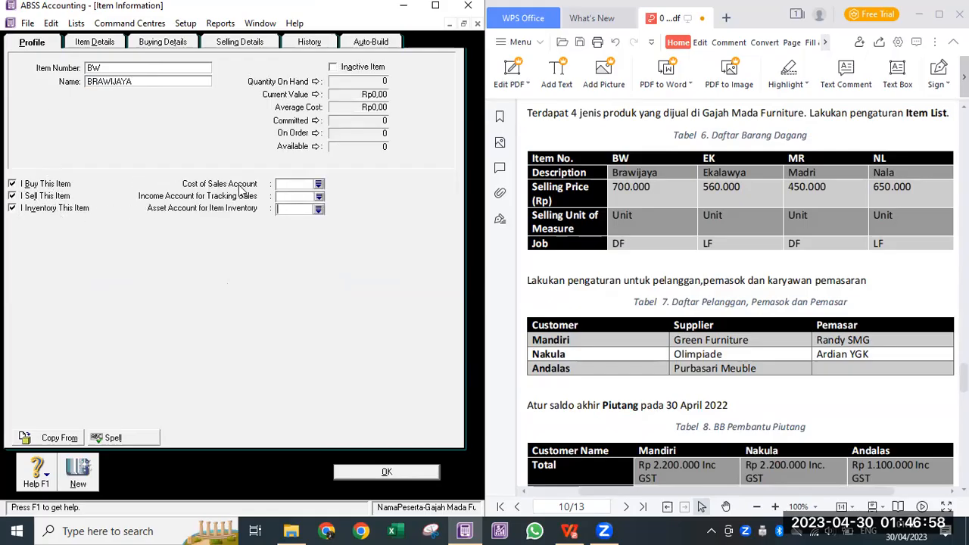
pyautogui.click(319, 185)
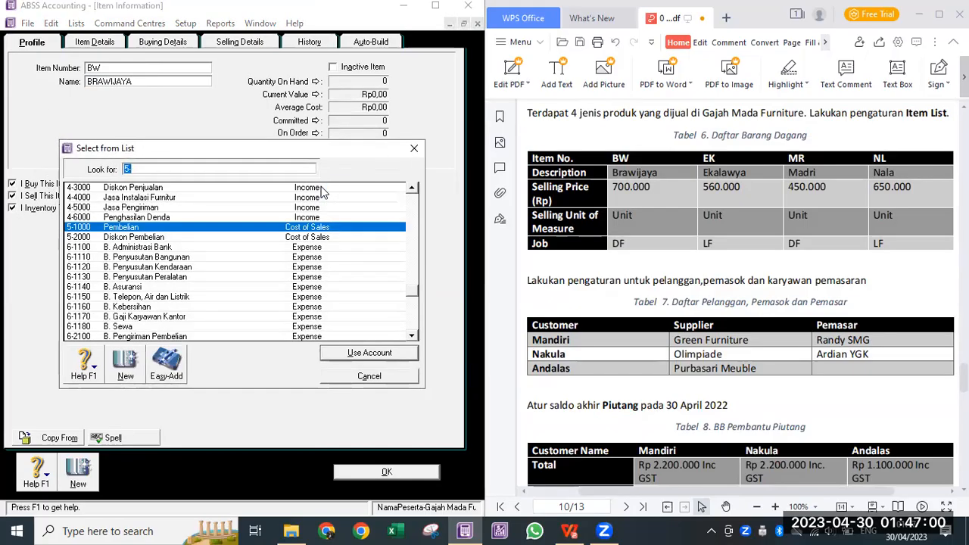
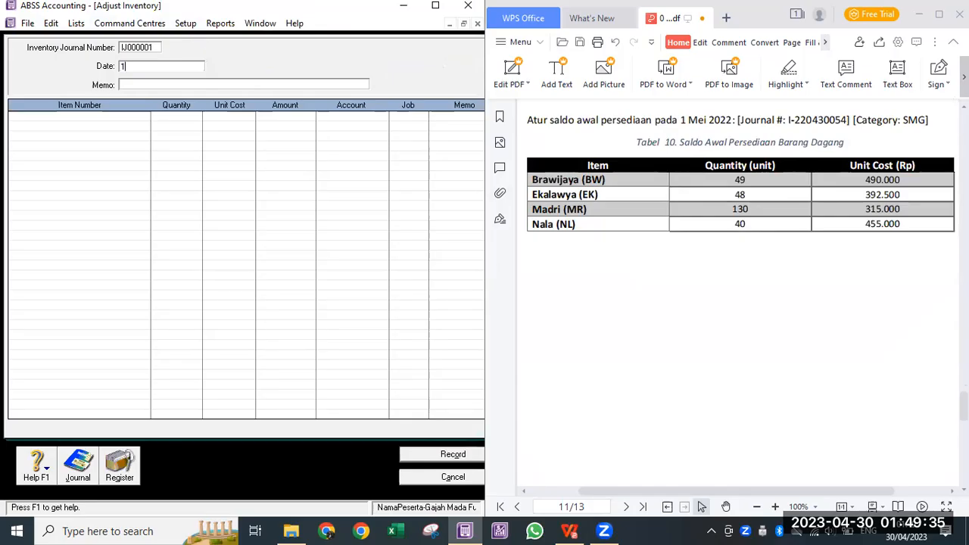
# Date the inventory adjustment 01/05/2022 and enter the memo SALDO AWAL BD.
pyautogui.write('2022')
pyautogui.press('Tab')
pyautogui.write('SALDO AWAL ')
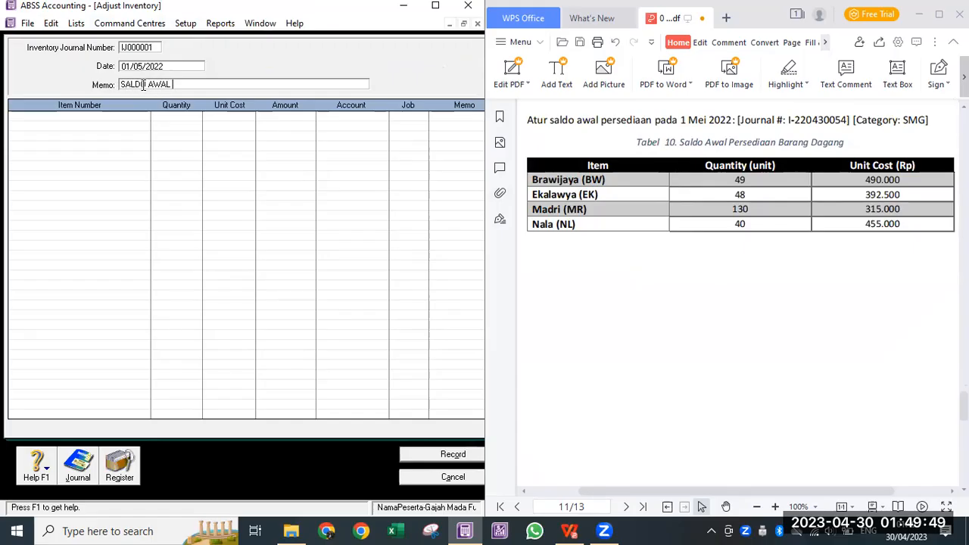
pyautogui.write('BD')
pyautogui.press('Tab')
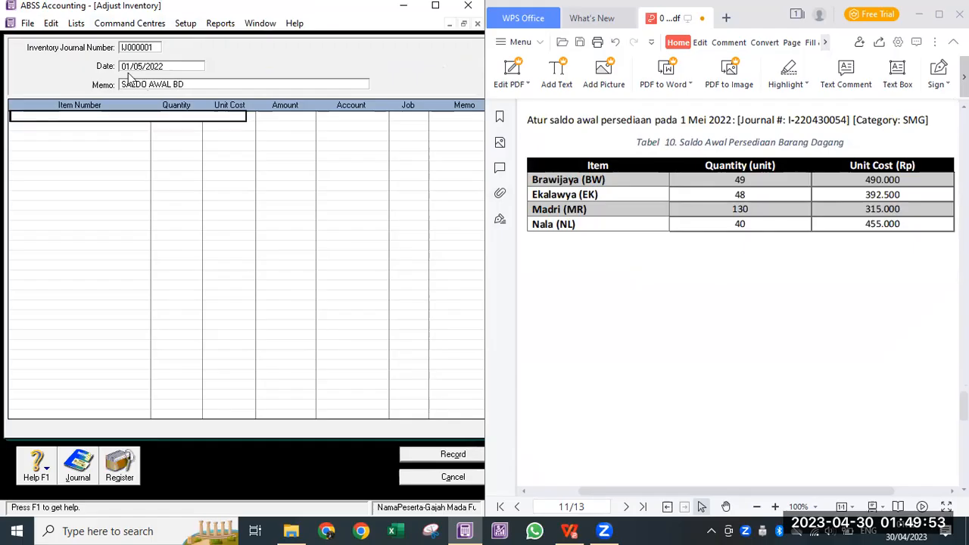
# Enter the adjustment line for item BW with quantity 49, unit cost Rp490.000 and account 1-1310 Persediaan Barang Dagang.
pyautogui.press('Tab')
pyautogui.write('BW')
pyautogui.press('Return')
pyautogui.write('49')
pyautogui.press('Tab')
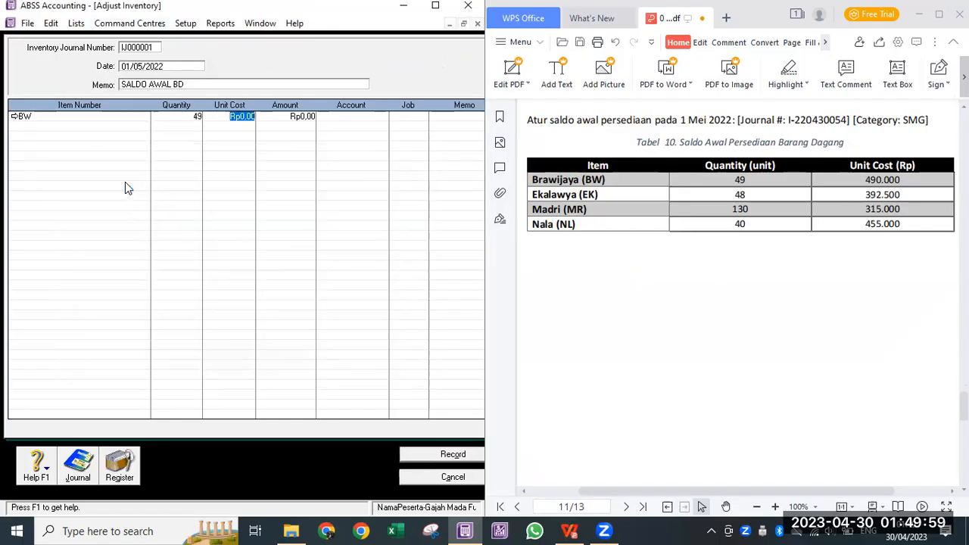
pyautogui.write('490000')
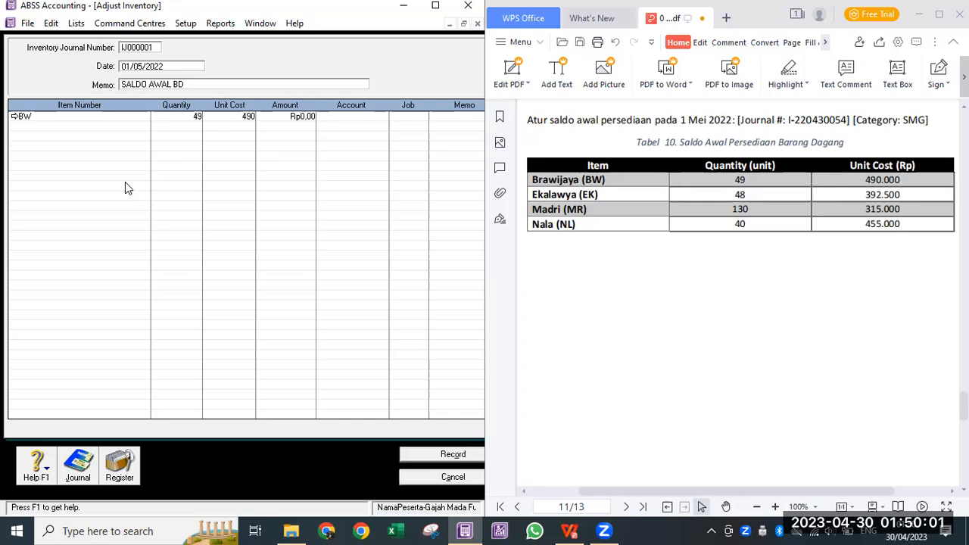
pyautogui.press('Tab')
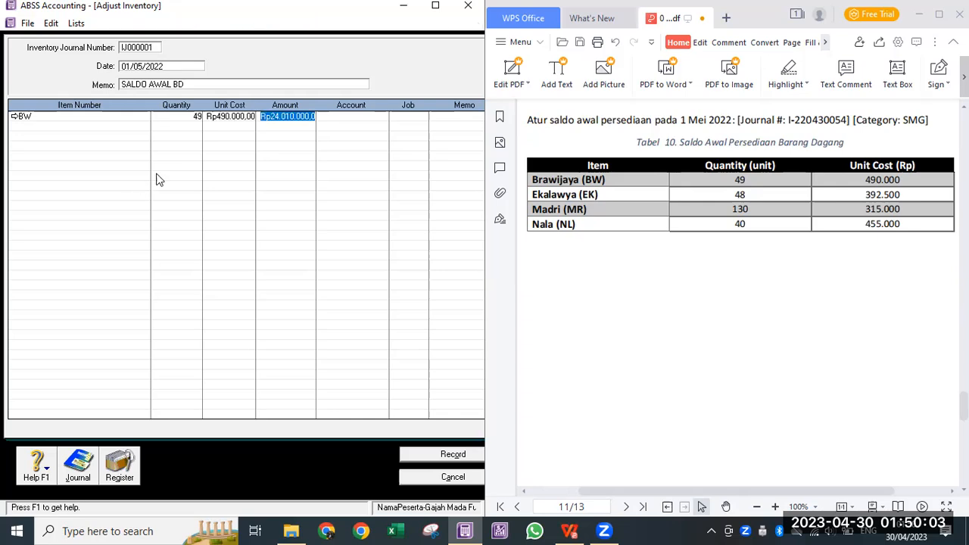
pyautogui.press('Tab')
pyautogui.write('6-1-1310')
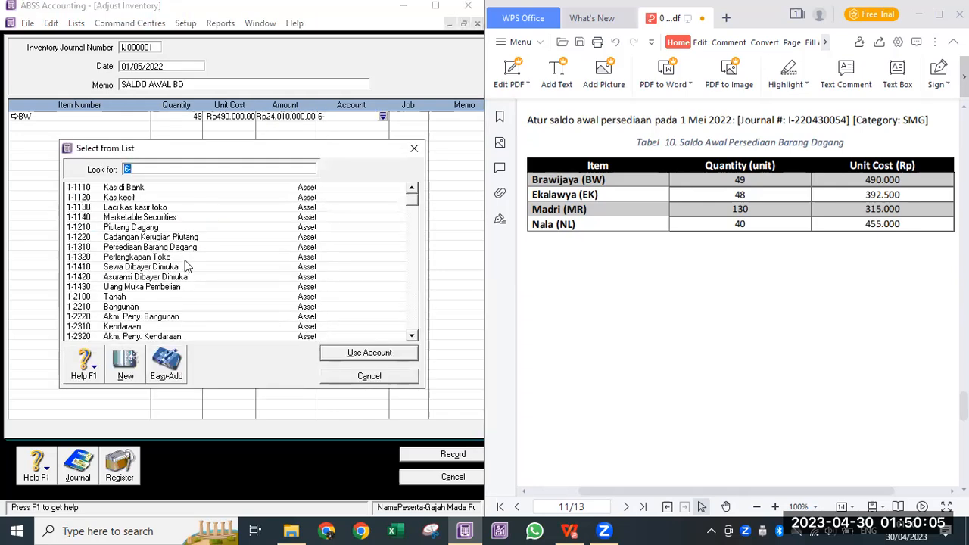
pyautogui.click(352, 354)
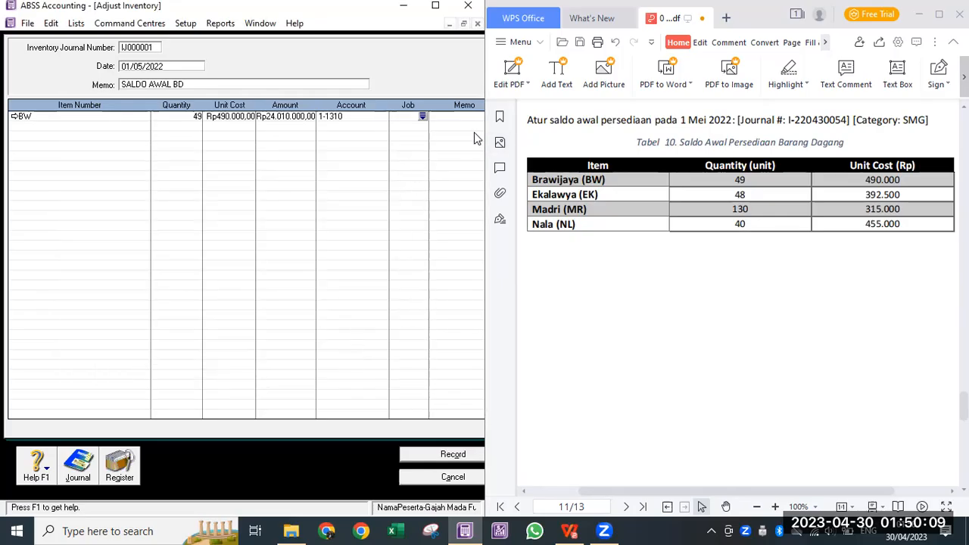
# Add an adjustment line for item EK with quantity 48, unit cost Rp392.500 and account 1-1310.
pyautogui.moveTo(485, 136); pyautogui.dragTo(516, 140)
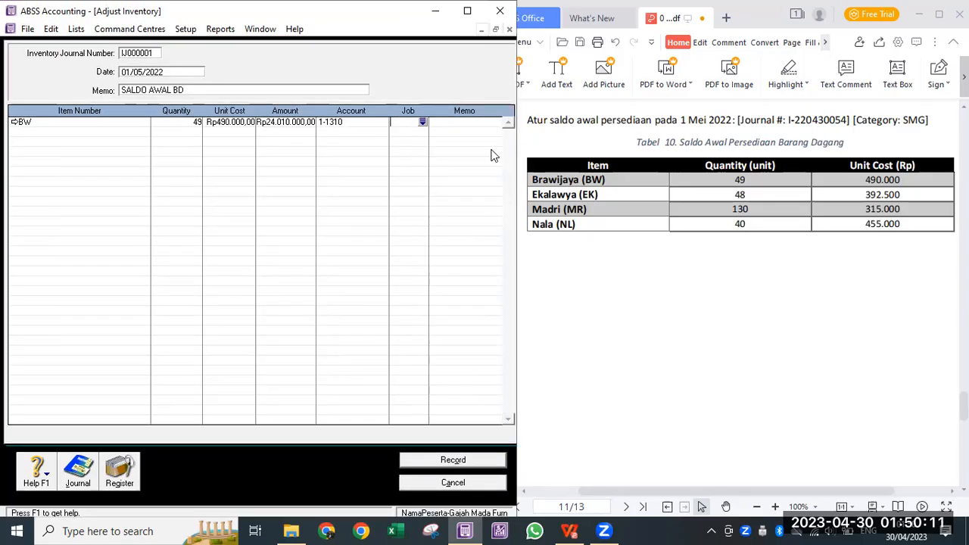
pyautogui.click(99, 131)
pyautogui.press('Tab')
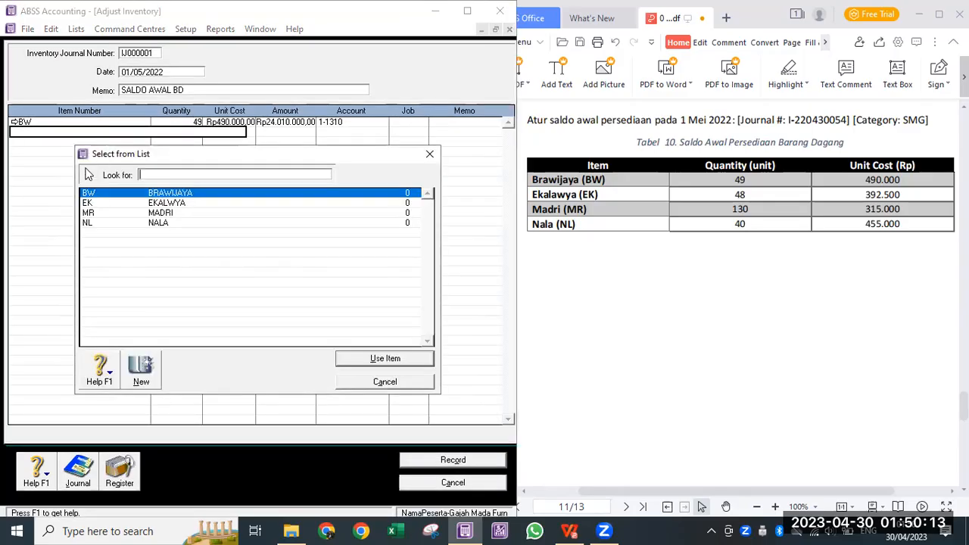
pyautogui.doubleClick(104, 204)
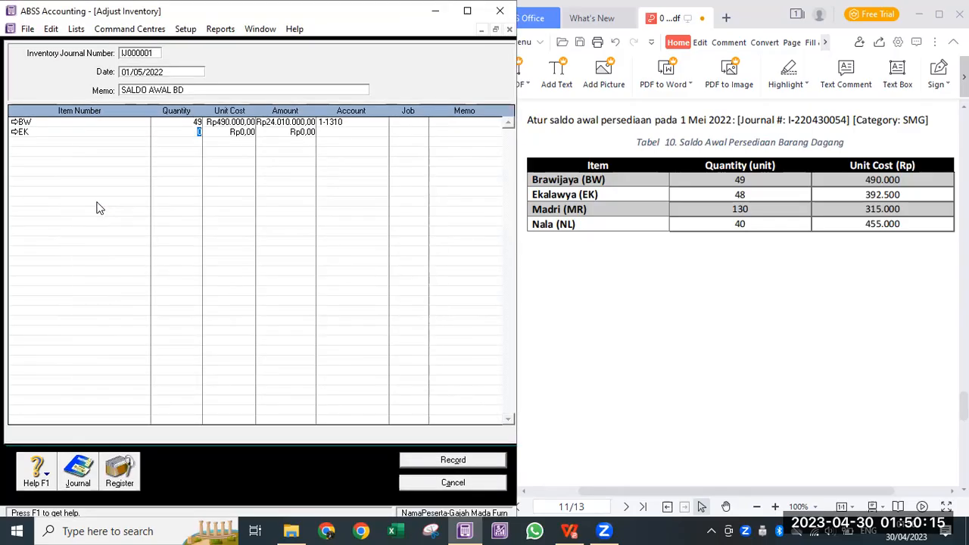
pyautogui.write('48')
pyautogui.press('Tab')
pyautogui.write('392.500')
pyautogui.press('Tab')
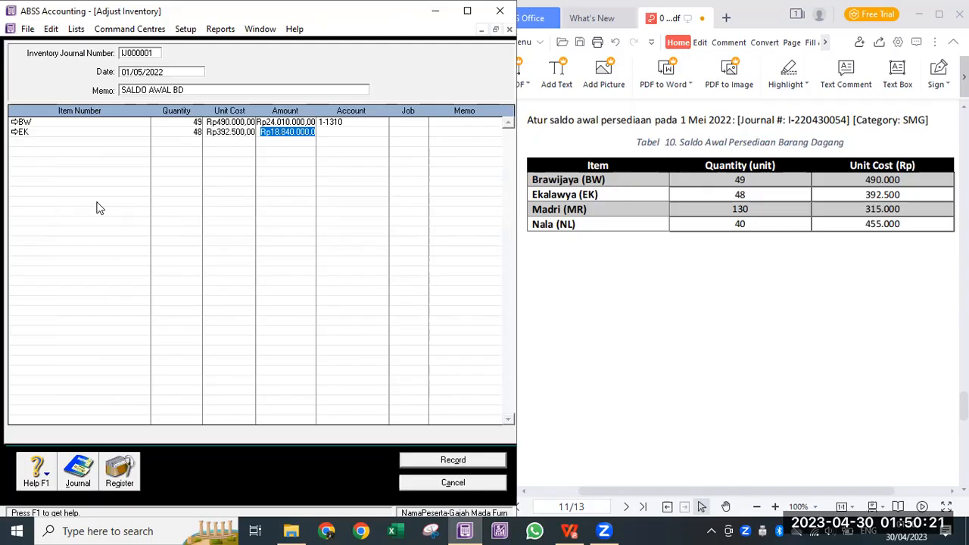
pyautogui.press('Tab')
pyautogui.write('6')
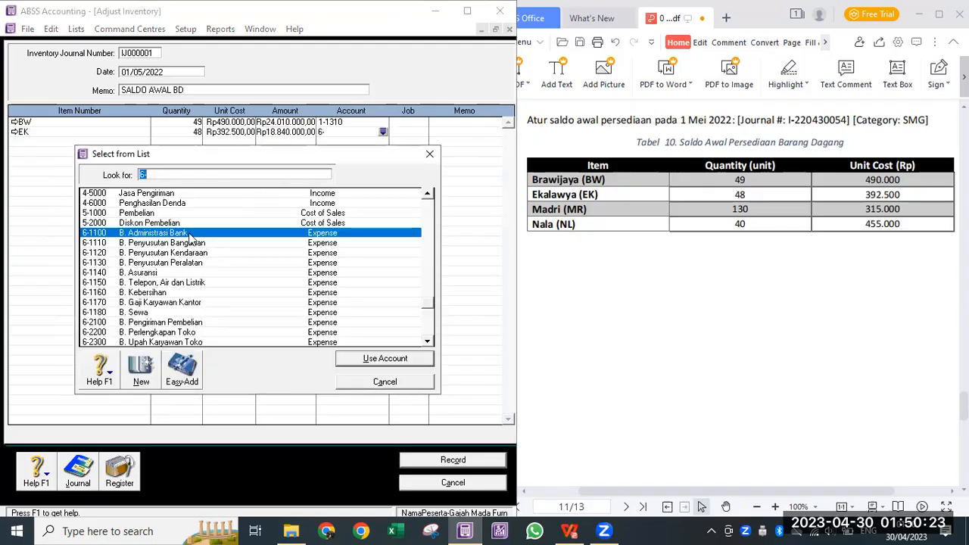
pyautogui.write('1-1310')
pyautogui.press('Return')
# Add an adjustment line for item MR with quantity 130, unit cost Rp315.000 and account 1-1310 Persediaan Barang Dagang.
pyautogui.click(66, 141)
pyautogui.press('Tab')
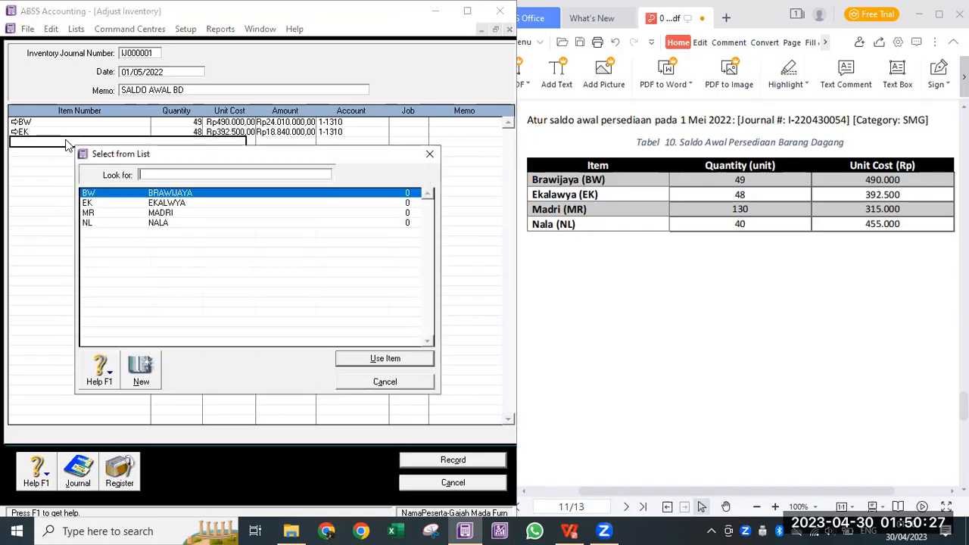
pyautogui.doubleClick(97, 217)
pyautogui.write('130')
pyautogui.press('Tab')
pyautogui.write('315000')
pyautogui.press('Tab')
pyautogui.press('Tab')
pyautogui.write('6-')
pyautogui.press('Tab')
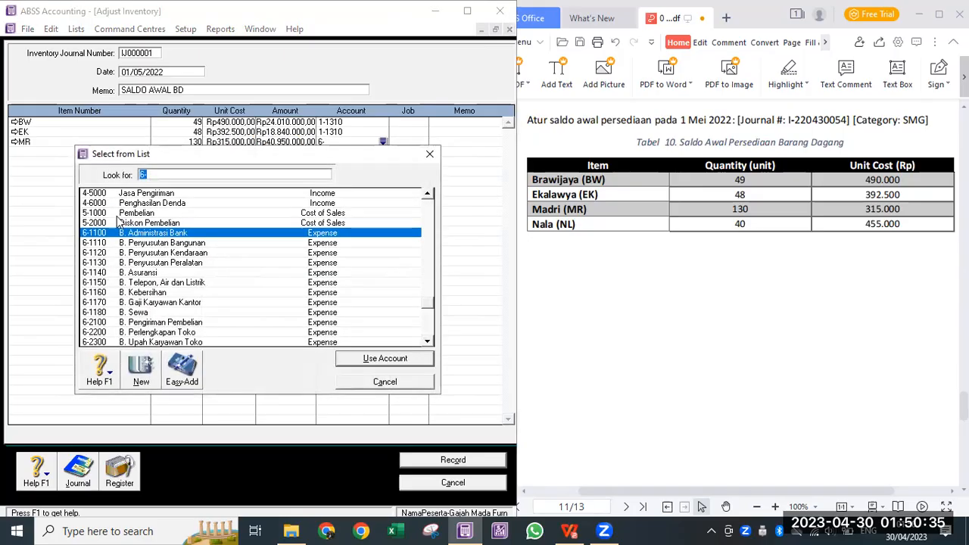
pyautogui.write('1')
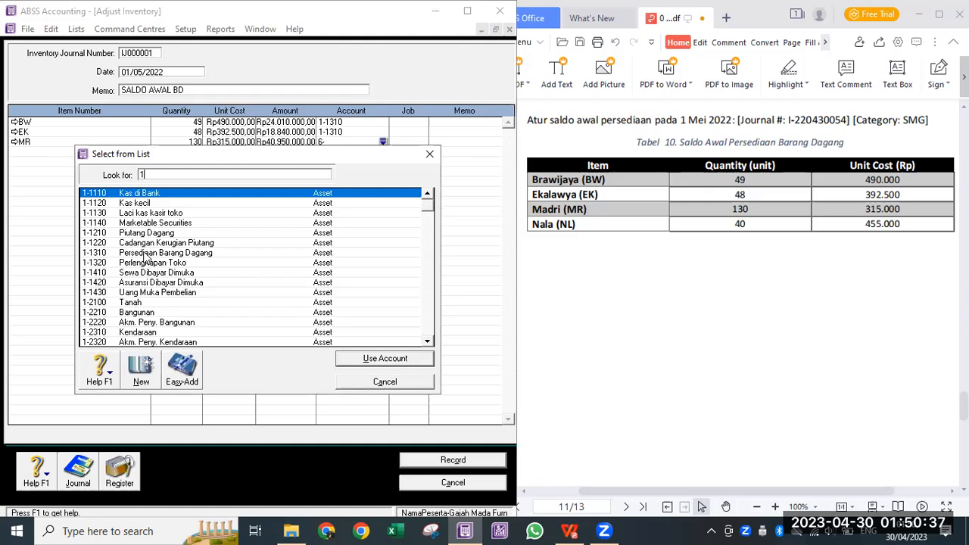
pyautogui.doubleClick(146, 255)
# Add an adjustment line for item NL with quantity 40, unit cost Rp455.000 and account 1-1310 Persediaan Barang Dagang.
pyautogui.click(53, 146)
pyautogui.click(57, 150)
pyautogui.press('Tab')
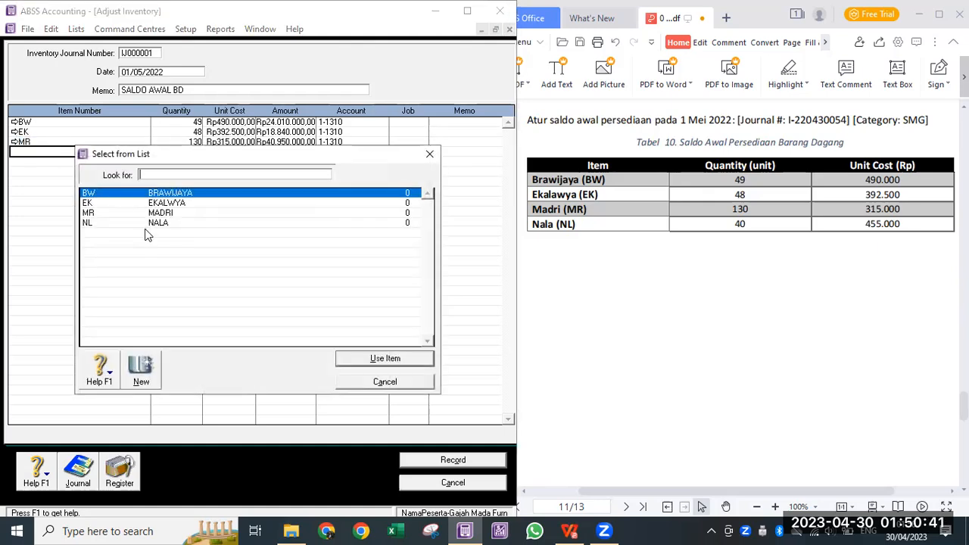
pyautogui.doubleClick(148, 227)
pyautogui.write('40')
pyautogui.press('Tab')
pyautogui.write('455000')
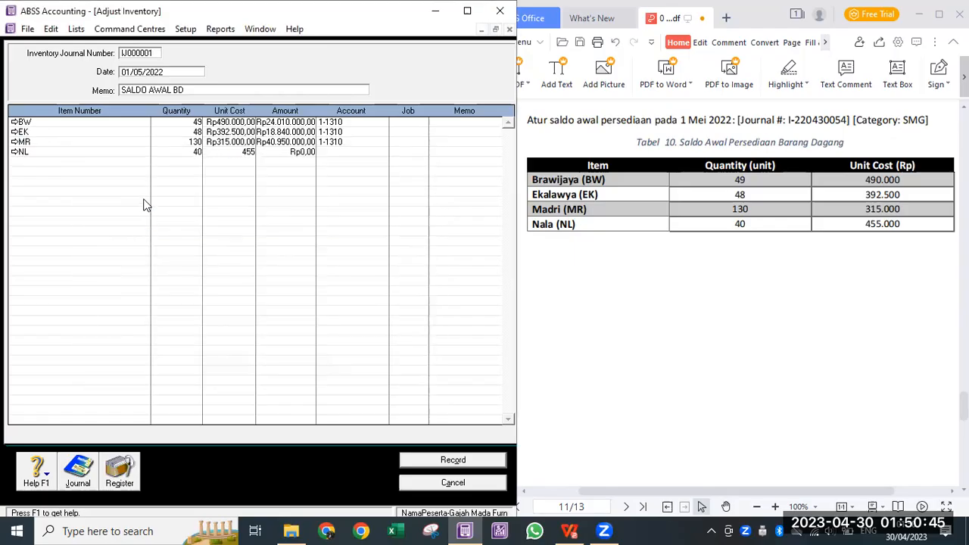
pyautogui.press('Tab')
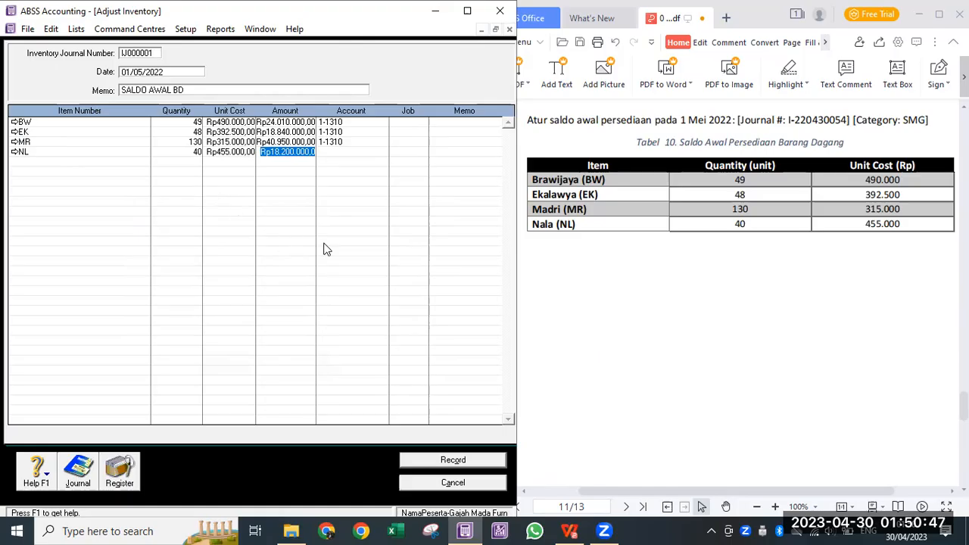
pyautogui.click(385, 149)
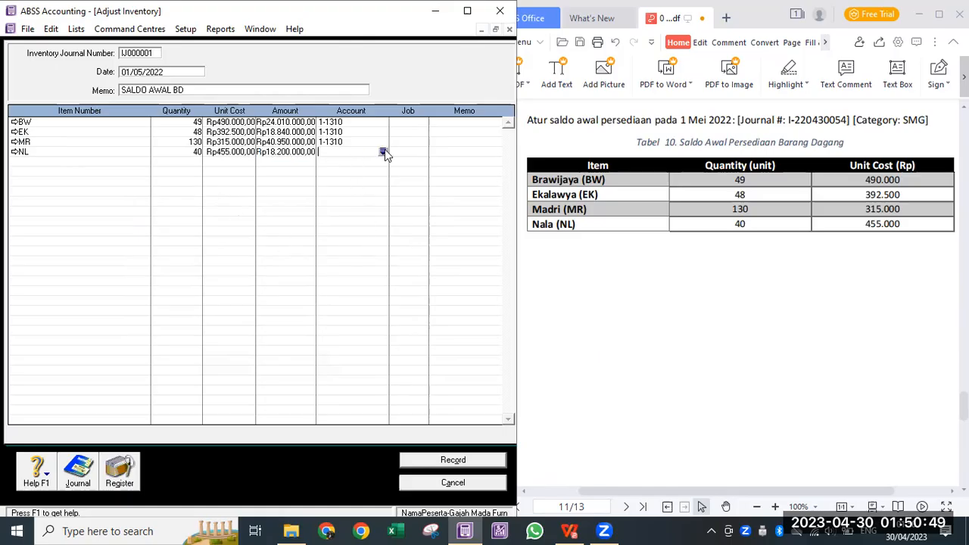
pyautogui.write('6')
pyautogui.write('1')
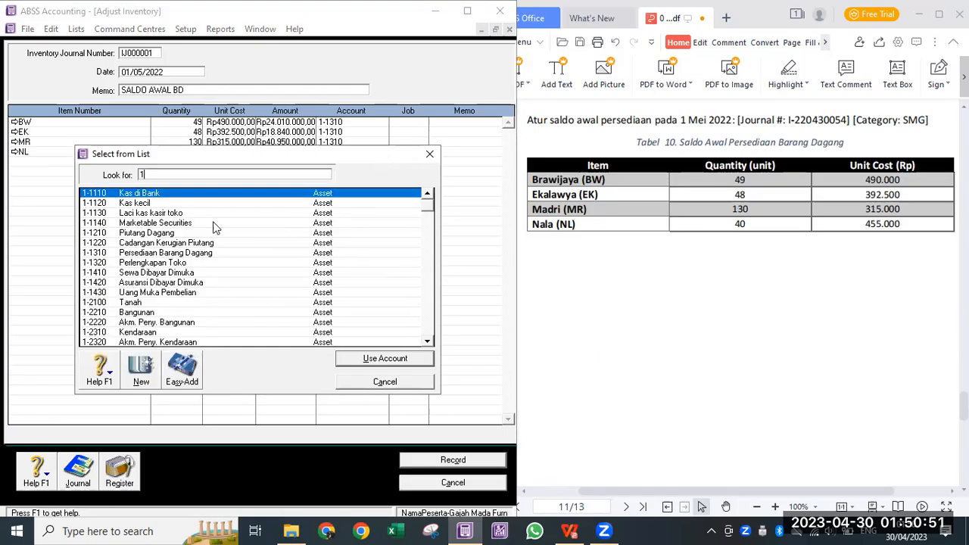
pyautogui.doubleClick(196, 253)
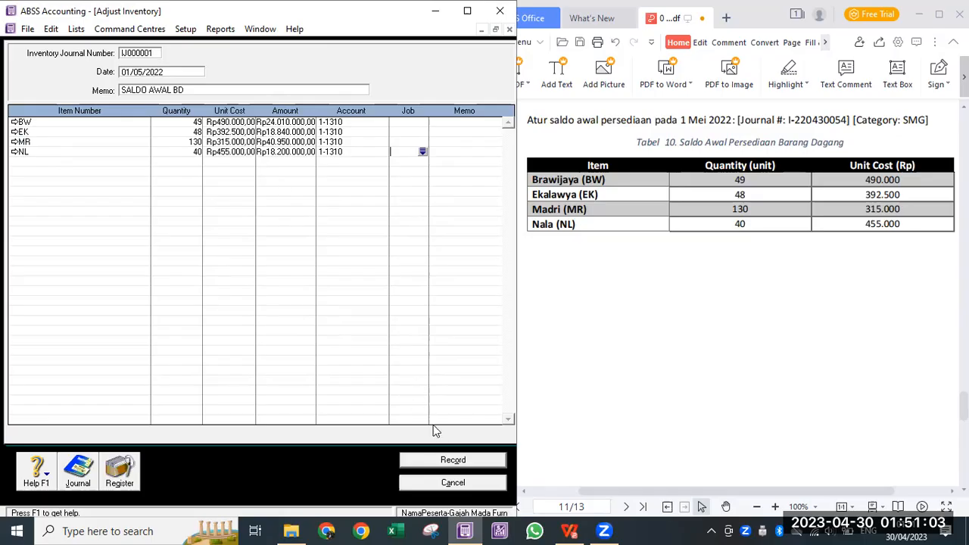
# Review the transaction recap of the opening inventory adjustment, and record the adjustment.
pyautogui.hotkey('ctrl', 'r')
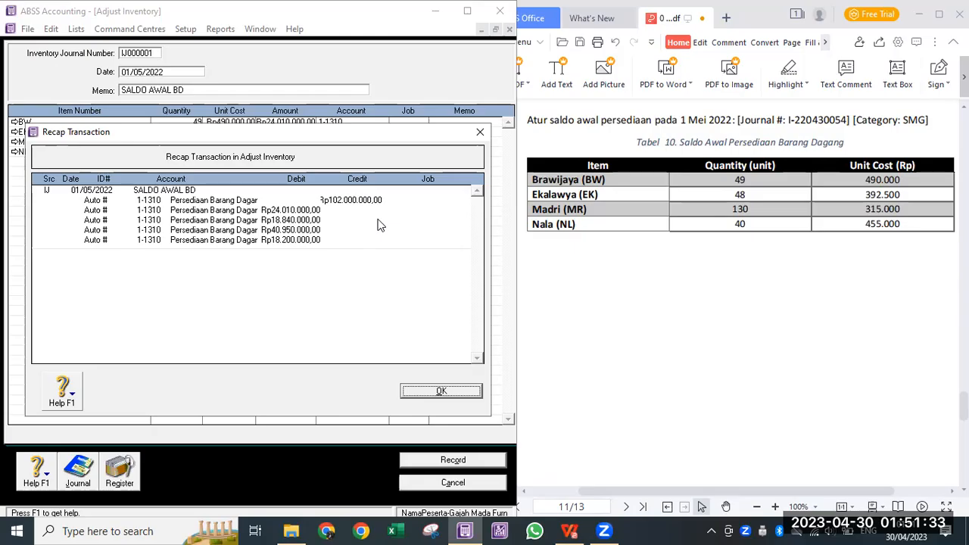
pyautogui.click(443, 392)
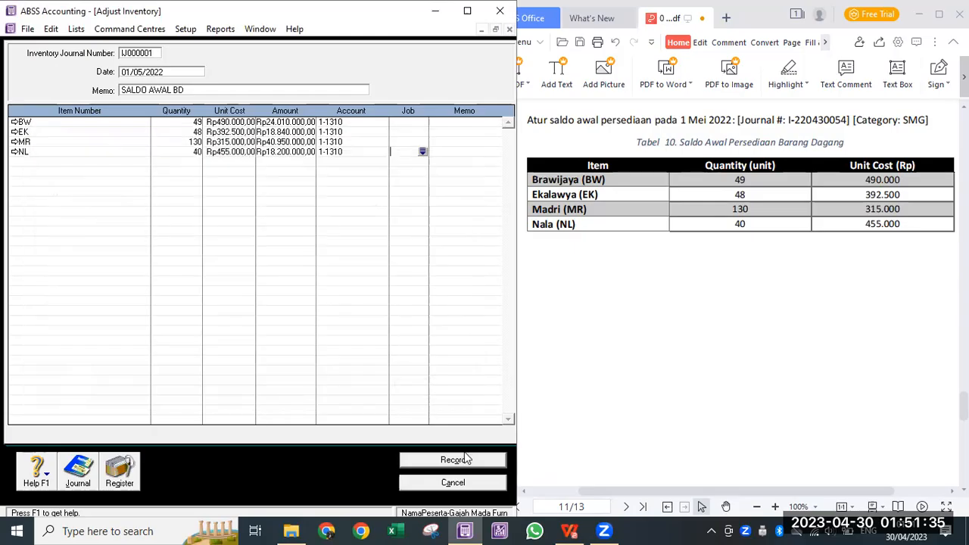
pyautogui.click(454, 461)
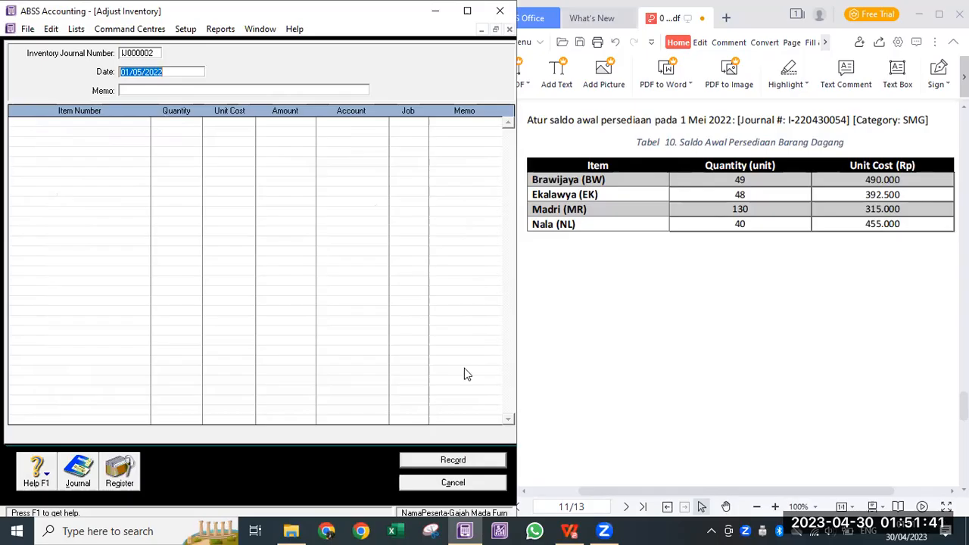
pyautogui.click(458, 483)
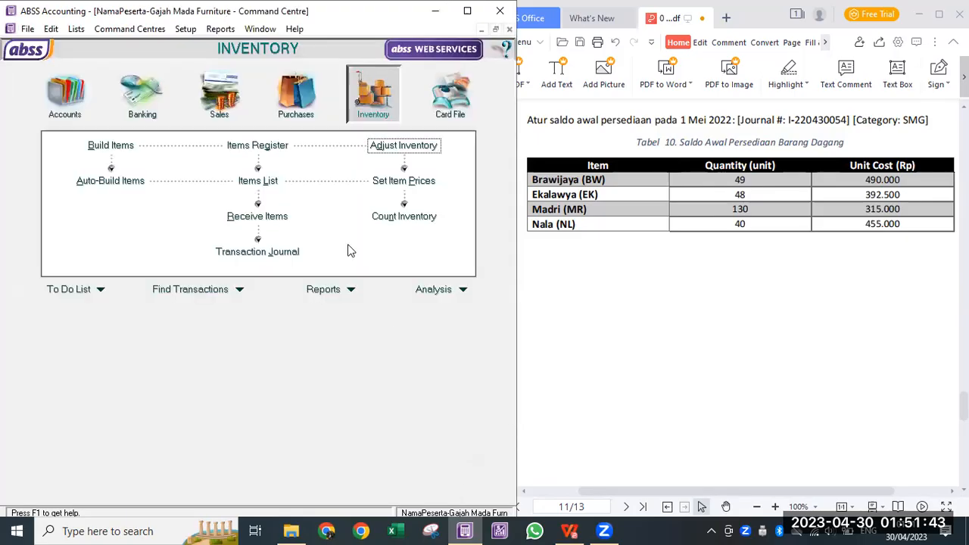
# Check the balance of account 1-1310 Persediaan Barang Dagang in the accounts list.
pyautogui.click(65, 93)
pyautogui.click(266, 155)
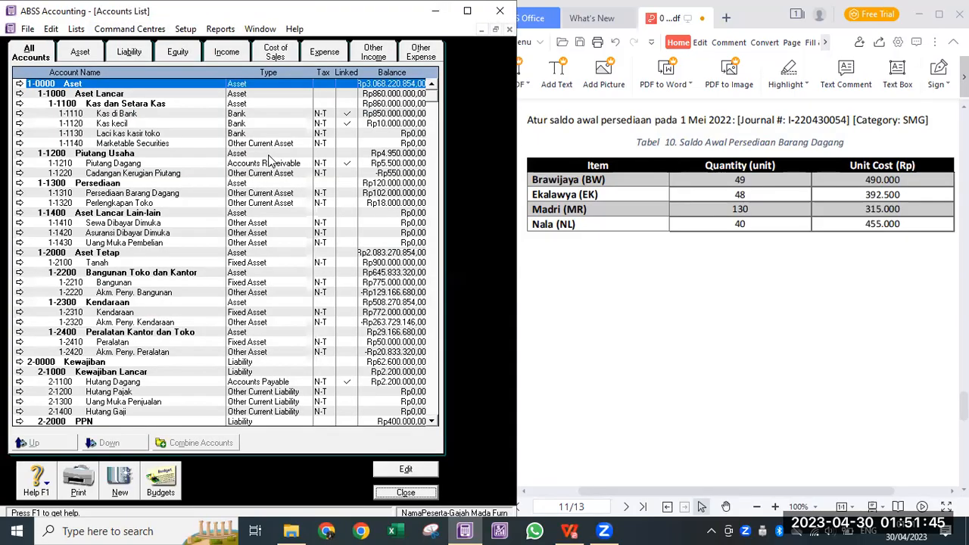
pyautogui.click(151, 194)
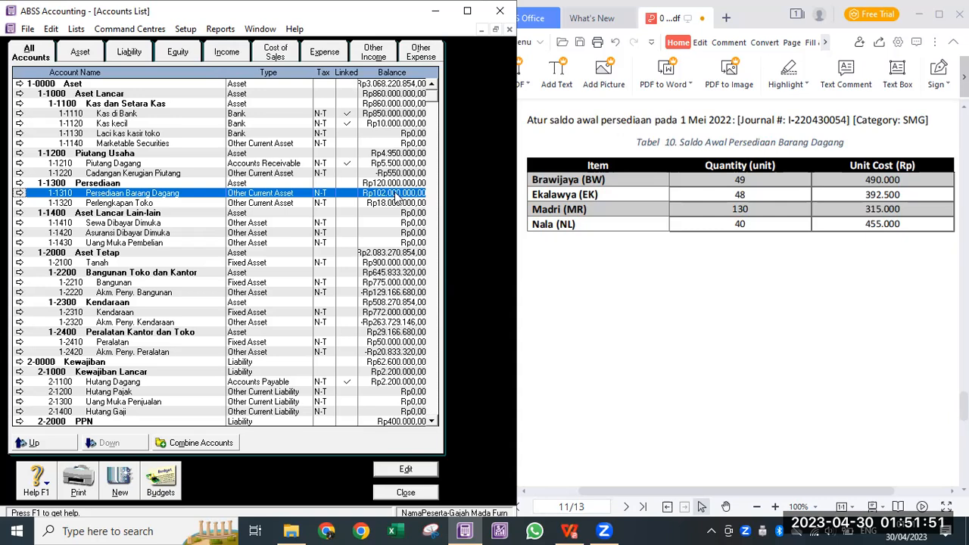
pyautogui.click(400, 494)
# View the inventory transaction journal from 01/04/2020 and inspect the SALDO AWAL BD entry.
pyautogui.click(370, 86)
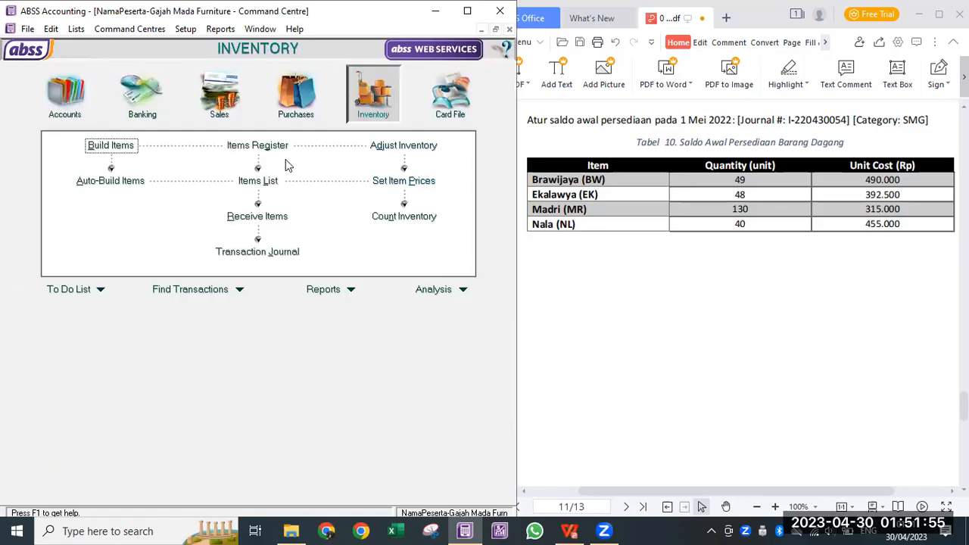
pyautogui.click(291, 255)
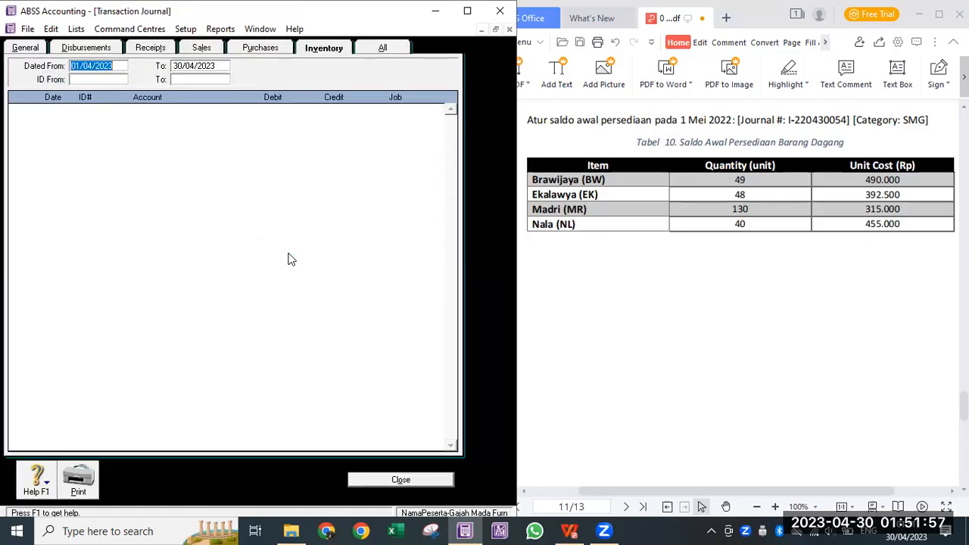
pyautogui.click(123, 66)
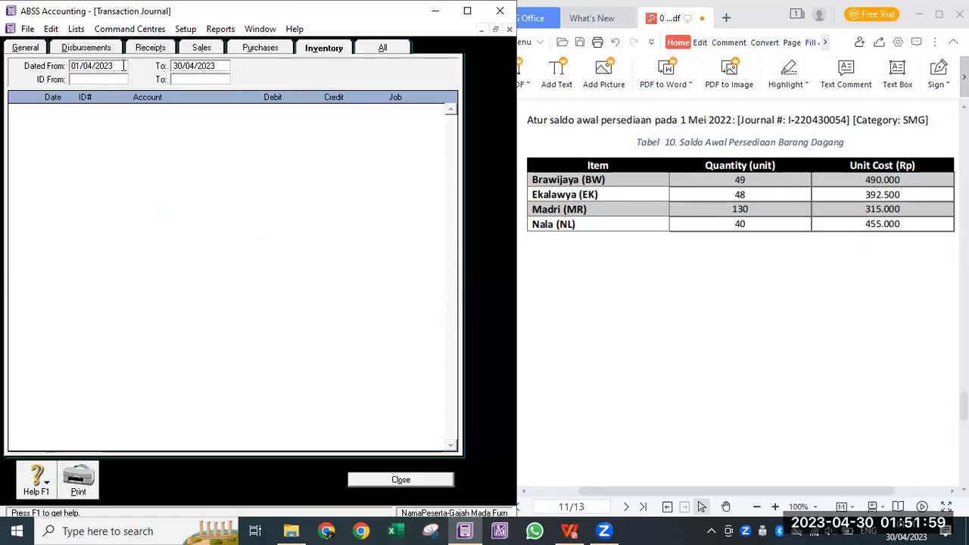
pyautogui.press('BackSpace')
pyautogui.press('Tab')
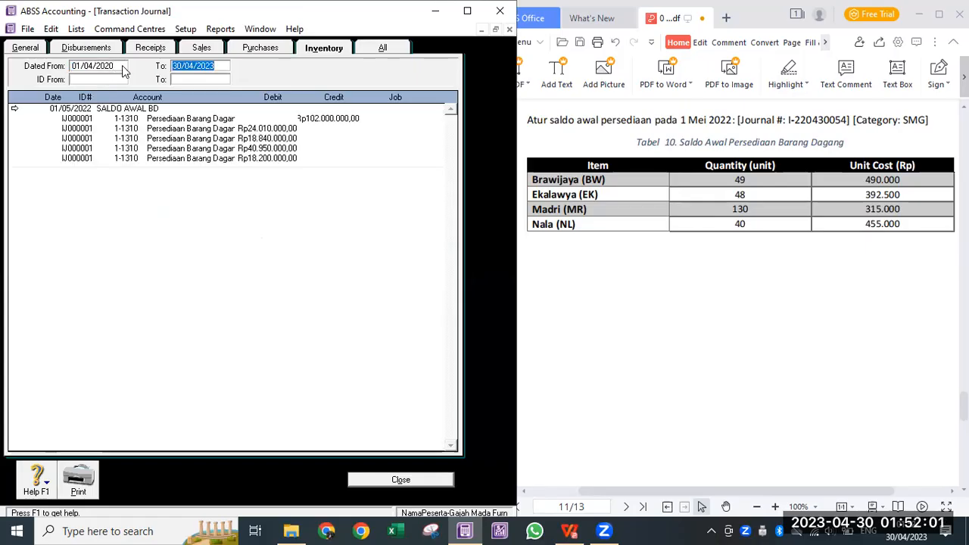
pyautogui.doubleClick(126, 110)
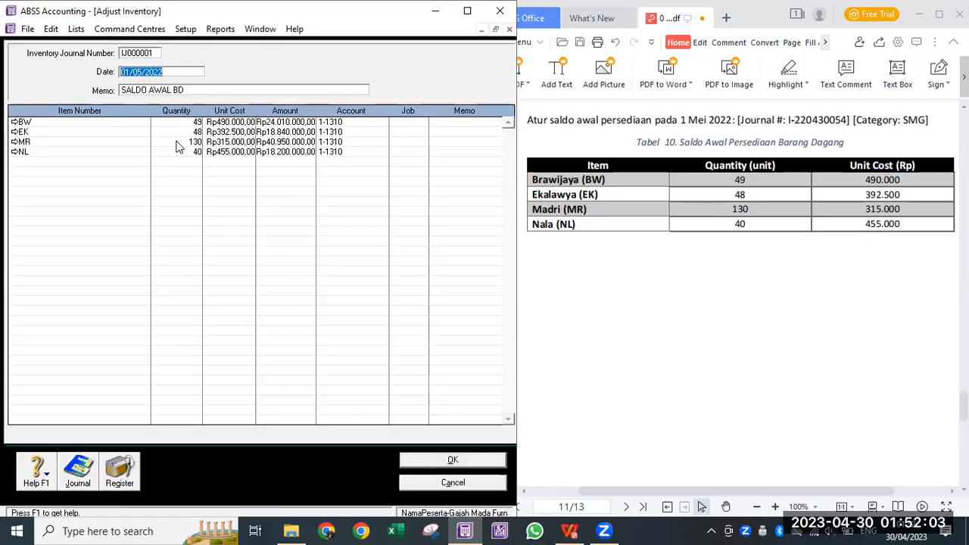
pyautogui.press('Escape')
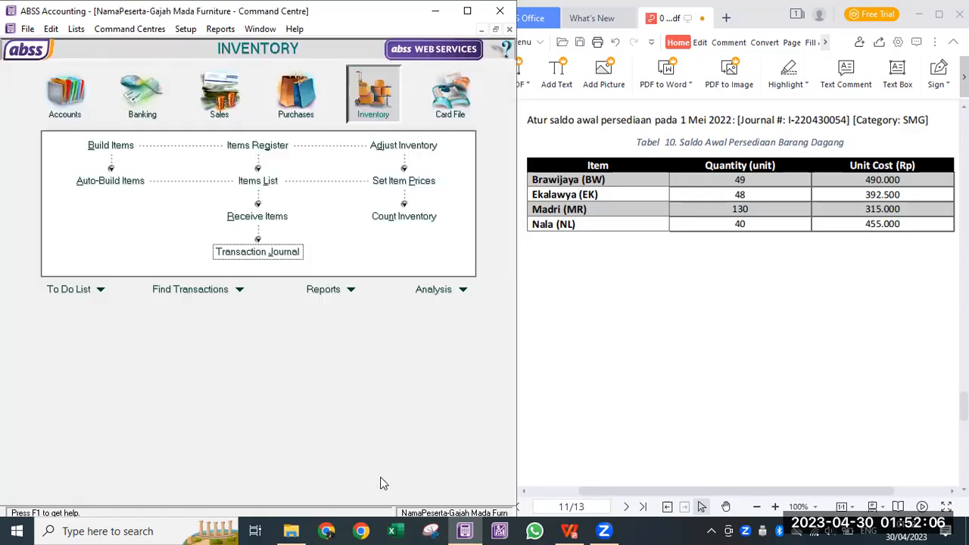
pyautogui.click(383, 480)
# Bring the accounts list back up and look at account 1-1310 Persediaan Barang Dagang again.
pyautogui.click(66, 97)
pyautogui.click(257, 151)
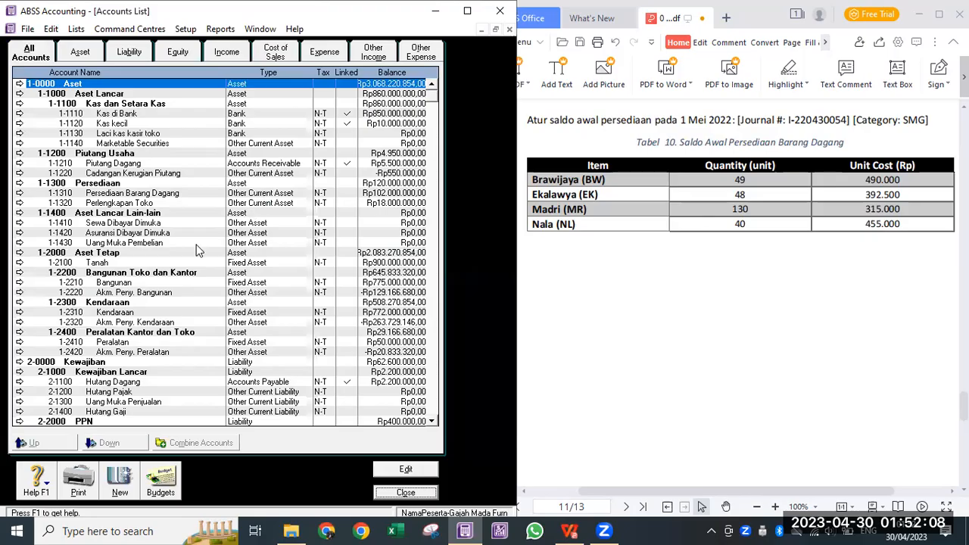
pyautogui.click(163, 193)
# Switch to the case PDF in WPS Office and examine the opening balance tables and the fixed asset list in Tabel 3.
pyautogui.click(755, 384)
pyautogui.scroll(-5, 755, 385)
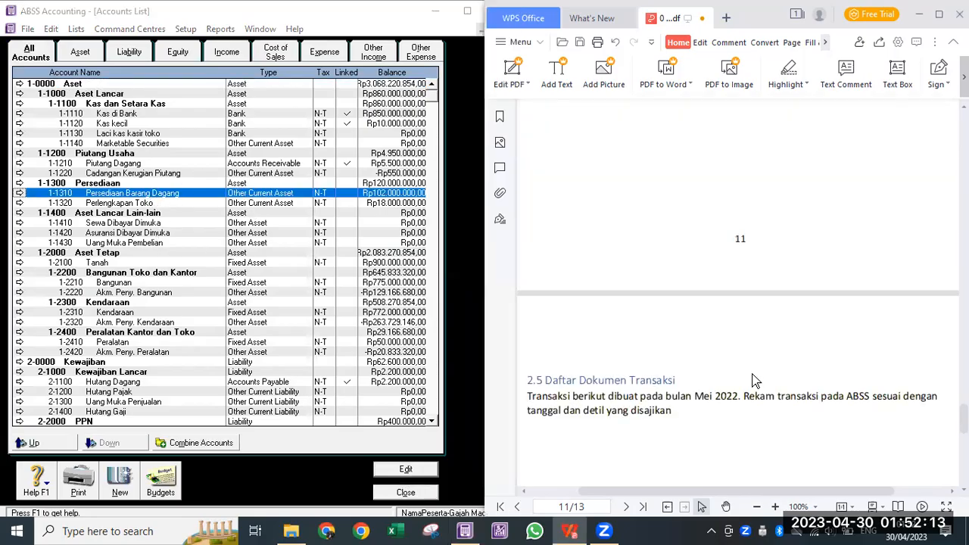
pyautogui.scroll(-1, 755, 380)
pyautogui.scroll(12, 753, 371)
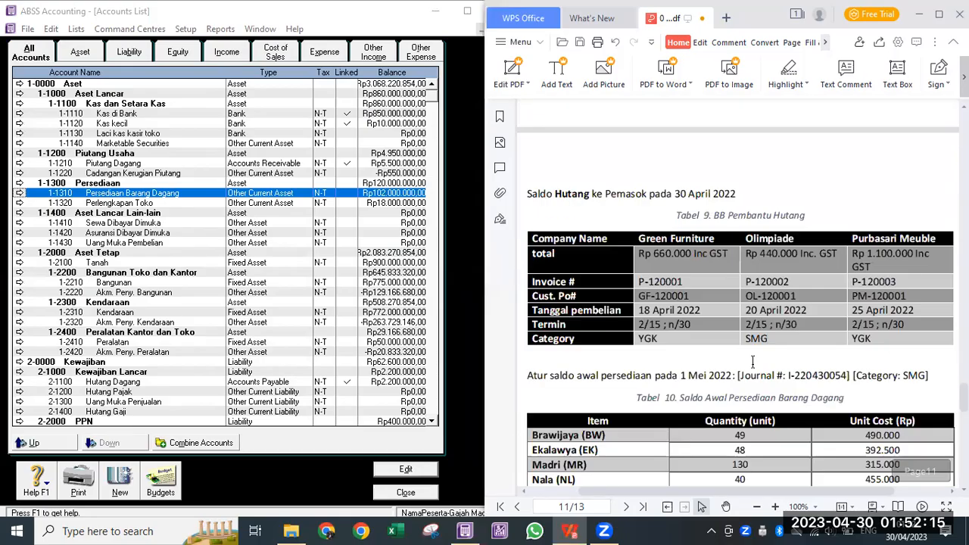
pyautogui.scroll(4, 753, 362)
pyautogui.click(939, 13)
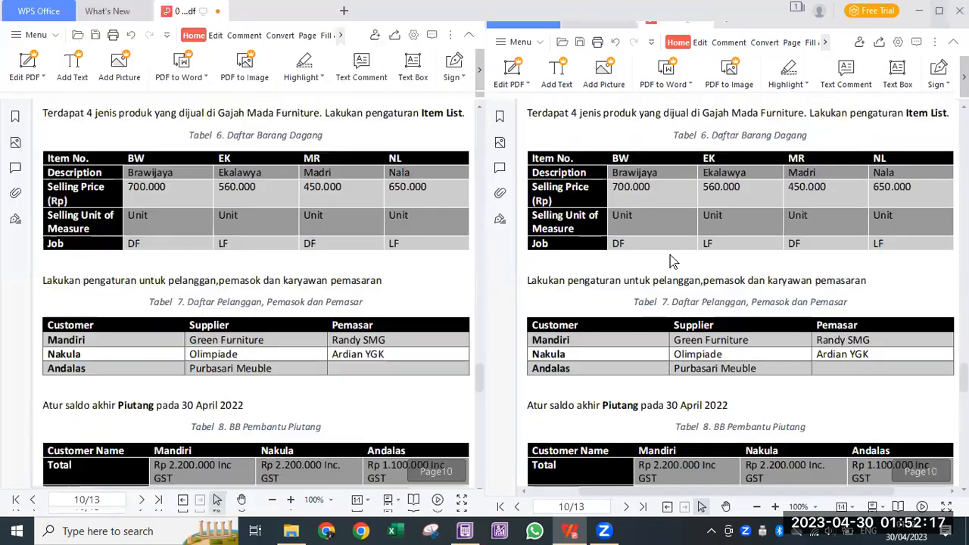
pyautogui.scroll(15, 623, 254)
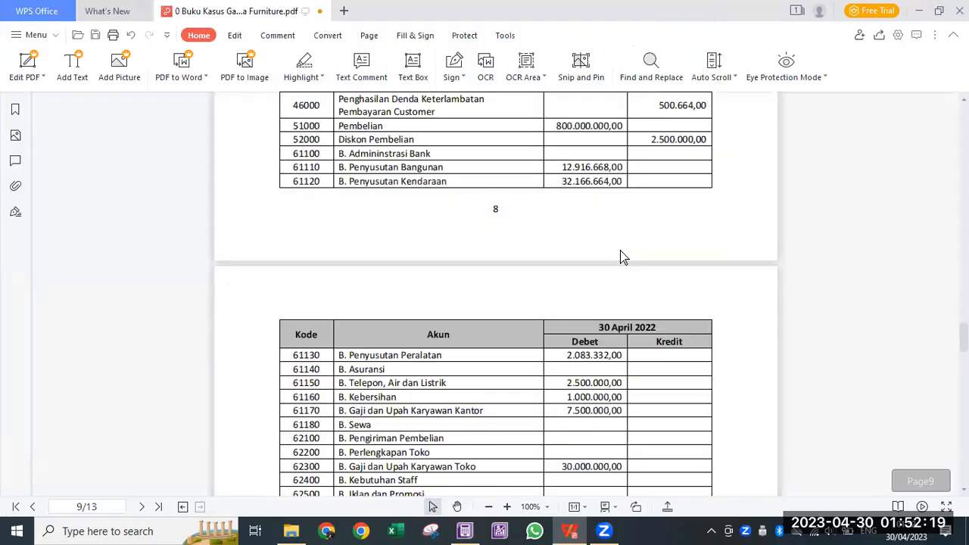
pyautogui.scroll(-5, 623, 255)
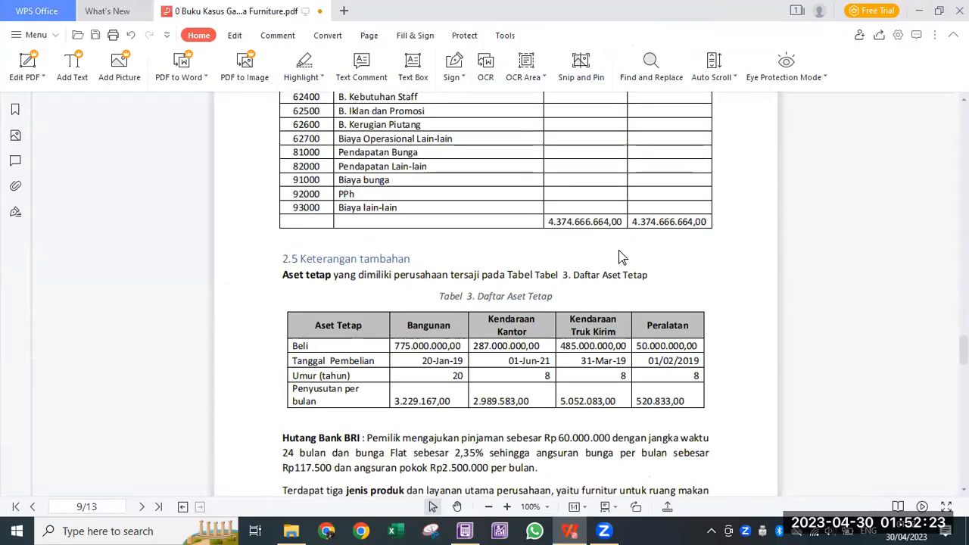
pyautogui.scroll(-1, 621, 256)
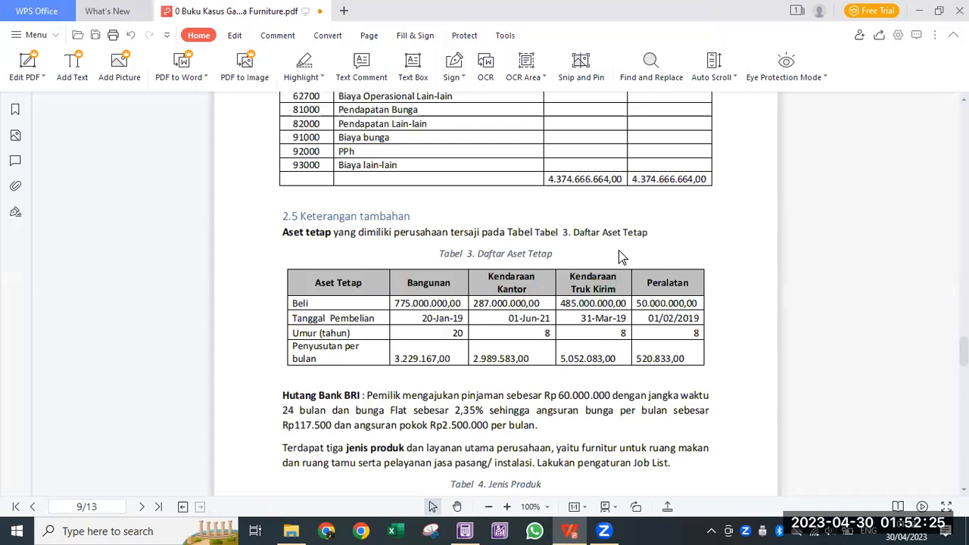
pyautogui.scroll(-1, 621, 256)
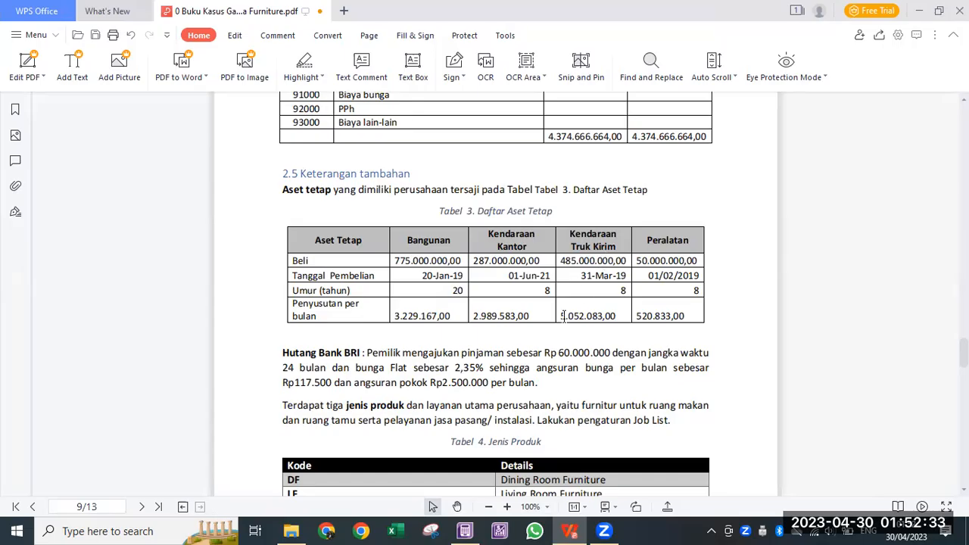
# Switch back to ABSS Accounting, maximize its window and close the accounts list.
pyautogui.click(465, 530)
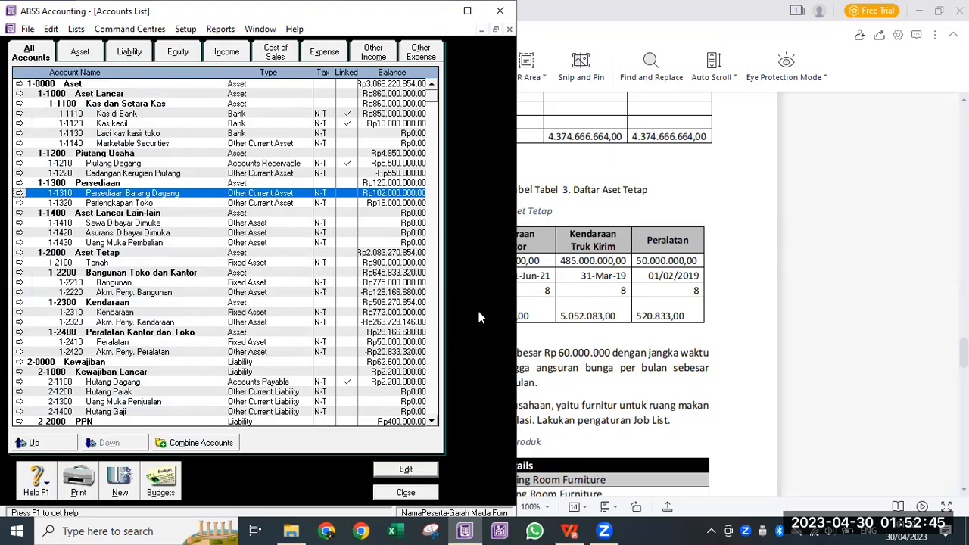
pyautogui.click(471, 10)
pyautogui.press('Escape')
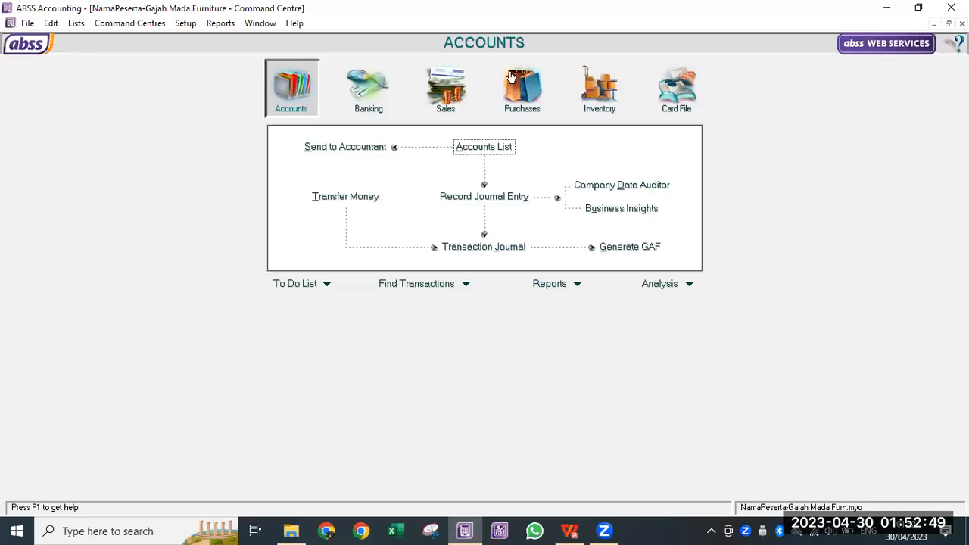
pyautogui.rightClick(625, 6)
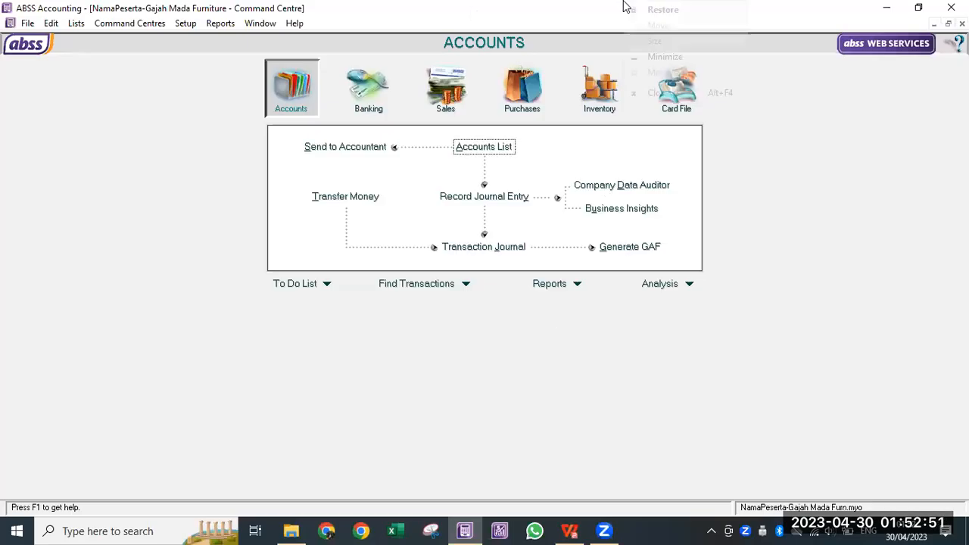
pyautogui.press('Escape')
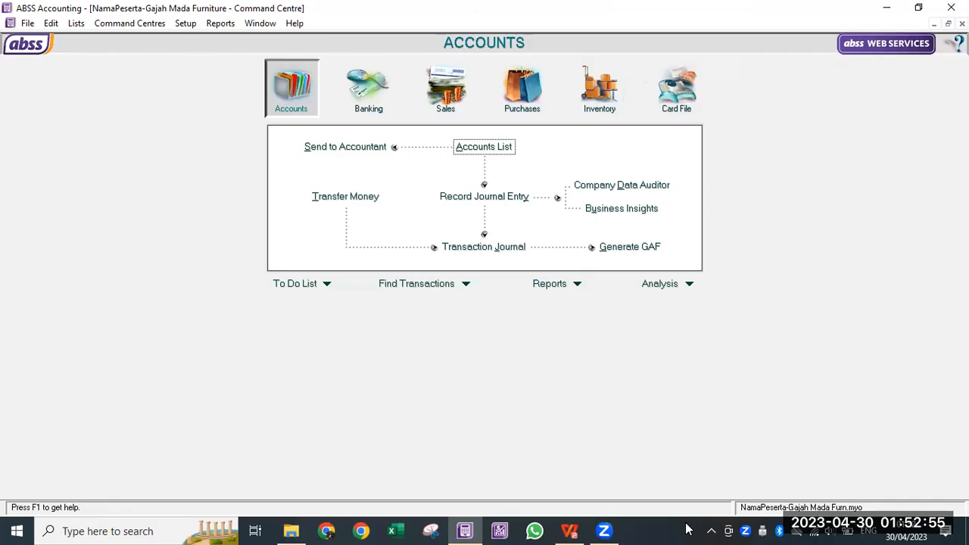
pyautogui.click(613, 531)
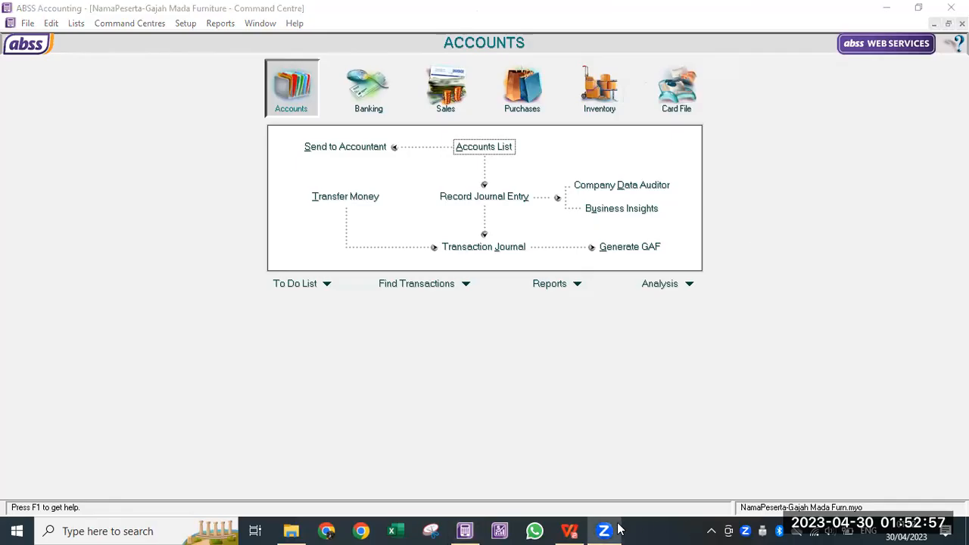